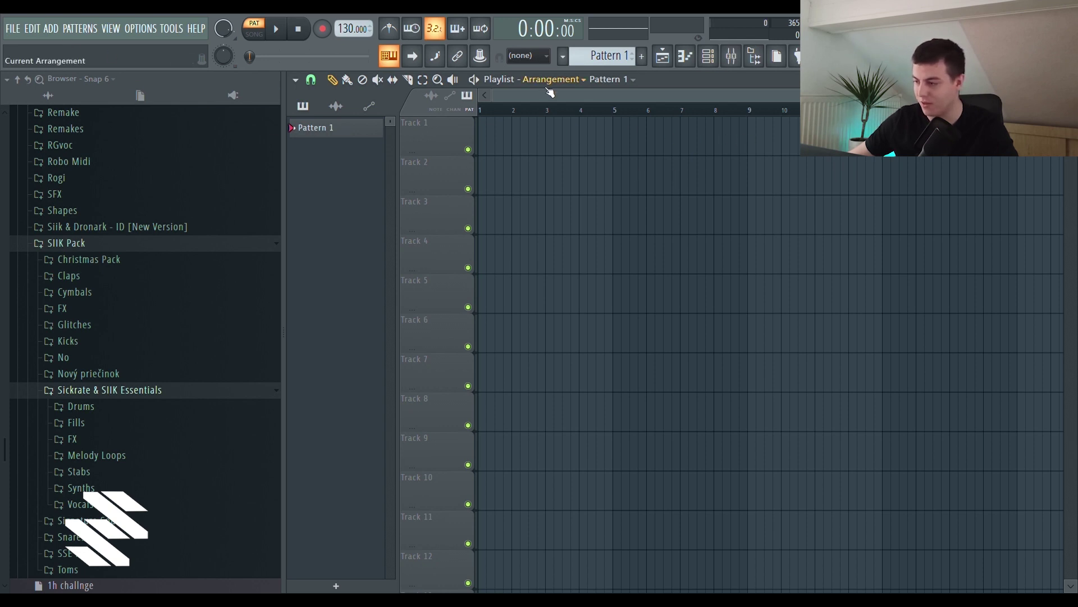
- Set the project tempo to 125 BPM and open the piano roll for FL Keys
drag(352, 29, 352, 36)
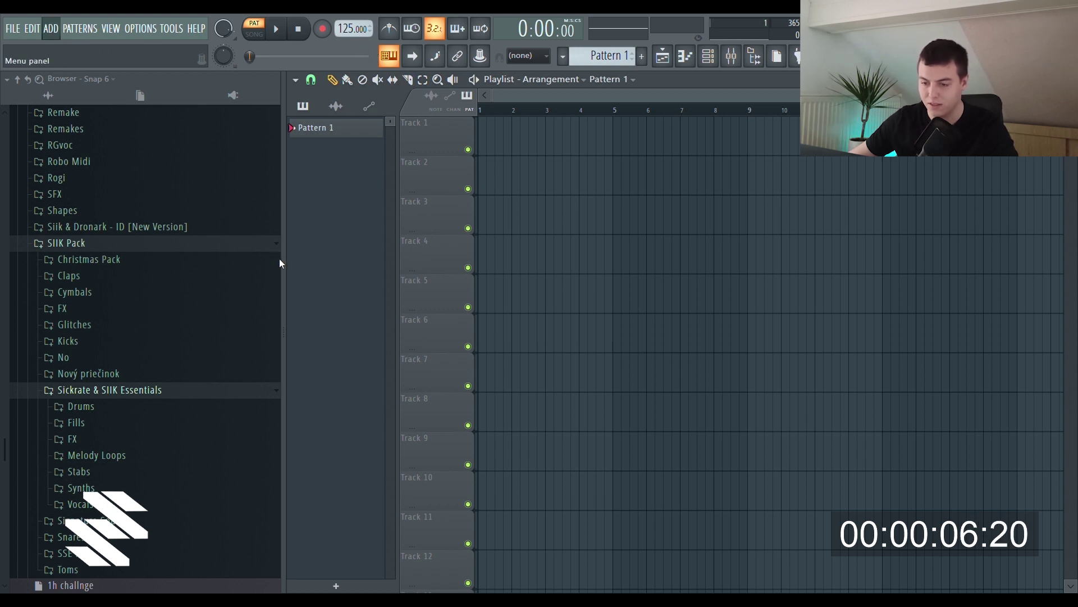
key(F6)
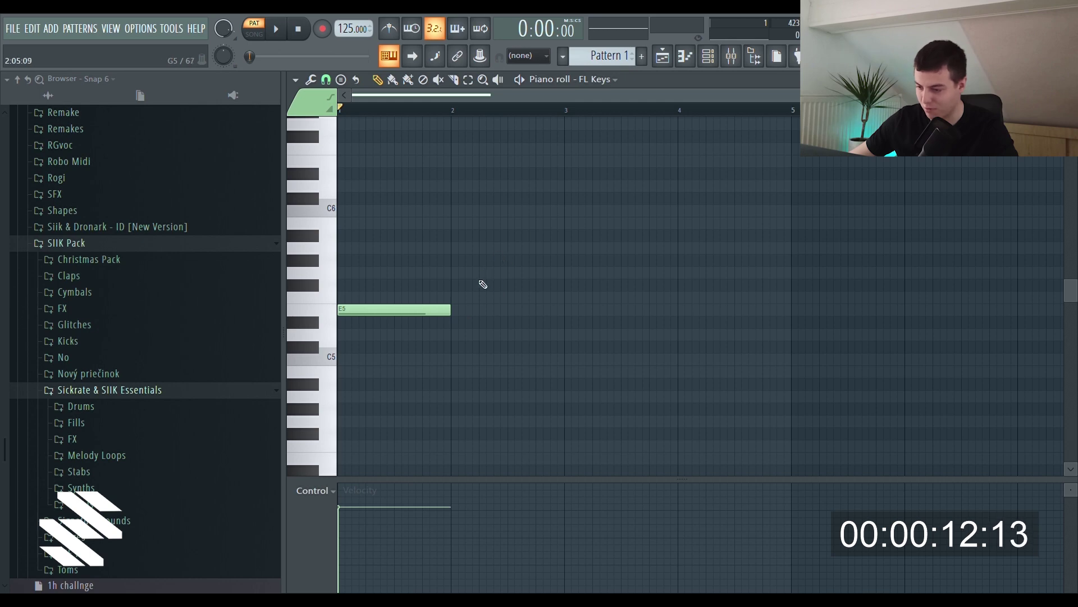
- Draw a descending line of E5, D#5, C5, B4 and A4 over four bars, with the short D#5 ending bar 1
drag(444, 320, 437, 320)
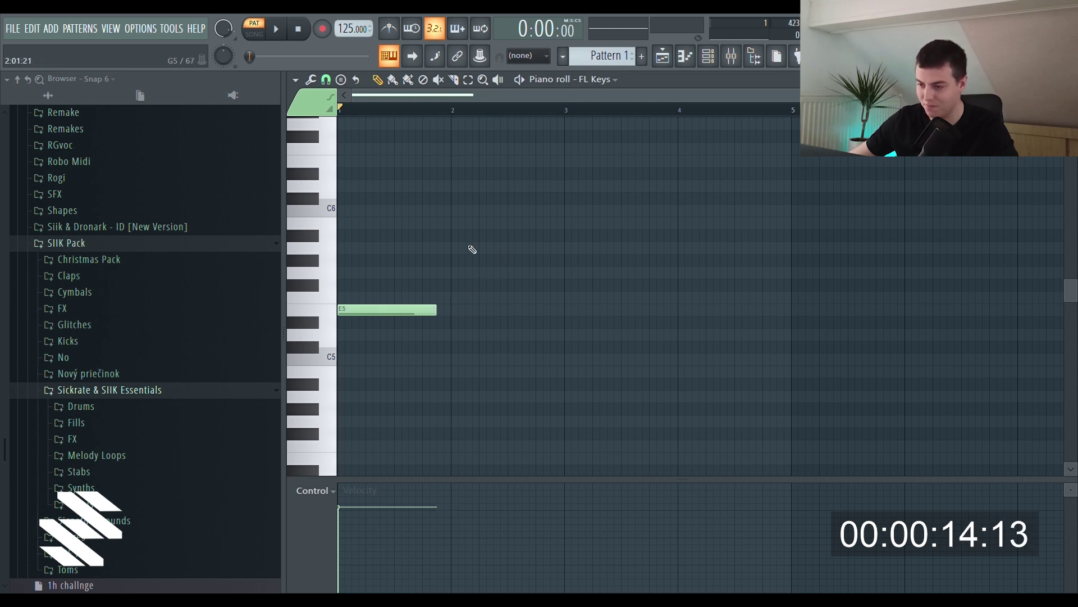
drag(481, 94, 464, 95)
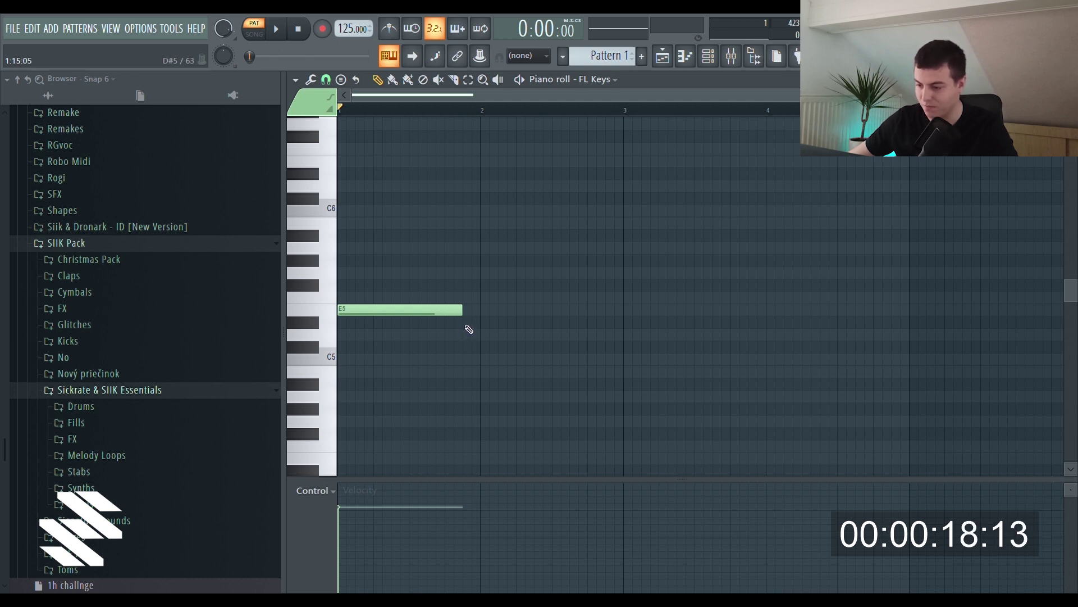
click(466, 325)
drag(589, 324, 624, 354)
click(487, 354)
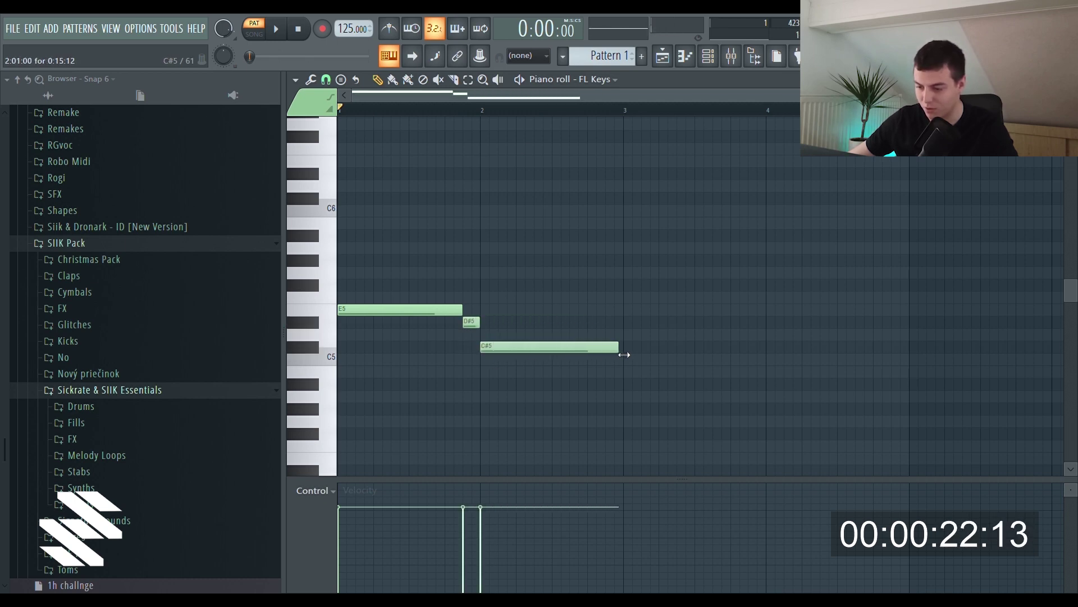
right_click(604, 351)
click(484, 360)
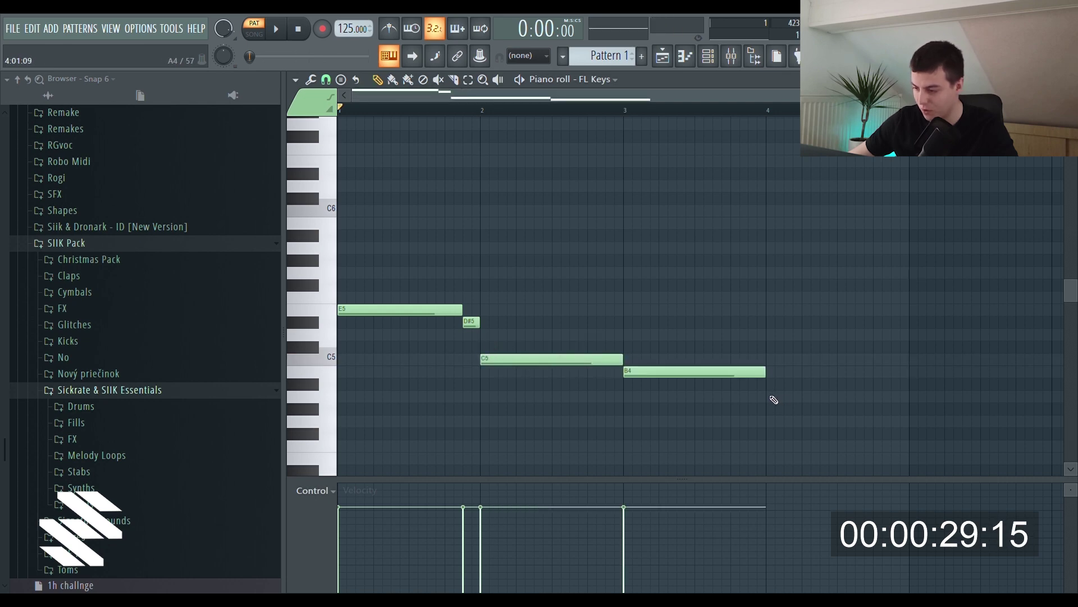
click(774, 396)
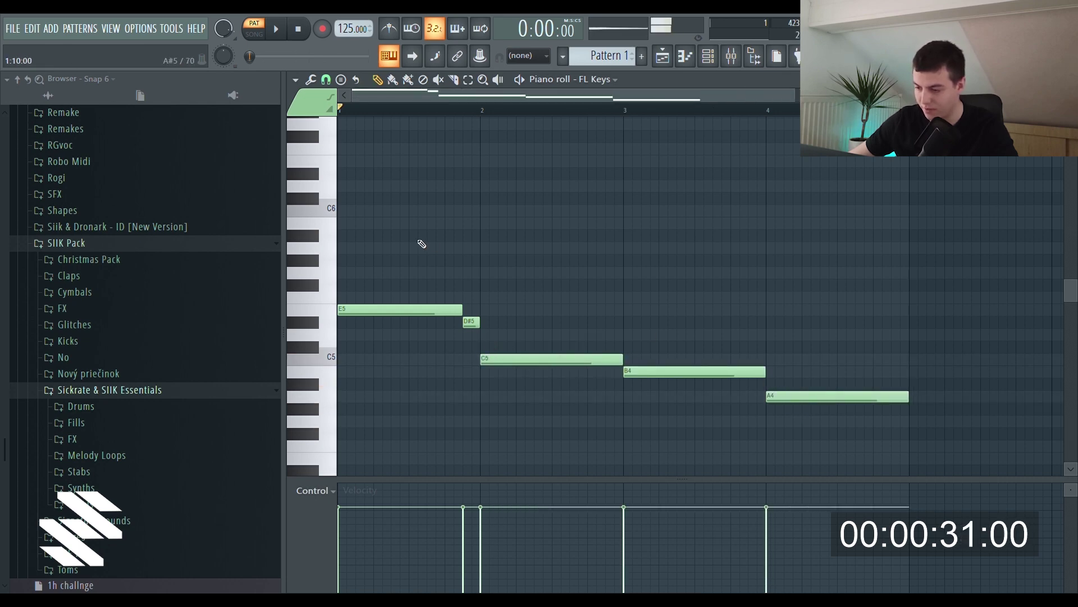
- Delete the short D#5 and lengthen the E5 note to fill bar 1
scroll(547, 299, down, 2)
scroll(537, 306, up, 1)
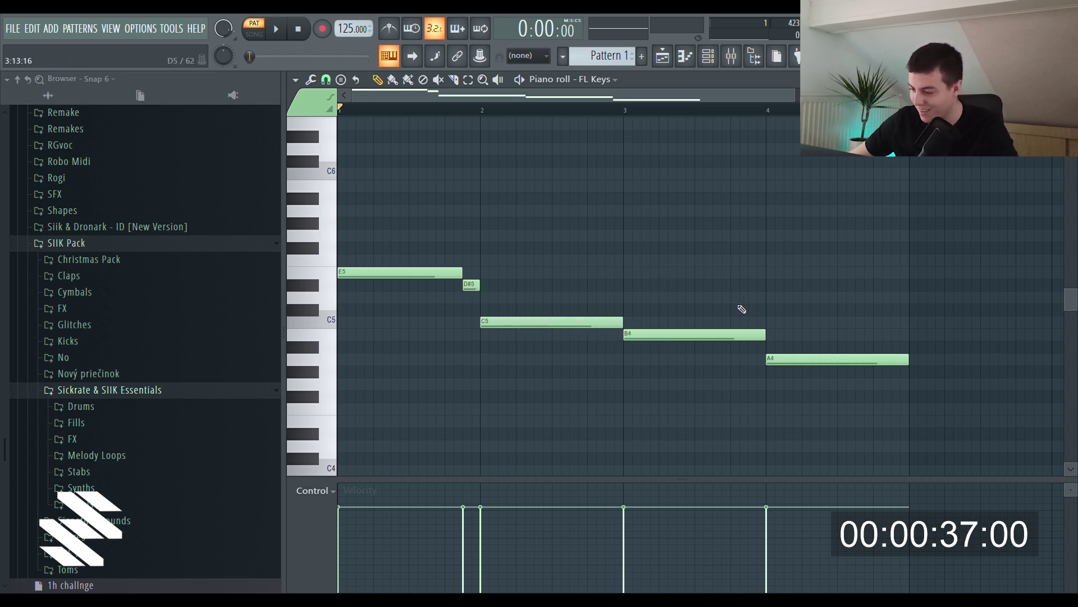
drag(770, 334, 749, 347)
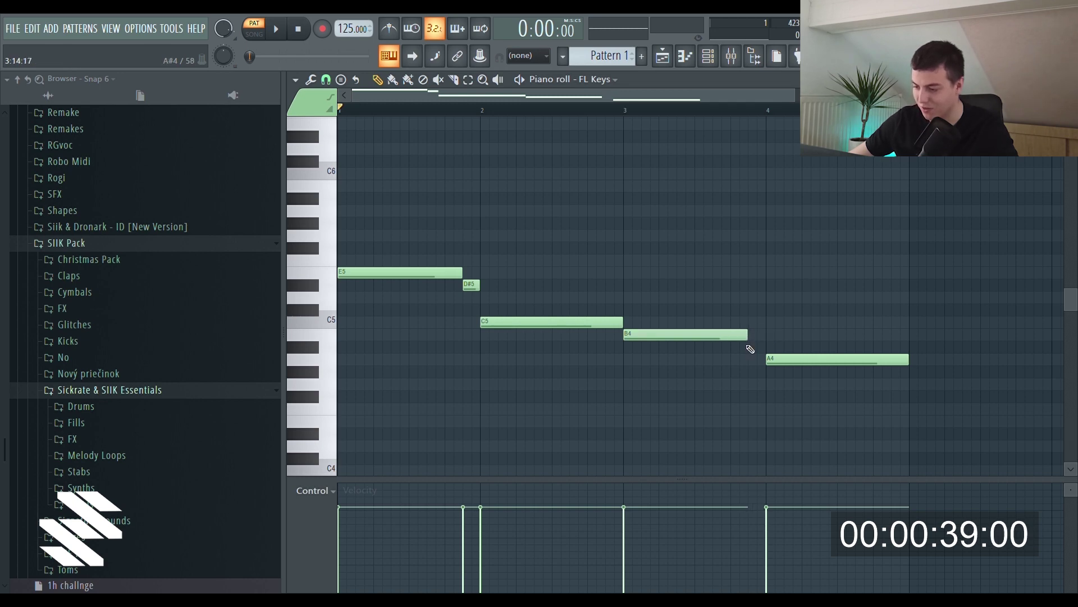
drag(747, 334, 771, 344)
right_click(472, 284)
drag(461, 272, 478, 280)
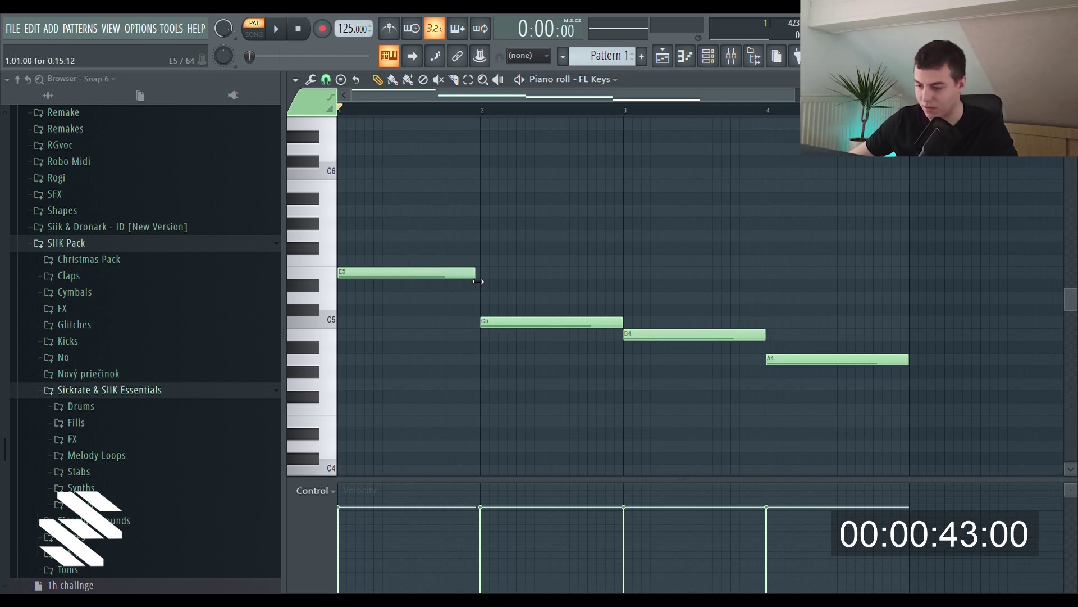
- Stack copies of the four root notes a minor third and a fifth above them to form minor triads
scroll(459, 326, up, 2)
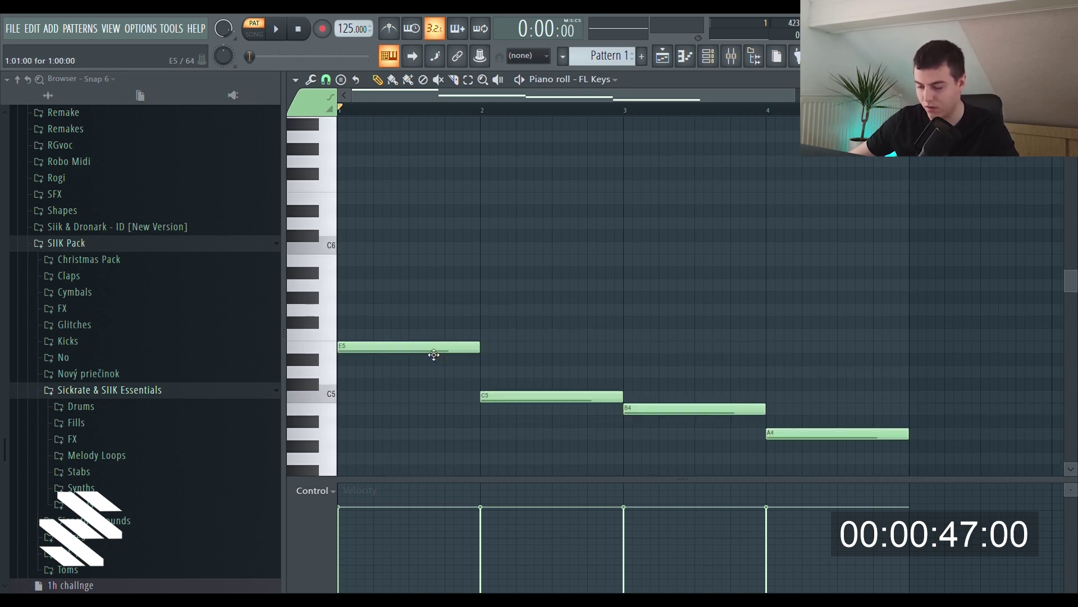
key(ctrl+a)
drag(433, 354, 385, 269)
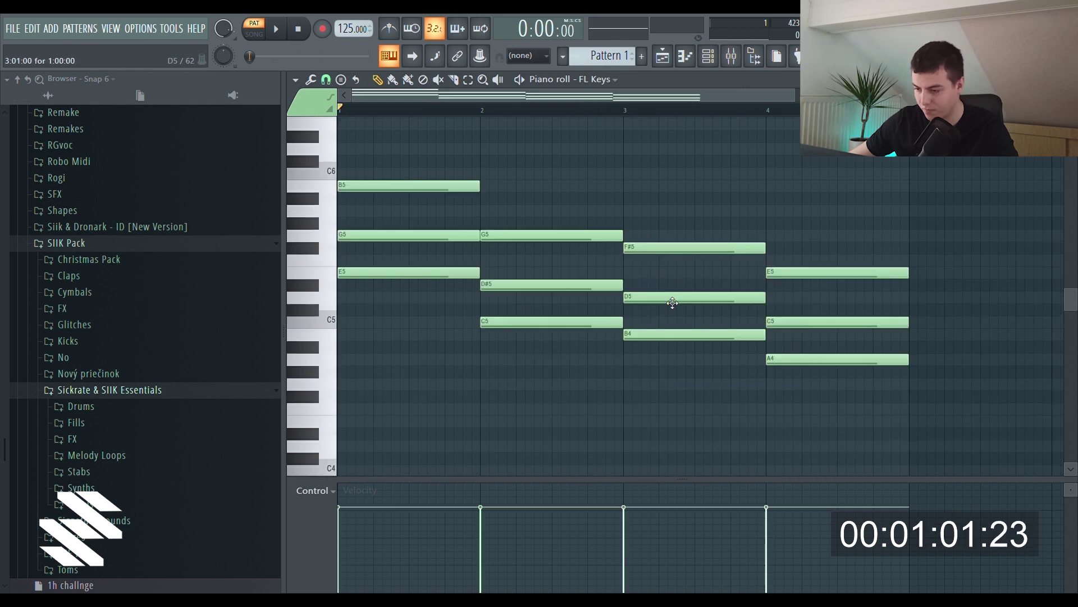
- Raise the middle chord notes to E5 in bar 2 and C#5 in bar 4
click(672, 303)
click(528, 274)
right_click(558, 276)
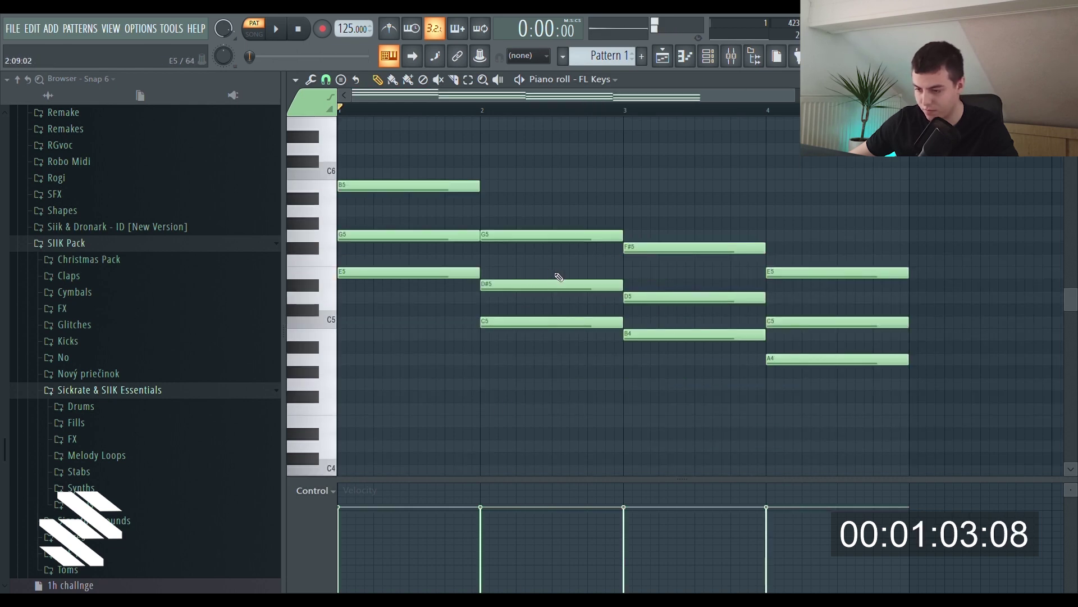
mouse_move(727, 299)
mouse_down()
mouse_move(718, 286)
mouse_move(719, 298)
mouse_up()
drag(505, 290, 506, 274)
click(669, 301)
drag(668, 301, 643, 299)
right_click(645, 287)
click(650, 302)
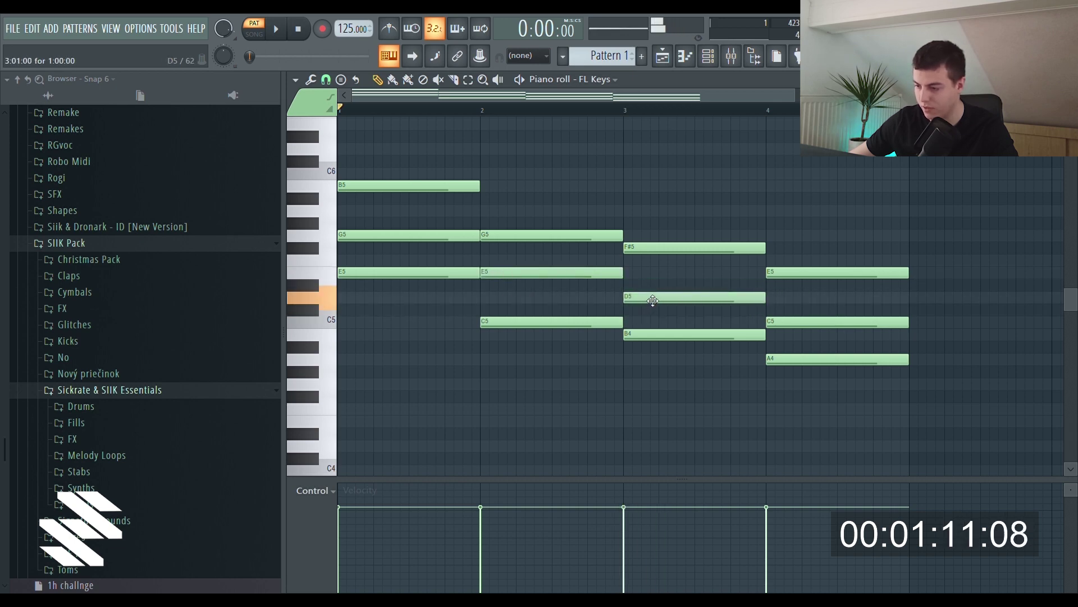
key(space)
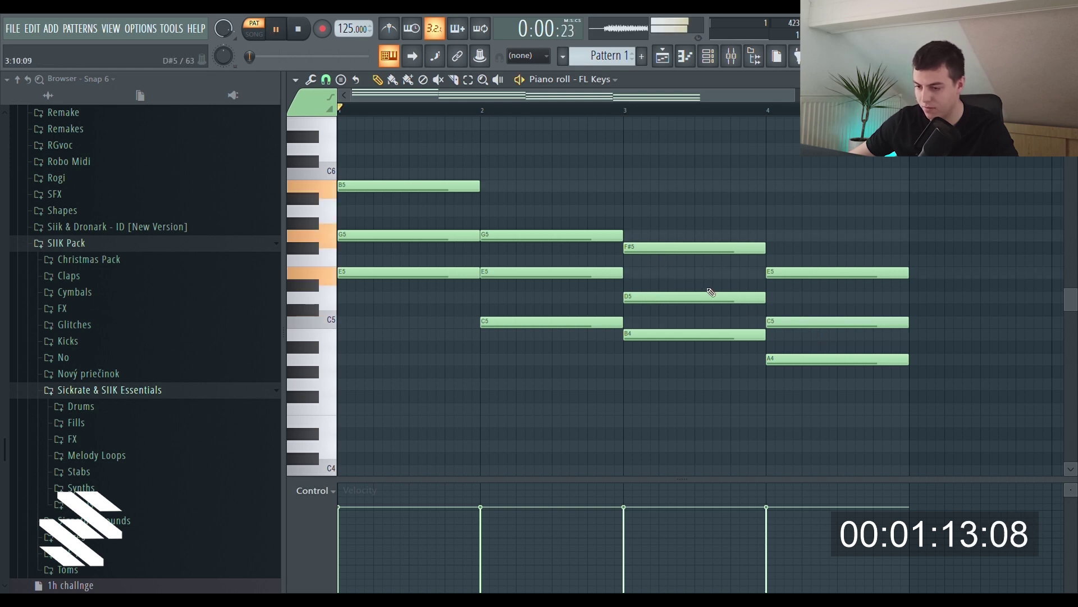
key(space)
click(787, 311)
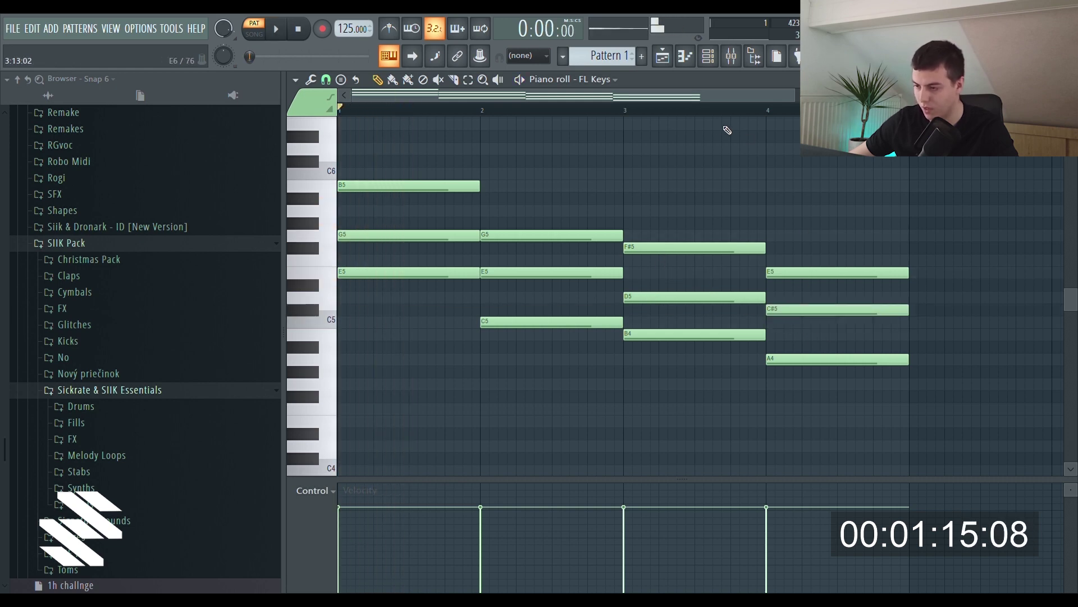
- Play back the chords and copy their four root notes one octave down as bass notes E4, C4, B3 and A3
drag(432, 113, 299, 118)
key(space)
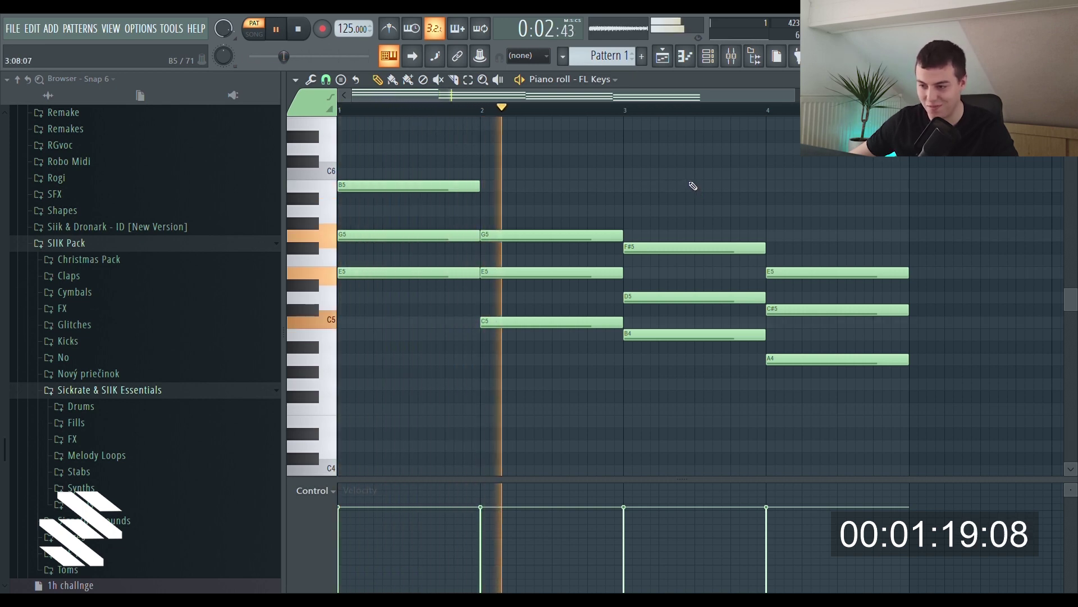
drag(830, 330, 527, 410)
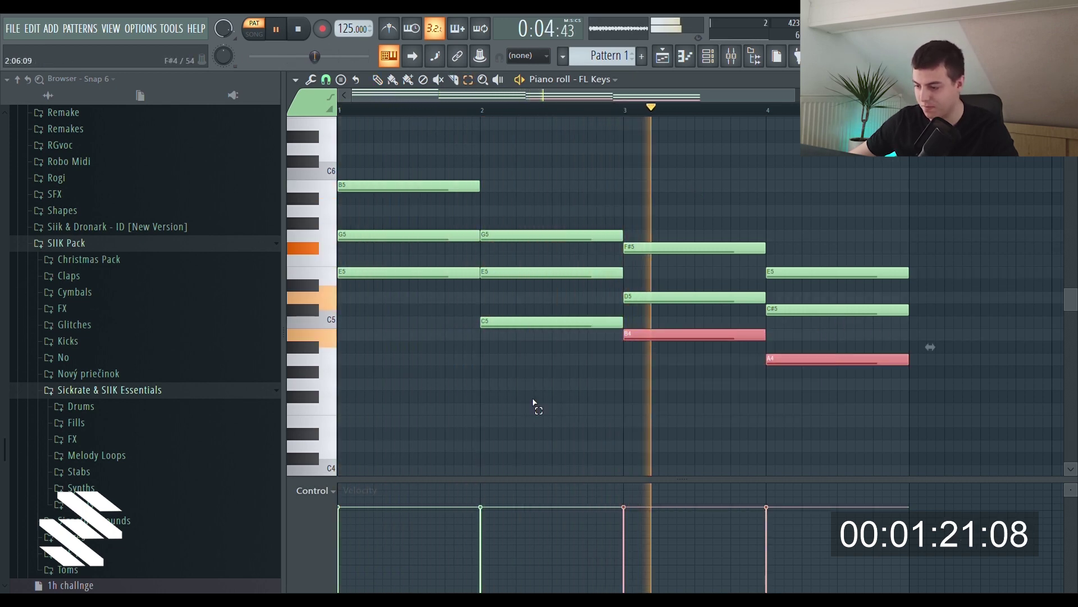
shift+click(584, 324)
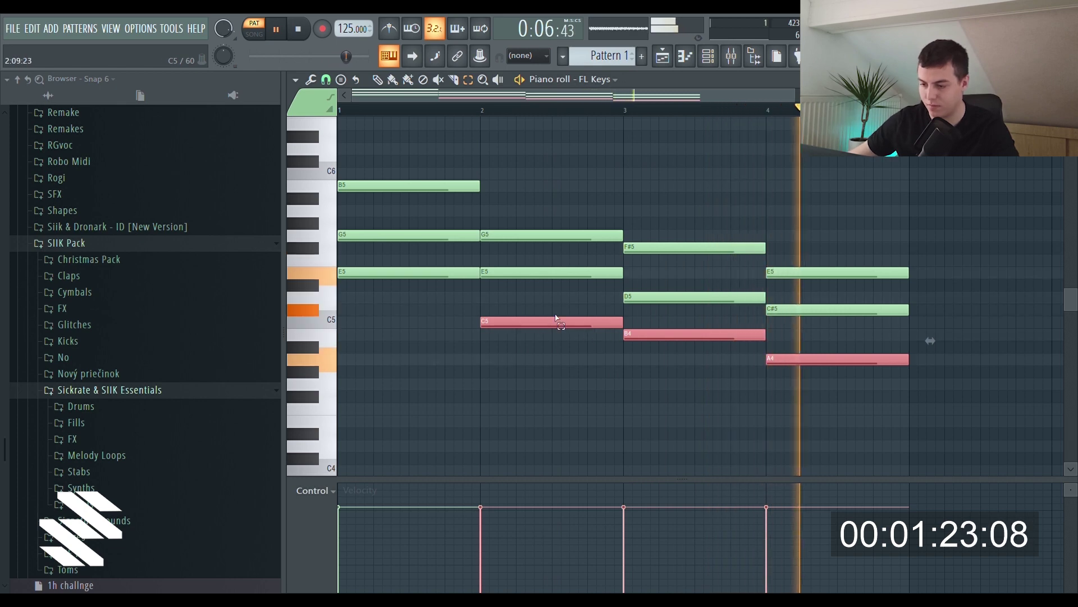
shift+click(425, 271)
key(space)
drag(378, 266, 306, 437)
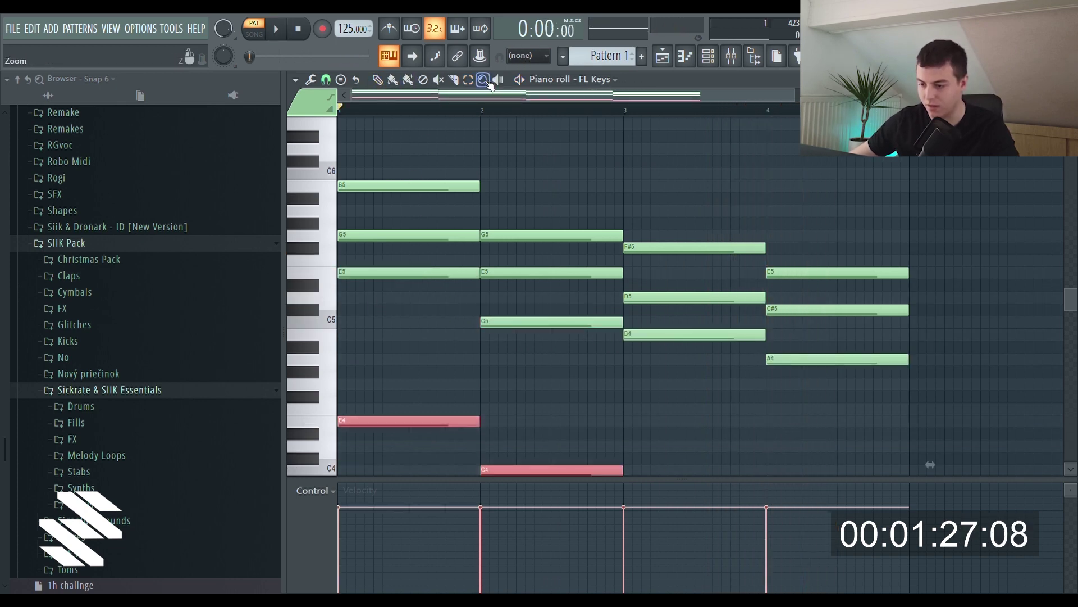
- Move the original root notes of all four chords up one octave
ctrl+click(416, 271)
ctrl+shift+click(523, 321)
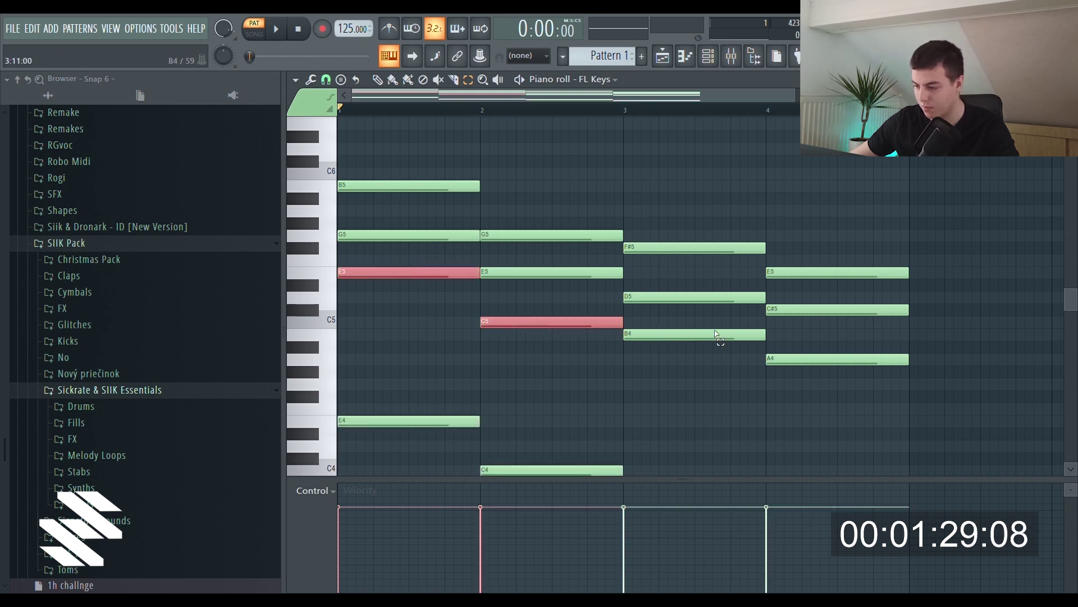
drag(807, 376, 530, 340)
key(ctrl+Up)
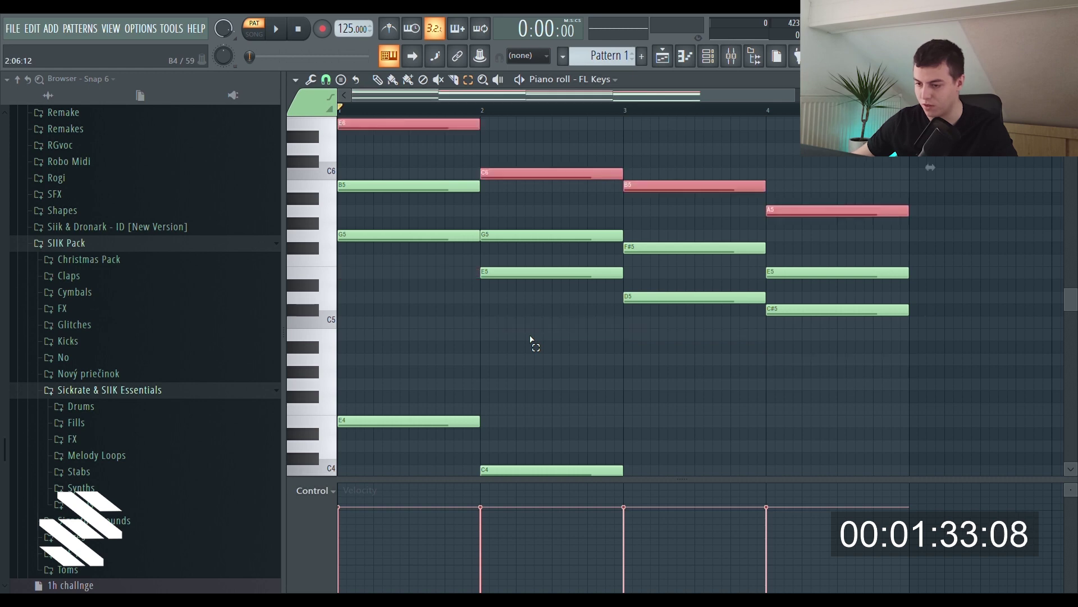
- Move bar 1's top note E6 back down one octave to E5
scroll(530, 339, up, 3)
click(440, 198)
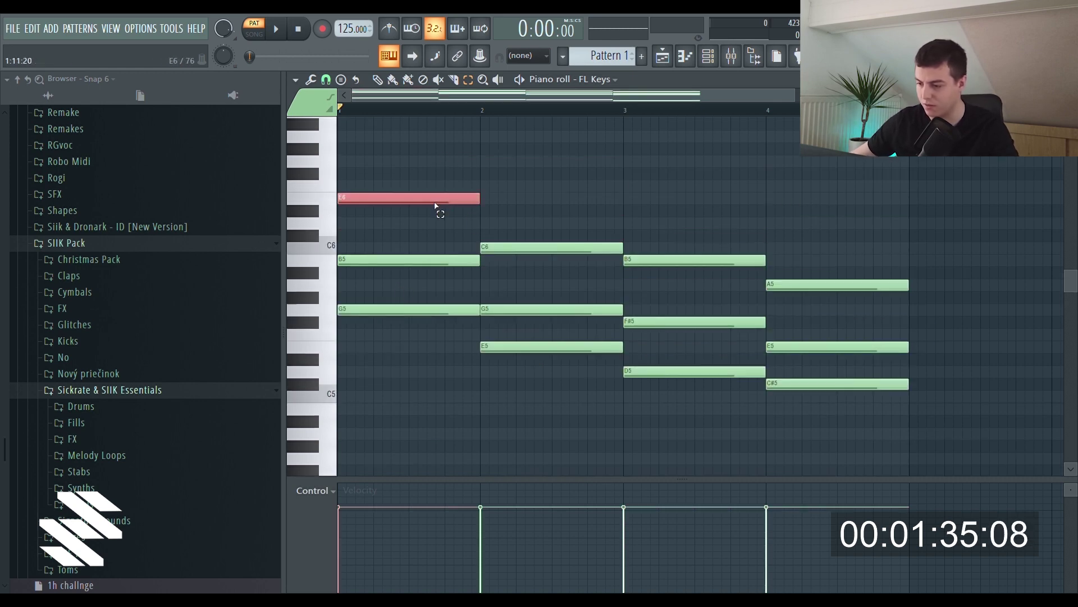
key(ctrl+Down)
click(725, 211)
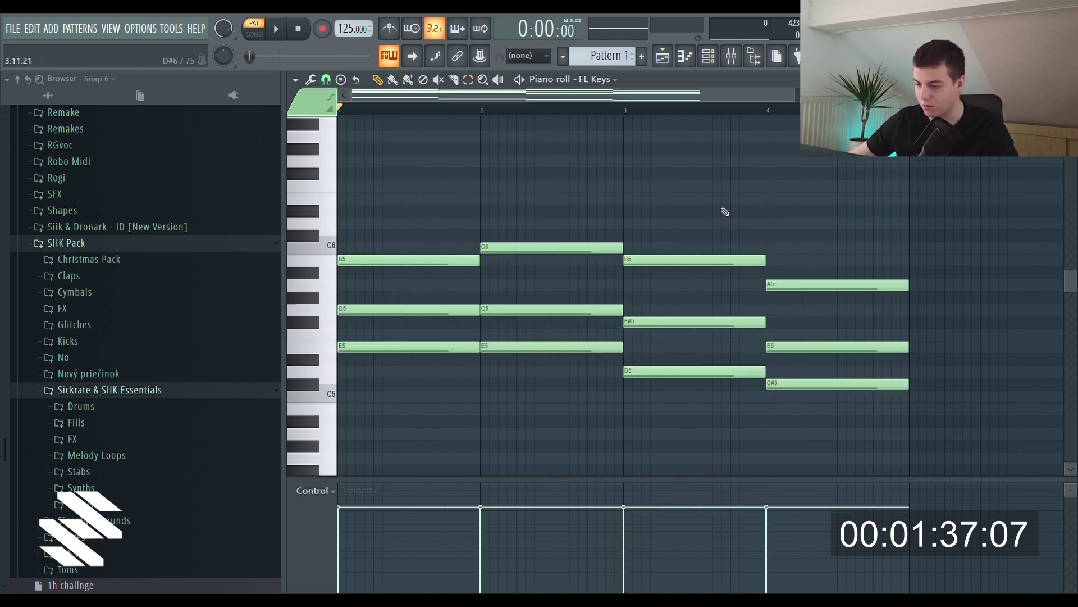
- Slice all notes of the bar 1 chord at step 15 and delete the short end pieces
scroll(557, 166, up, 4)
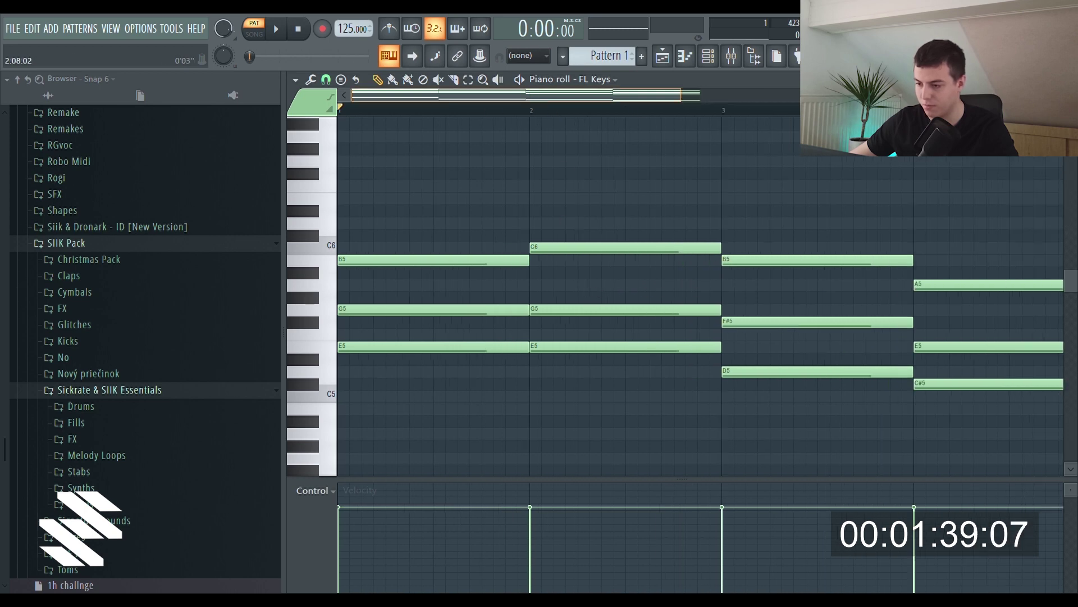
scroll(577, 94, down, 3)
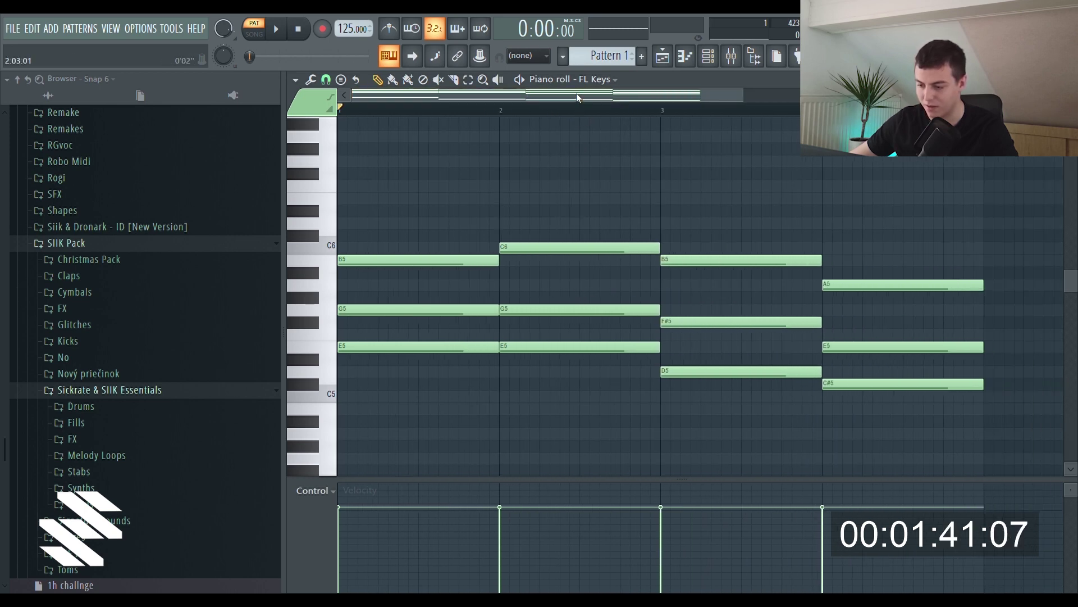
scroll(570, 144, down, 3)
scroll(578, 174, up, 3)
scroll(585, 204, down, 3)
scroll(587, 210, down, 3)
scroll(646, 230, up, 3)
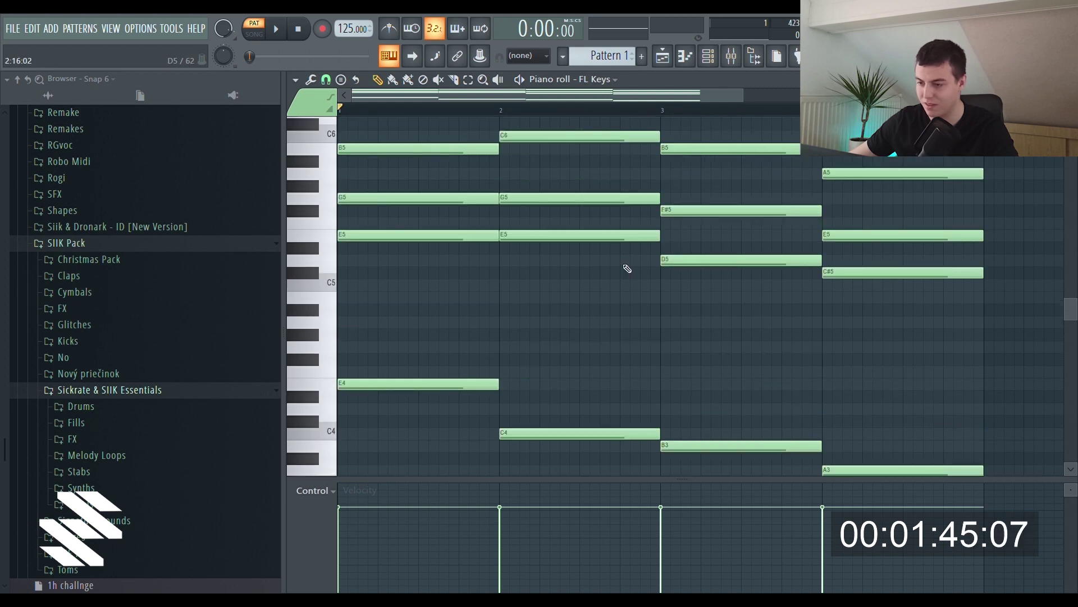
scroll(625, 265, up, 3)
scroll(521, 90, up, 1)
click(456, 81)
drag(501, 227, 515, 473)
key(Delete)
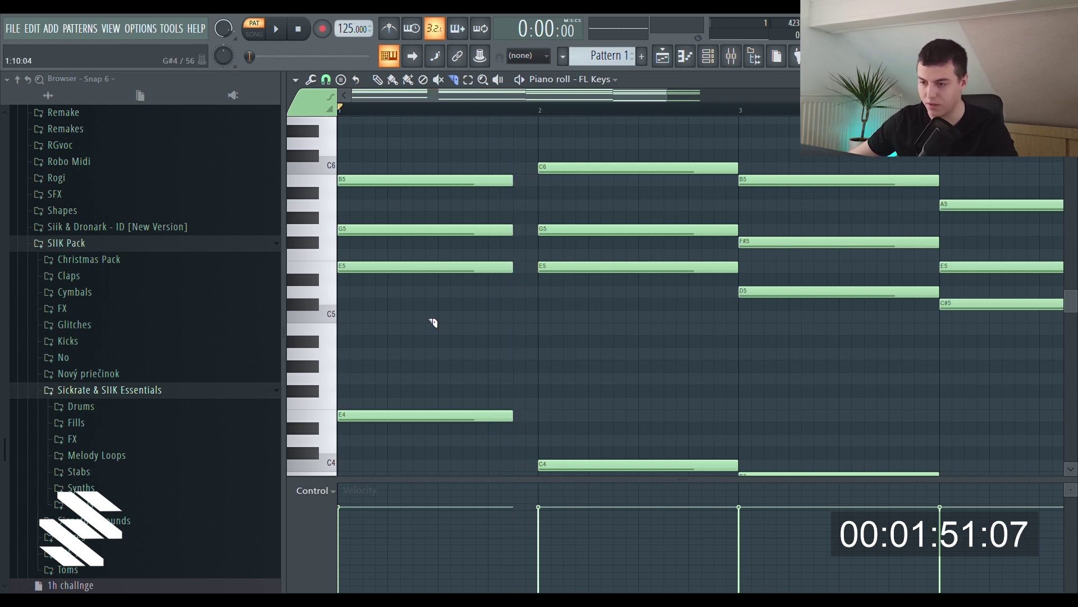
- Draw a two-step passing chord of D#4, D#5, F#5 and B5 in the gap at the end of bar 1
click(379, 80)
drag(513, 304, 515, 279)
right_click(677, 279)
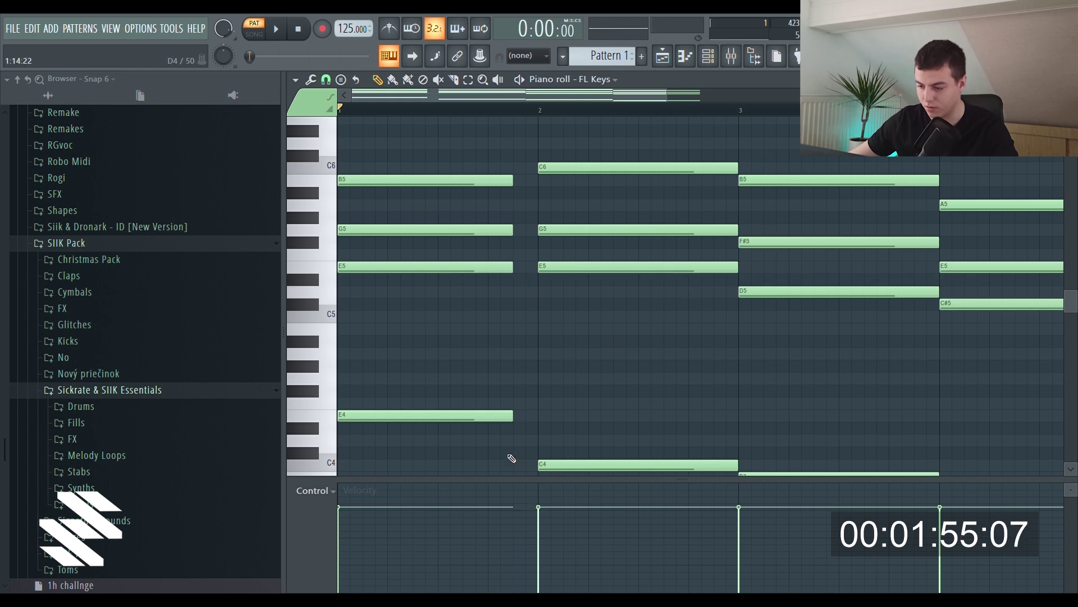
click(514, 429)
drag(686, 429, 536, 437)
click(517, 279)
click(517, 241)
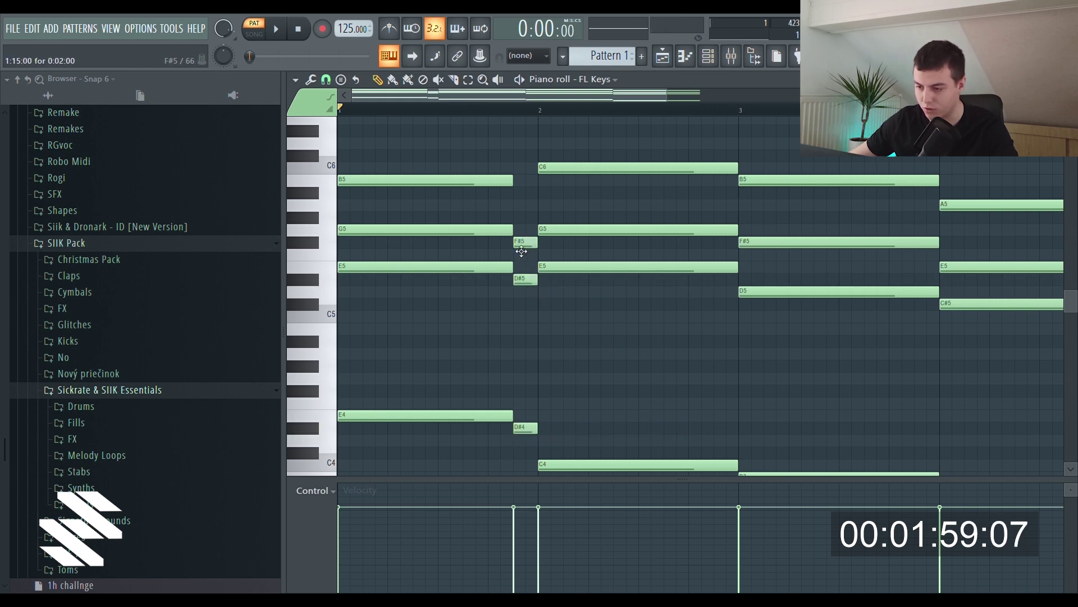
click(518, 179)
- Shorten the bar 3 chord by two steps and fill the gap with a passing chord of C4, E5, G5 and C6
drag(611, 96, 701, 101)
scroll(681, 187, up, 2)
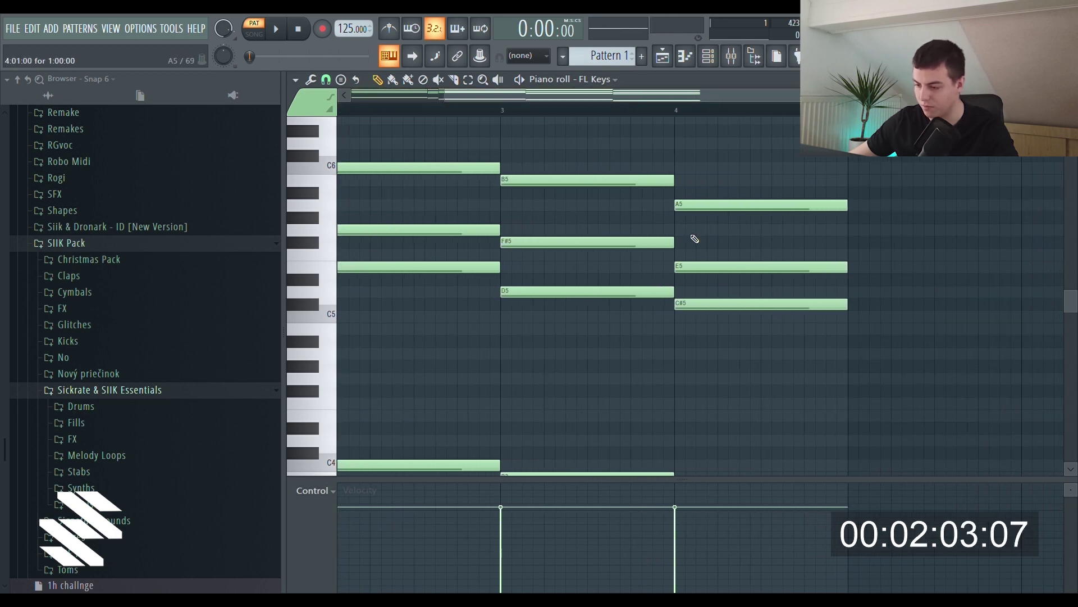
scroll(686, 363, down, 3)
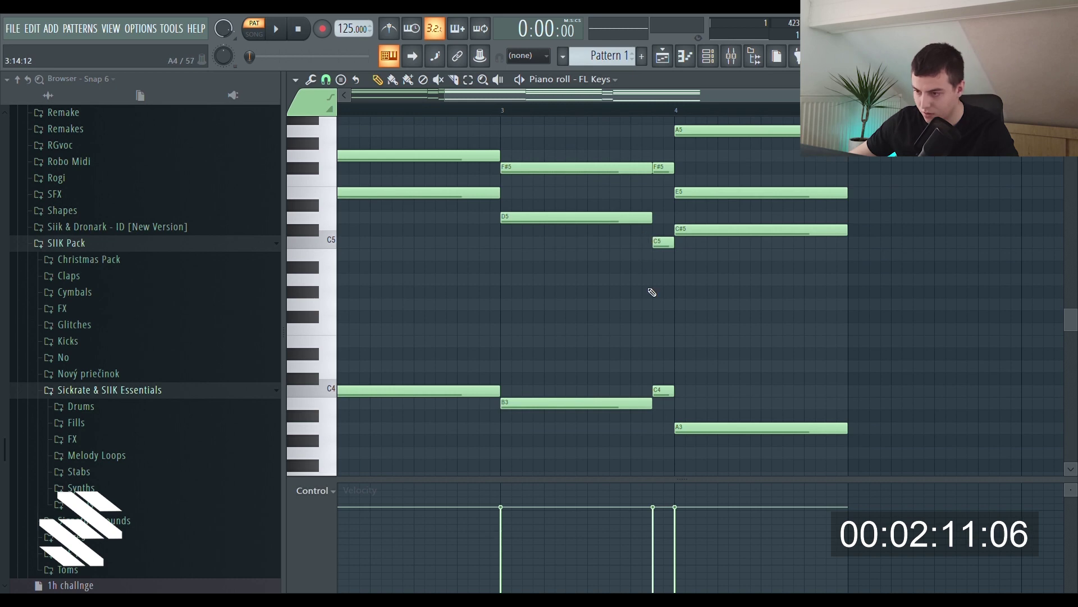
scroll(647, 288, up, 1)
scroll(657, 277, left, 1)
scroll(492, 225, left, 2)
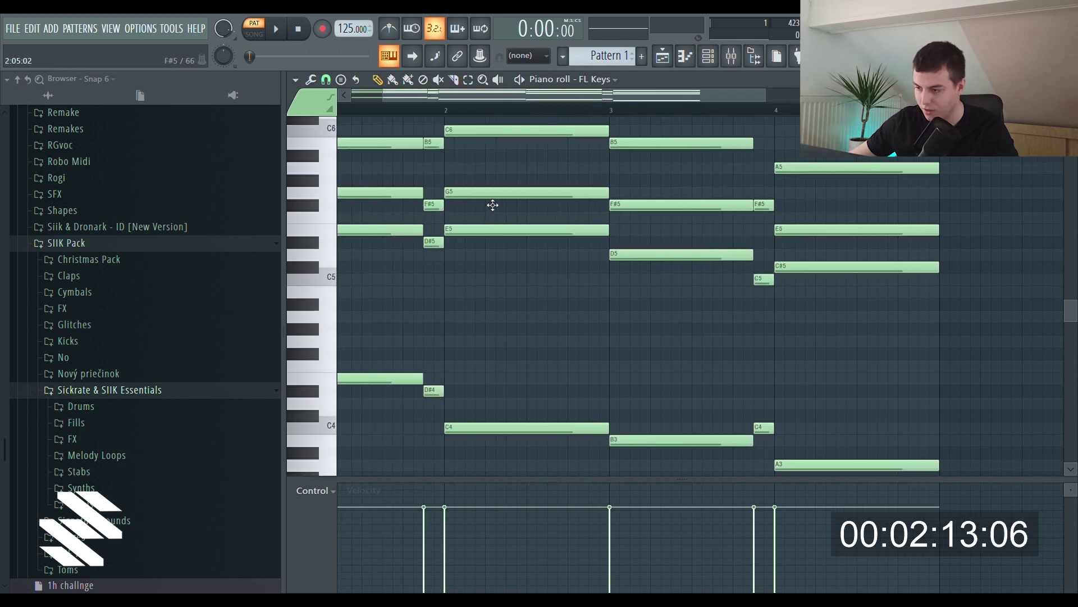
drag(769, 273, 766, 192)
click(765, 143)
drag(765, 144, 765, 130)
scroll(693, 94, down, 3)
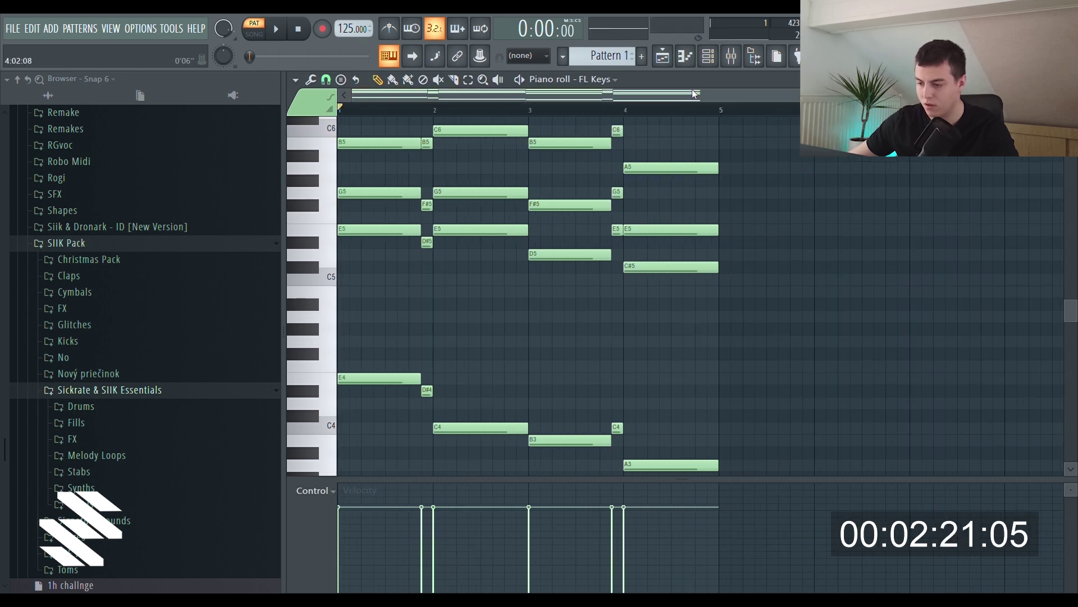
scroll(611, 224, up, 3)
scroll(625, 224, down, 4)
scroll(631, 238, up, 4)
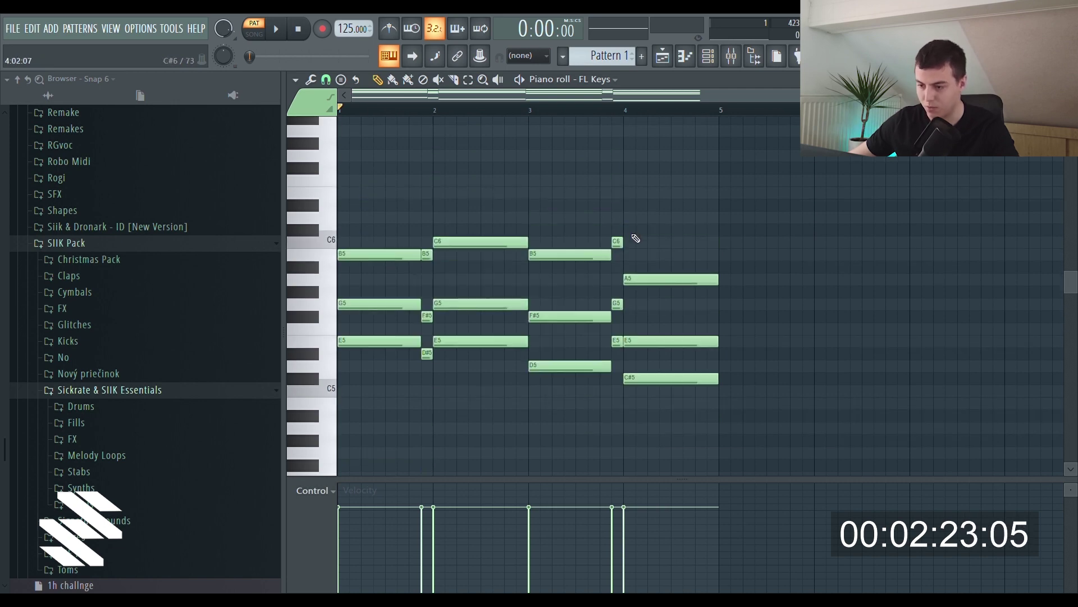
- Play back the four-bar chord progression with its passing chords
scroll(450, 95, up, 2)
key(space)
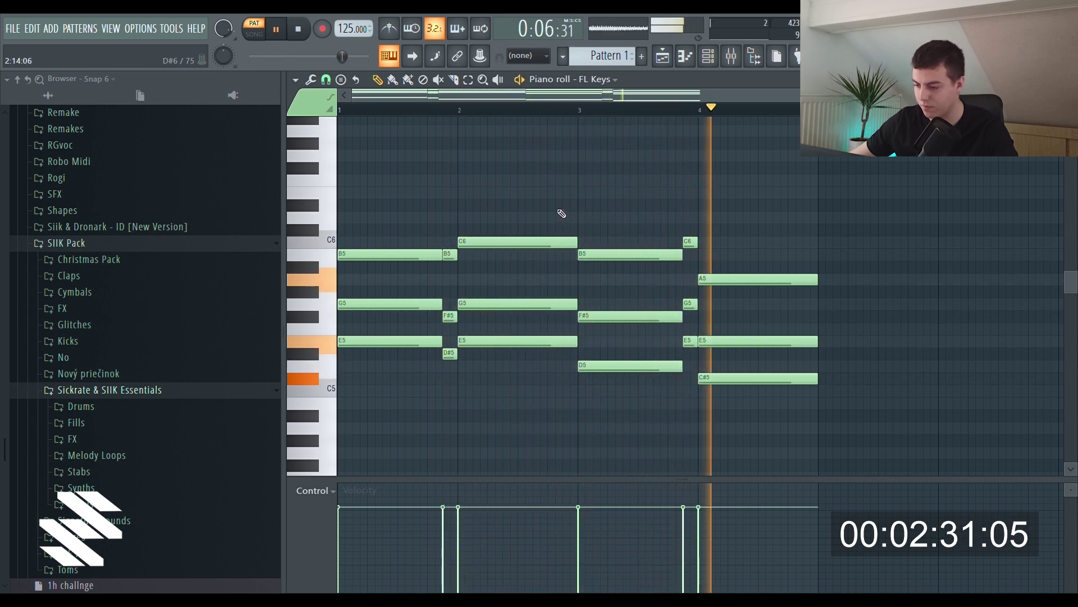
key(space)
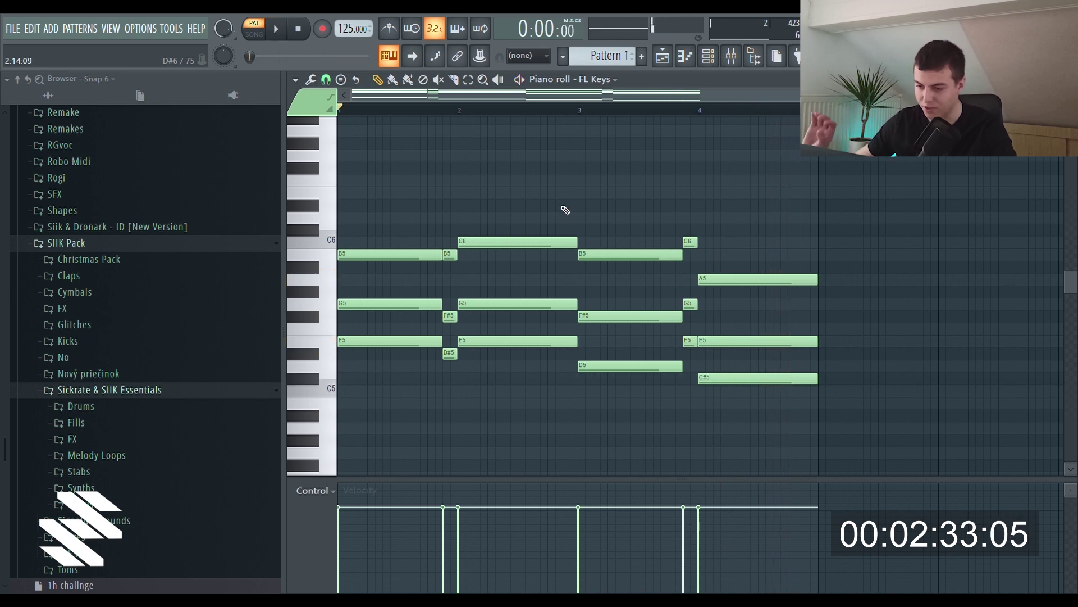
- Move the top notes C6, B5, C6 and A5 of the bar 2 to bar 4 chords down one octave
scroll(568, 208, up, 3)
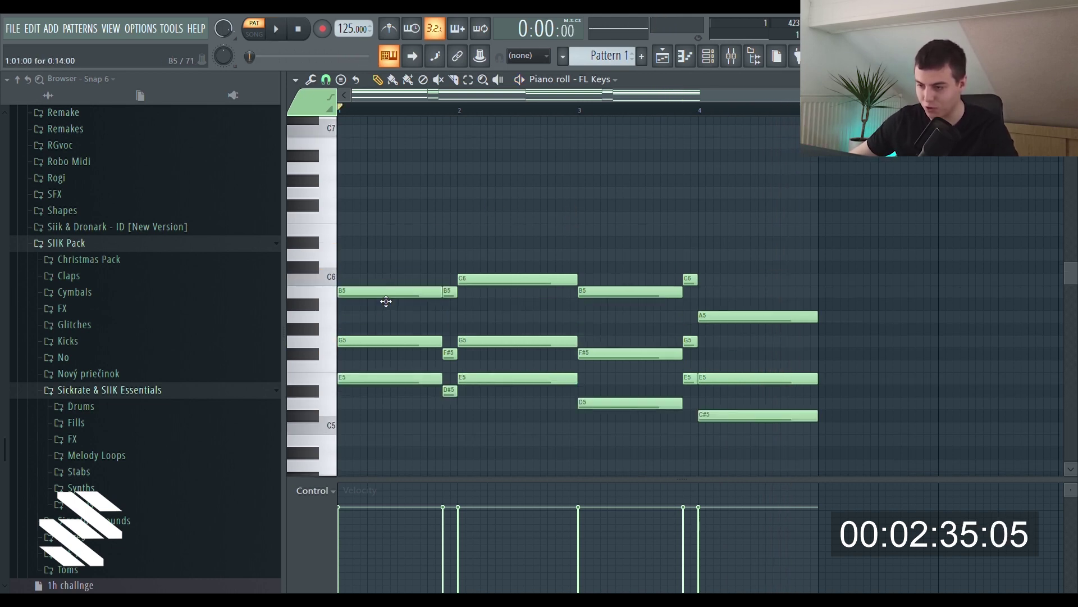
drag(420, 337, 451, 357)
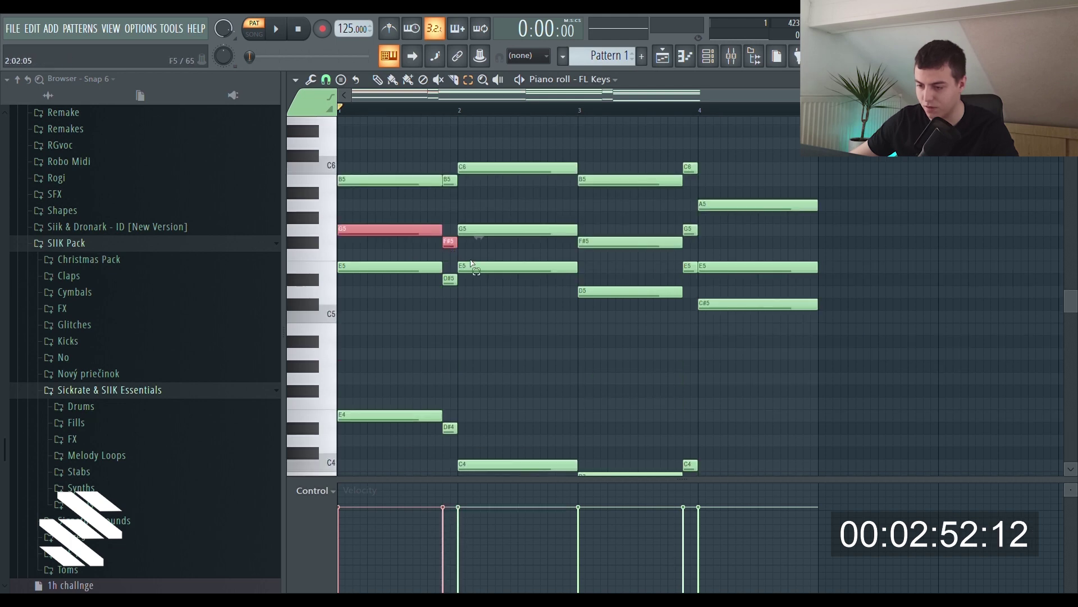
ctrl+shift+click(478, 231)
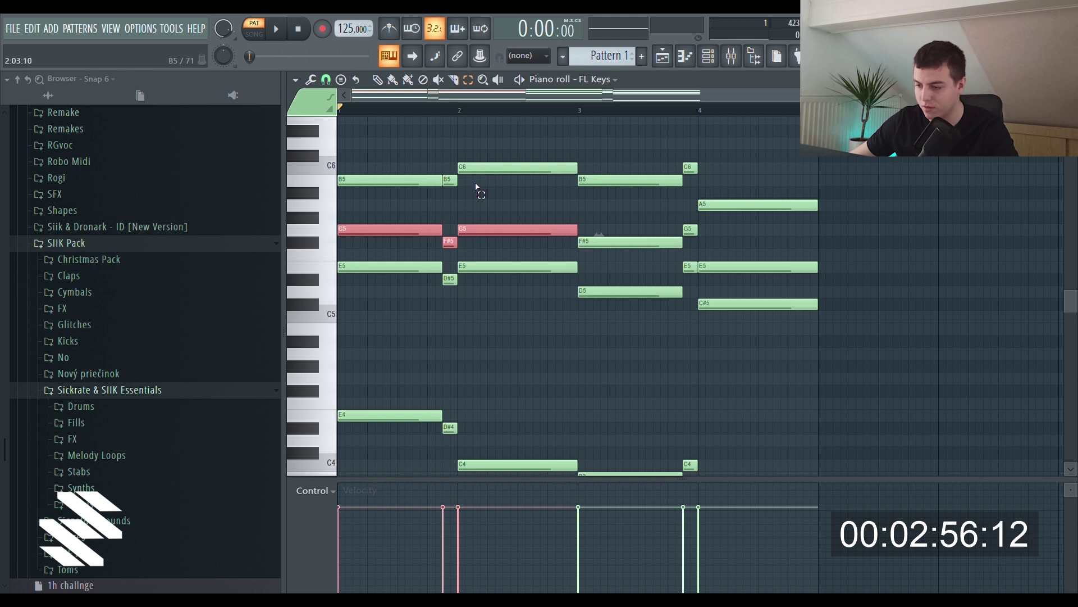
drag(809, 211, 453, 117)
drag(780, 240, 535, 113)
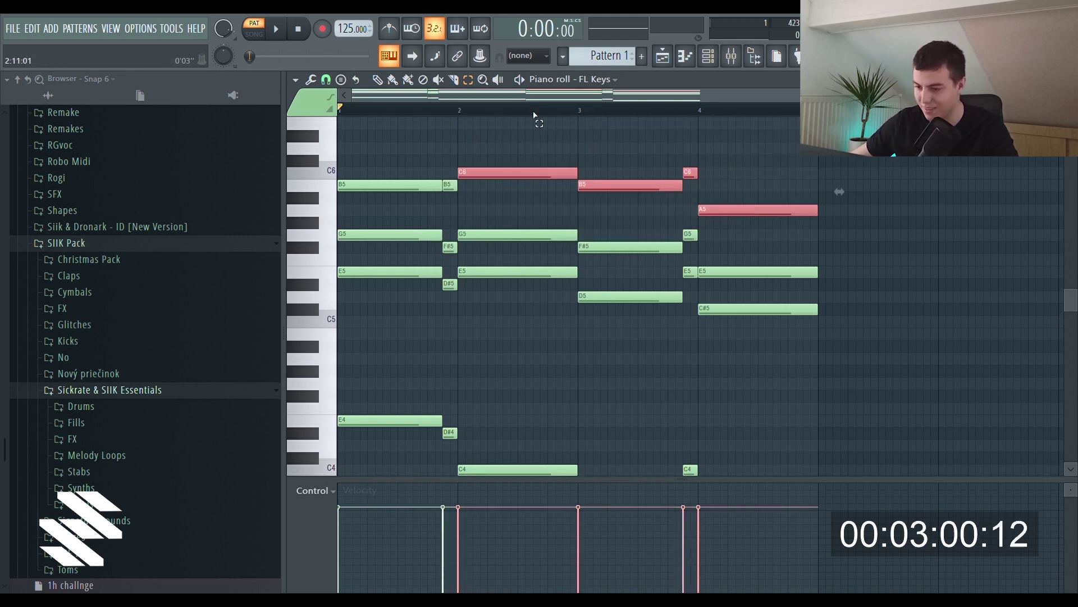
key(ctrl+Down)
- Move the chords' middle notes G5, F#5, E5, D5, E5 and C#5 up one octave across the four bars
ctrl+click(430, 238)
ctrl+shift+click(450, 246)
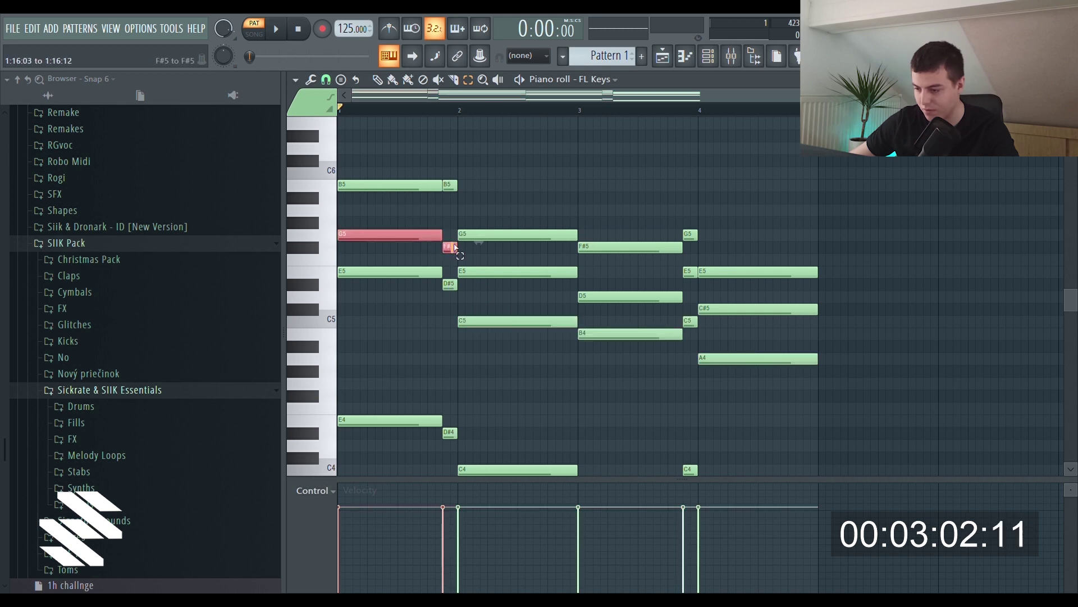
ctrl+shift+click(479, 274)
ctrl+shift+click(586, 299)
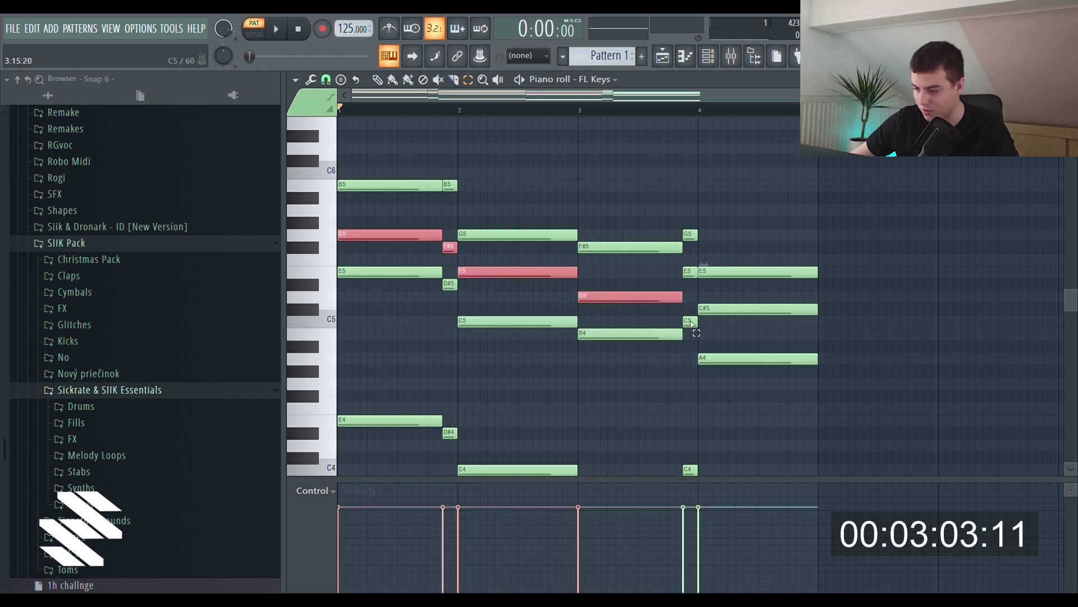
ctrl+shift+click(694, 273)
ctrl+shift+click(719, 309)
key(ctrl+Up)
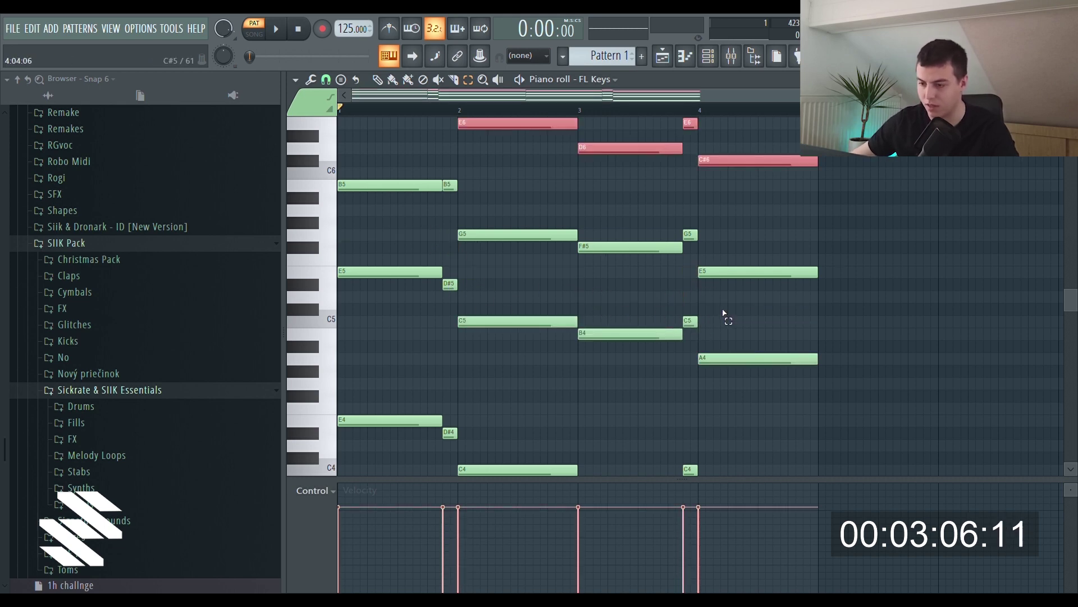
- Return the raised middle notes and the lowered notes of bars 2 to 4 to their original octaves
key(ctrl+Down)
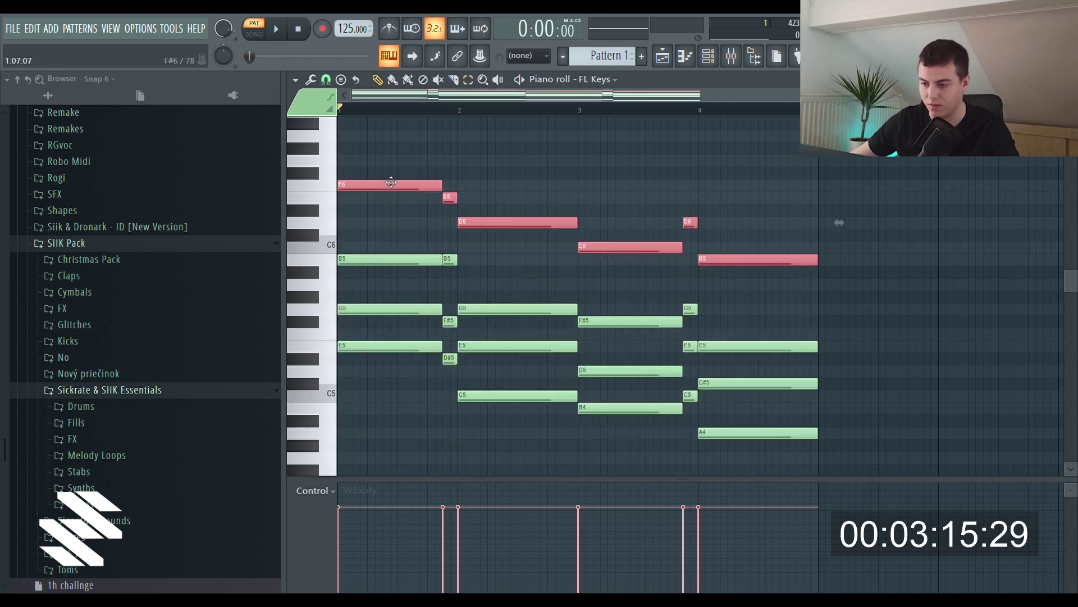
drag(390, 182, 382, 157)
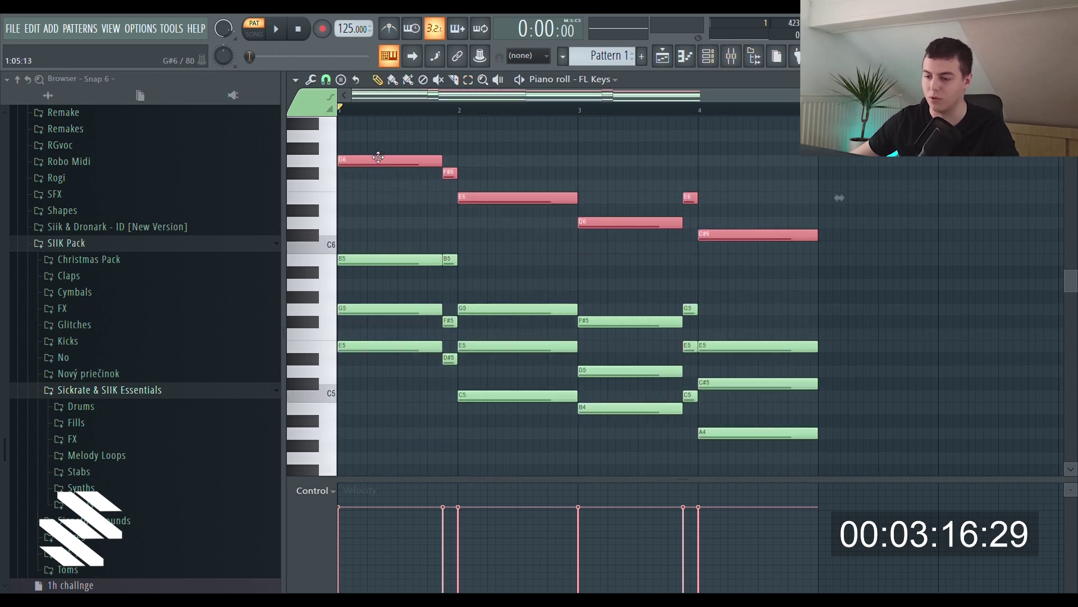
key(ctrl+Down)
drag(749, 447, 480, 399)
key(ctrl+Up)
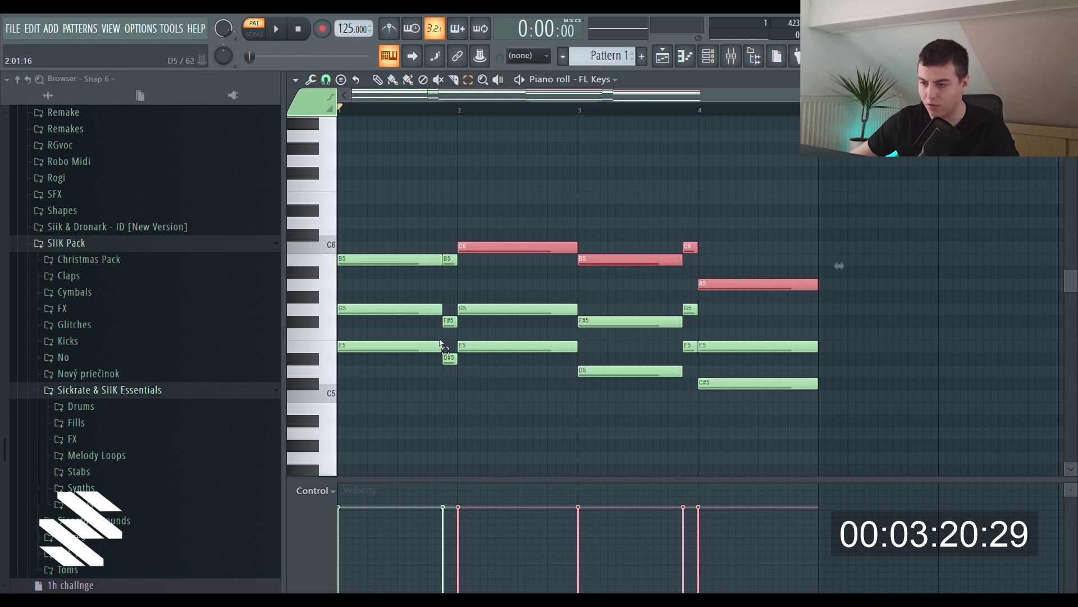
- Draw a rhythm of five short B6 notes above the bar 1 chord
click(377, 79)
scroll(376, 94, up, 2)
scroll(406, 240, up, 2)
click(349, 234)
drag(348, 234, 366, 185)
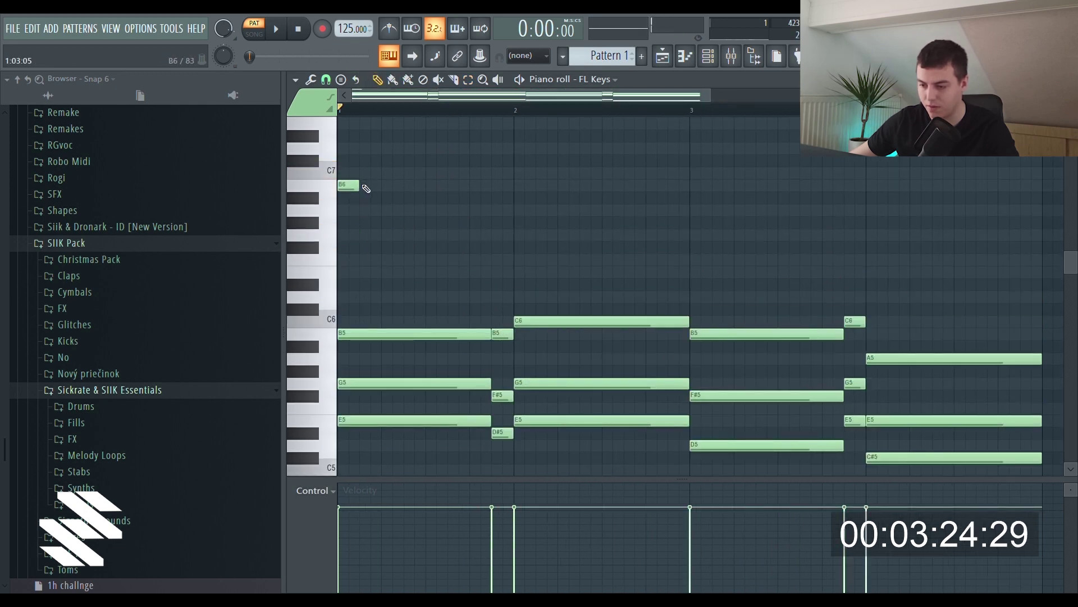
click(379, 186)
click(408, 186)
click(452, 186)
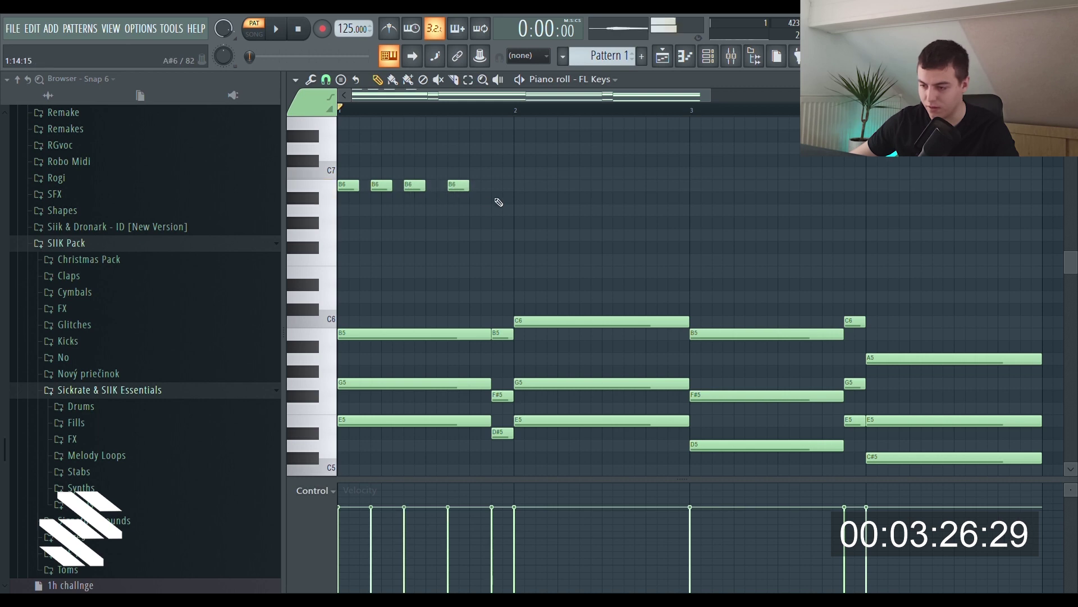
drag(464, 187, 453, 186)
click(476, 187)
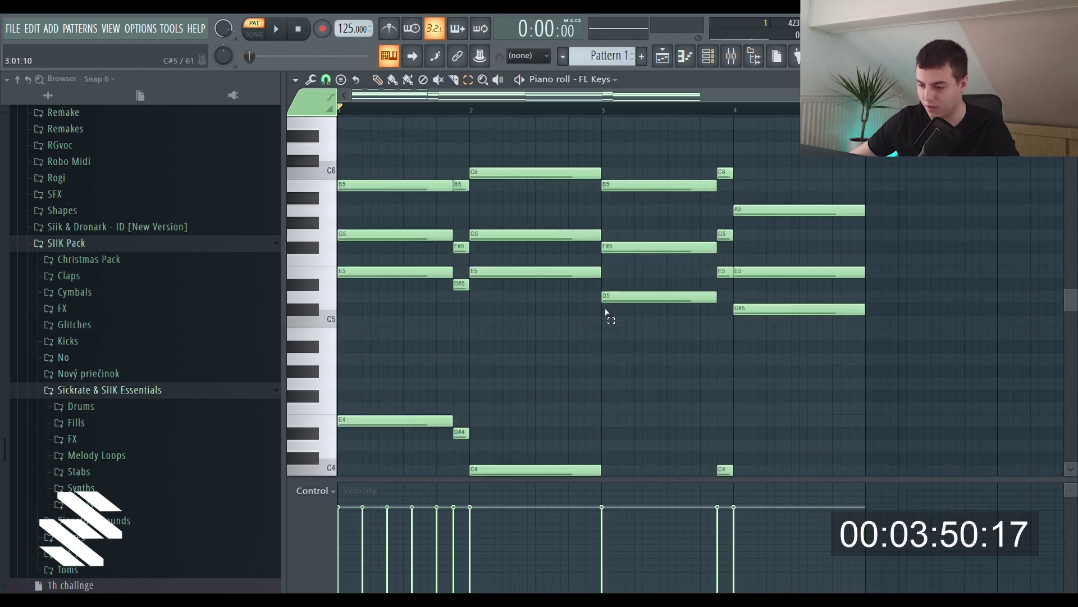
- Delete the short B6 notes above the bar 1 chord
drag(905, 264, 484, 371)
scroll(484, 371, up, 2)
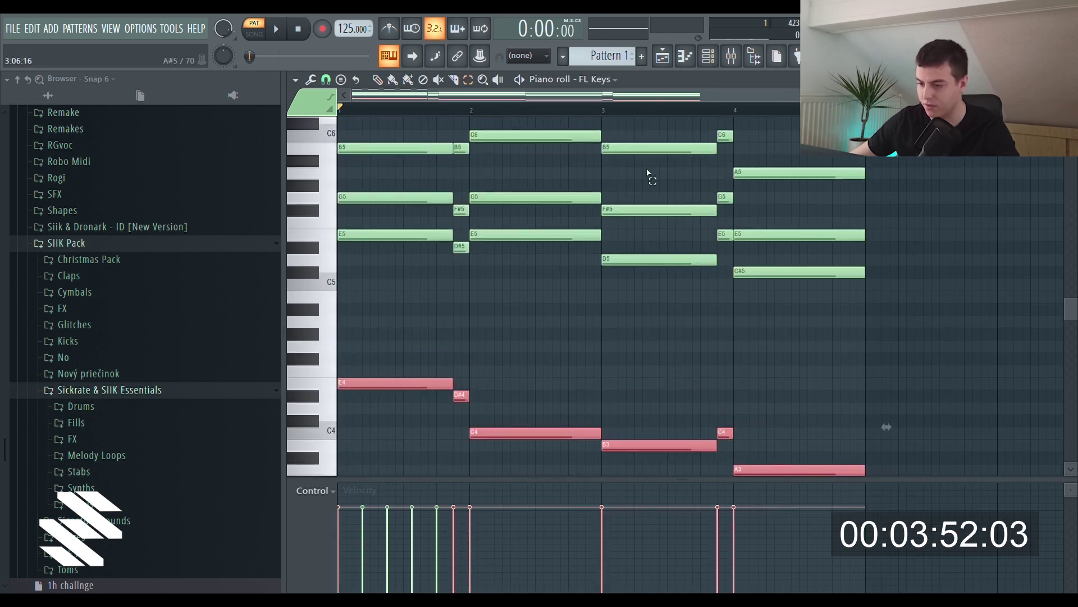
scroll(652, 151, up, 3)
drag(524, 129, 260, 154)
key(Delete)
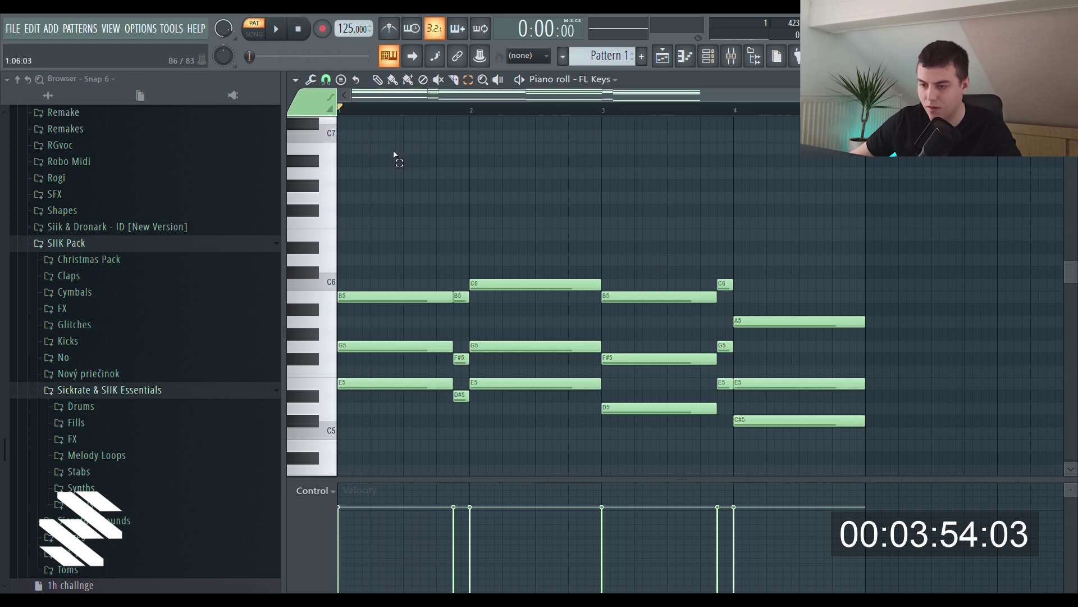
- Cut the bass line from the Serum channel in Pattern 1 and paste it into a new Pattern 2
click(708, 55)
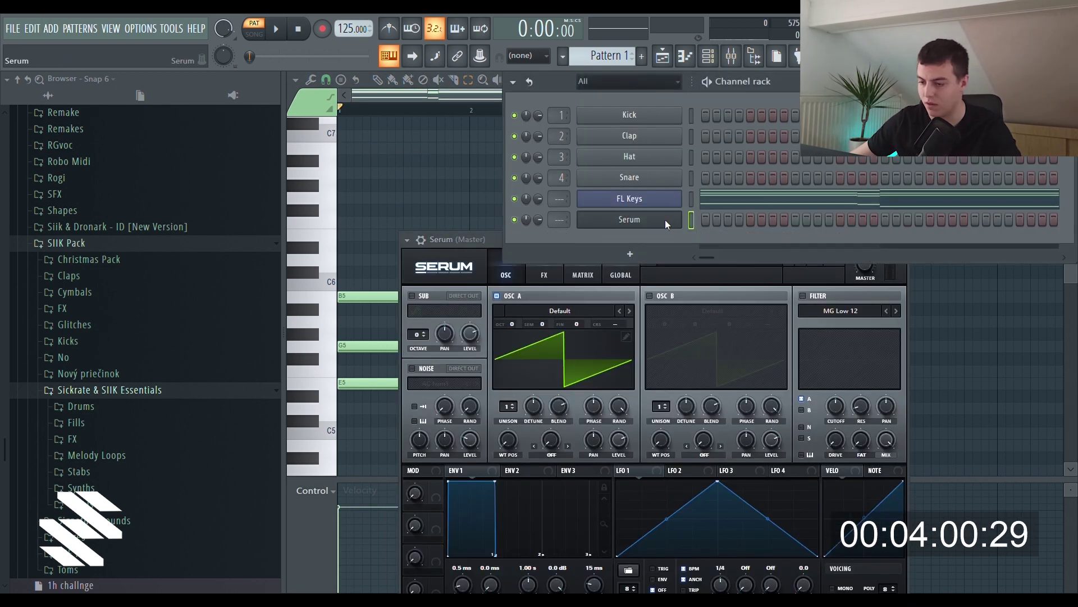
click(493, 104)
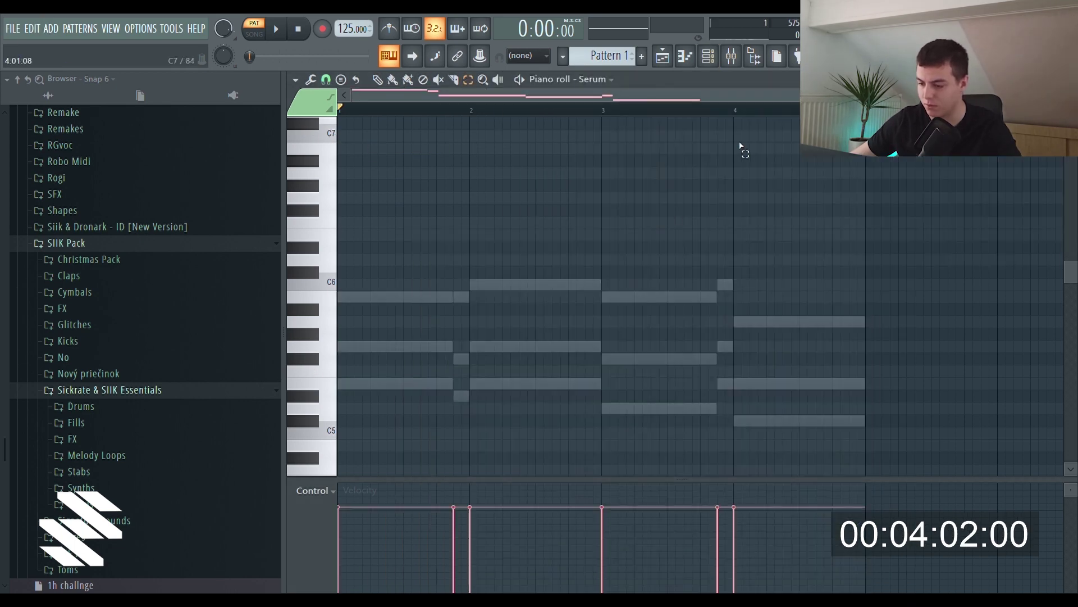
scroll(639, 246, down, 4)
key(ctrl+x)
click(641, 56)
key(ctrl+v)
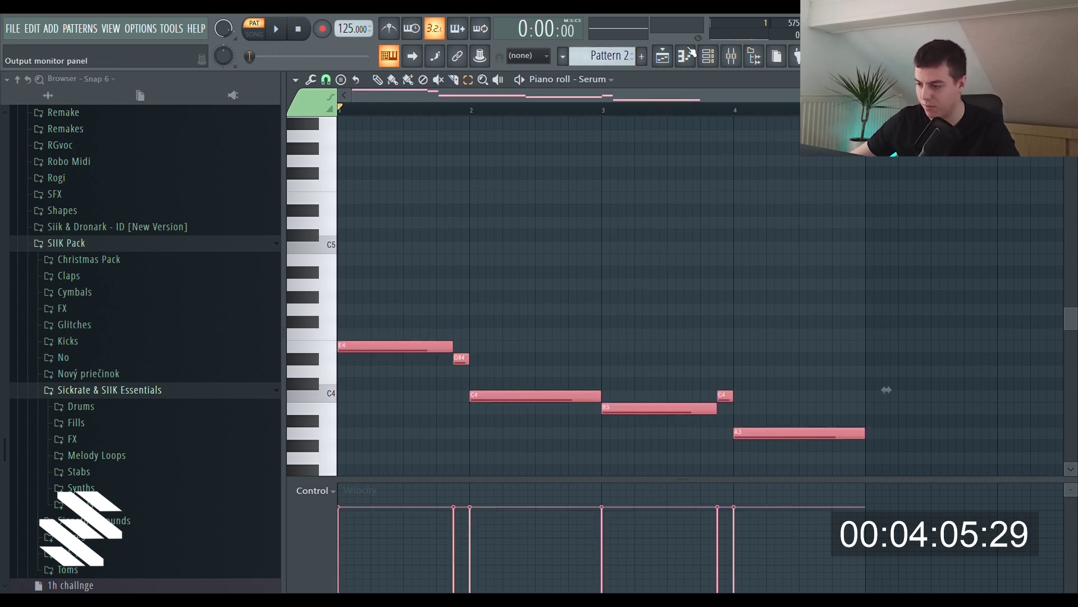
- Load the BS Dark Reese preset in Serum and play the bass line of Pattern 2
key(F6)
click(657, 220)
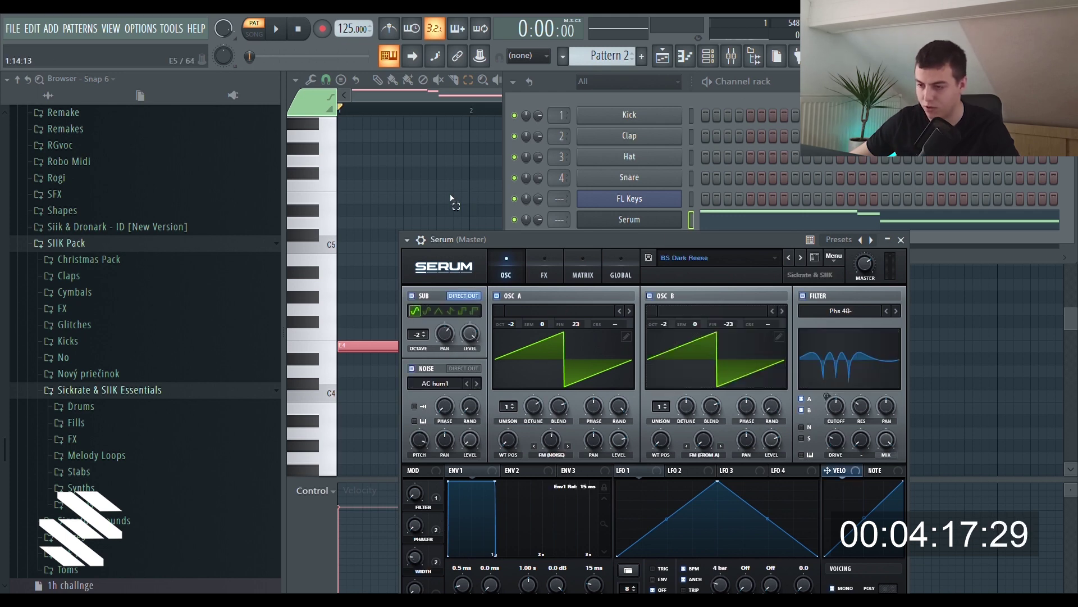
click(457, 113)
key(space)
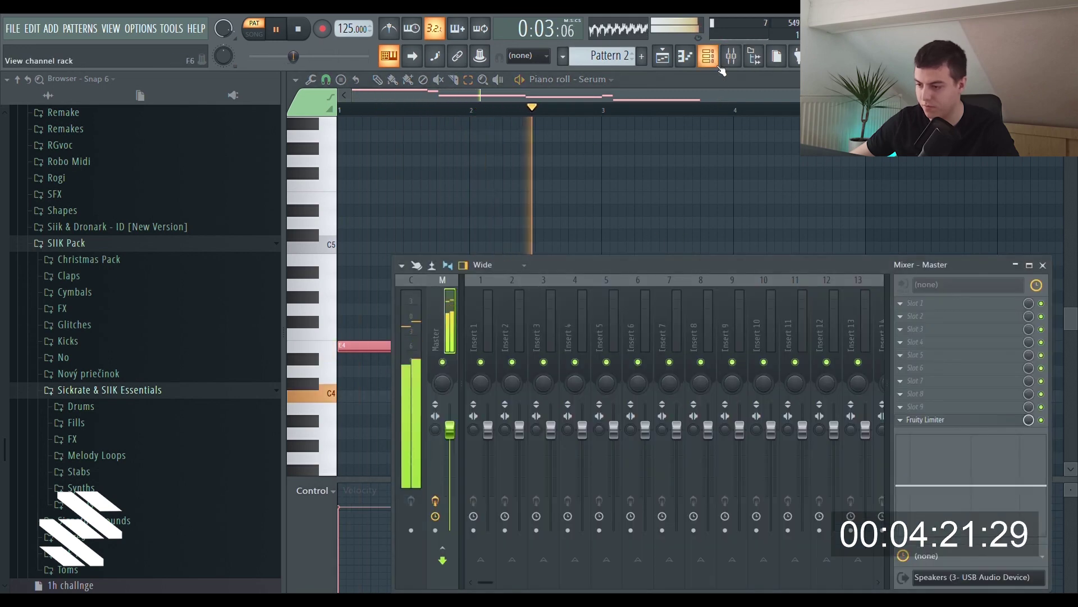
- Route the Serum channel to mixer track 5 and load FabFilter Pro-Q 3 on that track
click(708, 57)
click(629, 219)
click(420, 240)
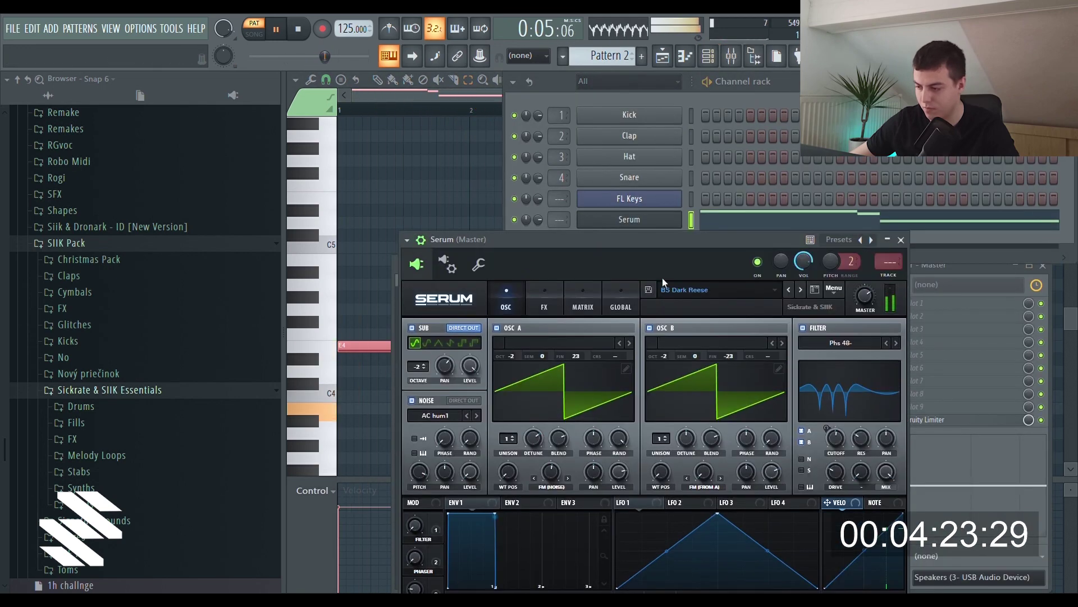
click(886, 277)
key(space)
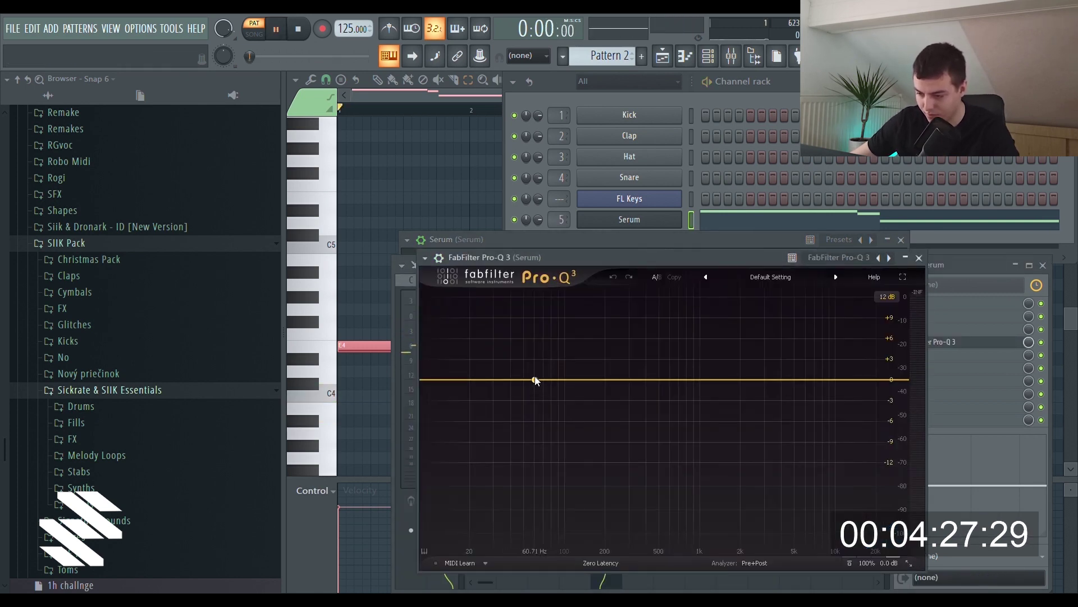
- Boost a low-frequency band in FabFilter Pro-Q 3 on the Serum track while the bass line plays
key(space)
drag(513, 380, 559, 350)
key(space)
click(442, 173)
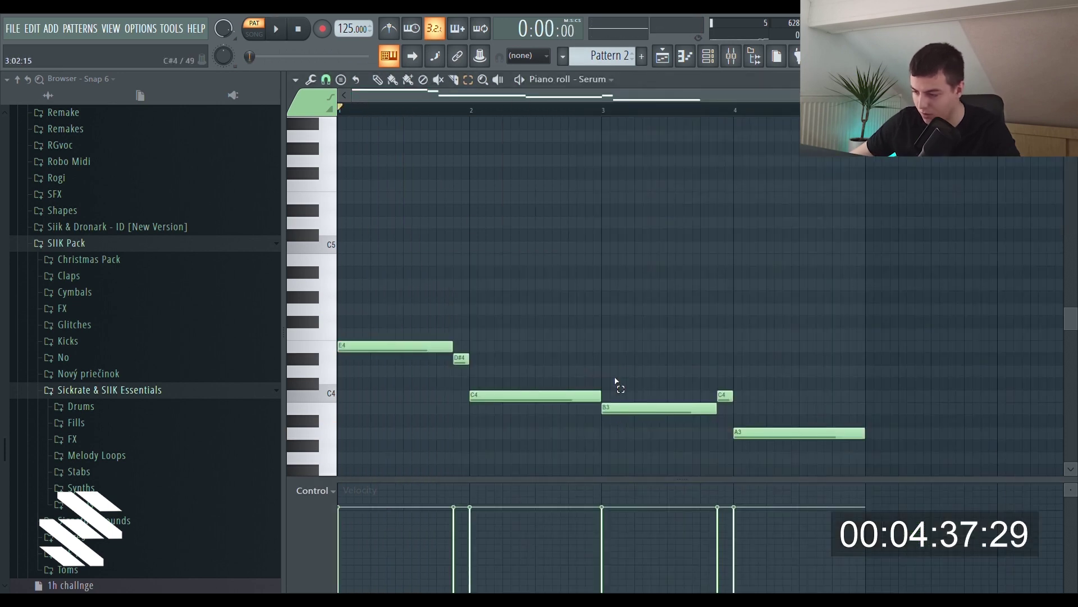
- Move the bass notes of bars 2 to 4 up one octave to C5, B4, C5 and A4
scroll(614, 397, down, 2)
drag(564, 288, 550, 334)
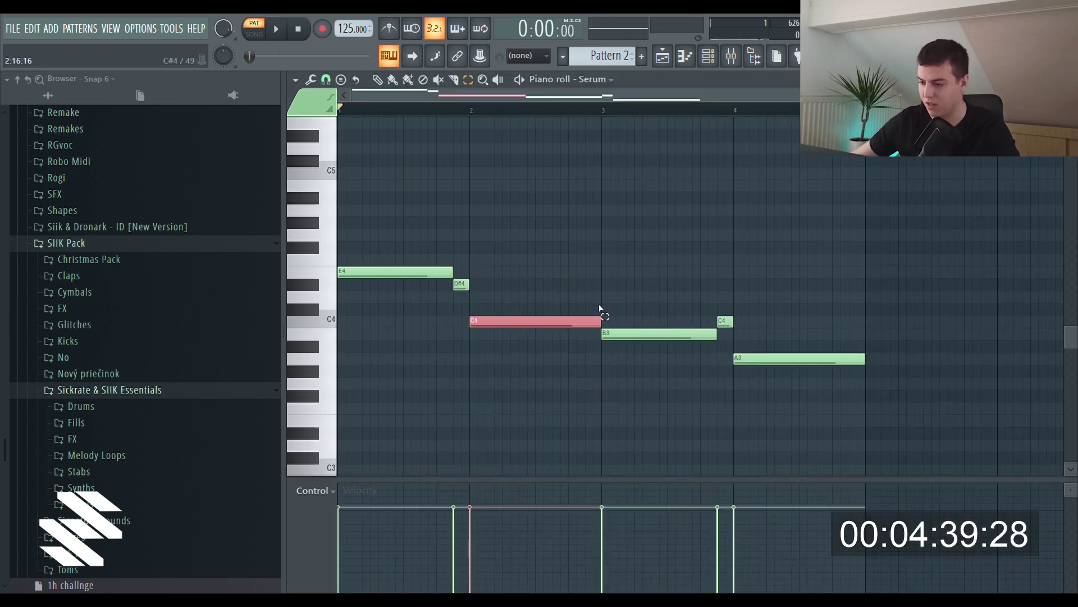
key(ctrl+Up)
drag(614, 263, 687, 352)
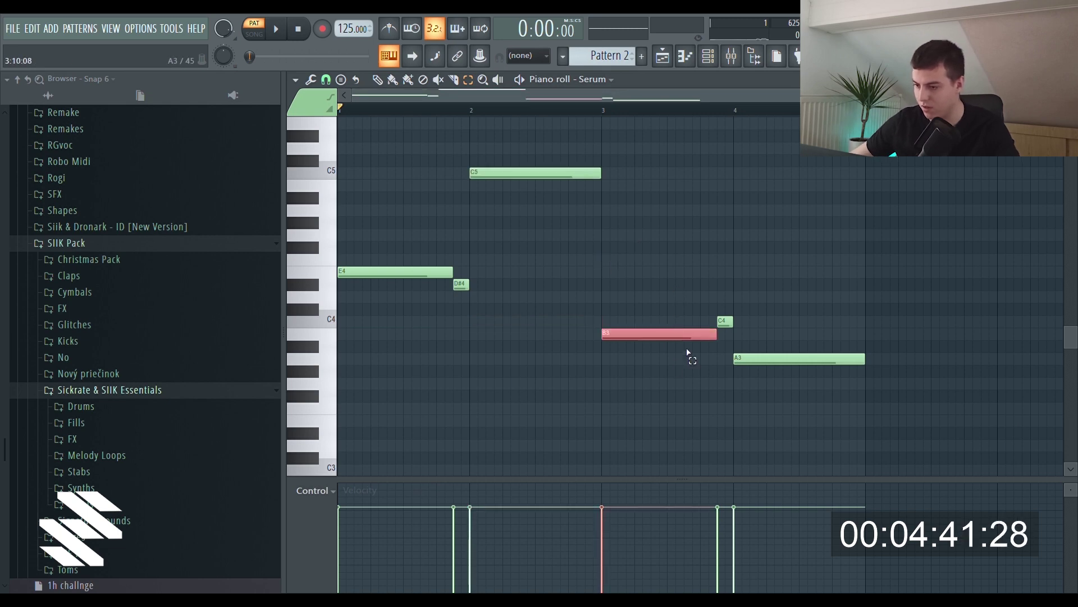
key(ctrl+Up)
drag(765, 354, 729, 389)
drag(751, 290, 698, 365)
key(ctrl+Up)
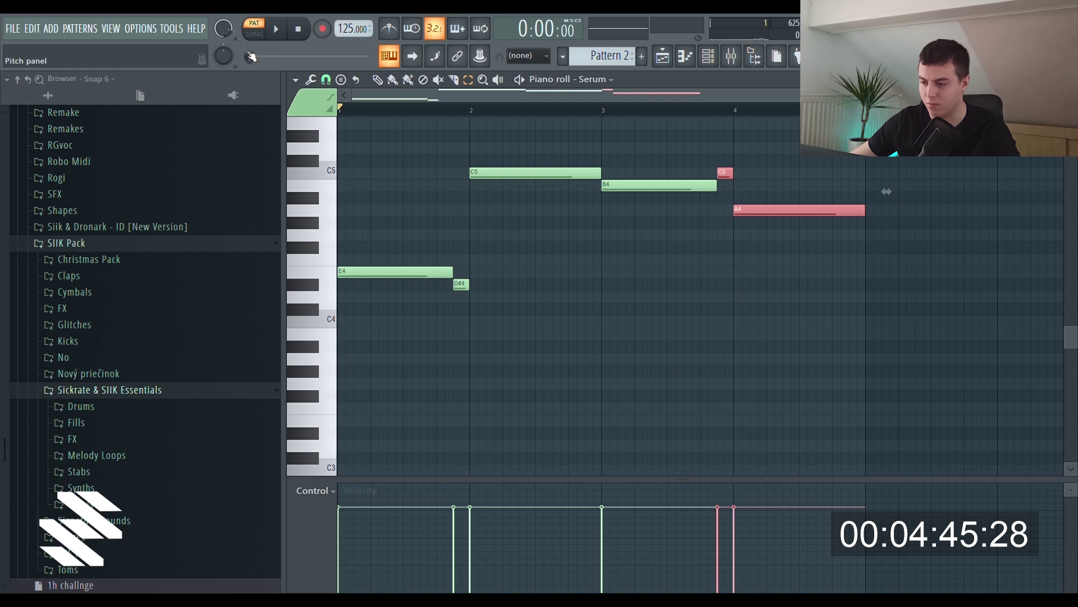
scroll(578, 193, up, 2)
key(ctrl+d)
scroll(628, 101, up, 1)
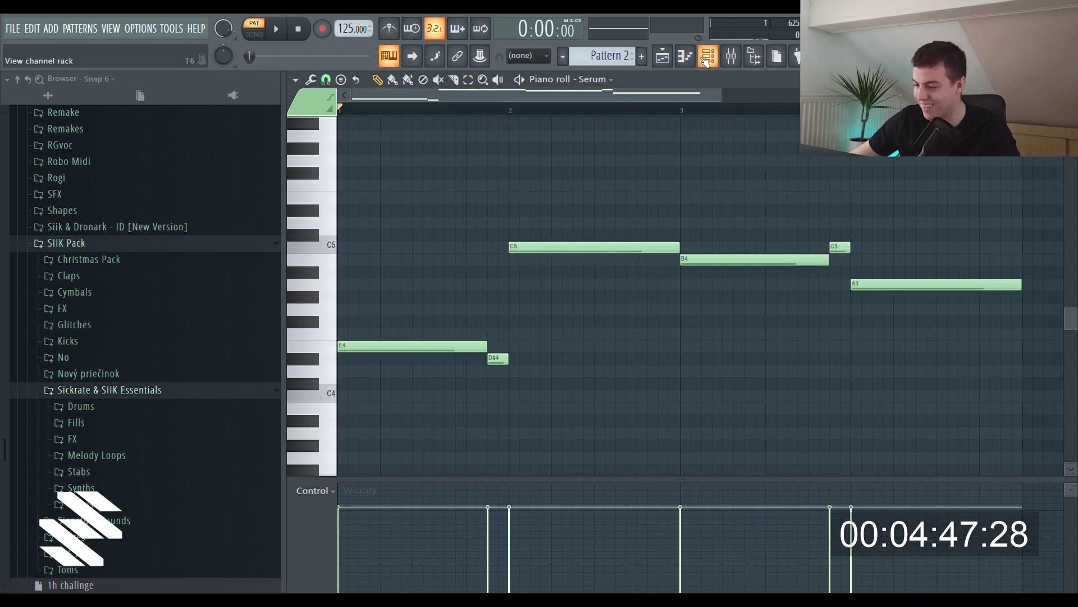
- Add a second Serum instance and load the LD Take My Mind preset in it
click(708, 56)
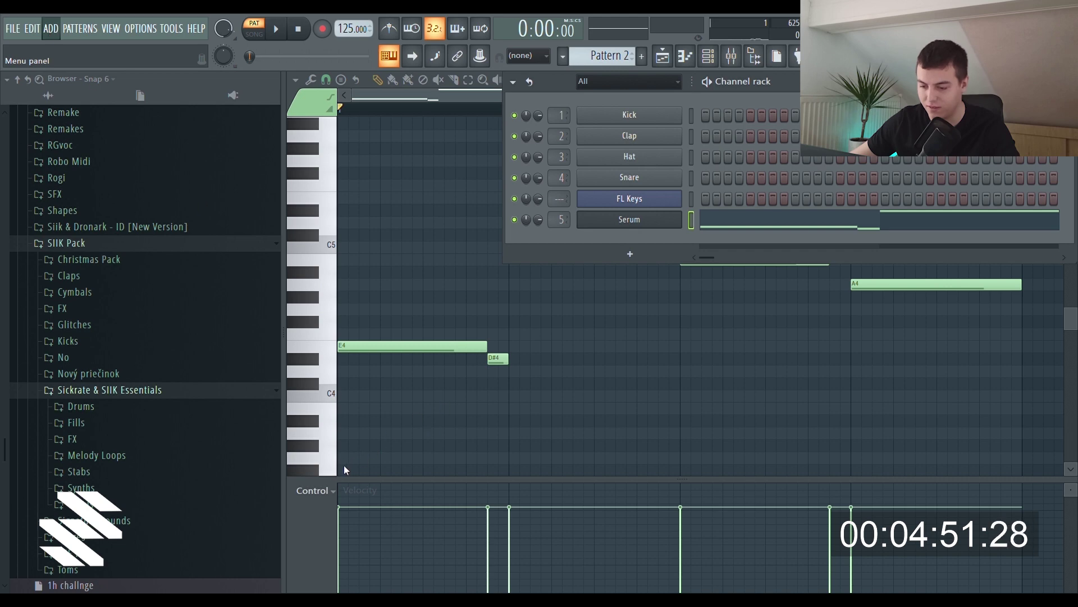
click(630, 219)
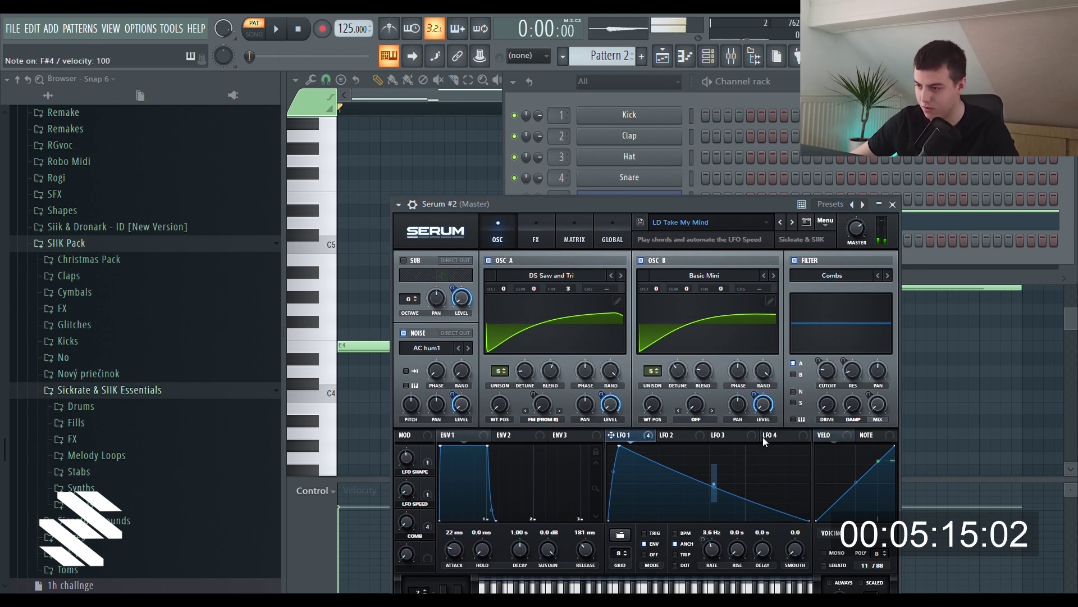
click(768, 125)
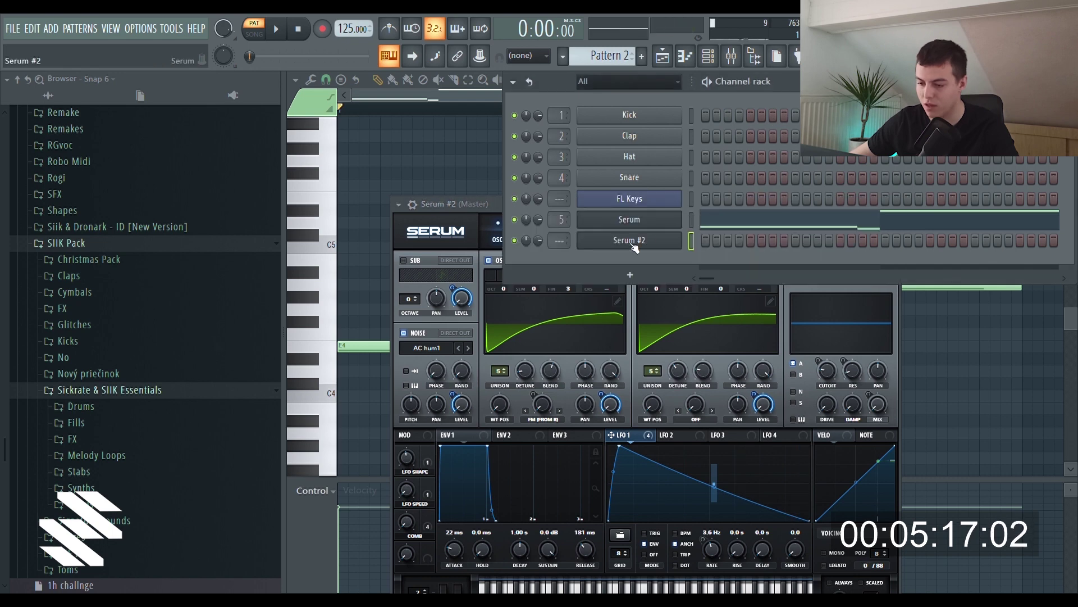
- Place a two-step B5 note at the start of bar 1 in the second Serum's piano roll
key(F7)
scroll(457, 296, up, 2)
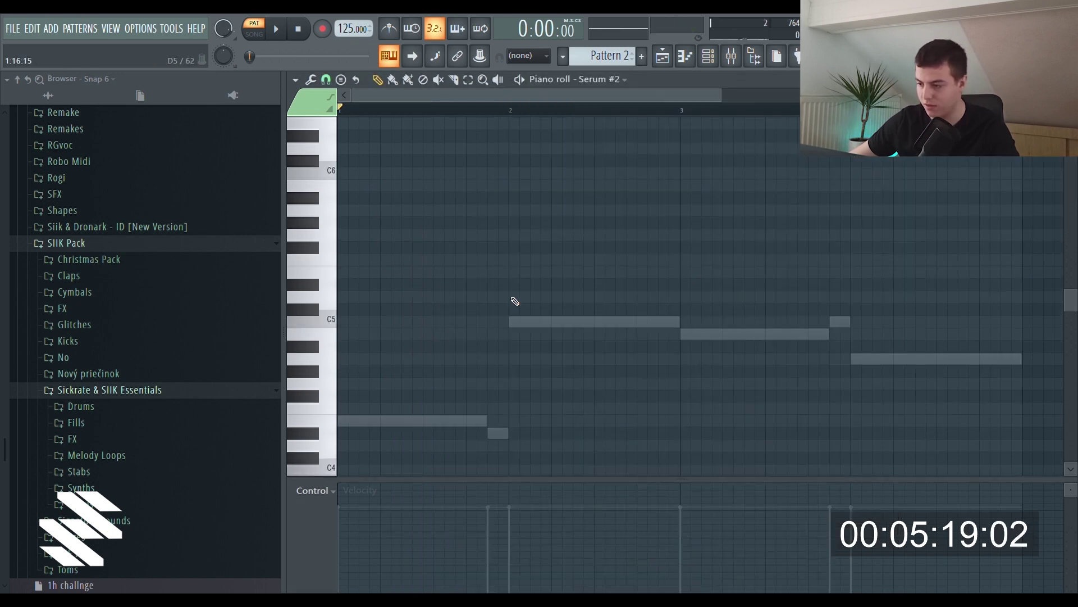
click(710, 63)
key(F7)
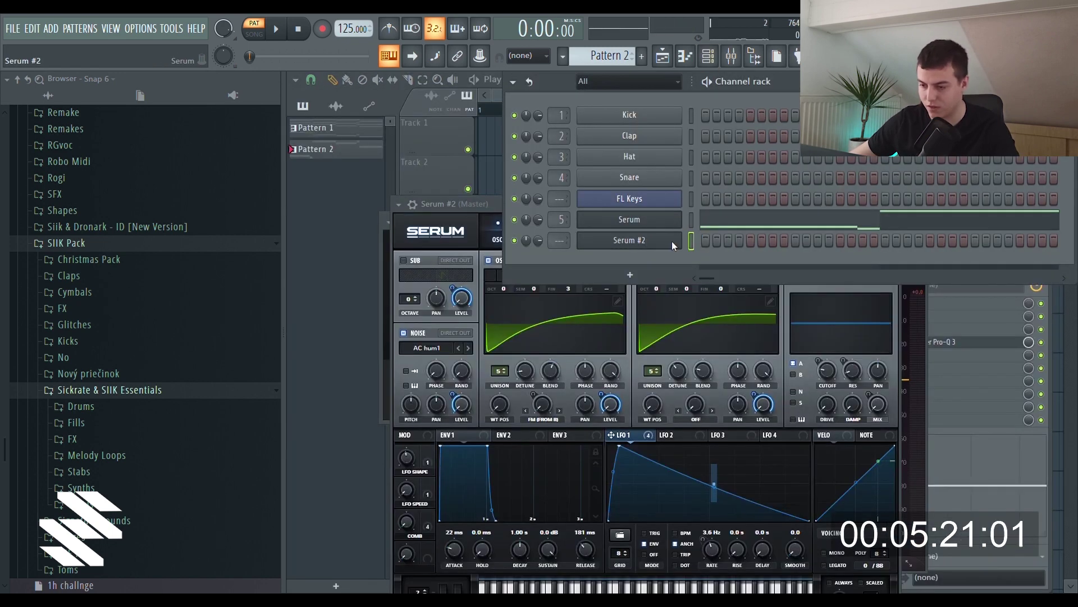
key(F7)
click(341, 235)
right_click(348, 235)
click(348, 188)
drag(348, 198, 341, 197)
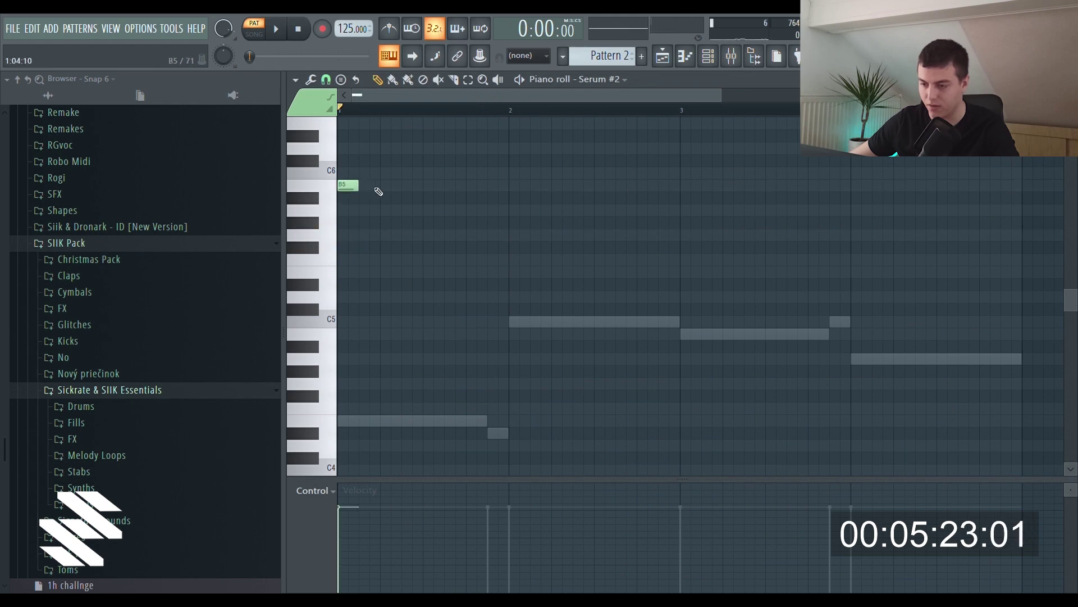
- Add six more two-step B5 notes after the first, spaced three steps apart, reaching the start of bar 2
click(413, 190)
click(443, 190)
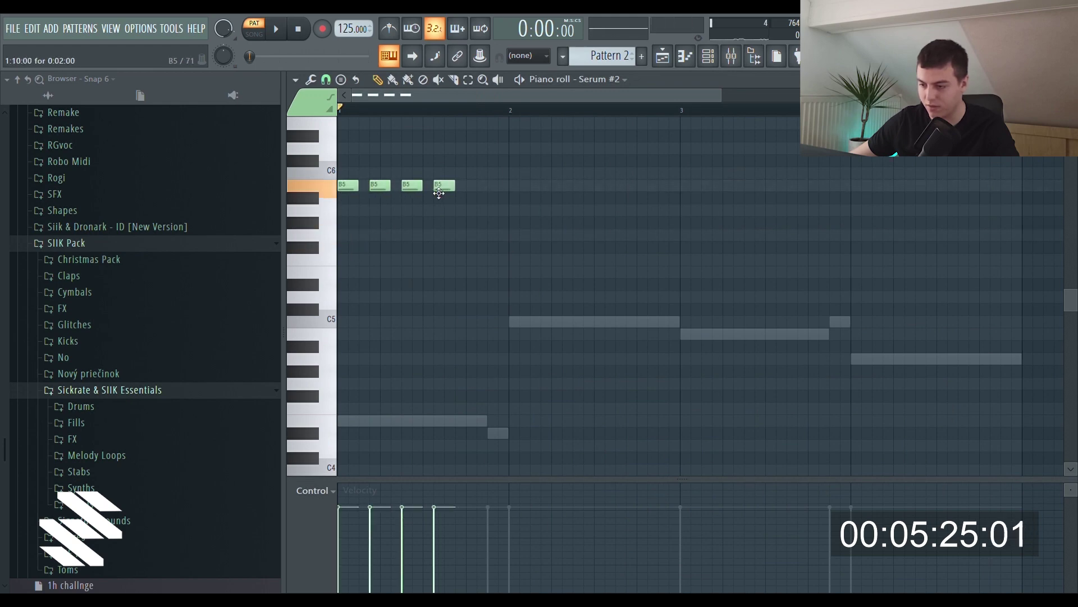
click(477, 192)
click(505, 188)
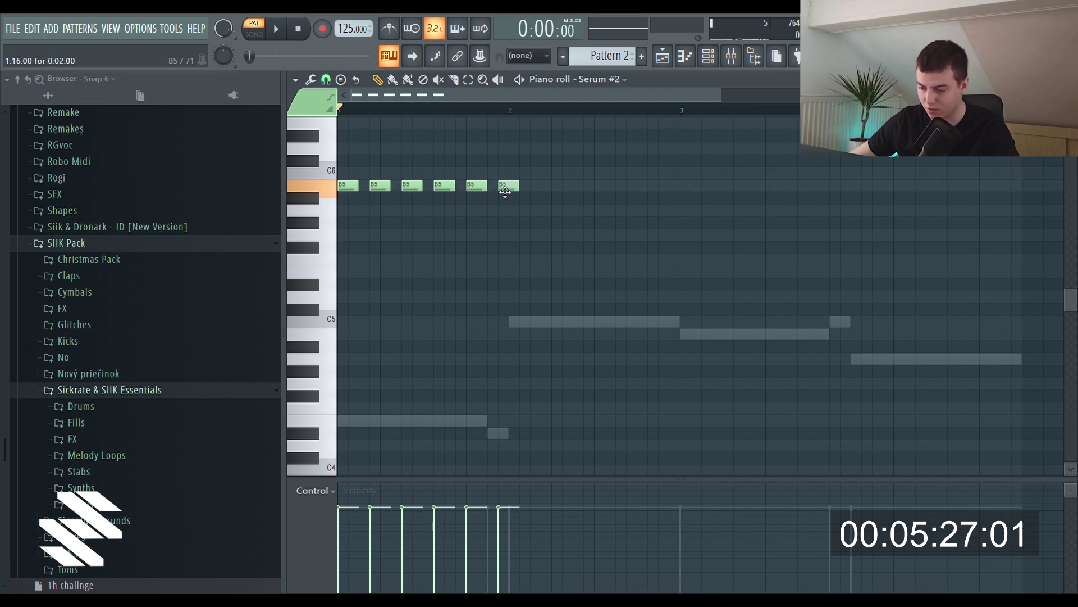
click(496, 436)
right_click(496, 435)
click(540, 186)
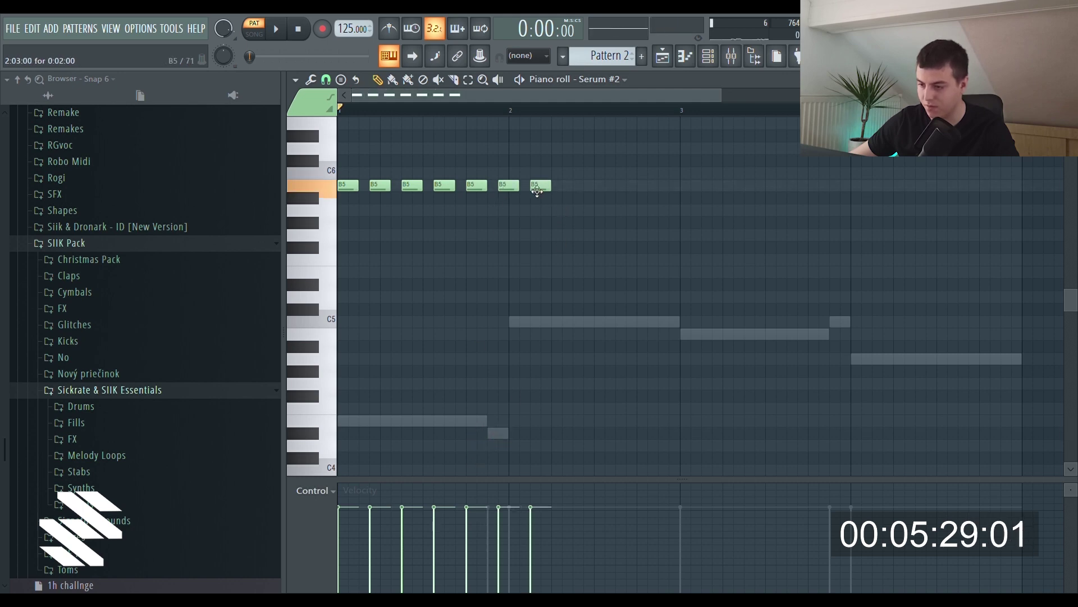
- Continue the B5 notes at three-step spacing to the end of bar 2 while the pattern plays
key(space)
click(574, 187)
click(606, 188)
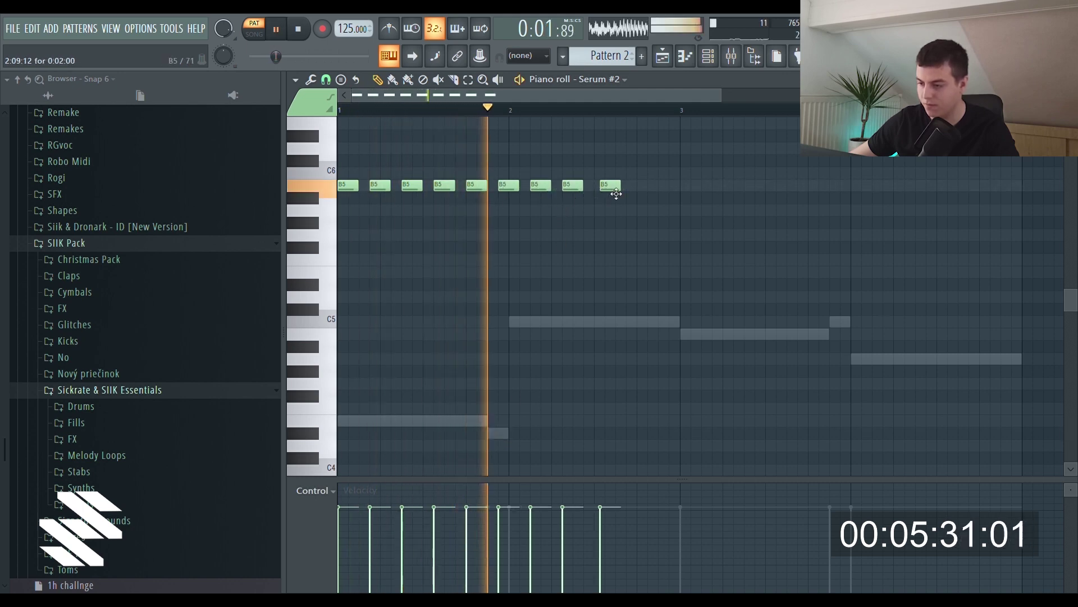
click(636, 187)
click(663, 187)
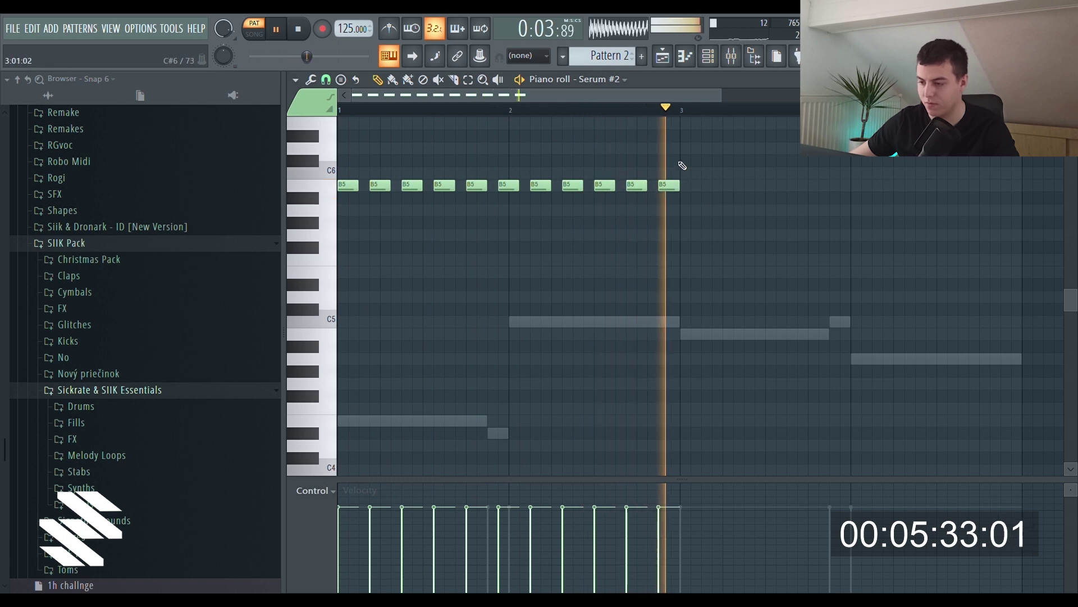
- Raise the second-to-last note of bar 2 to C6 and duplicate the two-bar melody into bars 3 and 4
drag(638, 187, 638, 174)
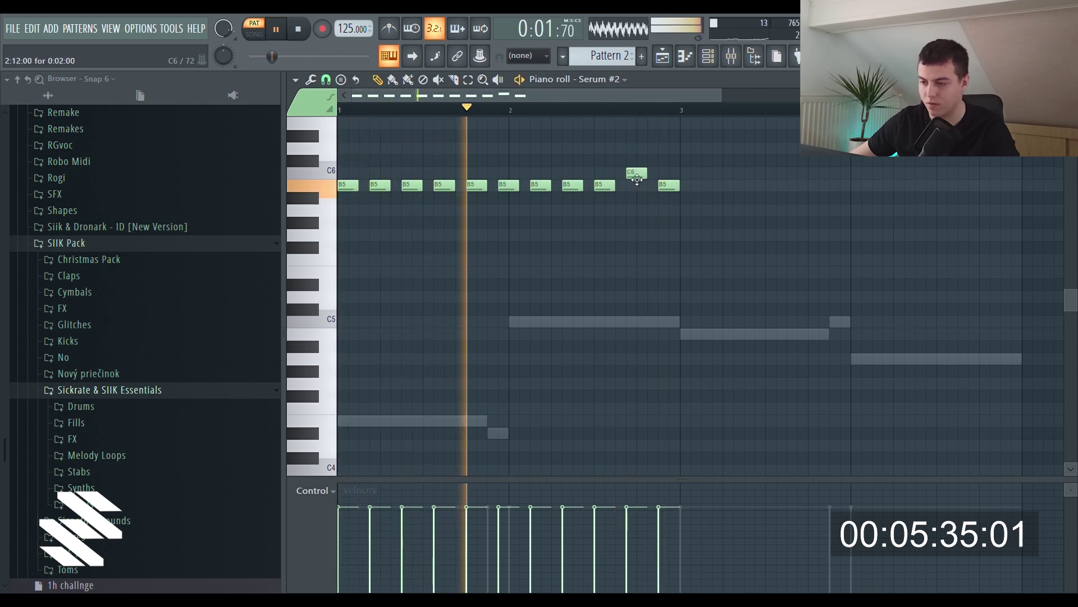
scroll(462, 94, down, 1)
drag(734, 168, 661, 185)
key(space)
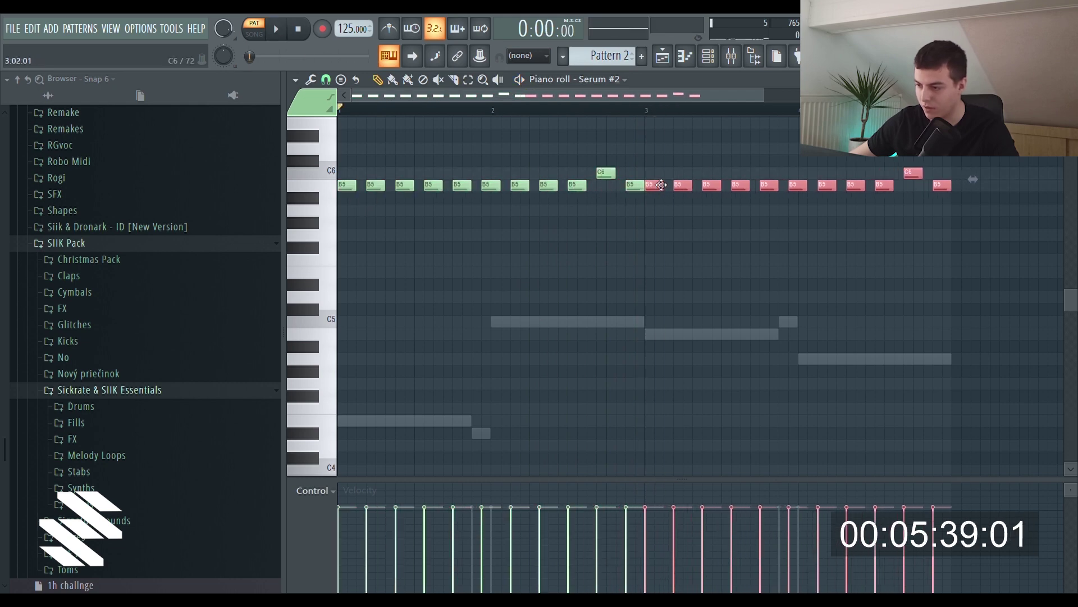
- Replace the short D#4 at the end of bar 1 in the bass line with a short E5 and lengthen the E4 note
click(751, 54)
click(827, 224)
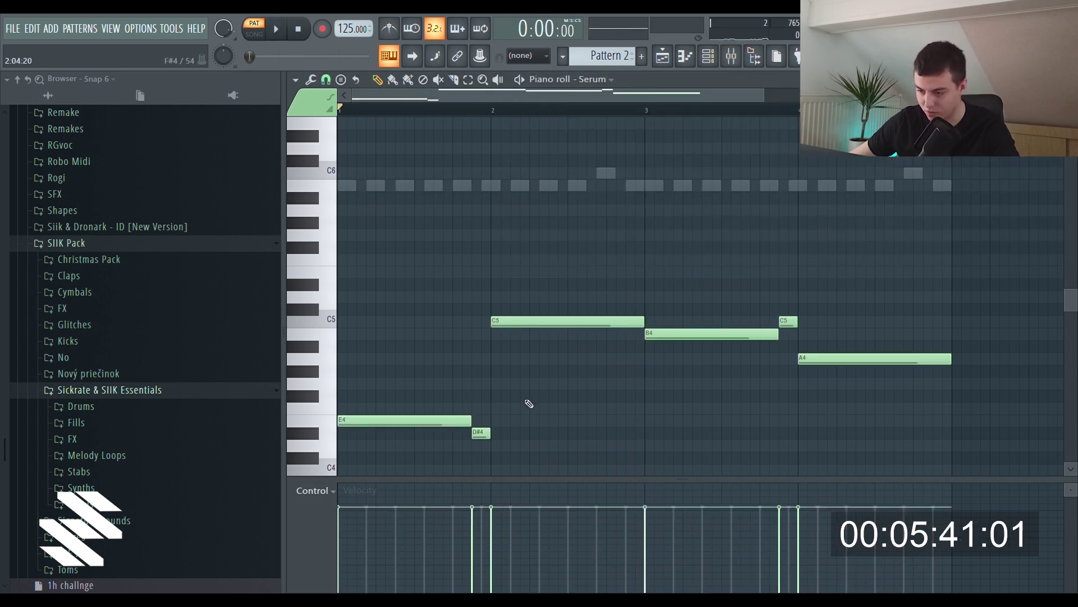
right_click(477, 434)
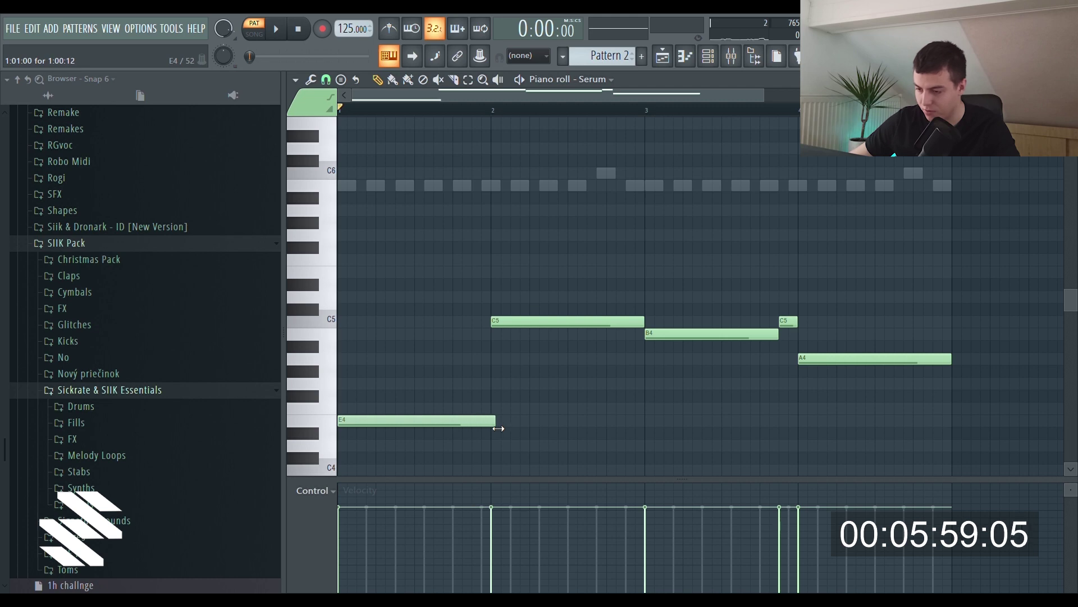
click(476, 234)
drag(483, 236, 501, 273)
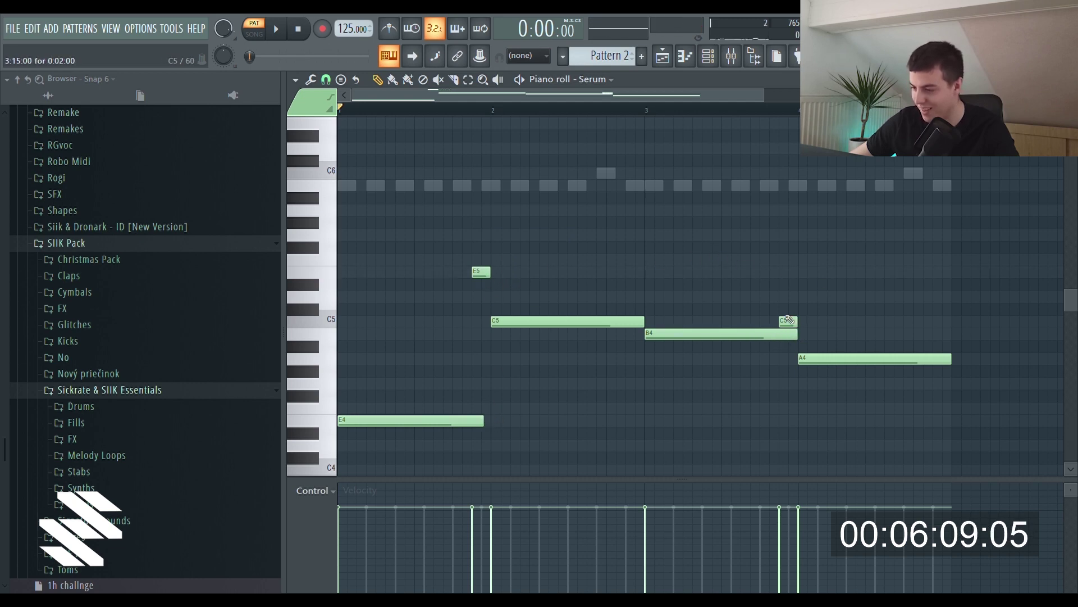
- Replace the short C5 bass note at the end of bar 3 with a short B5 note
click(785, 237)
right_click(791, 237)
click(484, 273)
drag(781, 223, 797, 194)
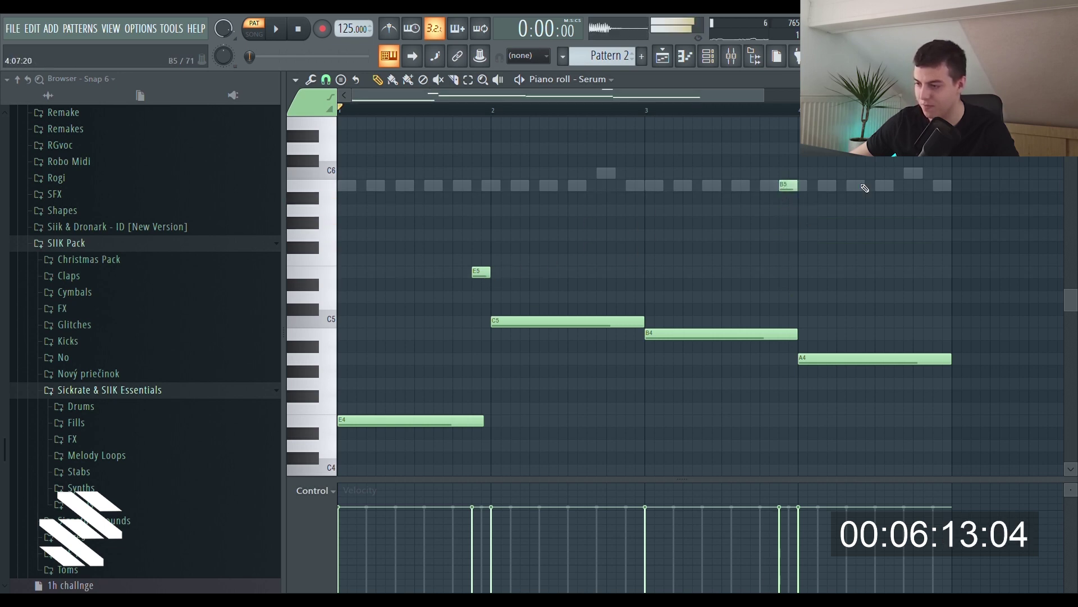
- Review the settings of the BS Dark Reese preset in the bass Serum instance
click(708, 56)
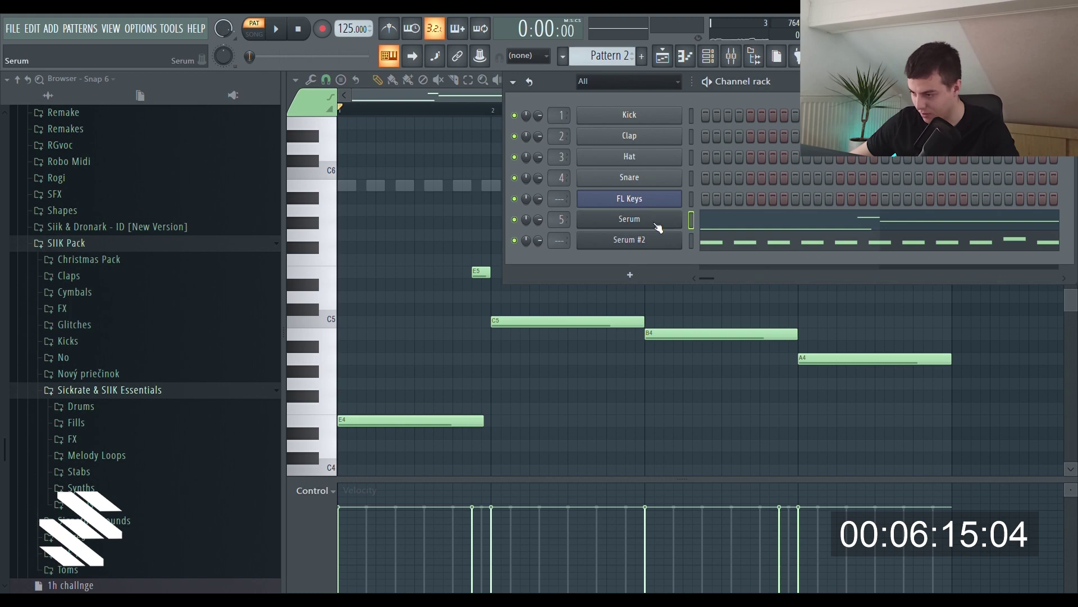
click(656, 224)
drag(766, 242, 740, 128)
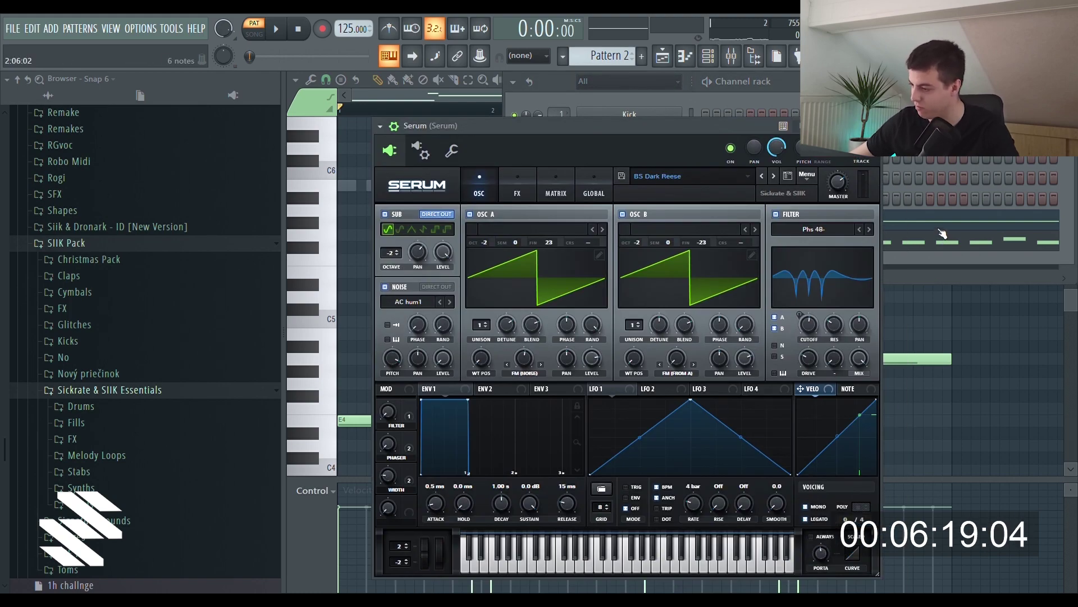
click(794, 89)
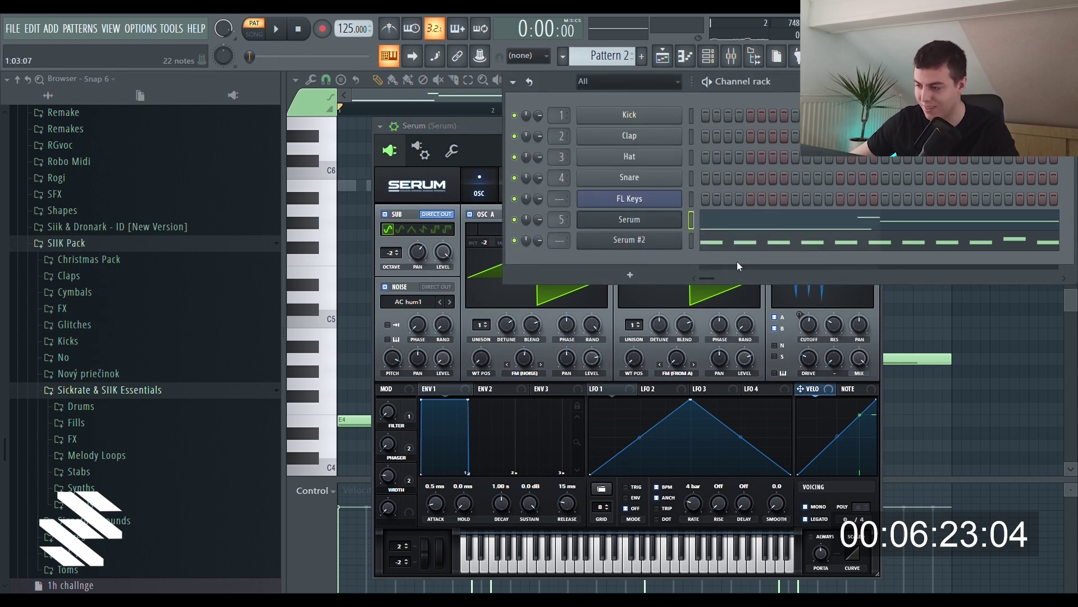
- Play Pattern 2 to hear the second Serum's melody together with the bass line
click(736, 243)
key(space)
scroll(530, 112, down, 1)
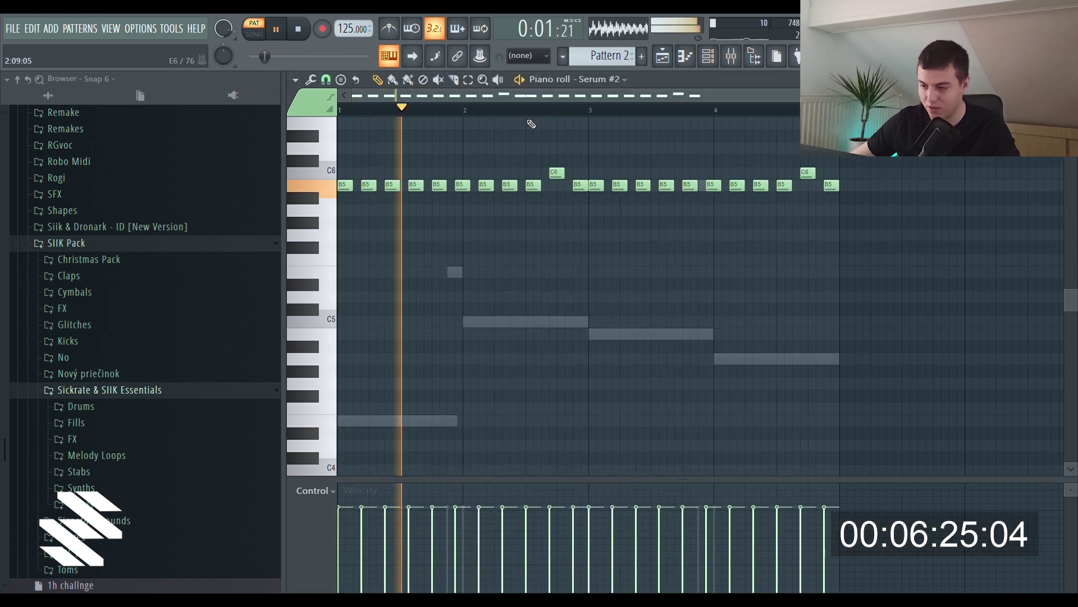
key(space)
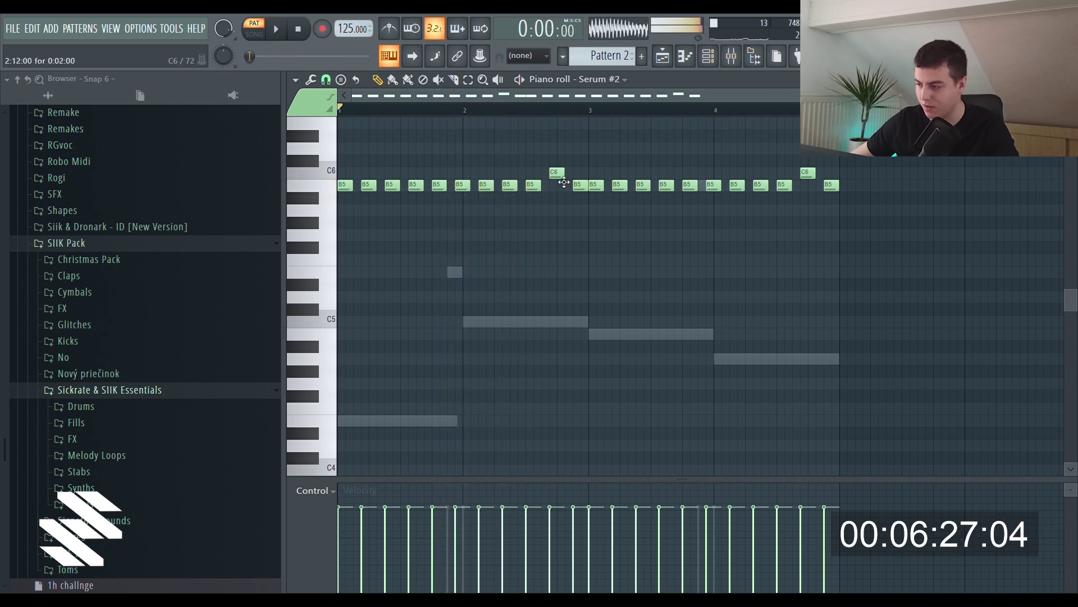
key(space)
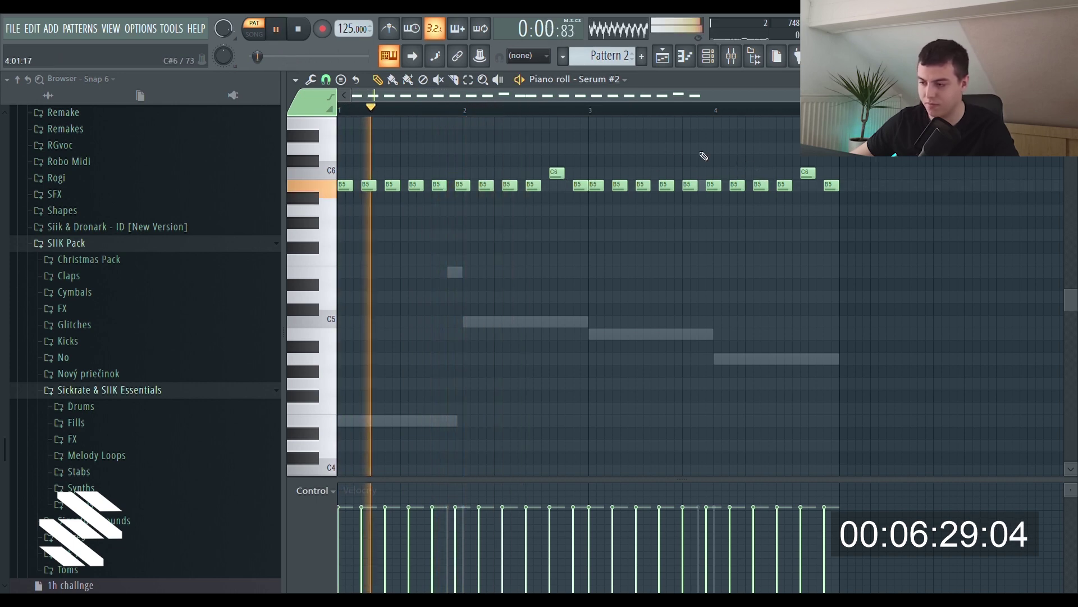
click(707, 60)
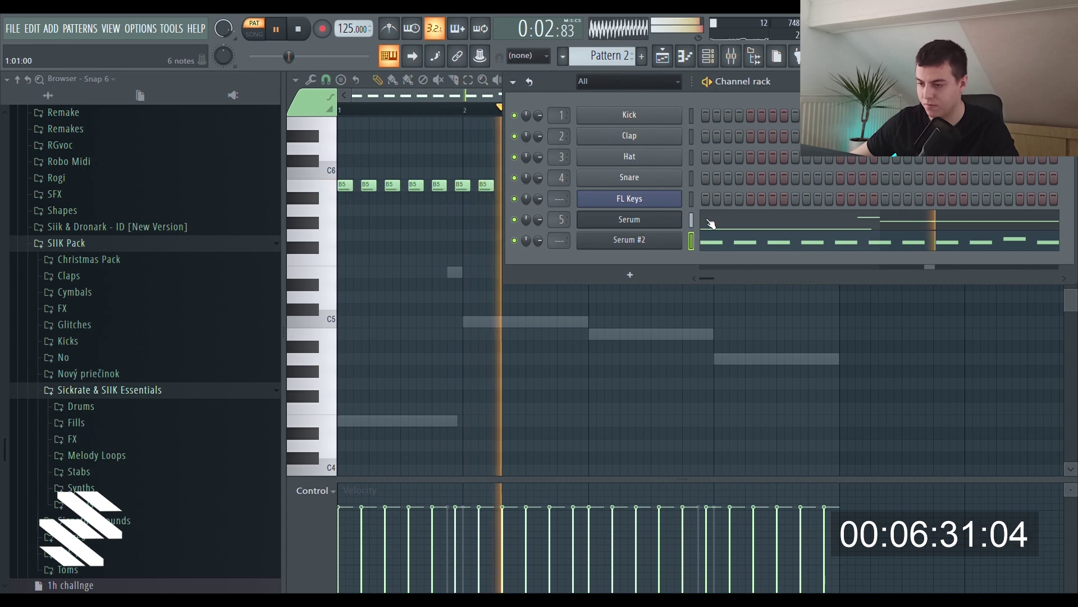
click(486, 95)
scroll(585, 301, down, 2)
scroll(605, 290, up, 3)
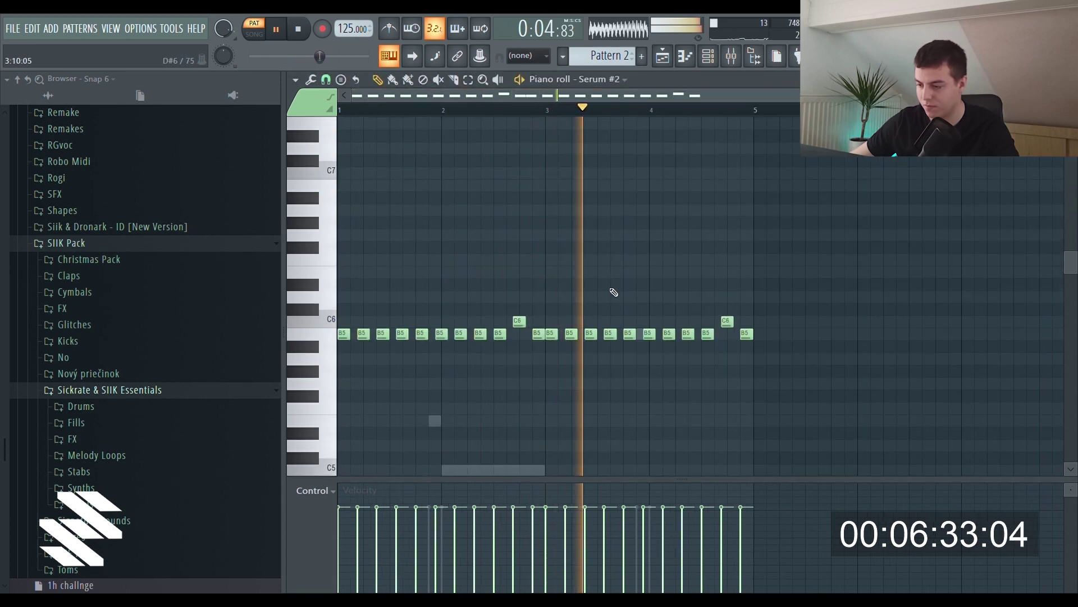
scroll(658, 101, down, 1)
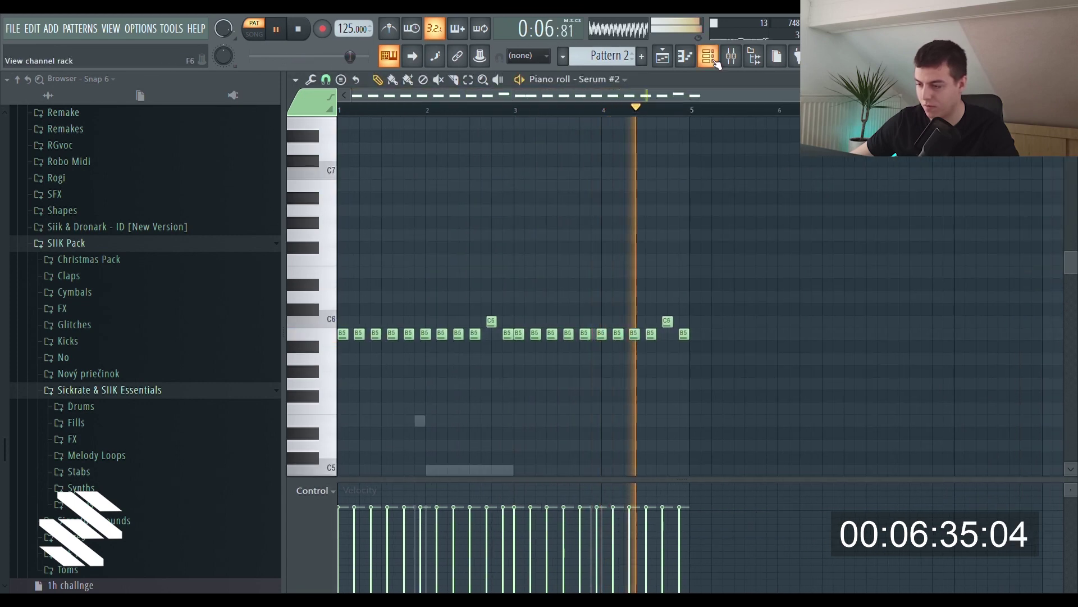
- Stop playback and clone the bass Serum channel with its BS Dark Reese preset
click(715, 62)
key(space)
click(717, 64)
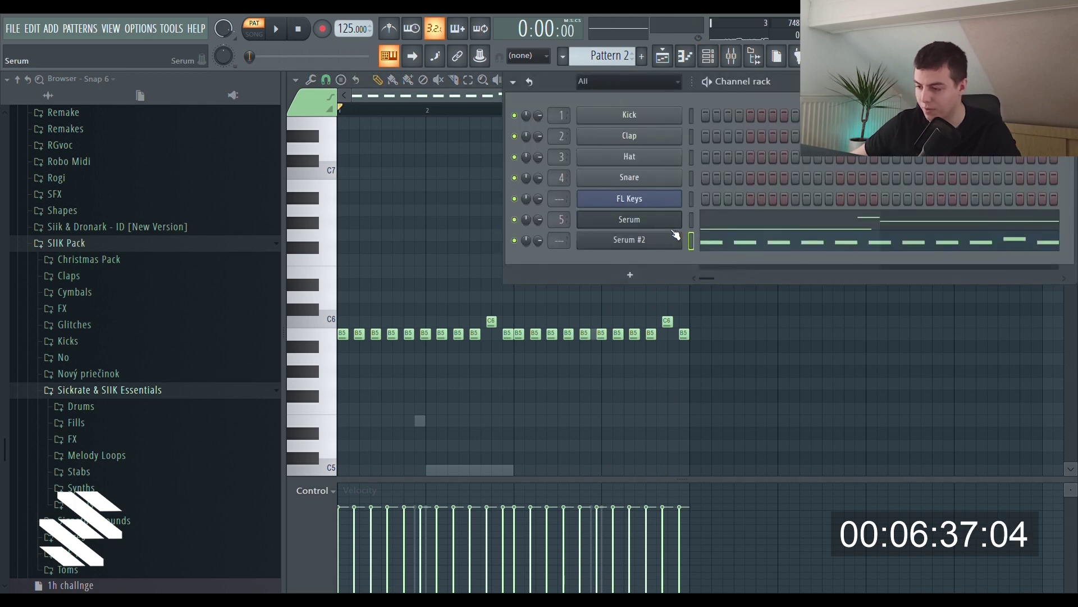
click(649, 222)
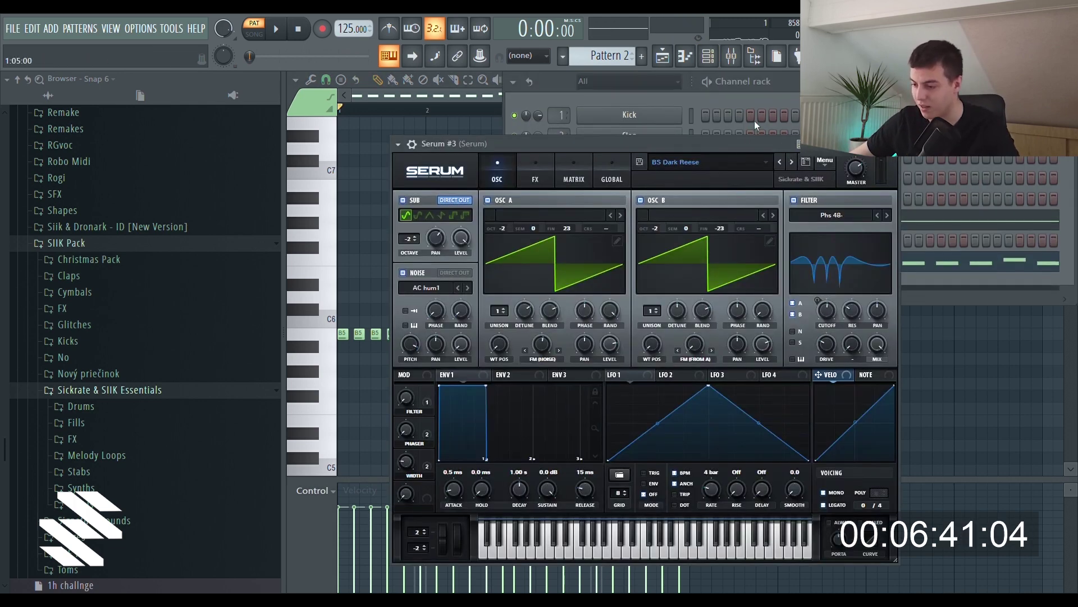
click(751, 127)
- Place three consecutive one-step notes, E6, F#6 and G6, at the start of bar 1 in the cloned Serum's piano roll
key(F7)
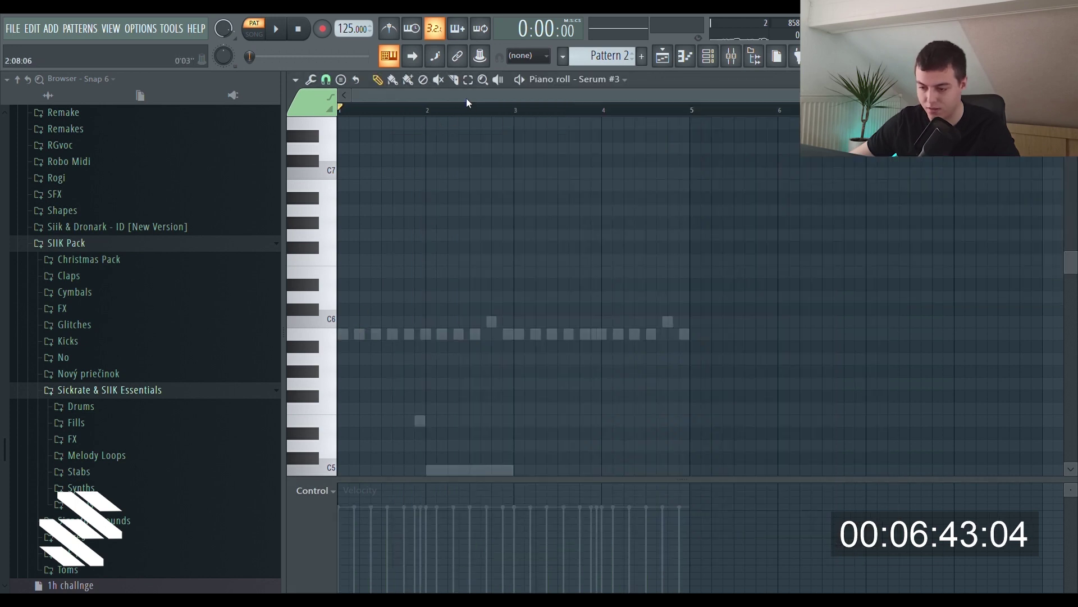
scroll(467, 100, up, 3)
click(347, 333)
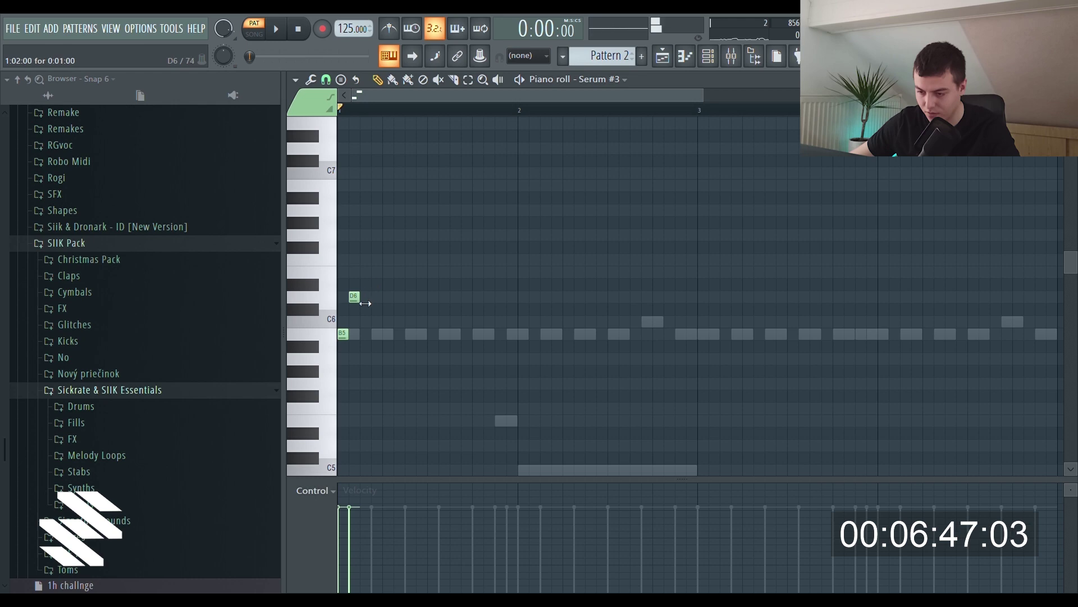
right_click(344, 334)
scroll(378, 358, down, 2)
click(347, 198)
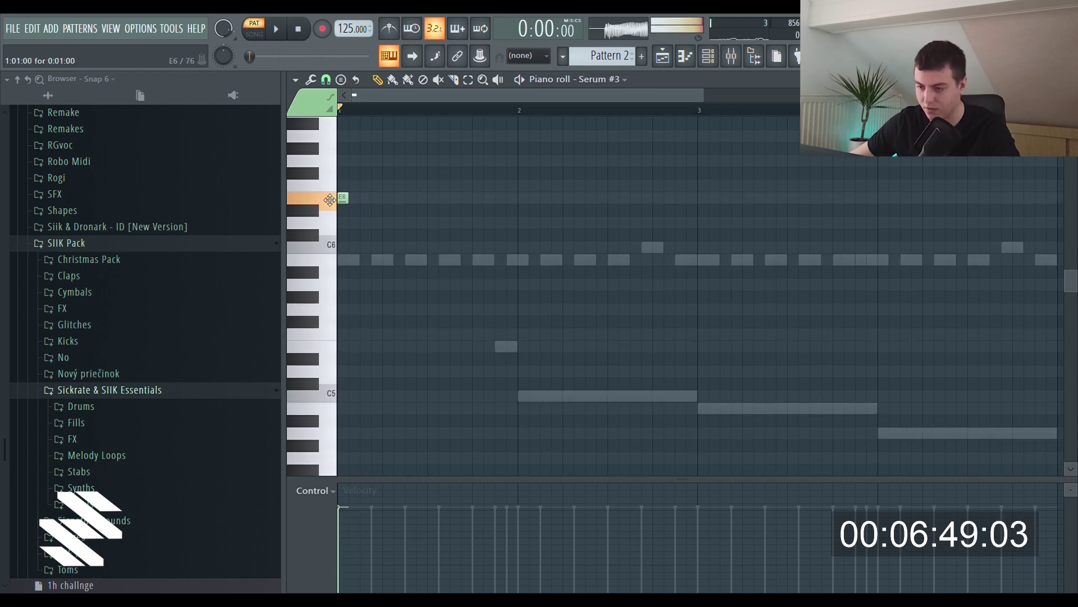
click(364, 173)
scroll(400, 118, up, 2)
click(382, 161)
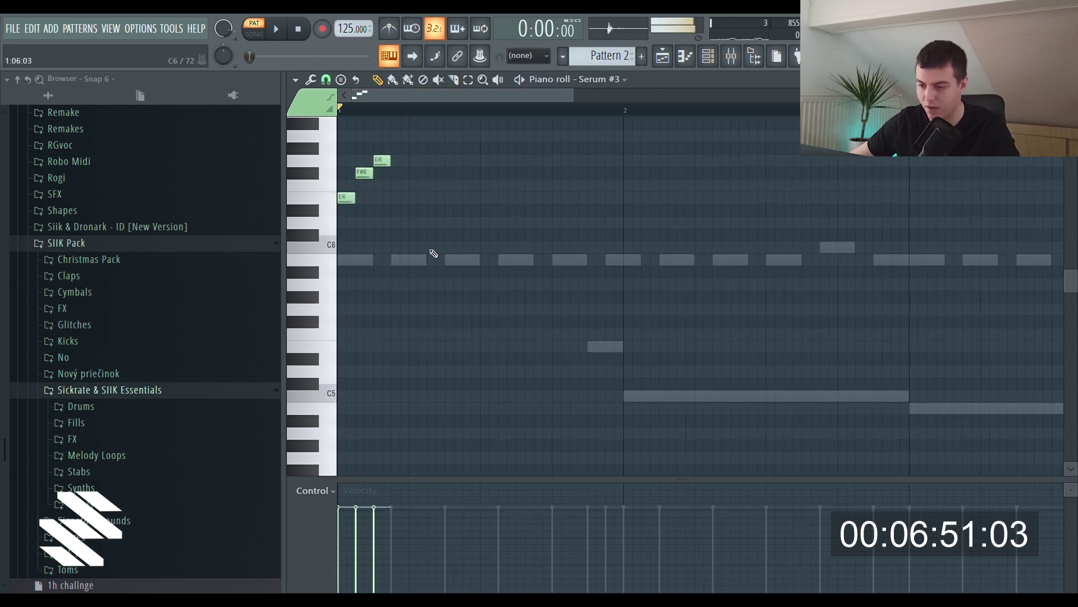
- Add a second E6, F#6, G6 run directly after the first and undo the stretching of its notes
click(396, 199)
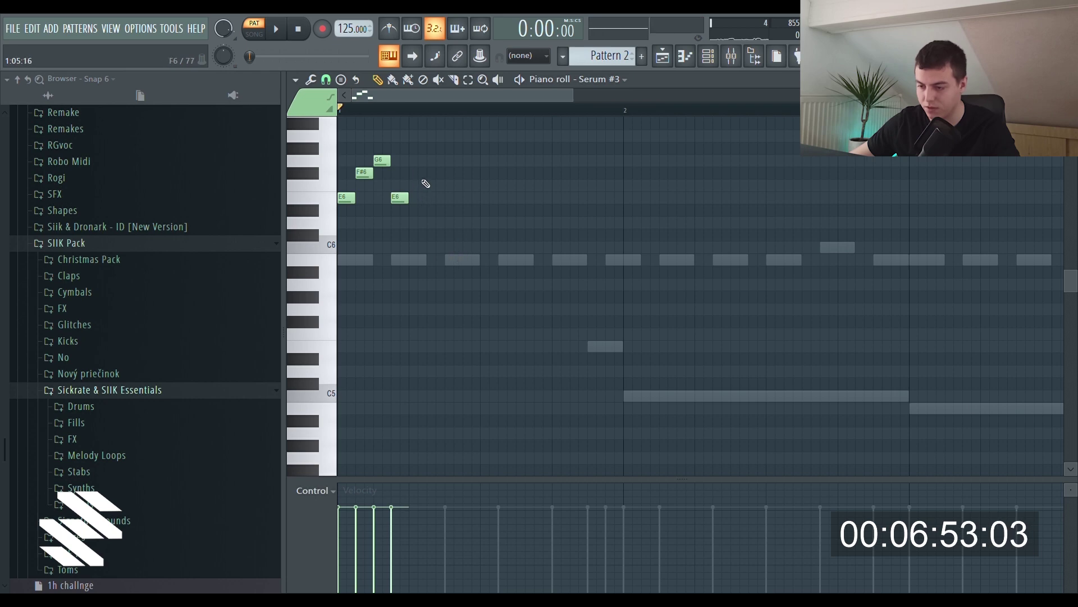
click(417, 173)
click(435, 161)
drag(471, 150, 471, 201)
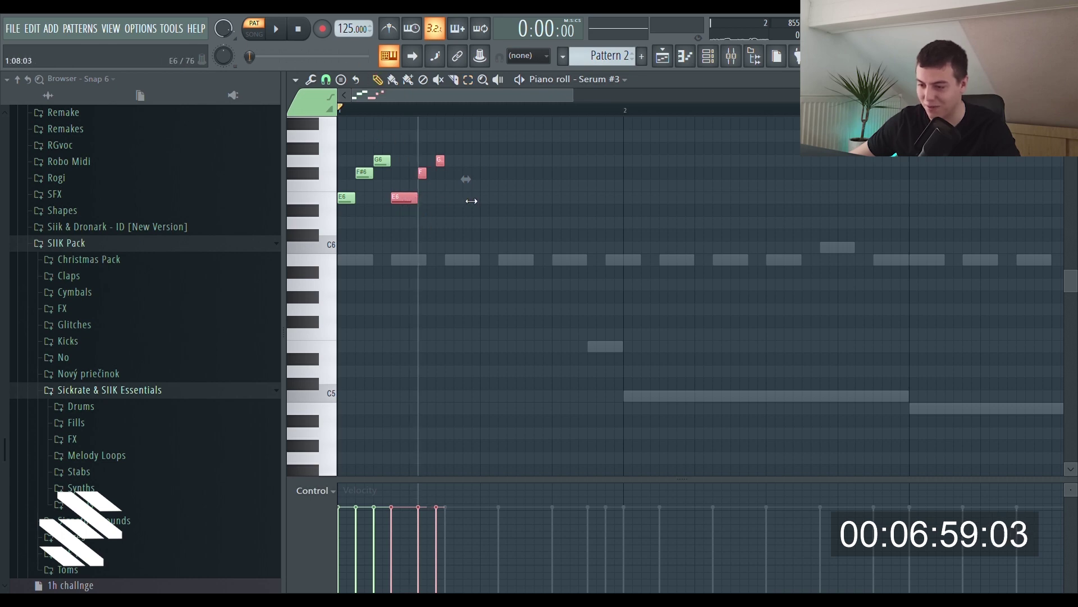
key(ctrl+z)
- Duplicate the E6, F#6, G6 run through the end of bar 2, finishing the phrase with A6 and F#6
key(ctrl+b)
key(ctrl+b)
key(ctrl+b)
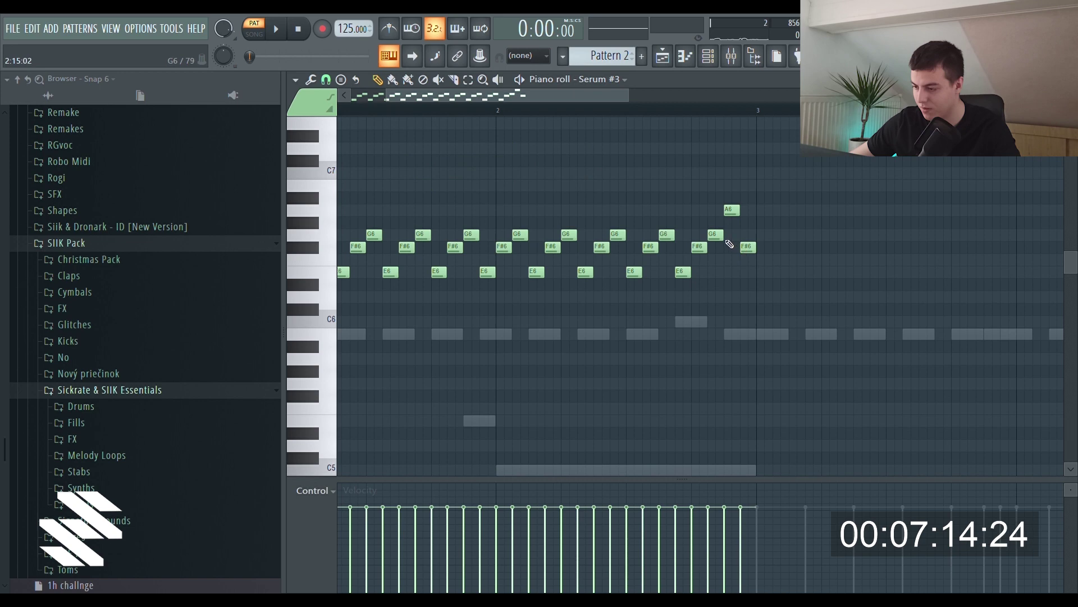
- Duplicate the two-bar arpeggio of the cloned Serum into bars 3 and 4
scroll(674, 219, down, 2)
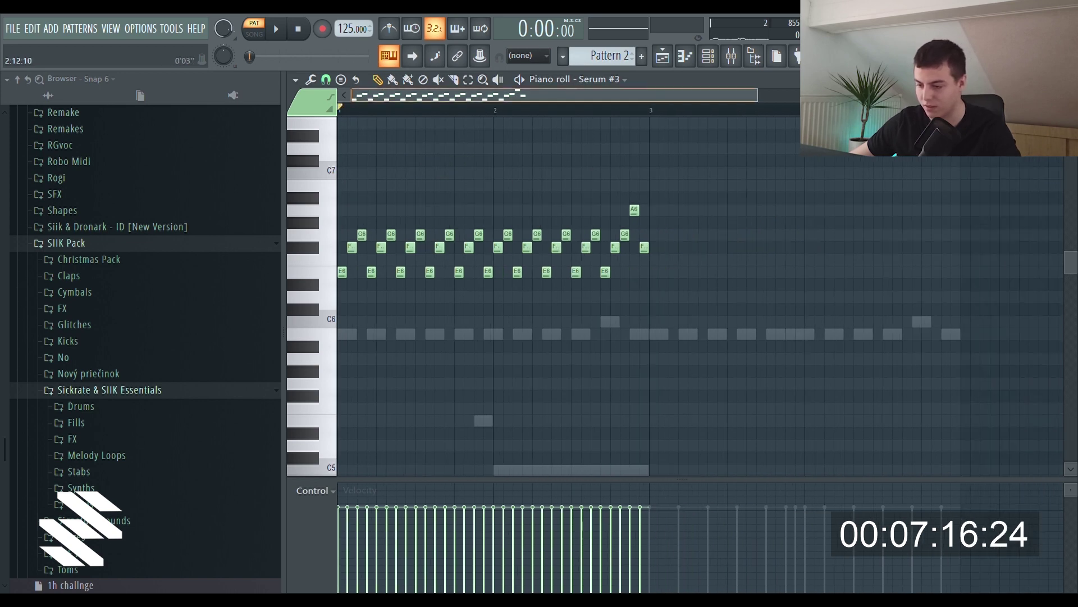
scroll(921, 238, up, 3)
key(ctrl+b)
drag(622, 95, 491, 106)
click(493, 110)
click(631, 169)
click(421, 109)
scroll(618, 208, down, 2)
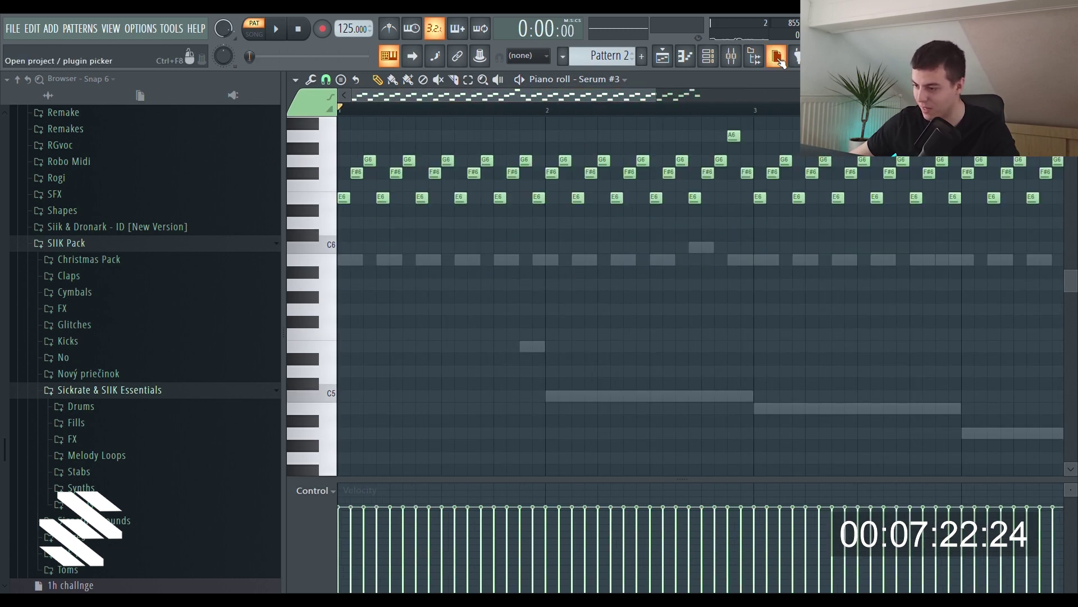
- Play back Pattern 2 to hear the Serum #3 arpeggio together with the bass and lead
click(707, 57)
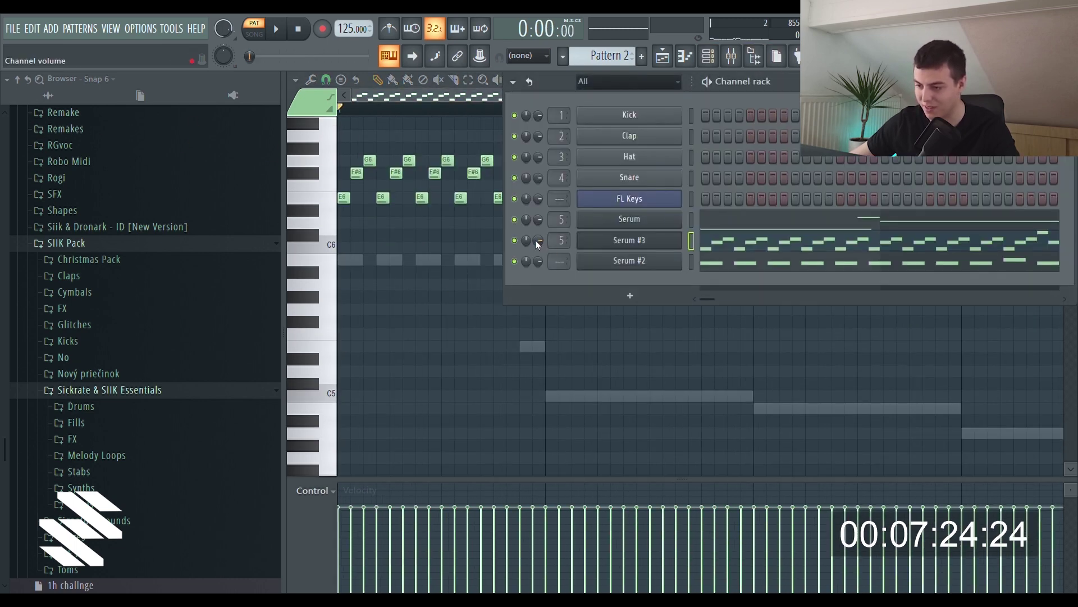
key(space)
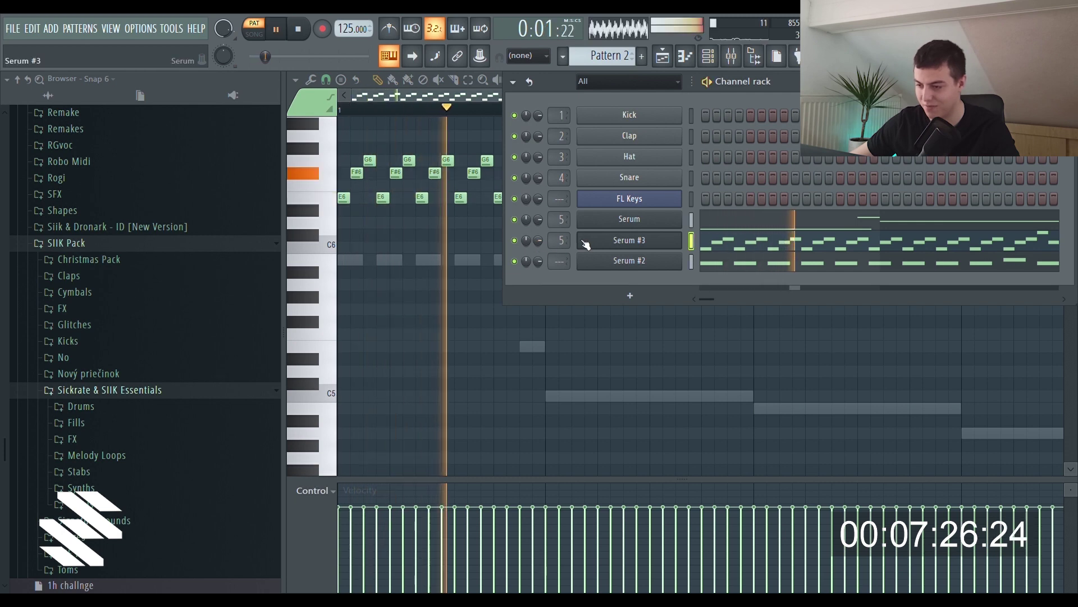
click(685, 55)
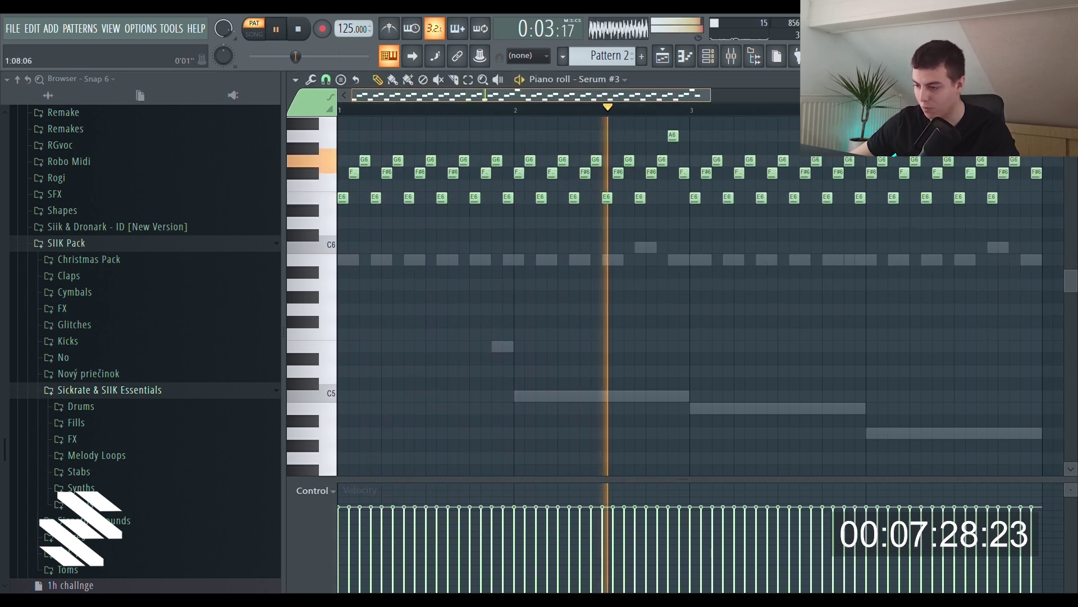
key(space)
- Cut all arpeggio notes from the Serum #3 channel in Pattern 2
click(707, 57)
click(680, 244)
click(741, 103)
click(717, 238)
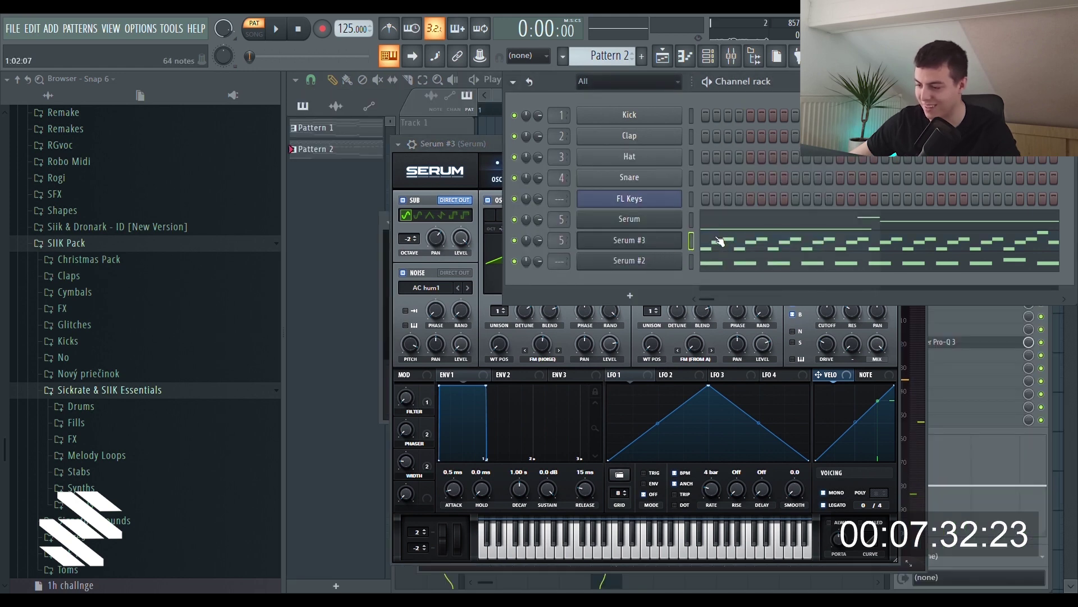
click(717, 238)
key(ctrl+x)
- Clone the Serum #2 lead channel and paste the arpeggio notes into the clone's piano roll
click(710, 57)
click(629, 261)
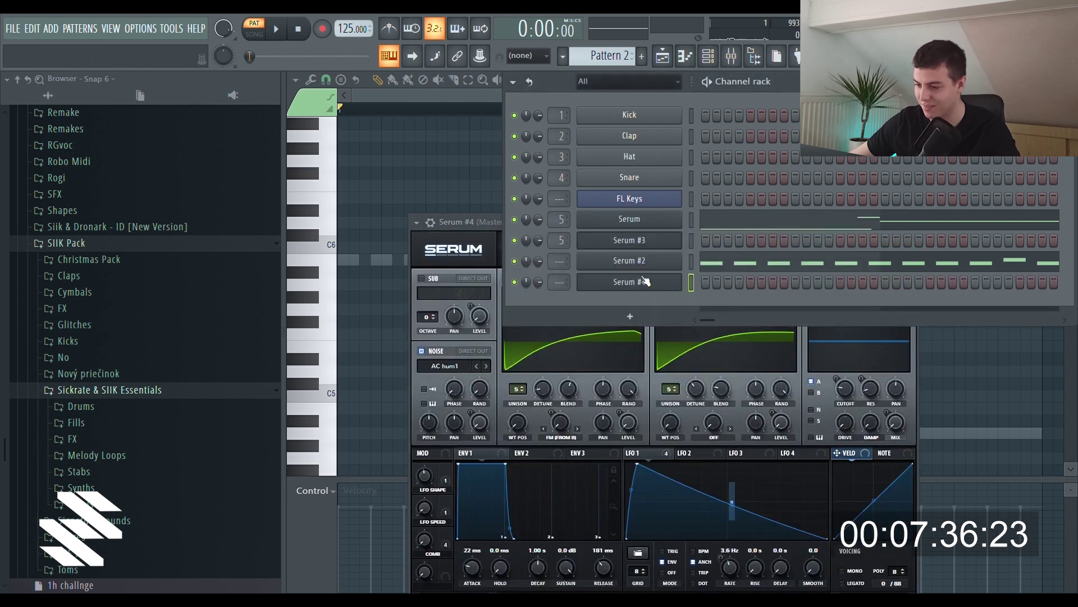
key(F7)
key(ctrl+v)
key(space)
- Delete the emptied Serum #3 channel from the channel rack
click(709, 55)
click(652, 237)
key(space)
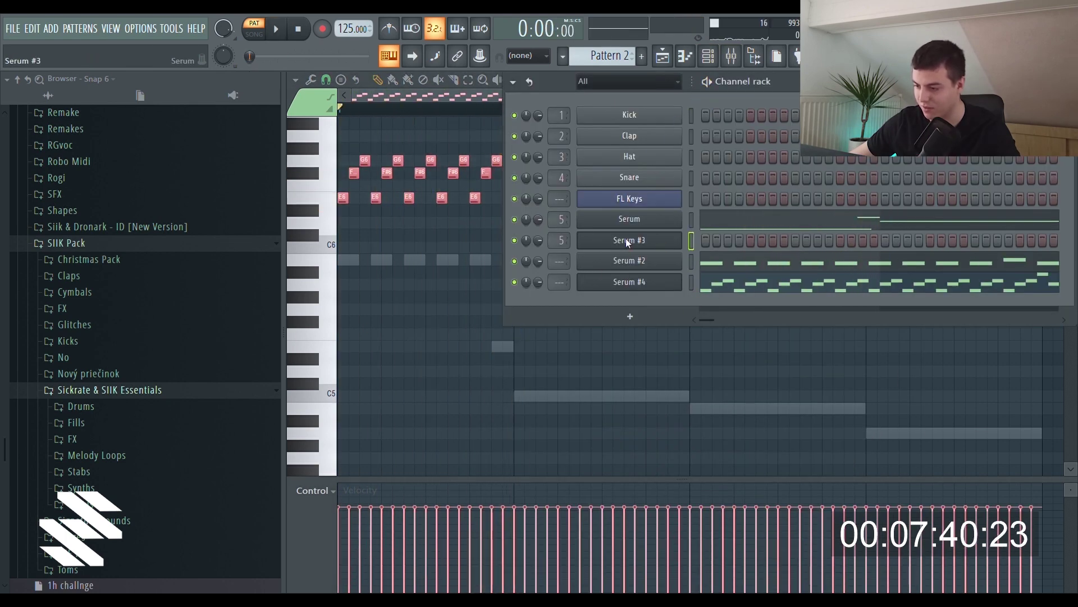
key(alt+Delete)
- Play back Pattern 2 and listen to the arpeggio in its new Serum #4 channel
key(space)
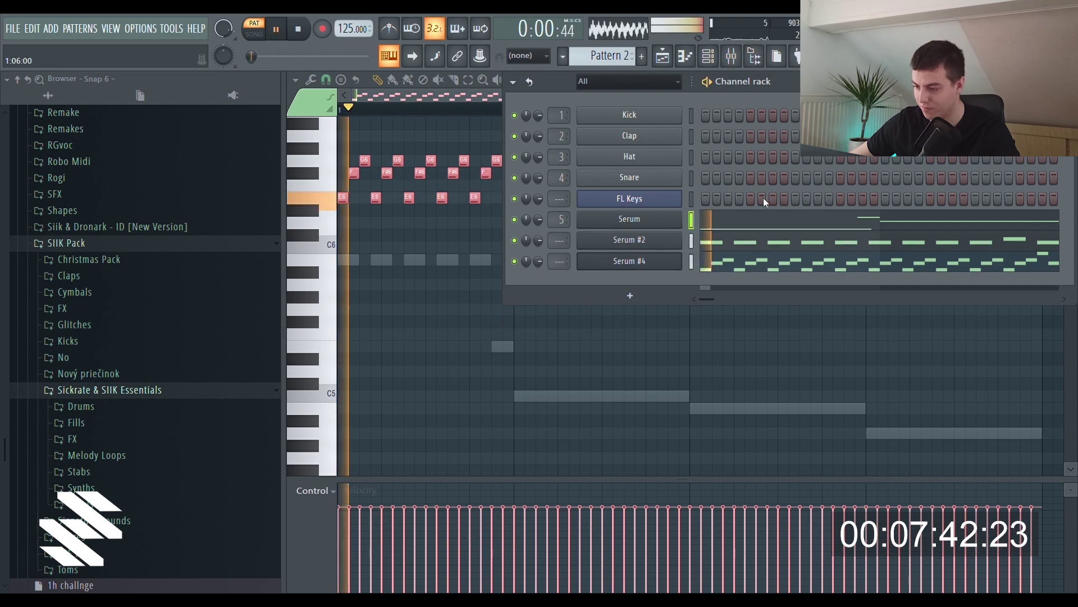
click(767, 264)
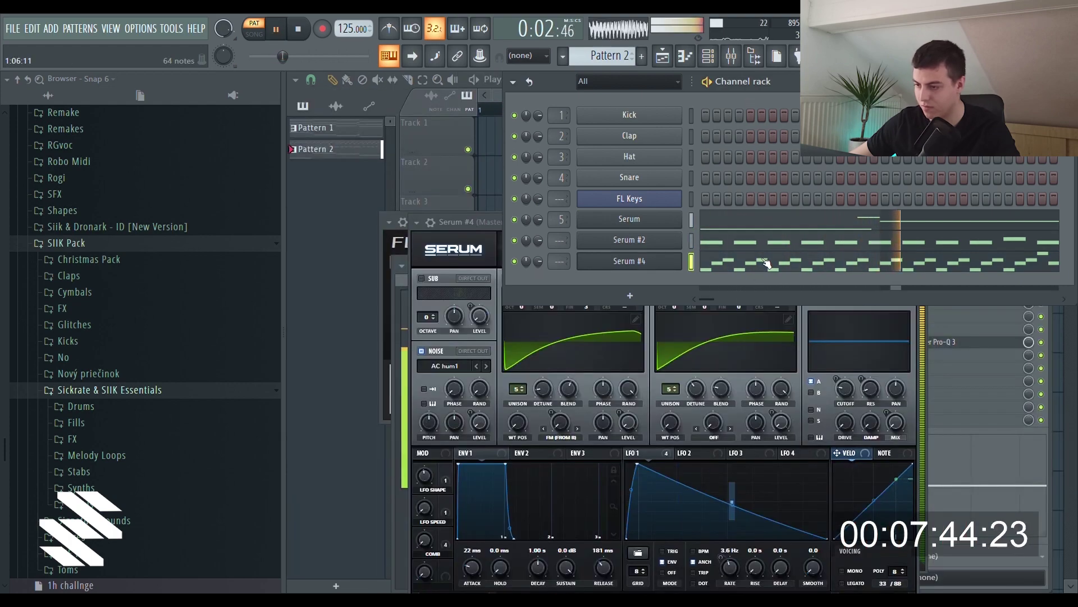
scroll(696, 195, up, 3)
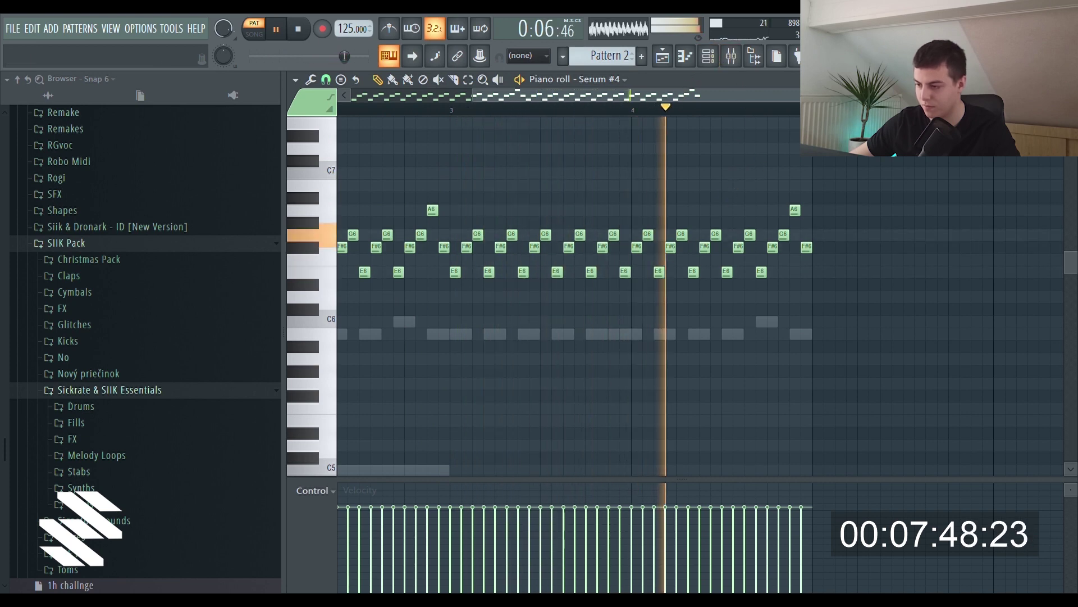
click(710, 56)
key(space)
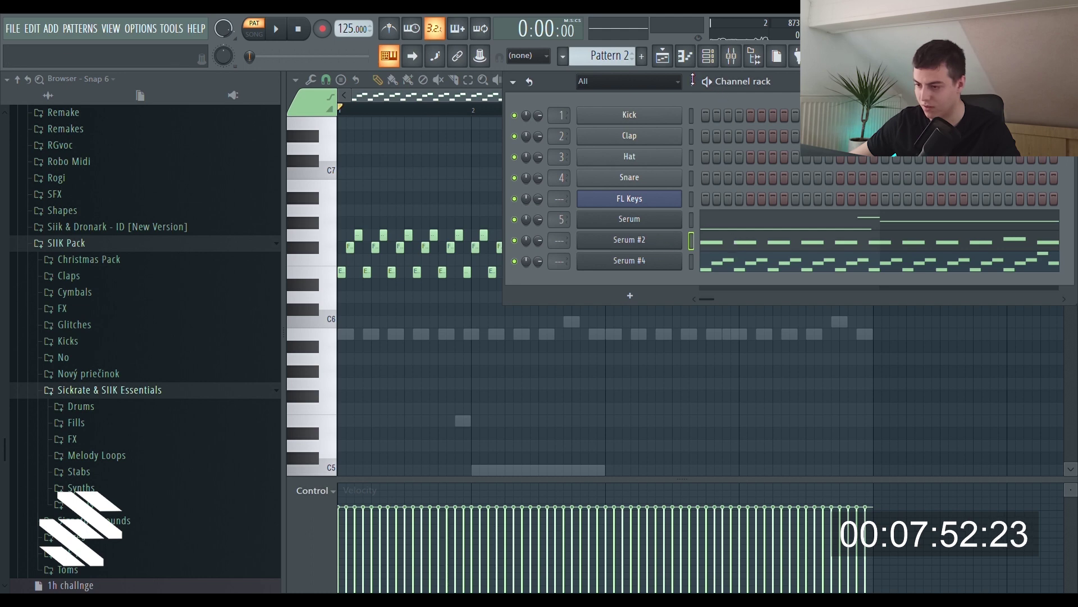
- Repeat Pattern 2 along Track 1 of the playlist and make the clip at bar 9 a unique pattern
click(662, 57)
click(562, 135)
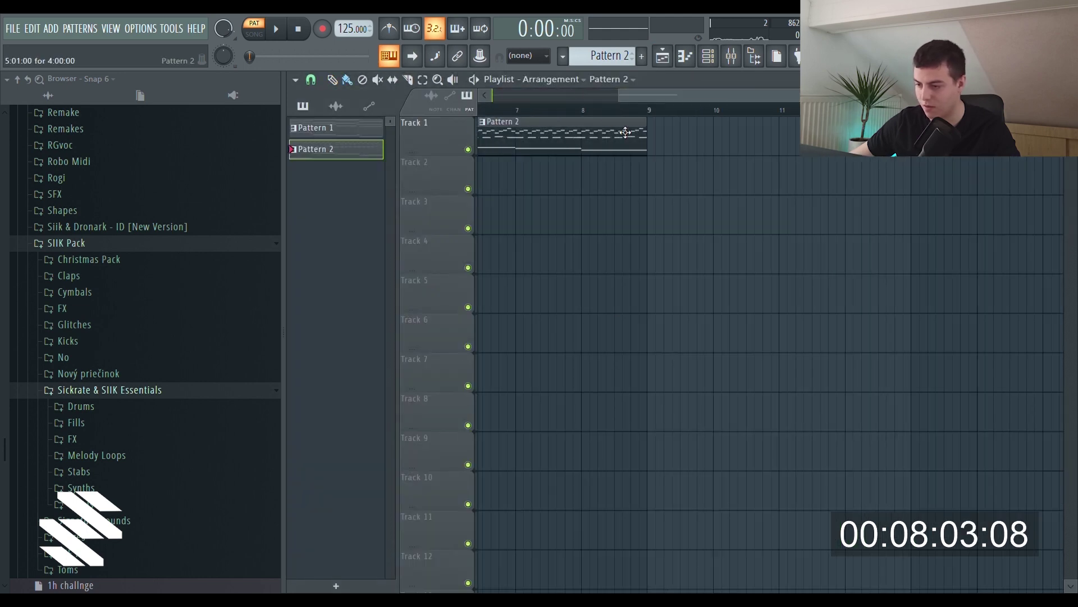
key(ctrl+b)
drag(736, 95, 946, 95)
key(ctrl+shift+c)
- Layer a copy of all Serum #2 notes in Pattern 3 five semitones higher, with E6 above each B5
key(F7)
drag(674, 95, 556, 95)
click(710, 56)
click(716, 56)
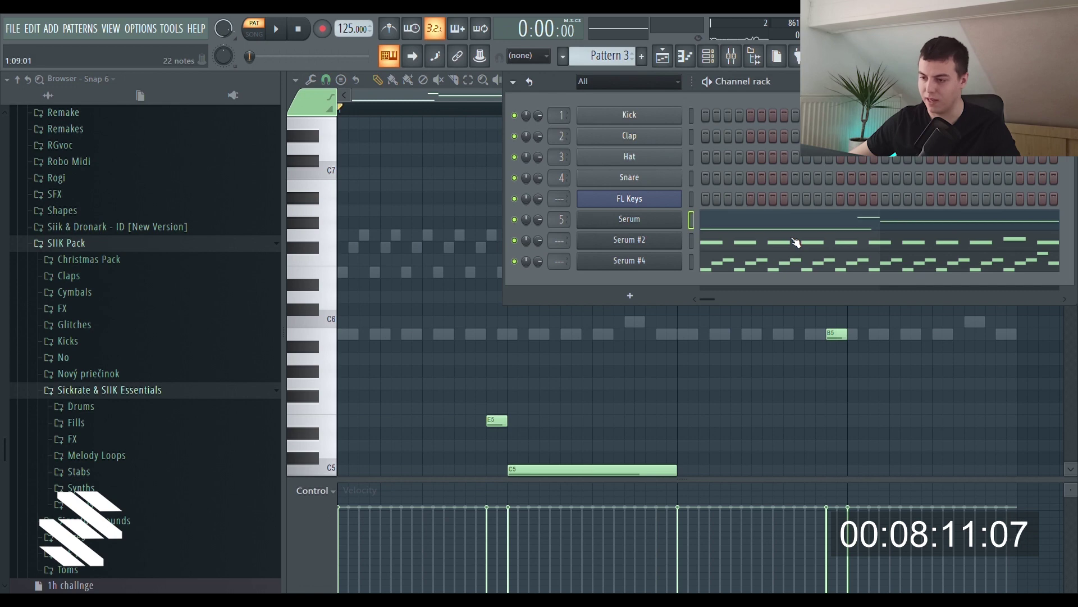
click(796, 244)
key(ctrl+a)
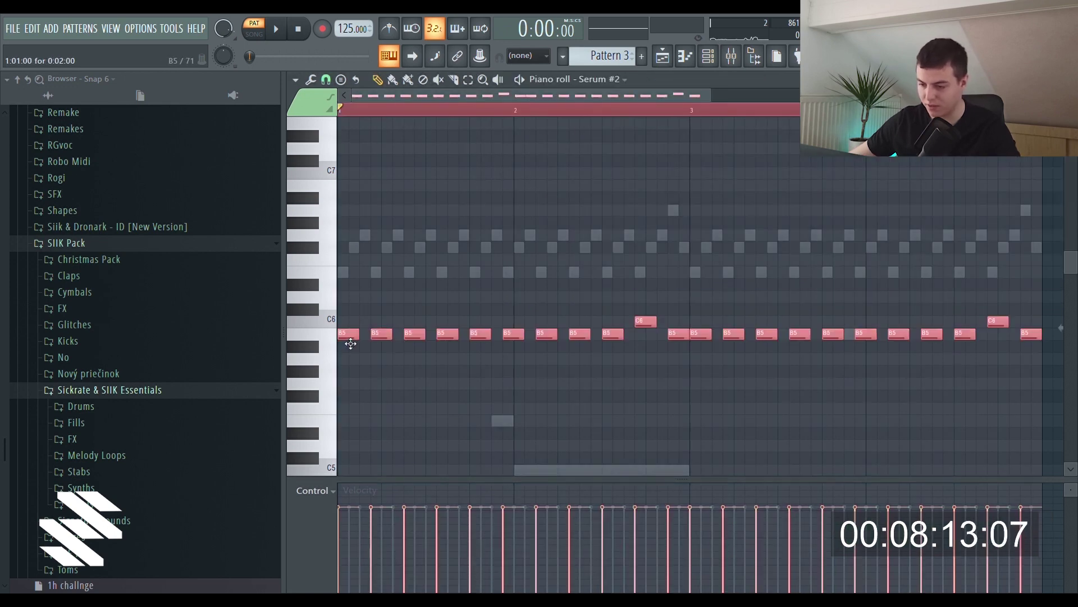
shift+drag(348, 335, 318, 288)
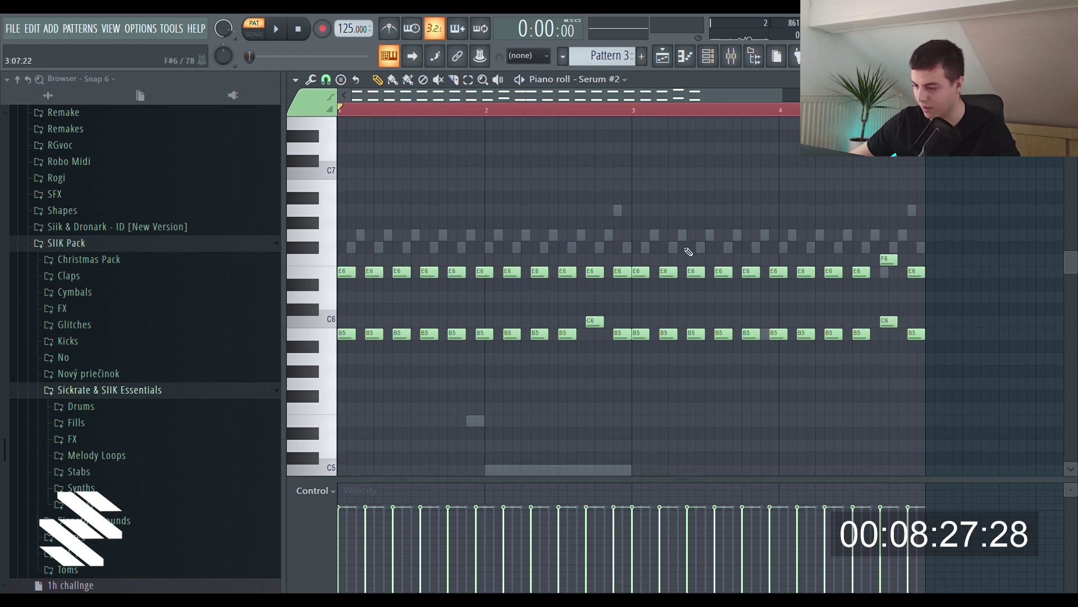
- Replace the upper E6 and F6 near the end of bar 4 with two-step G6 and F#6 notes
scroll(780, 96, up, 1)
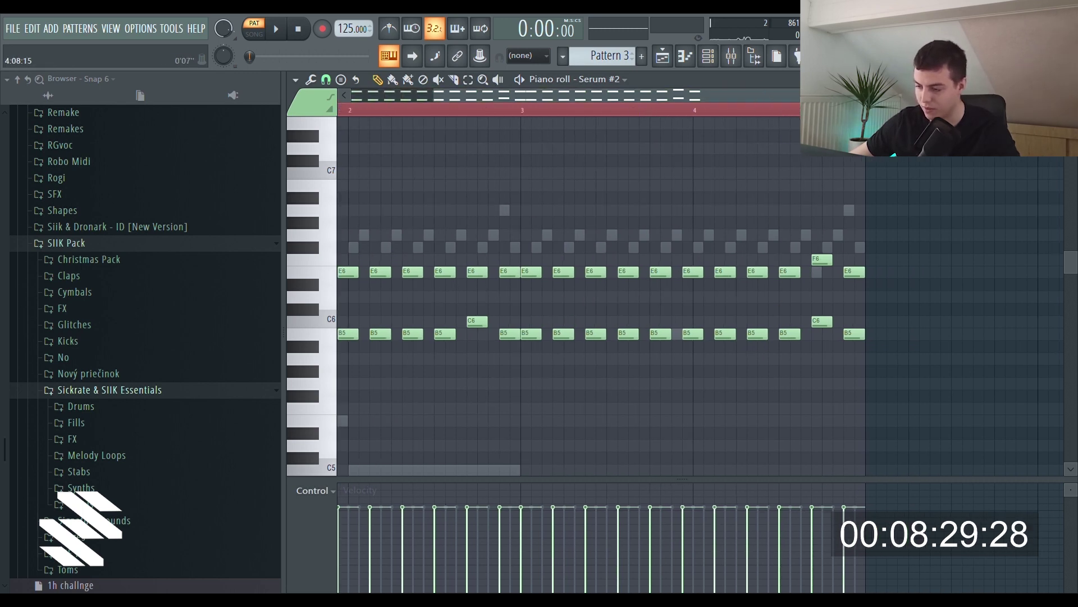
scroll(760, 94, up, 2)
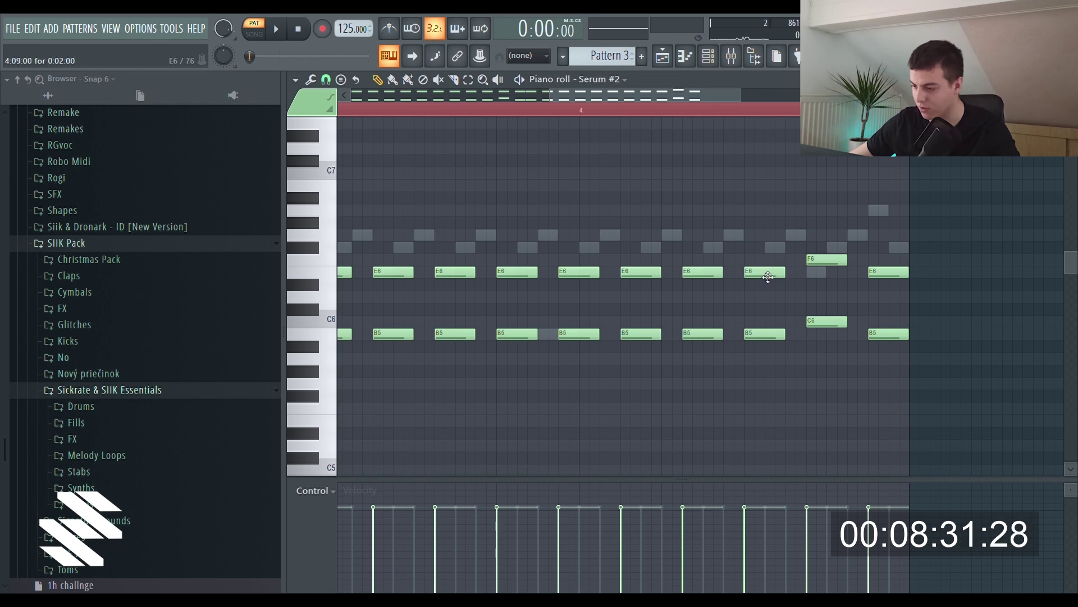
click(765, 236)
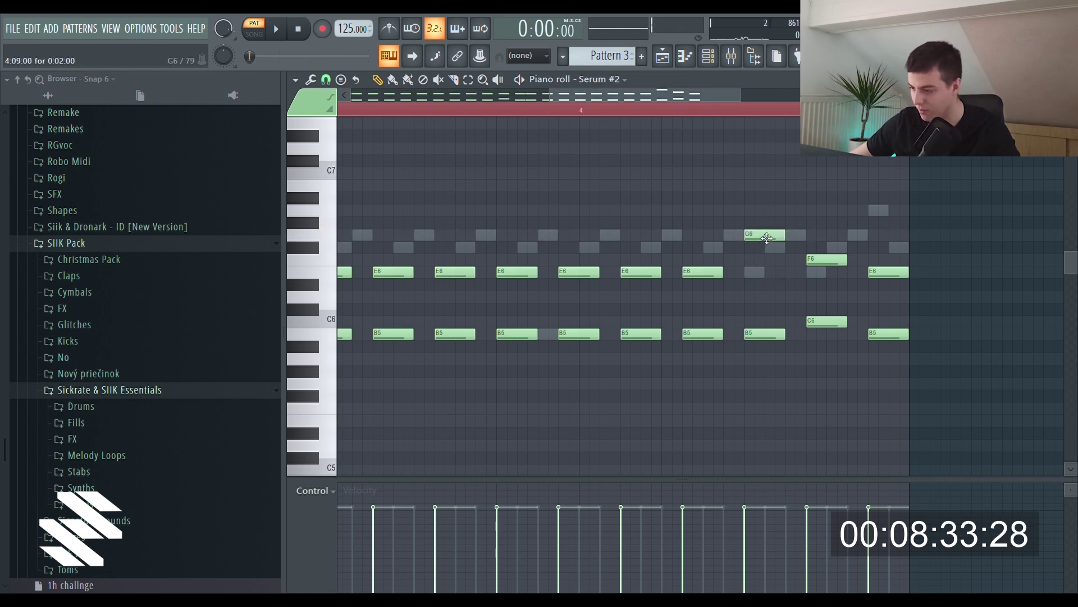
right_click(774, 235)
right_click(824, 265)
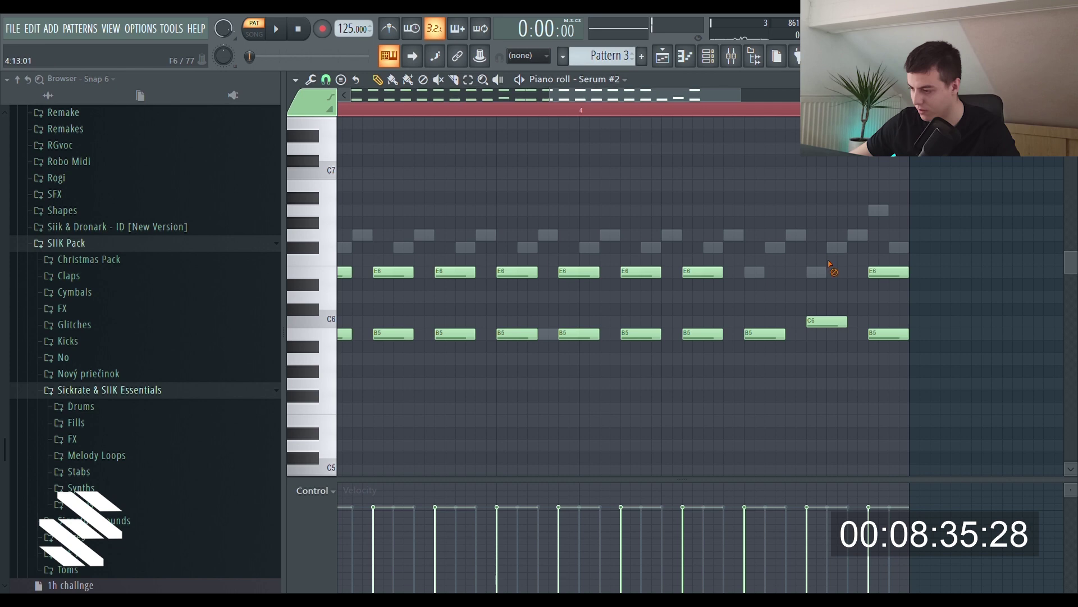
click(809, 248)
click(753, 235)
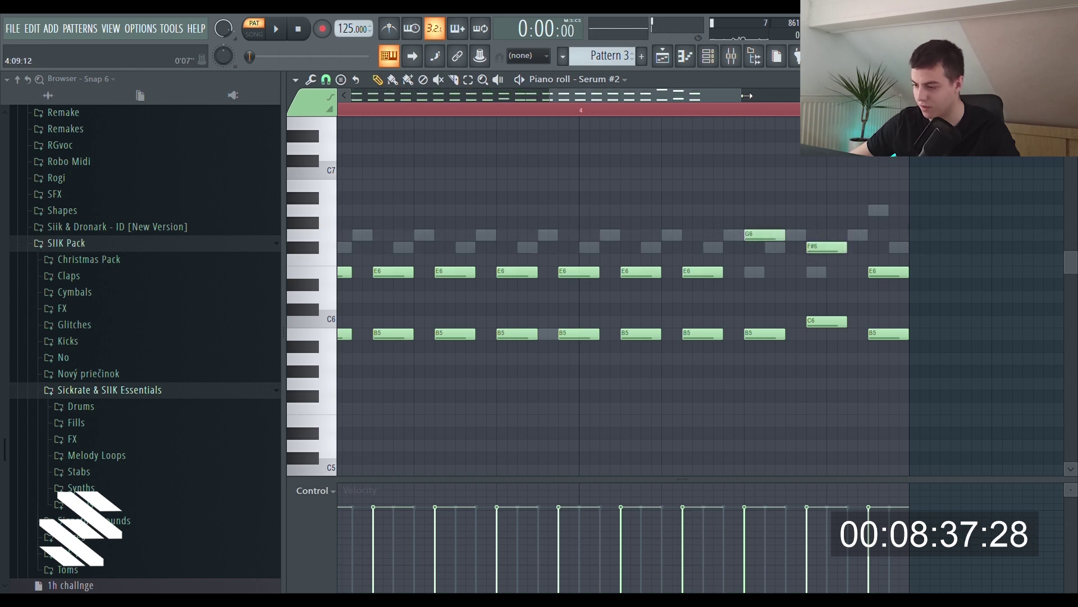
- Play the end of Pattern 3 to check the changed upper notes of the Serum #2 lead
scroll(738, 99, down, 2)
click(698, 108)
key(space)
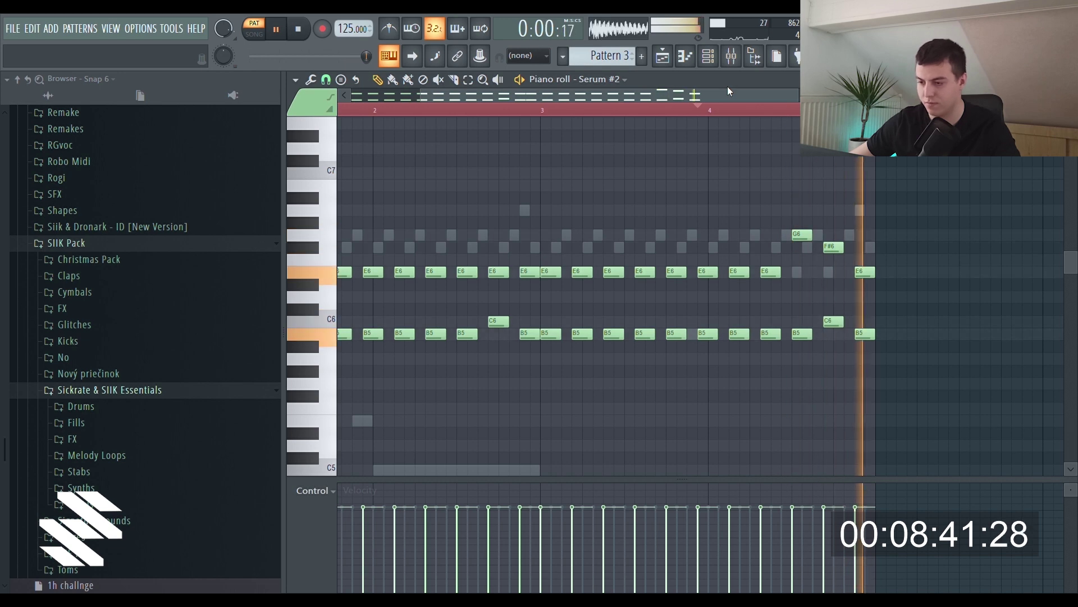
key(space)
scroll(710, 93, down, 2)
click(340, 109)
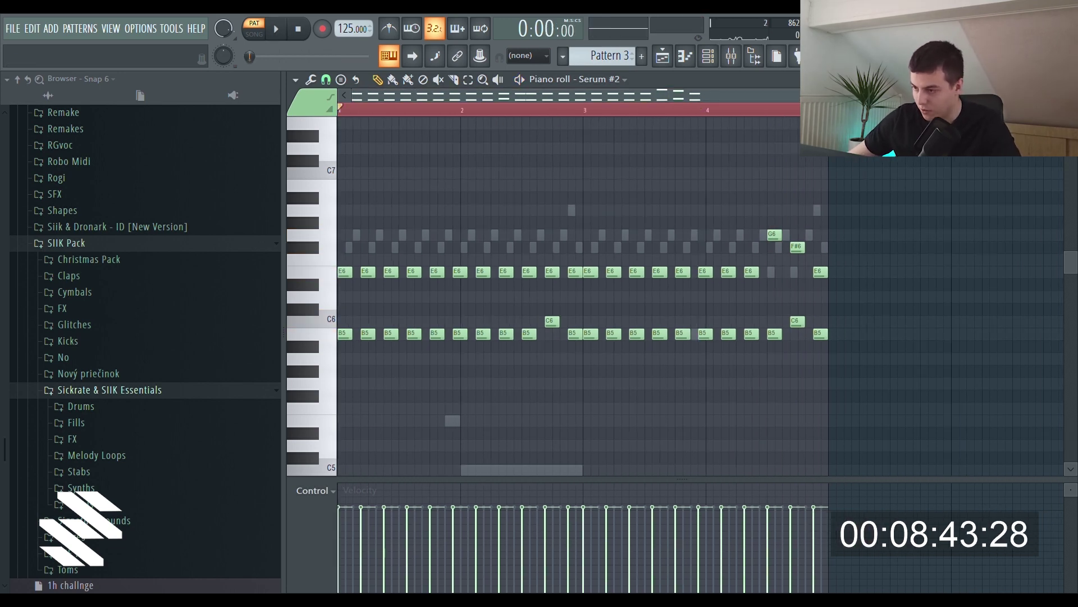
- Route Serum #2 and Serum #4 to mixer tracks 6 and 7, and load FabFilter Pro-L on the master track
click(708, 56)
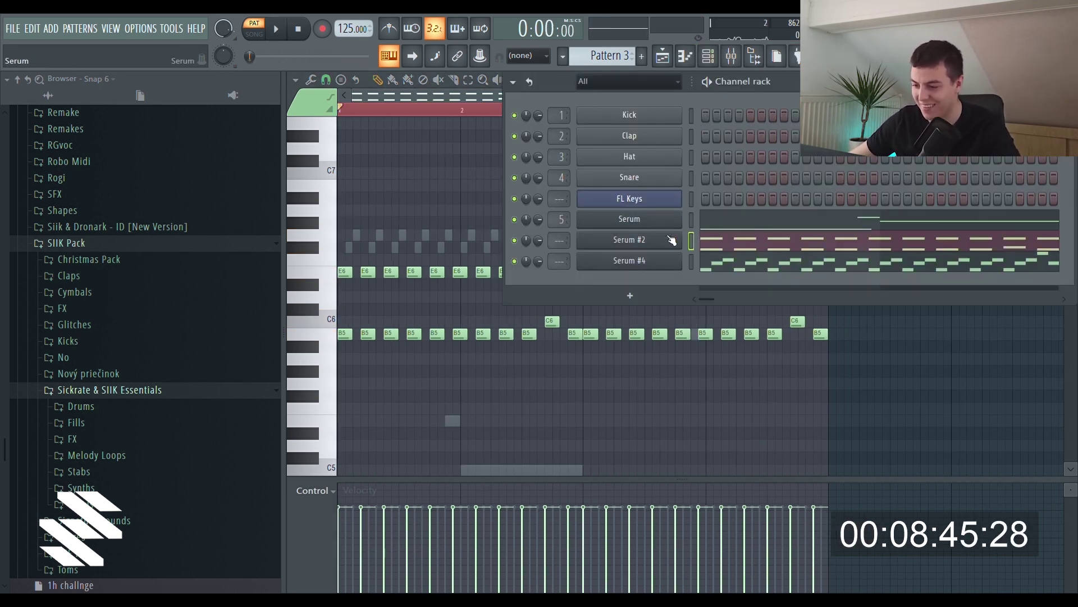
click(625, 221)
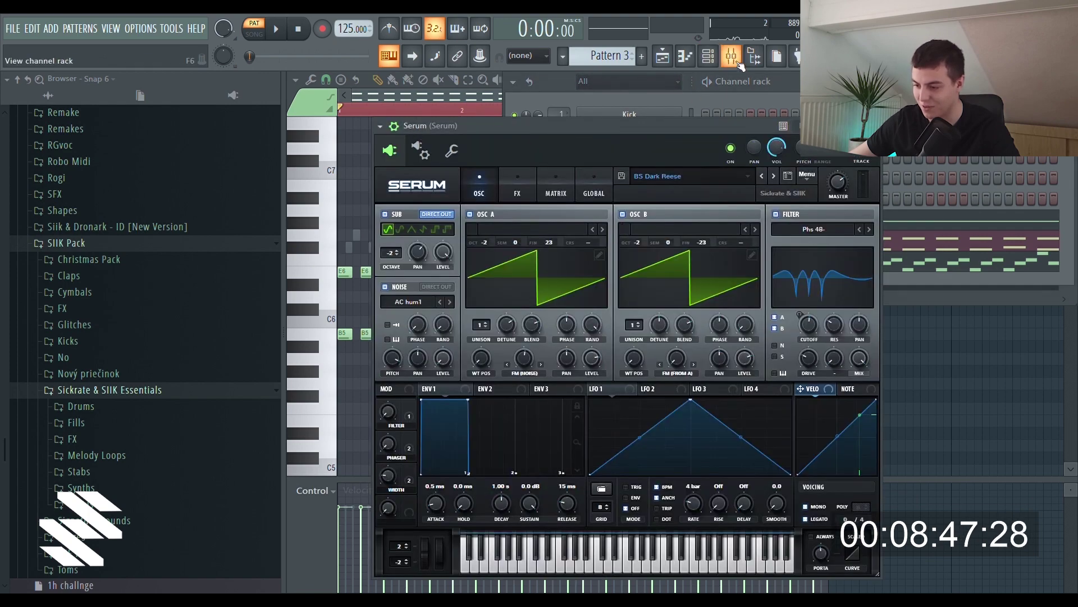
click(768, 96)
click(642, 249)
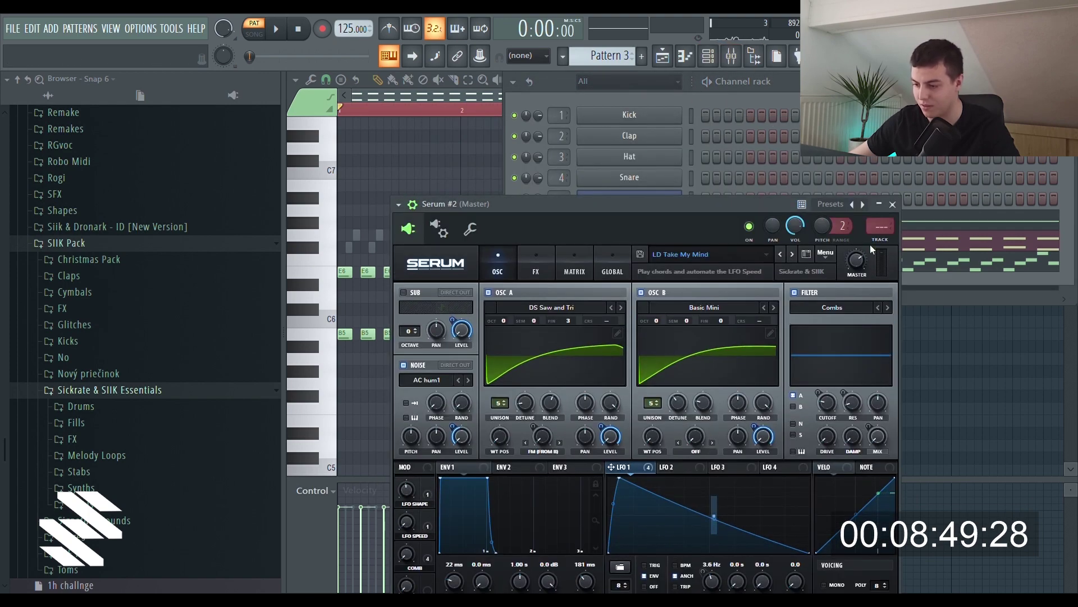
key(ctrl+l)
click(620, 263)
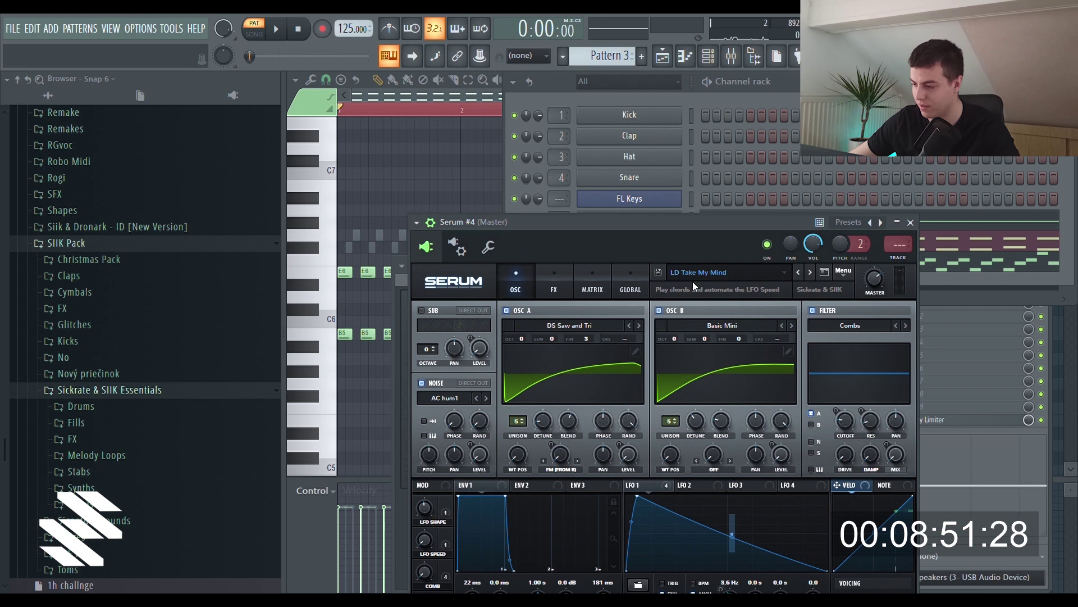
key(ctrl+l)
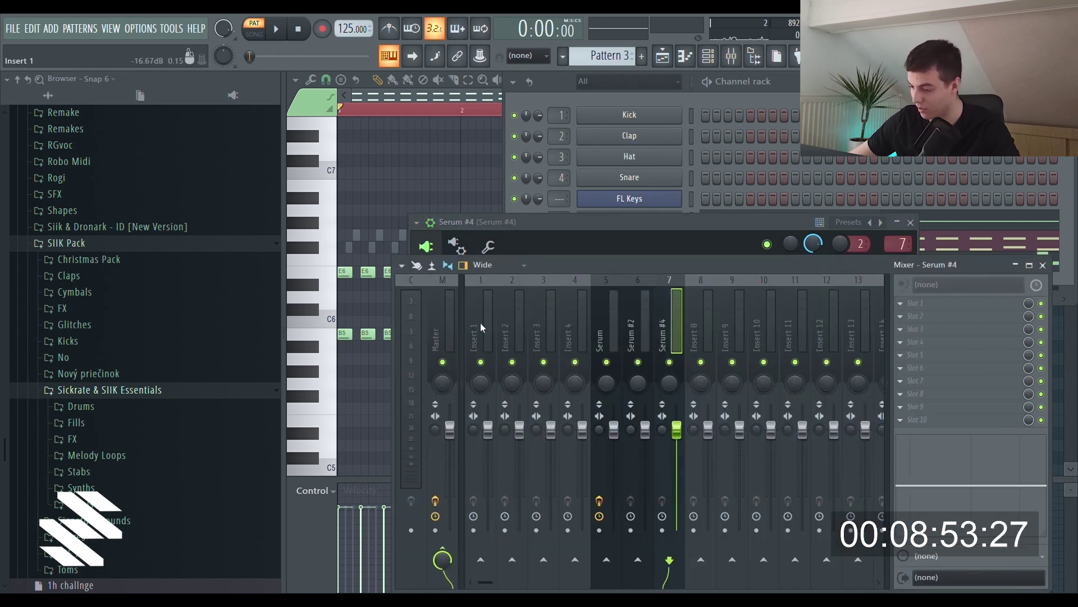
click(443, 327)
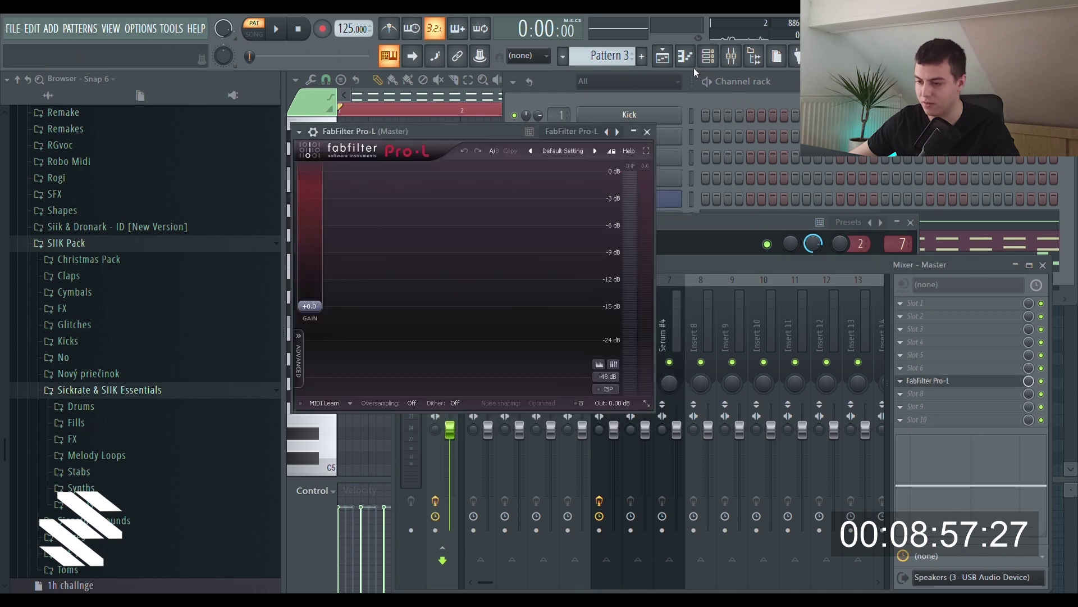
- Return to the playlist and browse the Sickrate & SIIK Essentials pack to its drum Kicks folder
click(660, 56)
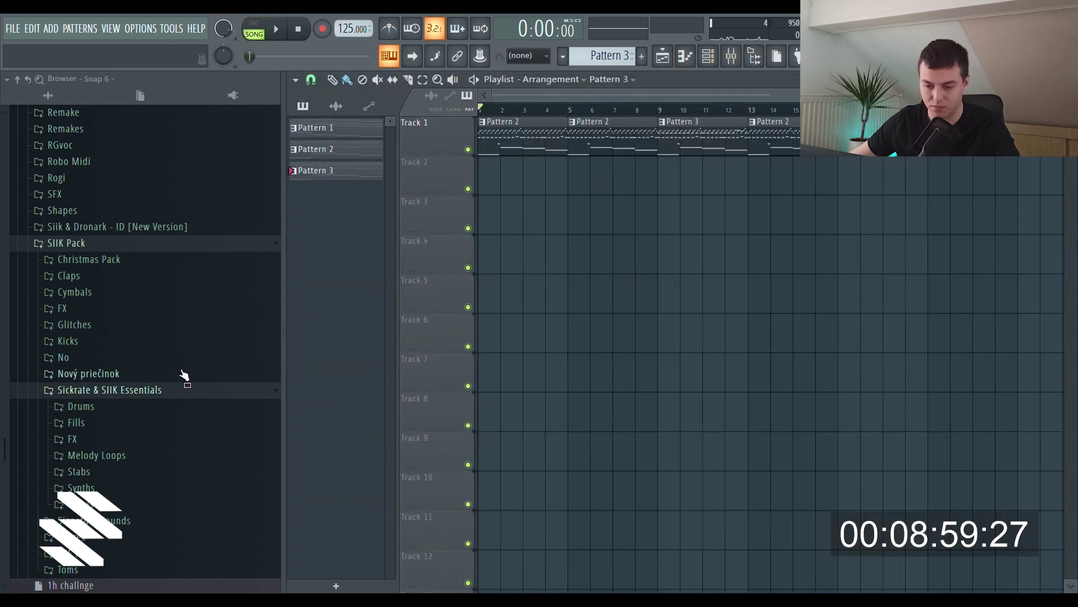
click(104, 425)
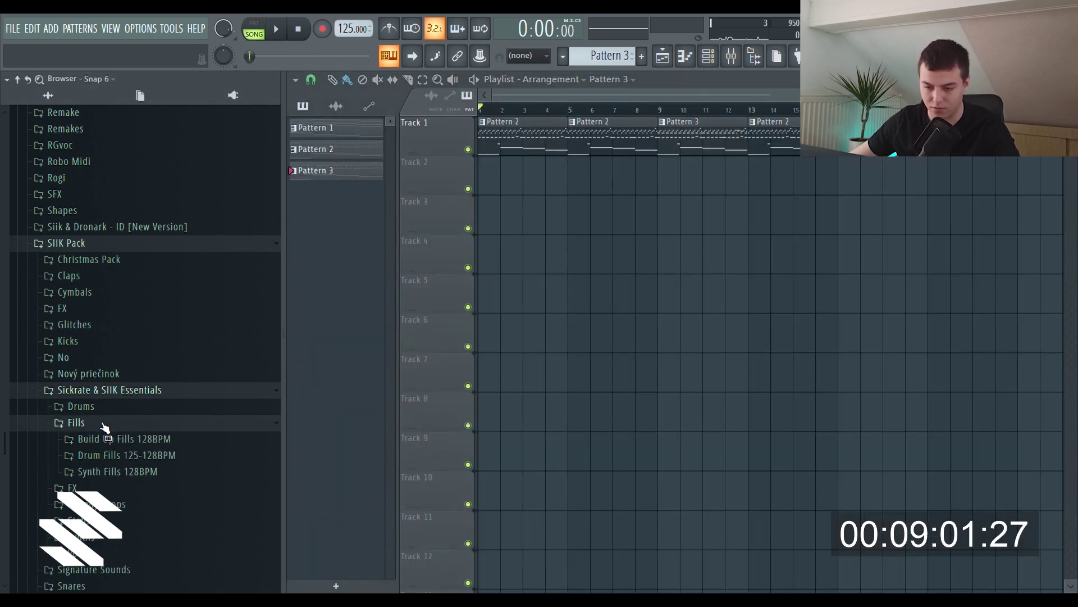
scroll(85, 378, down, 3)
click(73, 330)
click(81, 315)
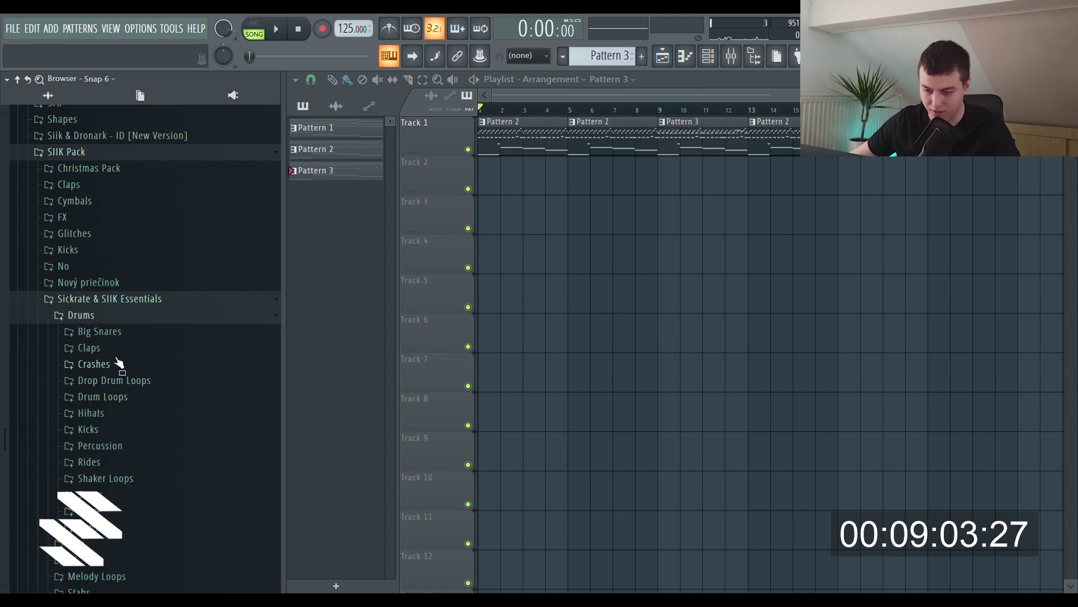
click(112, 432)
scroll(176, 406, down, 3)
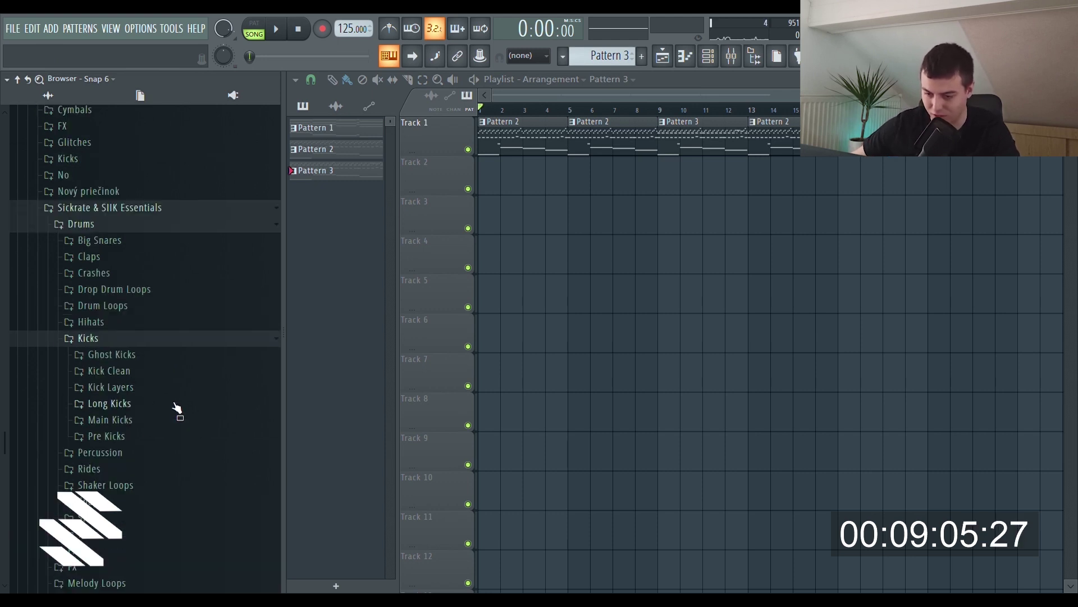
- Open the Kick Clean folder in the Kicks samples and audition the SSE Kick Clean samples one after another
click(133, 370)
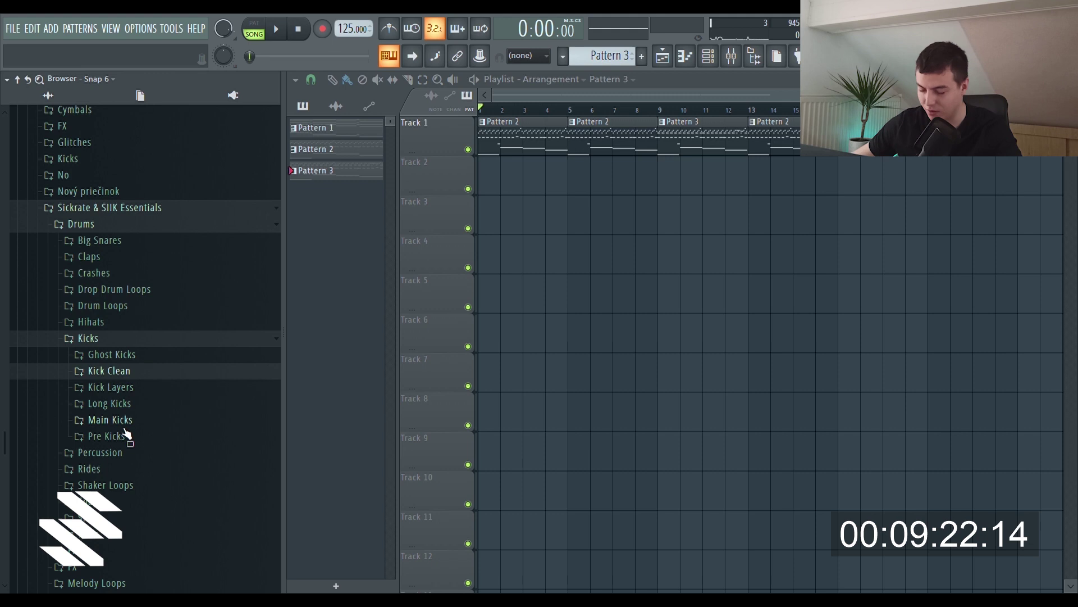
click(142, 403)
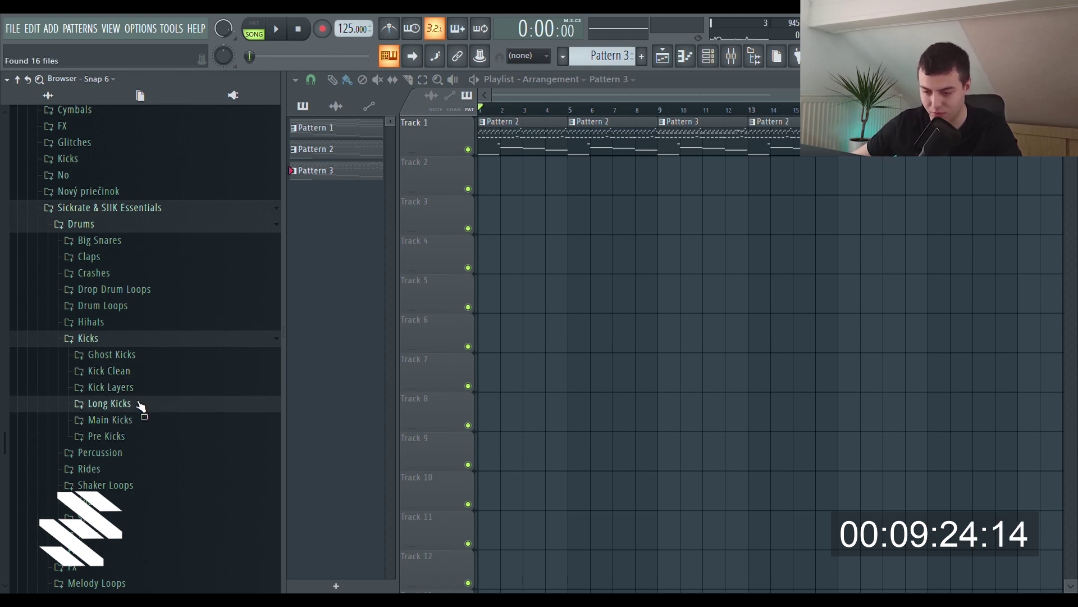
click(134, 401)
click(131, 372)
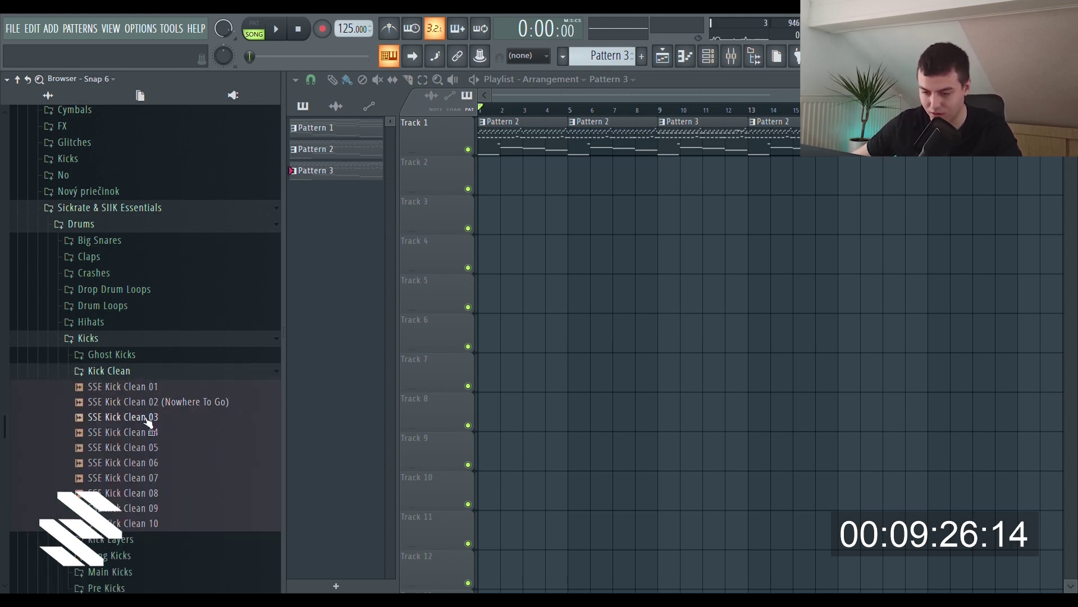
click(155, 408)
key(Down)
key(Down)
key(Down)
key(Down)
key(Down)
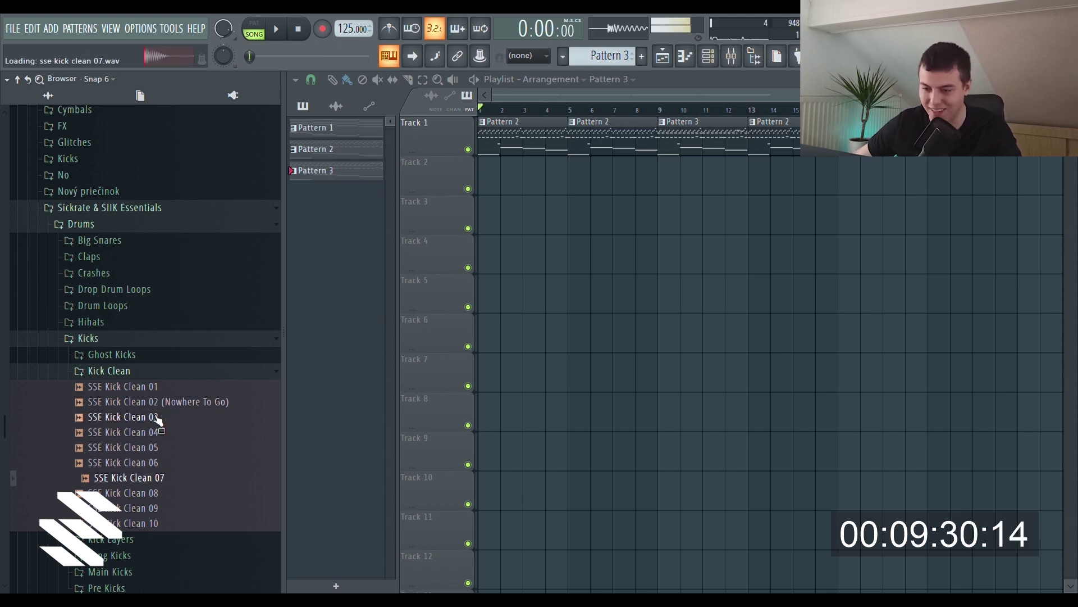
key(Down)
key(Down)
key(Up)
key(Up)
key(Up)
key(Up)
key(Up)
key(Up)
- Place the SSE Kick Clean 02 (Nowhere To Go) sample at the start of playlist Track 3 as a single clip
click(175, 401)
drag(159, 405, 516, 216)
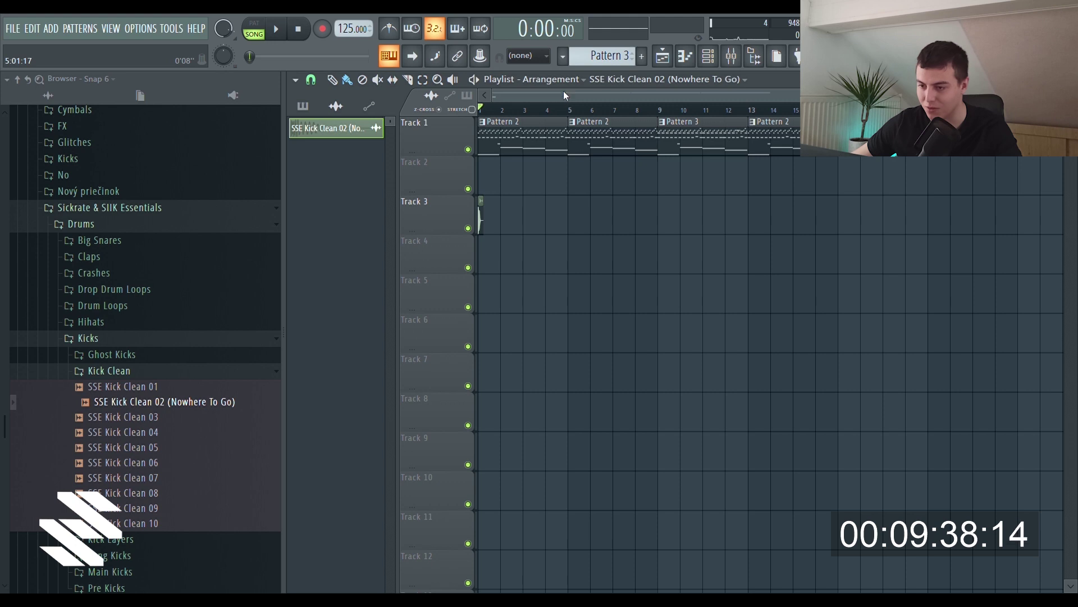
drag(565, 96, 555, 127)
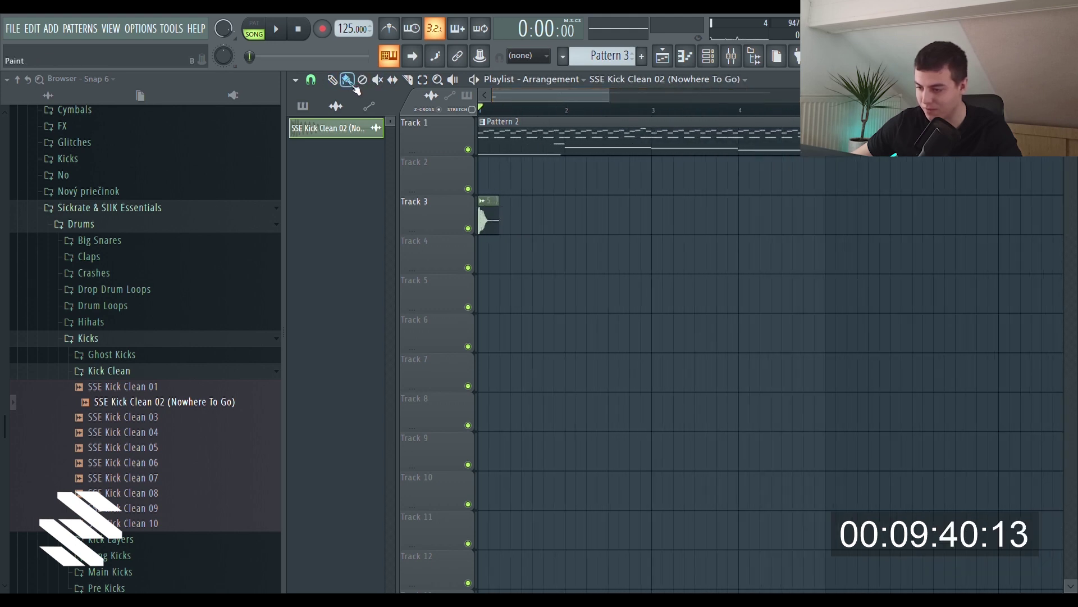
double_click(507, 225)
click(711, 167)
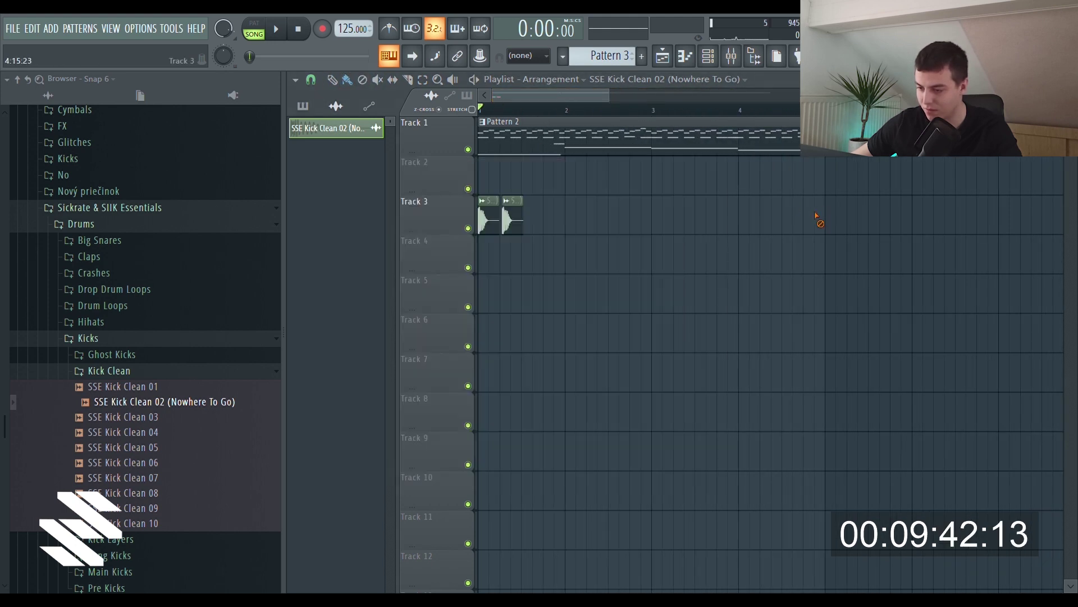
right_click(507, 225)
- Paint the kick on every beat of Track 3 through bar 16, leaving a gap after the first beat of bar 8
mouse_move(505, 229)
mouse_down()
mouse_move(733, 229)
mouse_move(1027, 216)
mouse_up()
scroll(963, 164, right, 1)
scroll(1011, 216, up, 3)
scroll(661, 215, down, 2)
scroll(661, 216, right, 2)
drag(621, 228, 886, 217)
scroll(662, 216, down, 2)
scroll(663, 217, right, 2)
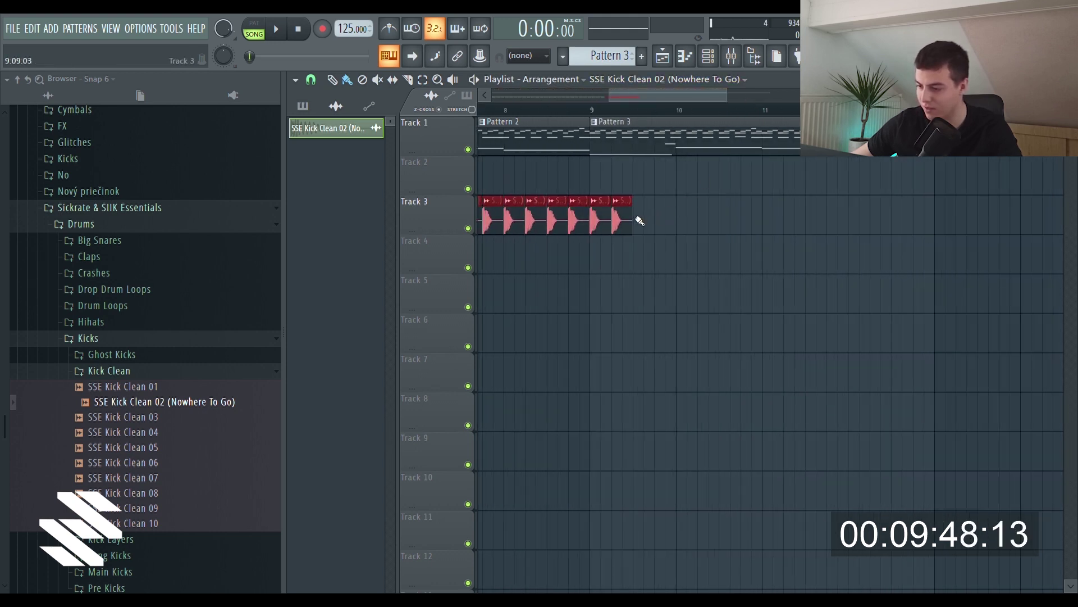
drag(638, 220, 1062, 217)
drag(727, 100, 859, 100)
scroll(667, 219, right, 2)
scroll(667, 219, up, 2)
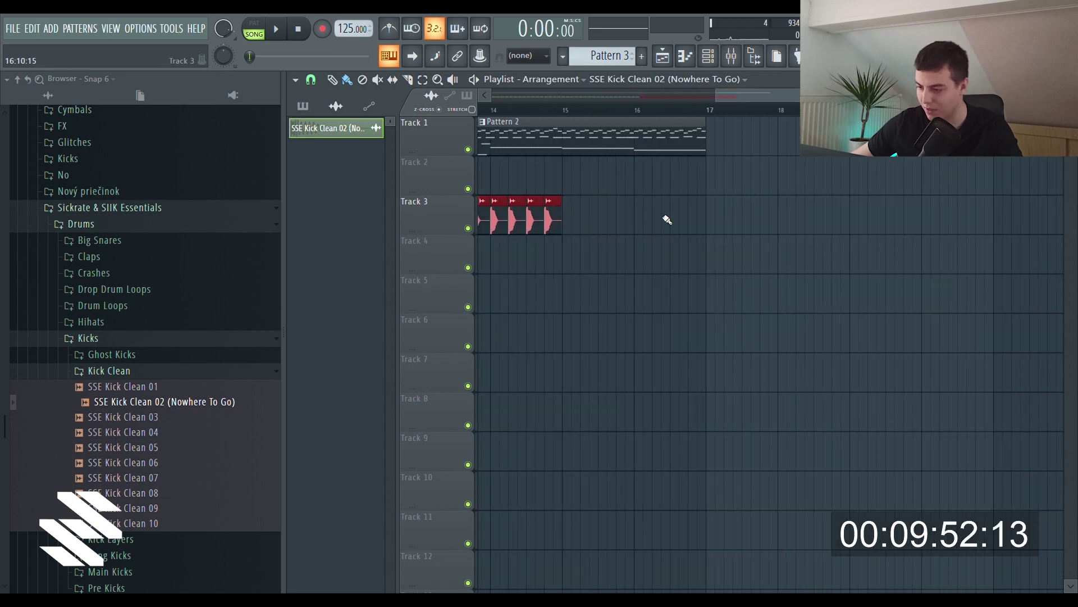
drag(568, 229, 675, 224)
drag(717, 96, 789, 237)
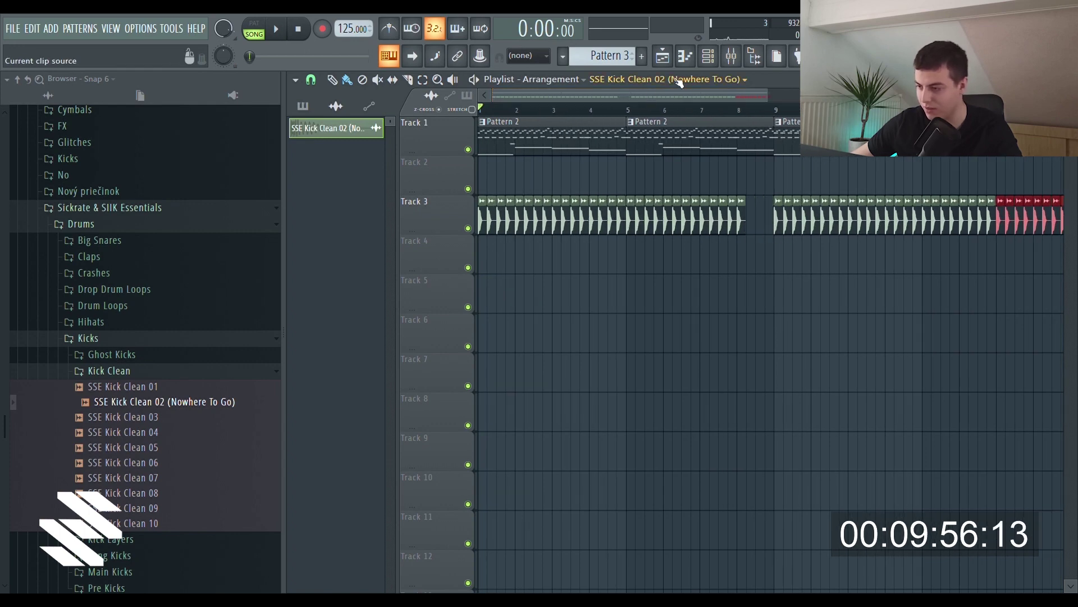
- Load Kickstart in slot 8 of the Serum bass mixer track and choose its Classic Chain curve
scroll(683, 98, up, 3)
click(707, 56)
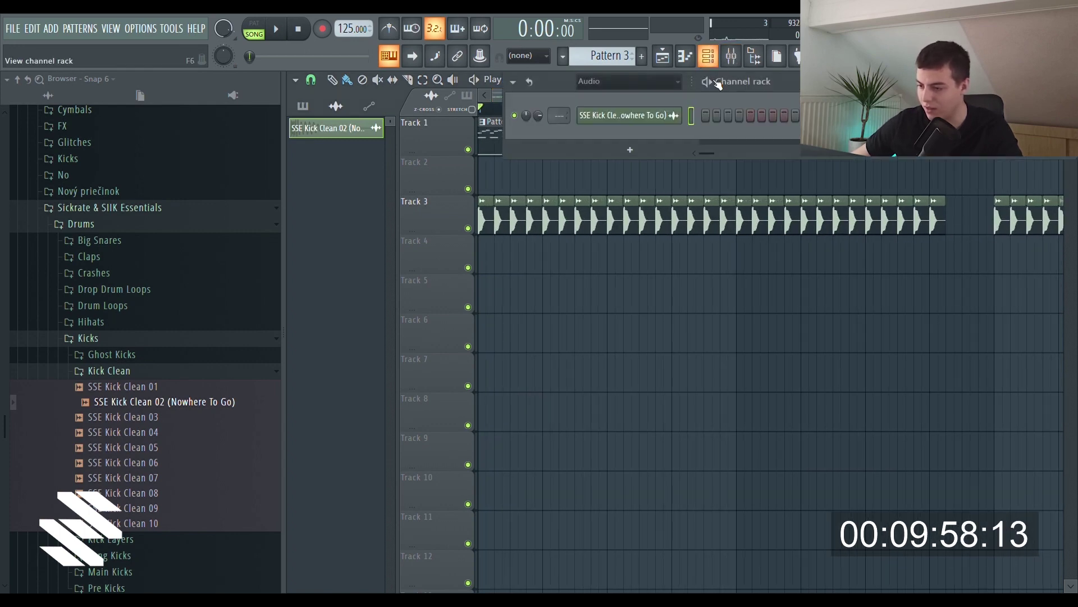
click(629, 219)
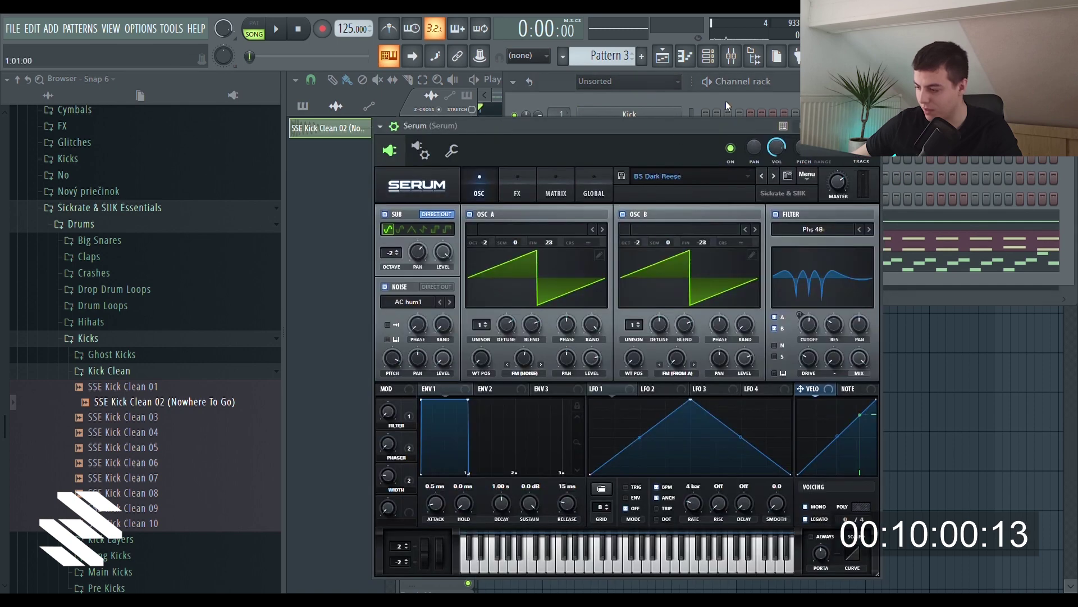
click(732, 56)
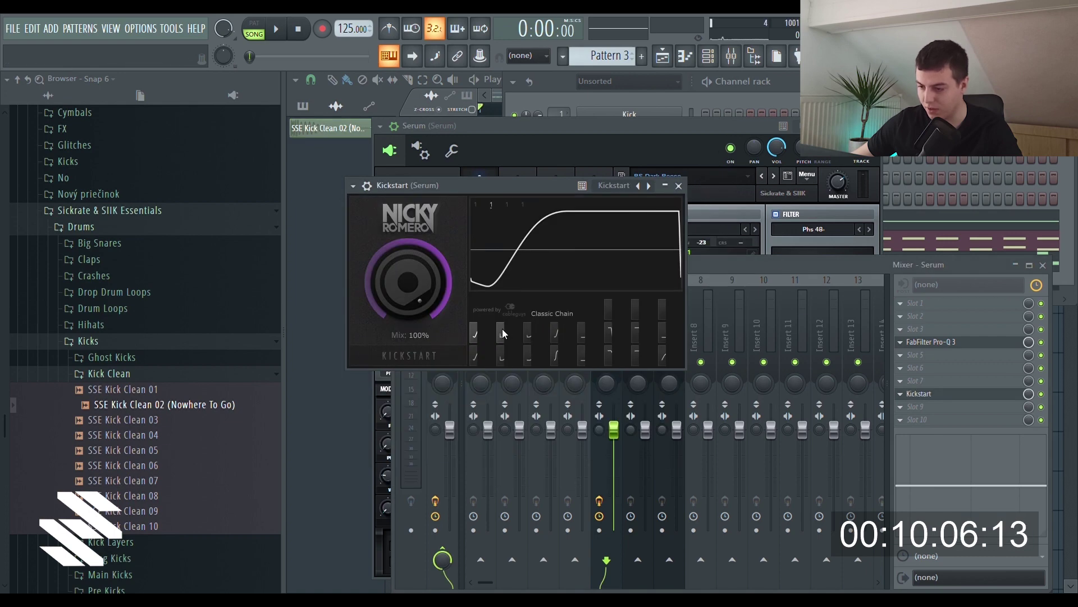
click(502, 333)
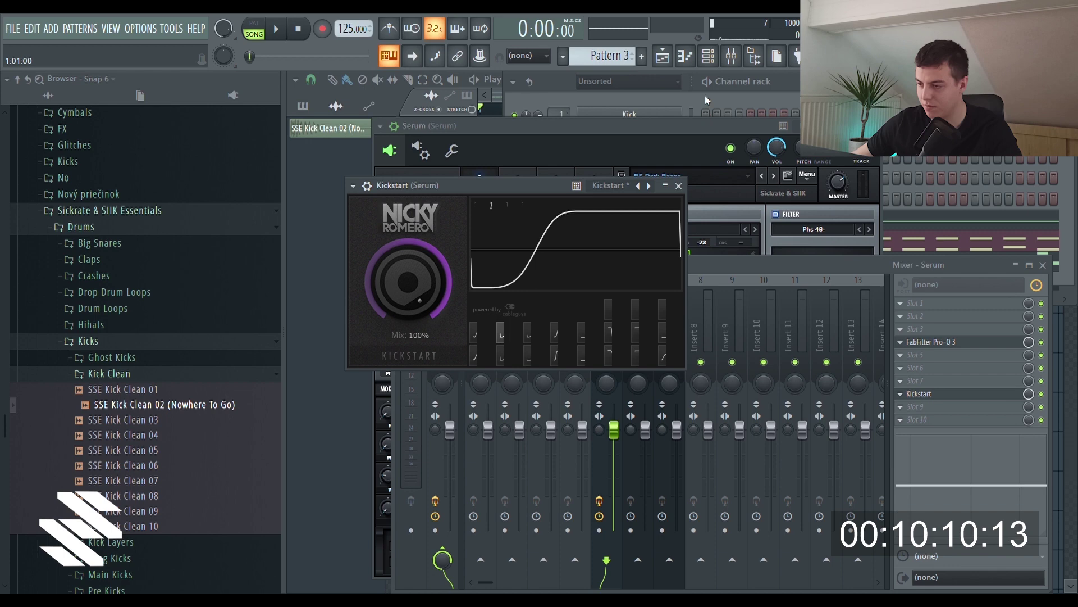
click(740, 98)
- Load Kickstart in effect slot 6 of the Serum #2 mixer track
click(663, 56)
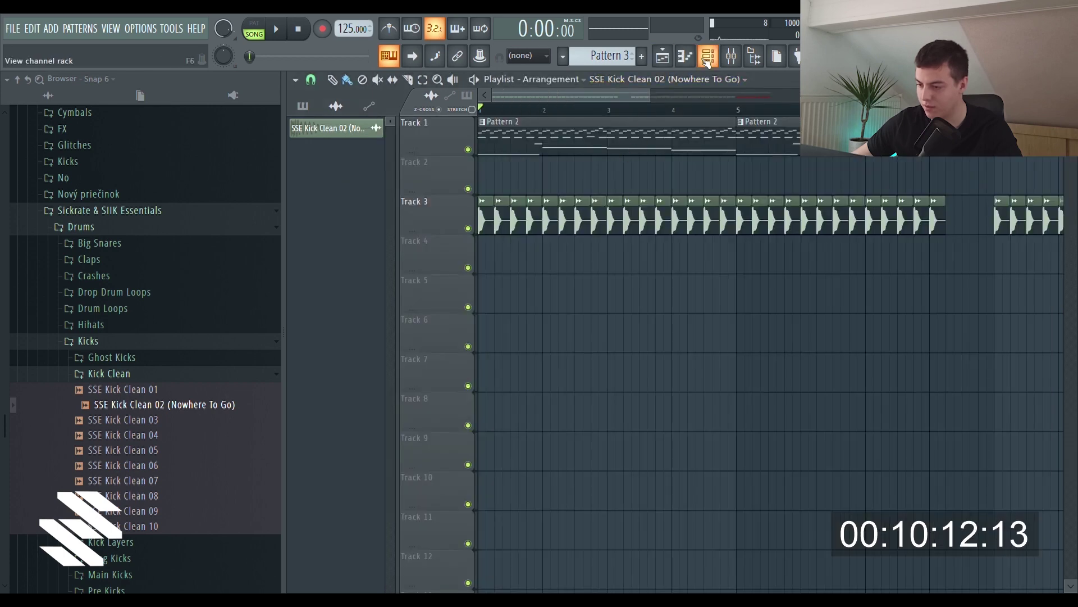
key(F6)
click(637, 244)
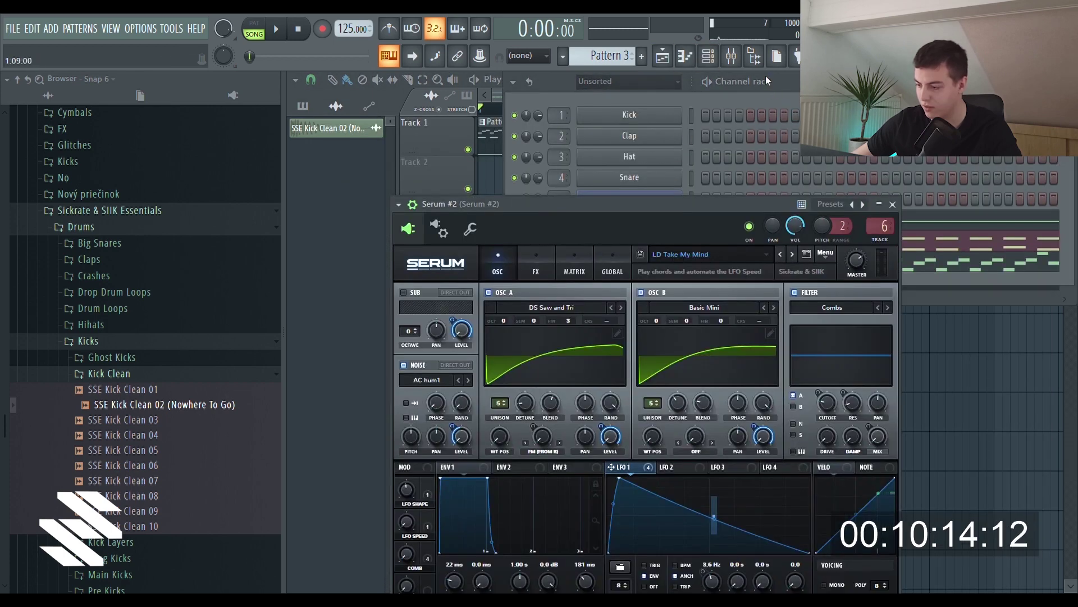
click(732, 56)
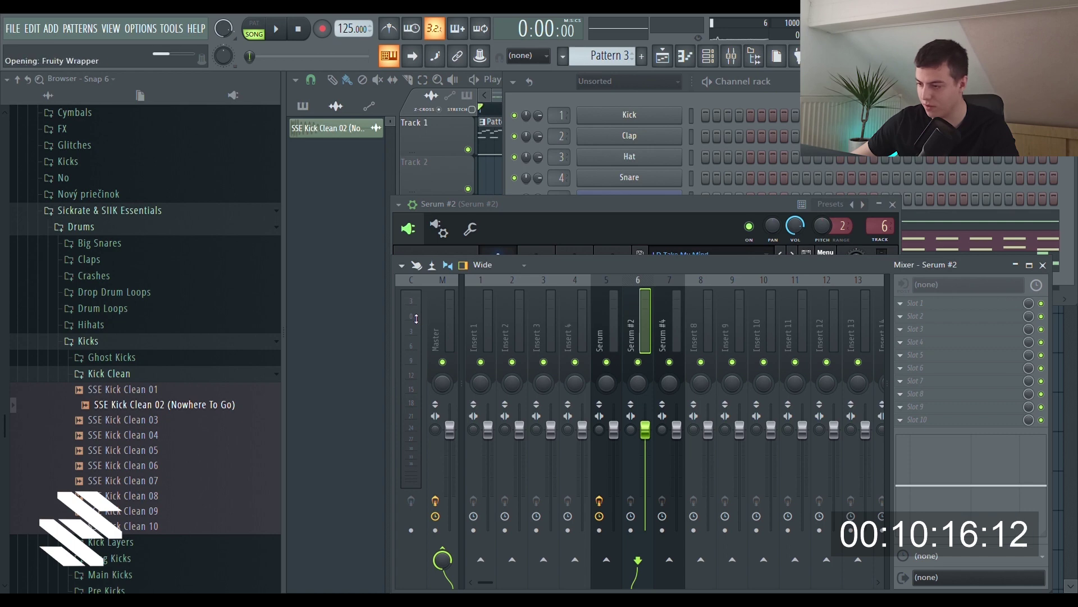
click(683, 192)
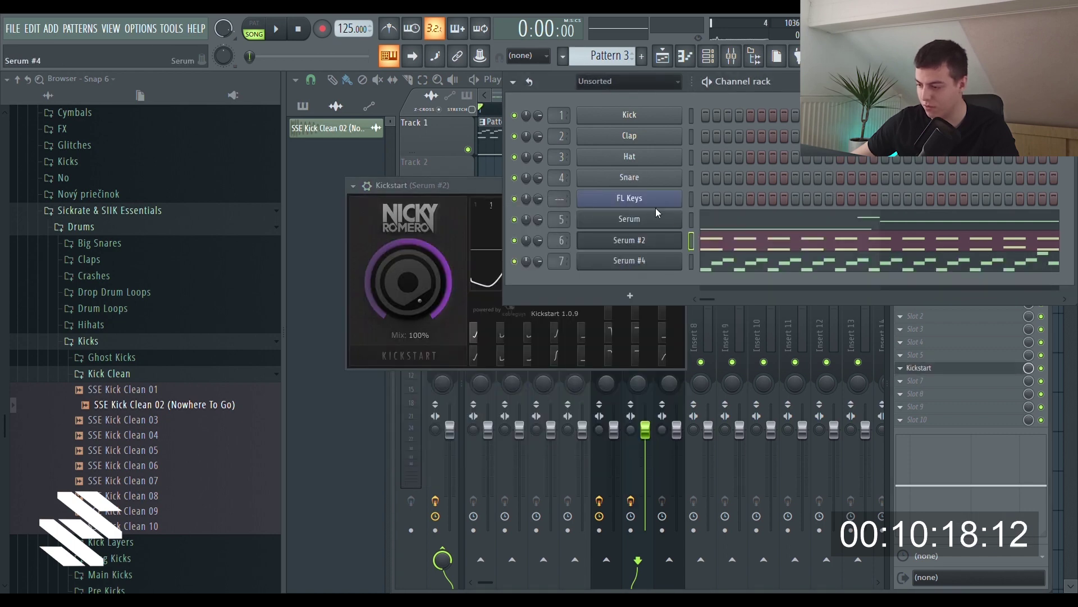
- Load Kickstart in effect slot 7 of the Serum #4 mixer track
click(641, 260)
click(730, 56)
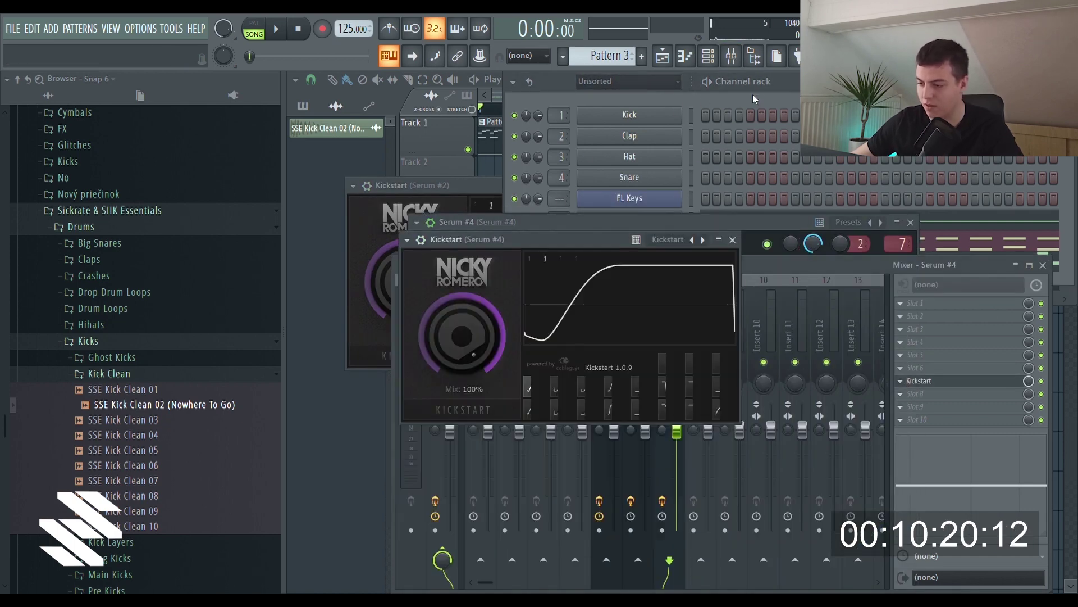
click(752, 95)
- Examine the built-in effects of the Serum #2 lead, moving its window up so the whole synth is in view
click(615, 245)
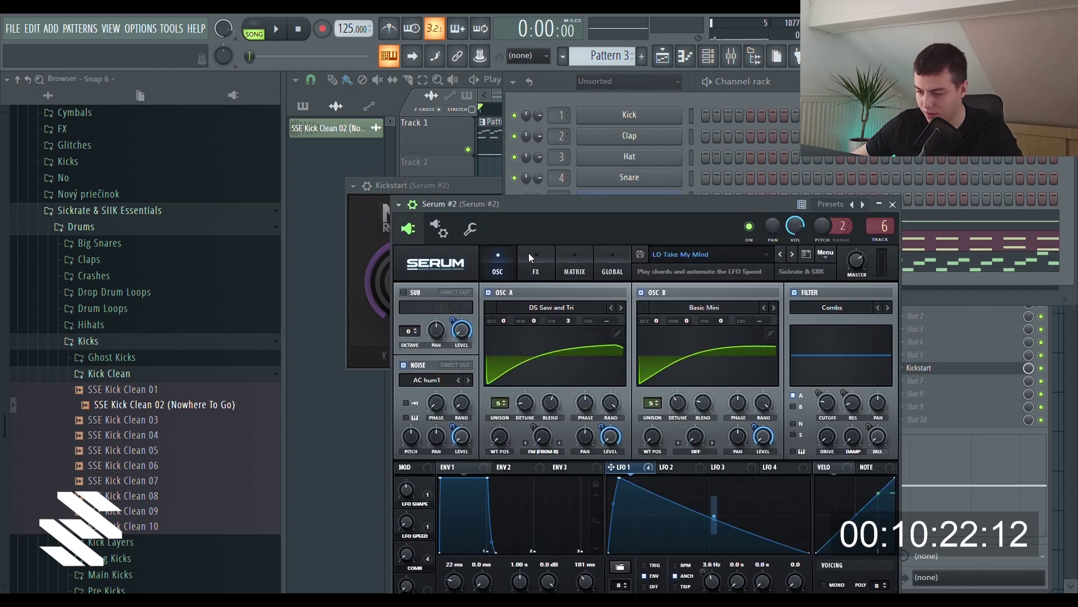
click(534, 261)
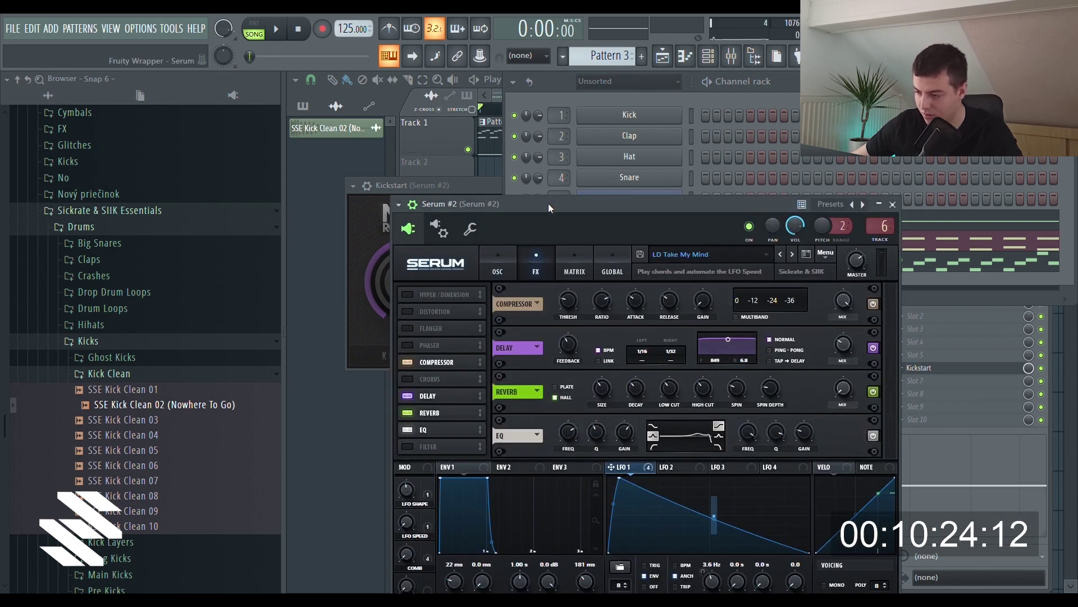
drag(548, 203, 531, 119)
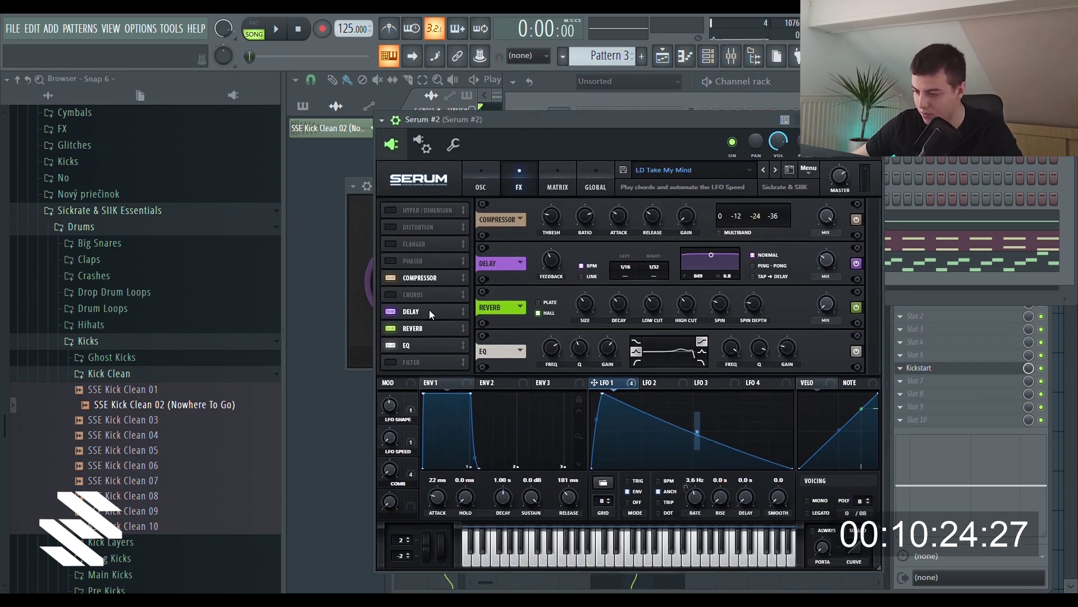
click(663, 95)
- Play the arrangement with the mixer open, stop it, and lower the Serum #4 mixer volume to -5.0 dB
click(662, 55)
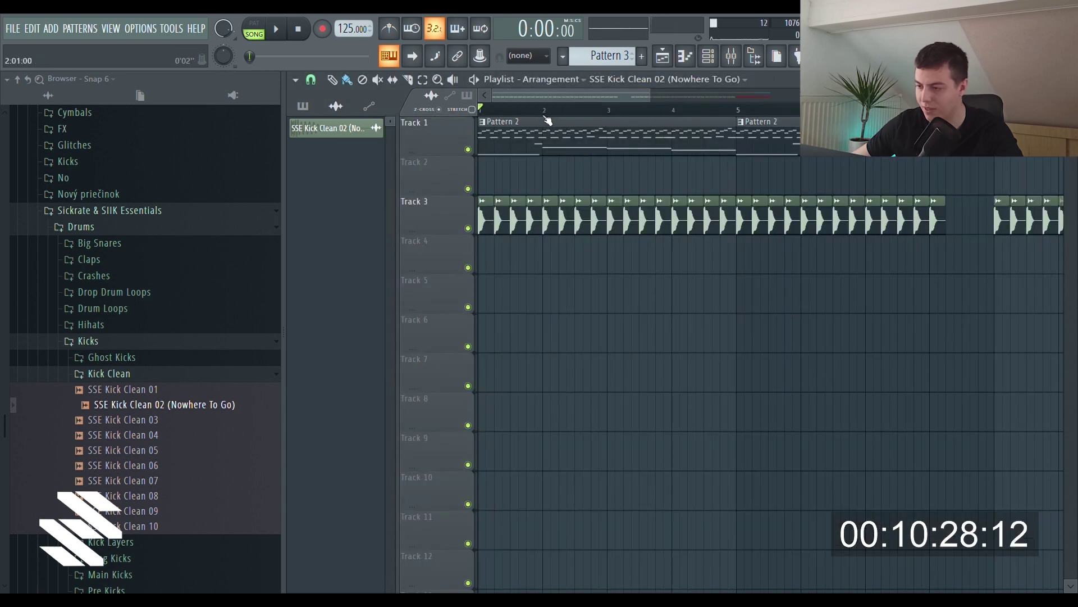
scroll(547, 121, up, 2)
click(732, 56)
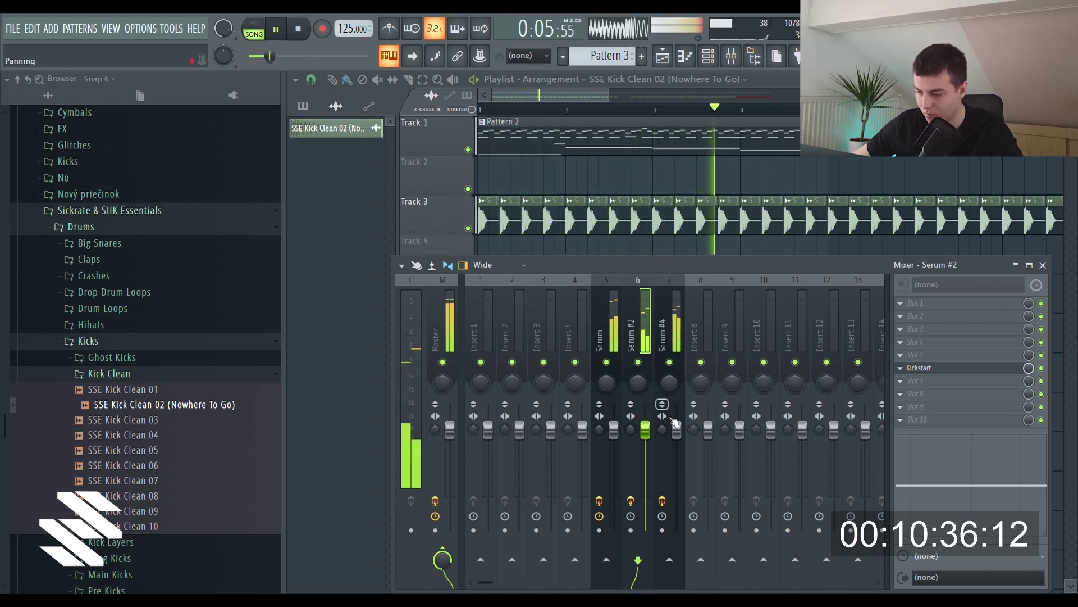
key(space)
drag(678, 432, 678, 448)
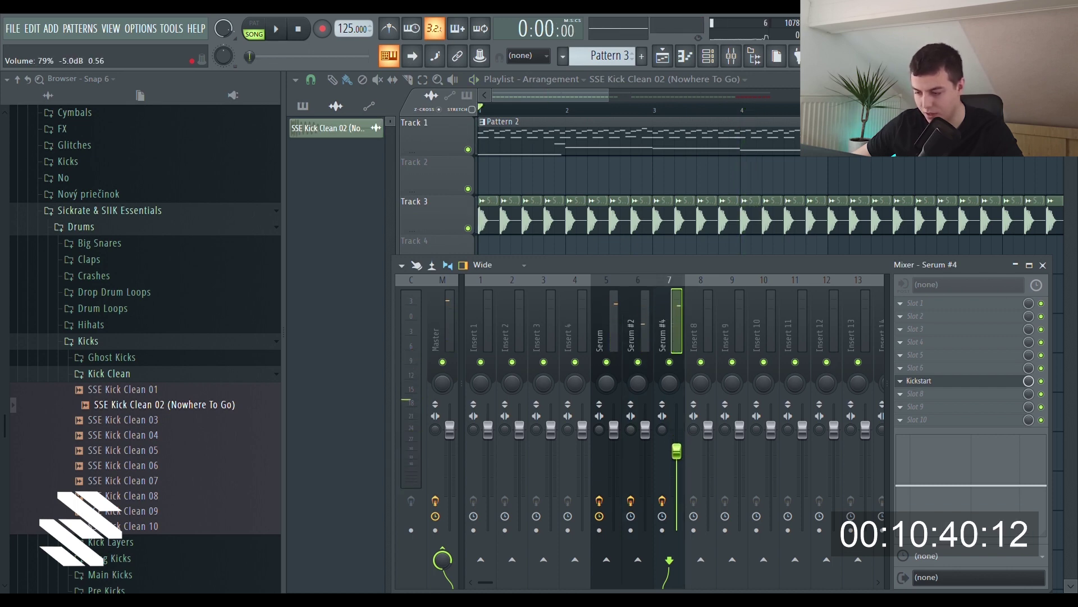
- Move Kickstart to slot 9 on the Serum #2 mixer track and disable the synth's built-in Reverb and Delay
click(649, 434)
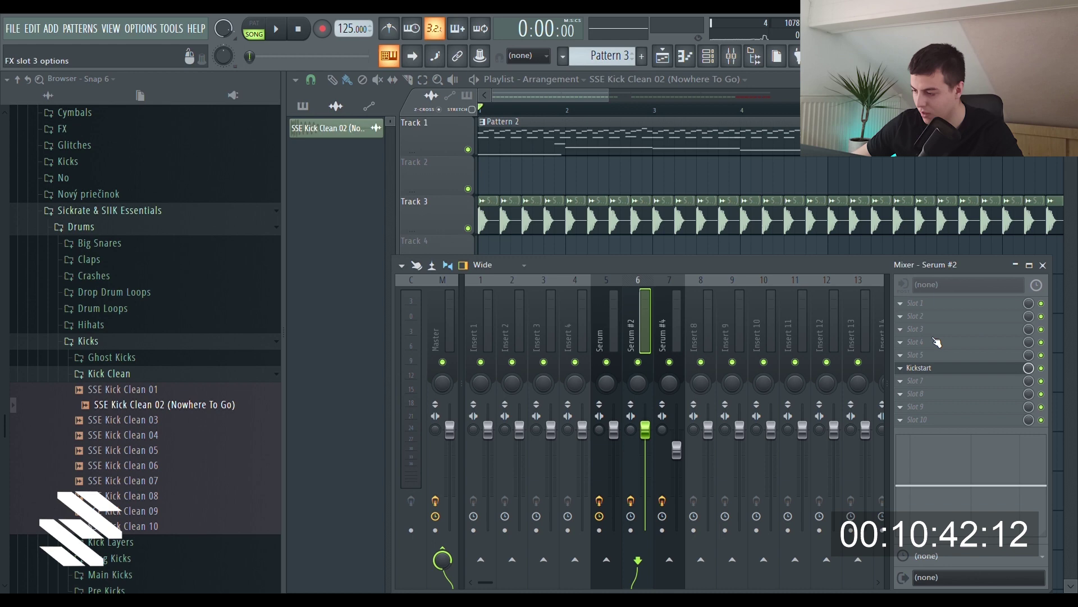
drag(922, 372, 929, 410)
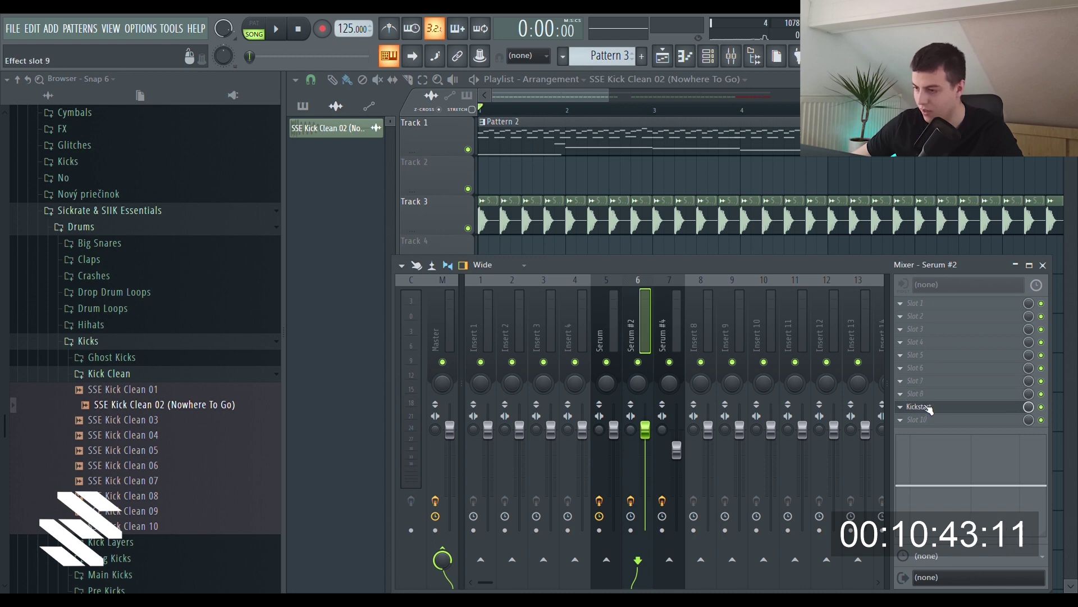
click(684, 56)
click(661, 244)
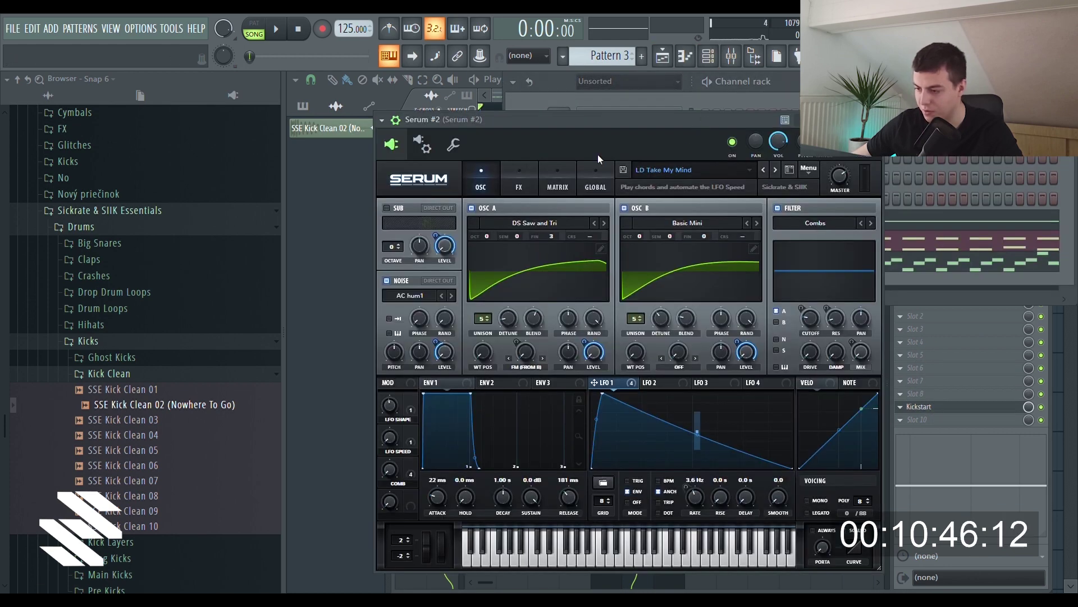
click(733, 101)
click(670, 245)
click(670, 245)
click(521, 186)
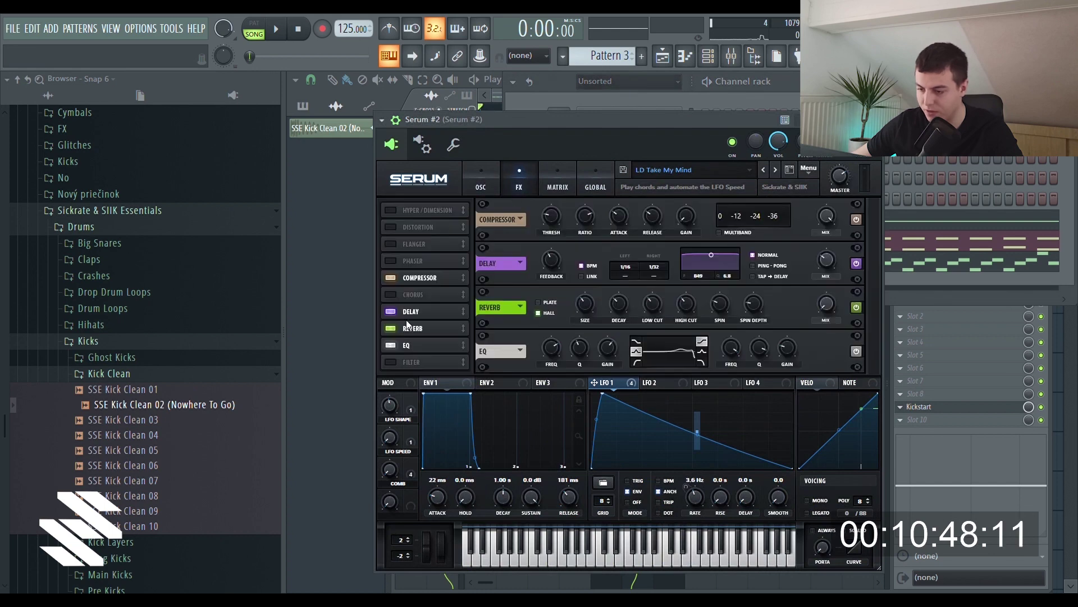
click(395, 329)
click(393, 311)
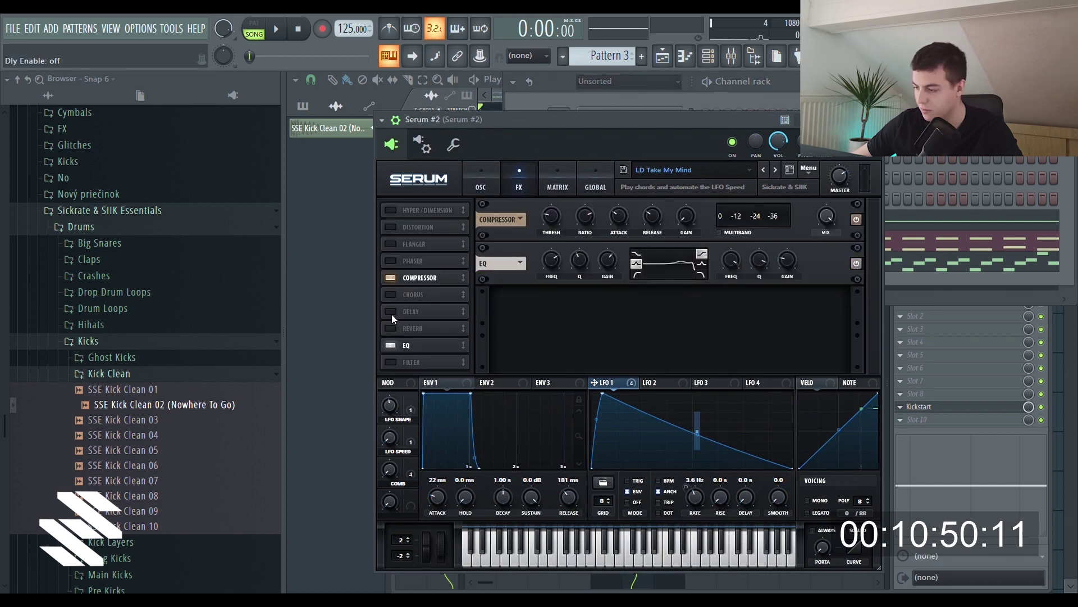
- Load OTT in slot 2 of the Serum #2 mixer track at 36% Depth and play the song to check it
click(924, 323)
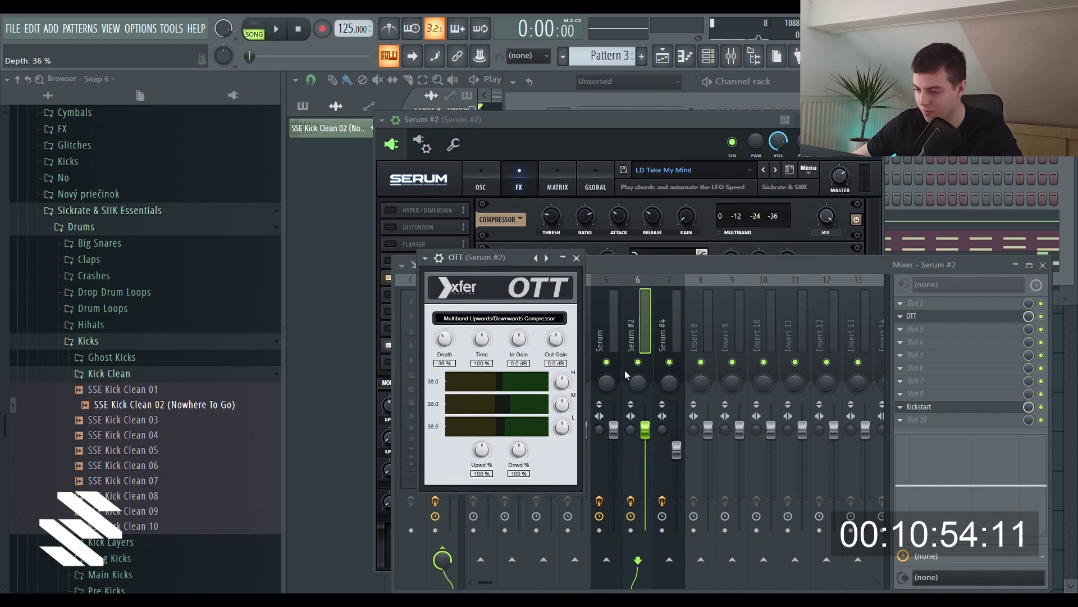
click(790, 262)
key(space)
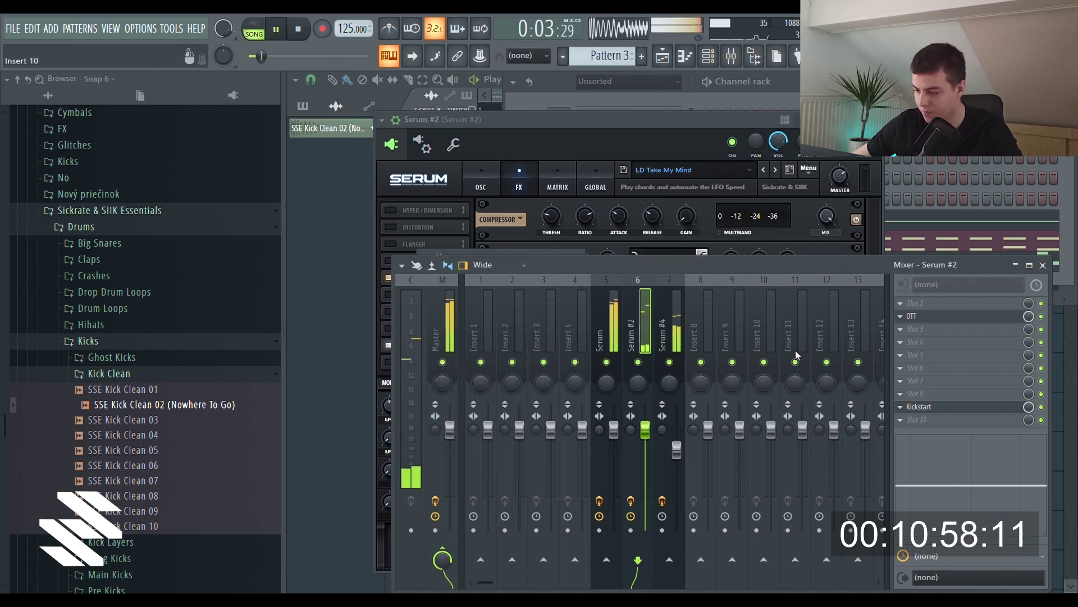
key(space)
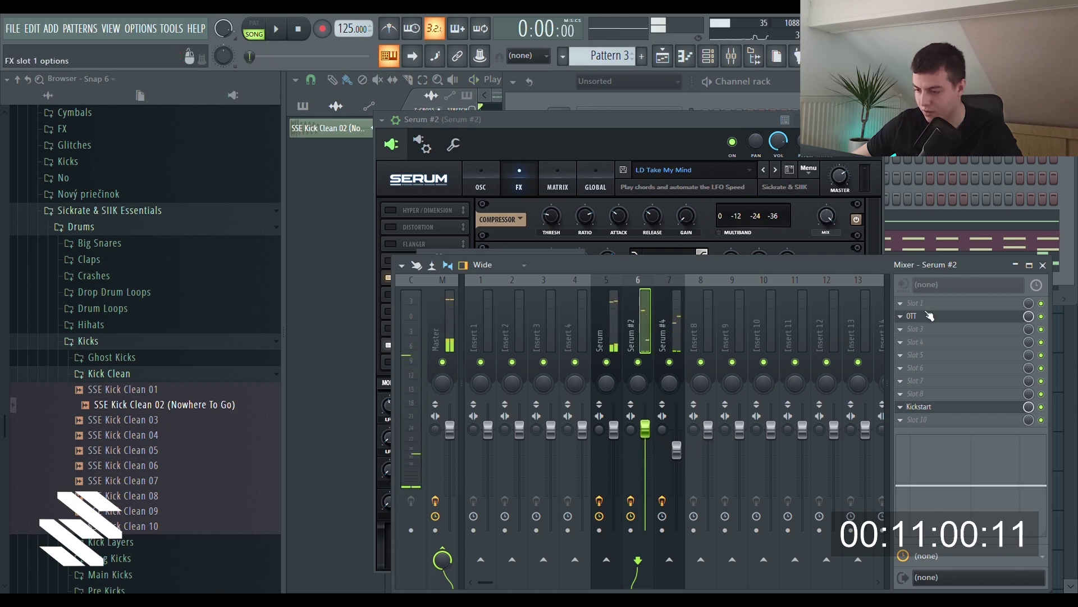
- Set OTT's Out Gain to 2.9 dB and load FabFilter Pro-Q 3 on the Serum #2 mixer track
click(921, 316)
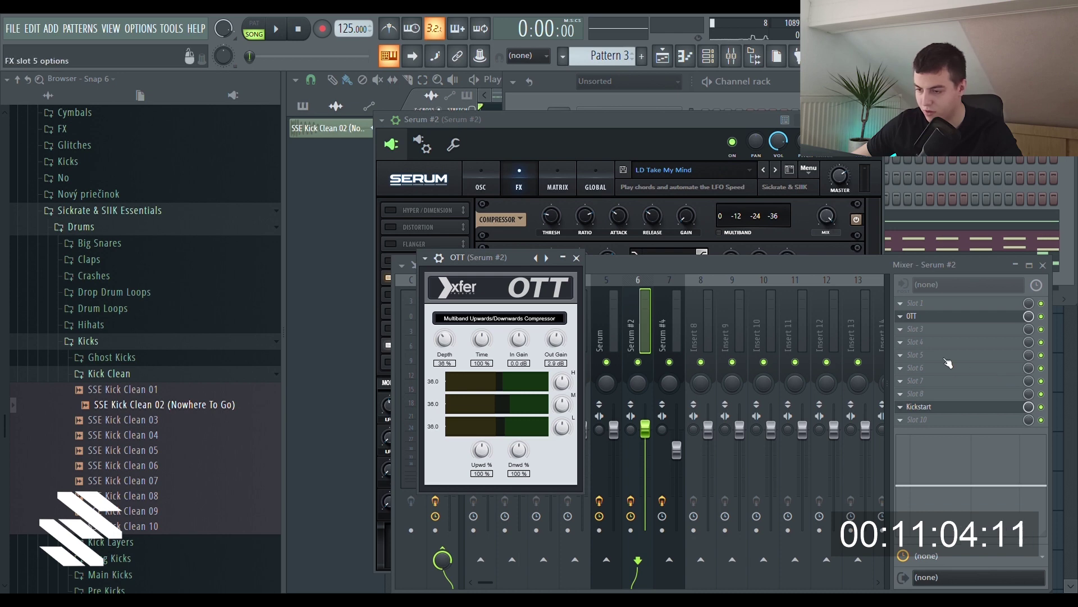
click(889, 355)
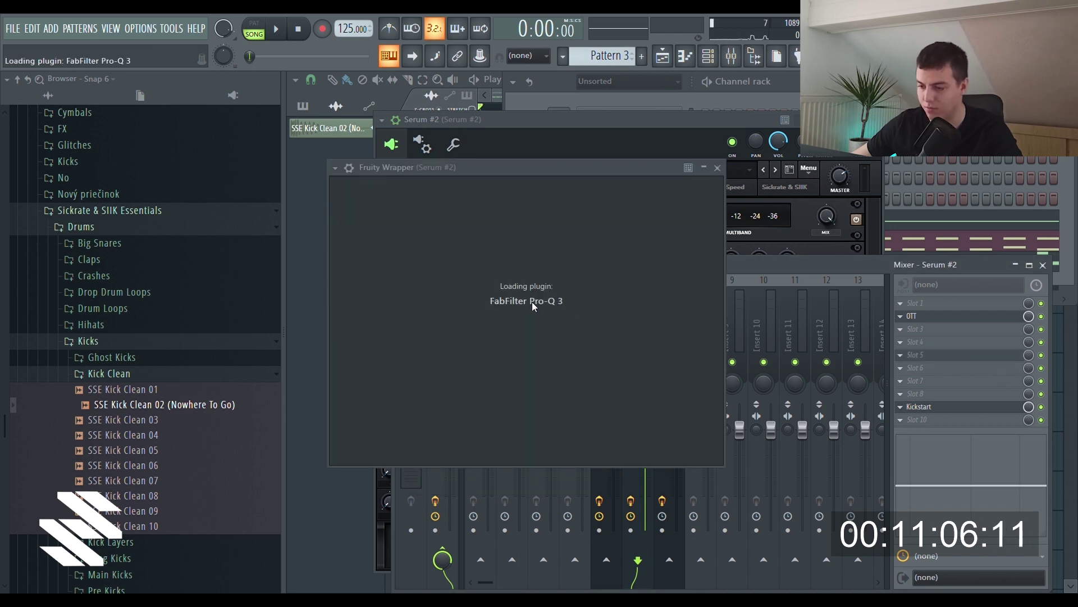
- Add a band at about 264 Hz in the Serum #2 track's Pro-Q 3 and set its shape to Low Cut
click(532, 290)
drag(489, 171, 513, 167)
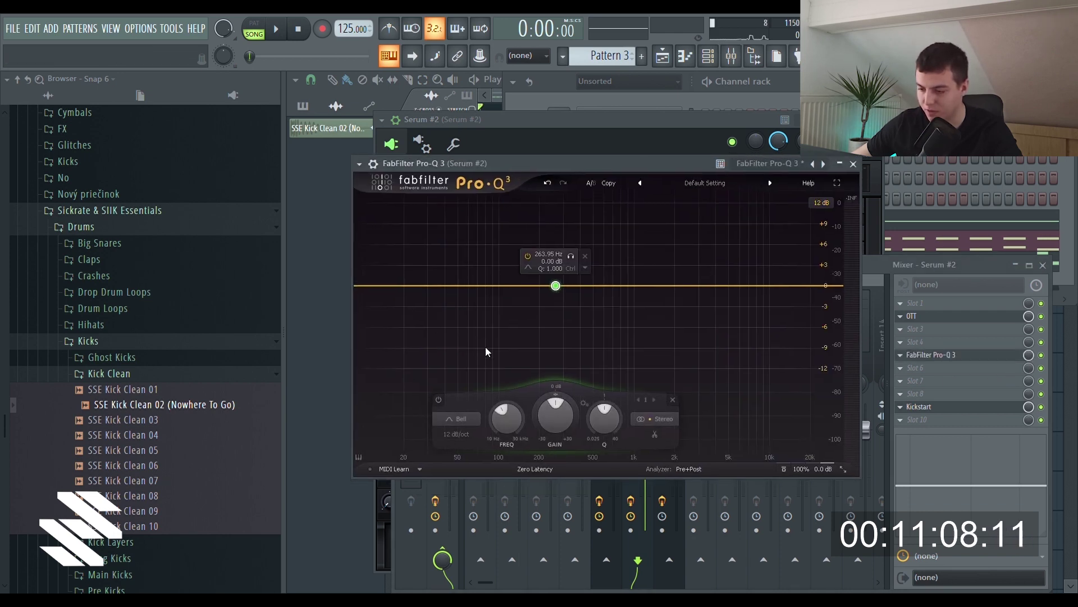
click(455, 420)
click(485, 347)
click(457, 419)
click(462, 337)
- Play the song and set the low cut to about 394 Hz with an 18 dB/oct slope
key(space)
drag(555, 285, 578, 283)
scroll(553, 288, up, 1)
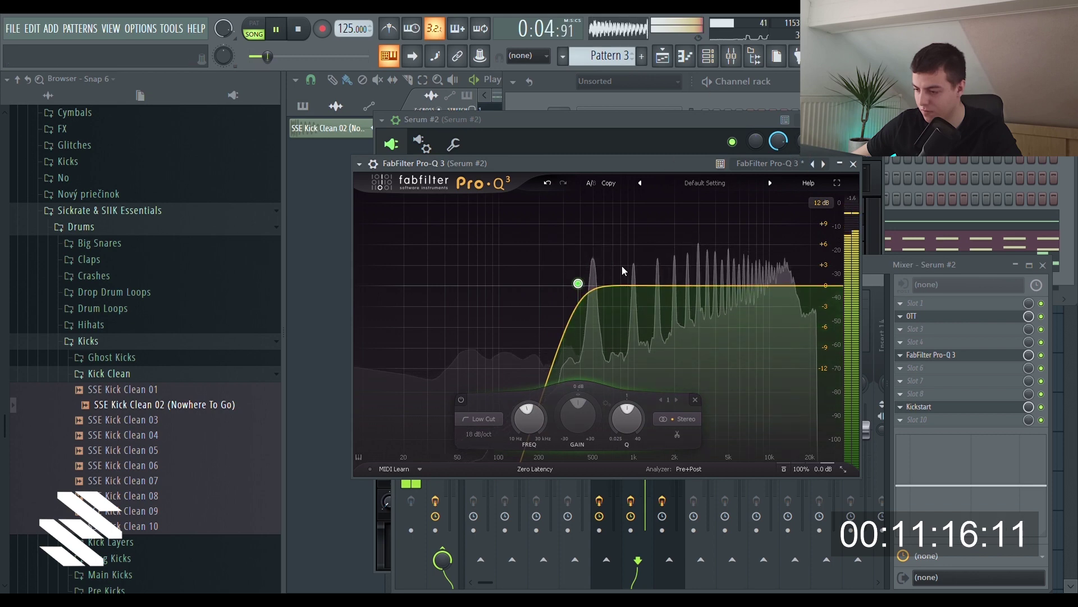
drag(578, 283, 580, 285)
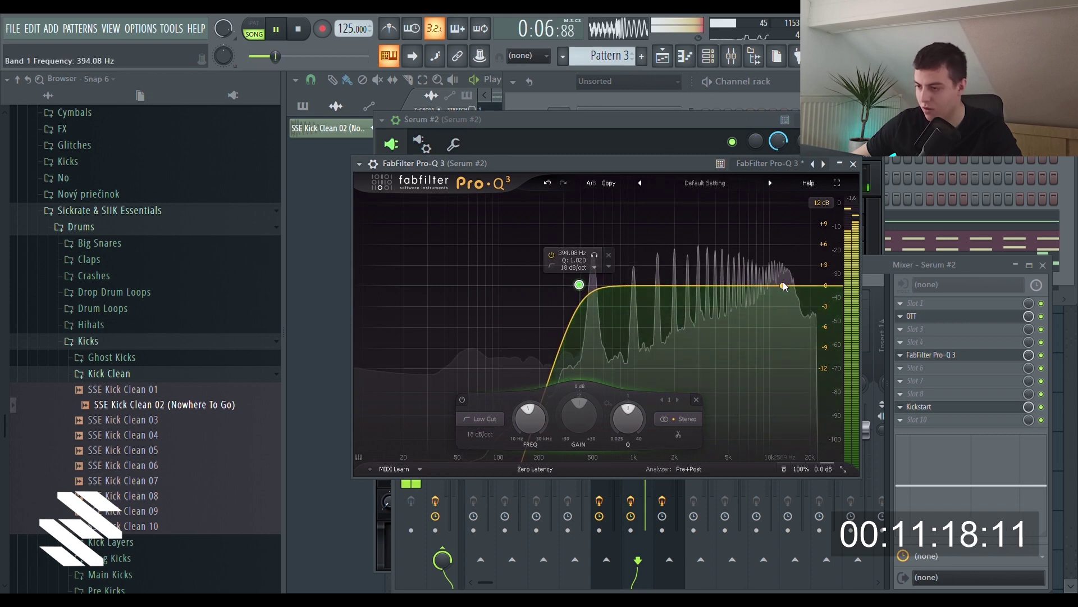
key(space)
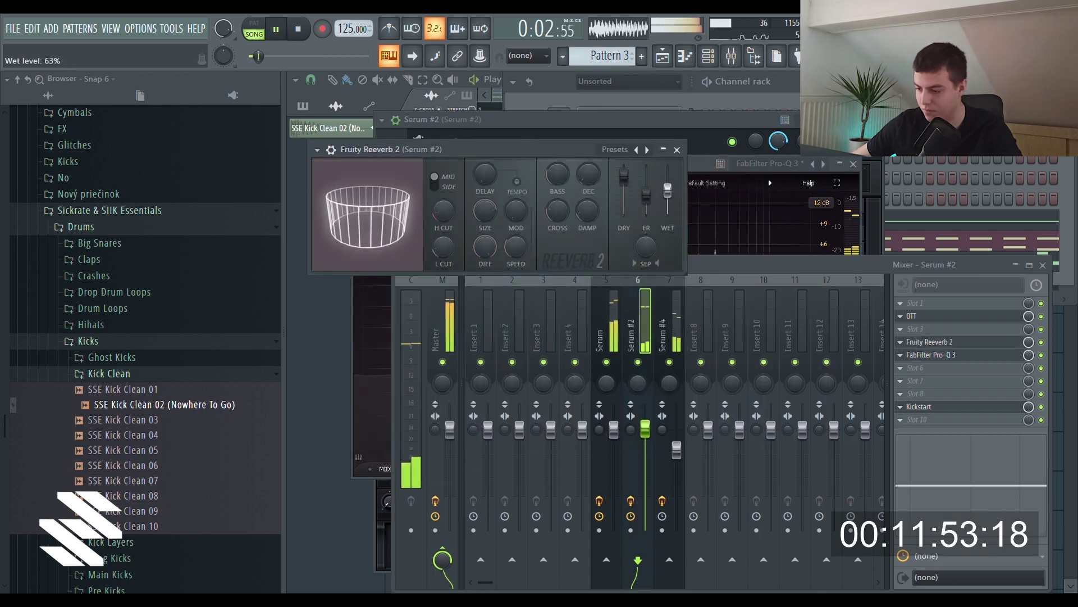
- Open the Pro-Q 3 on the Serum mixer track and play the song to examine its frequency spectrum
click(674, 336)
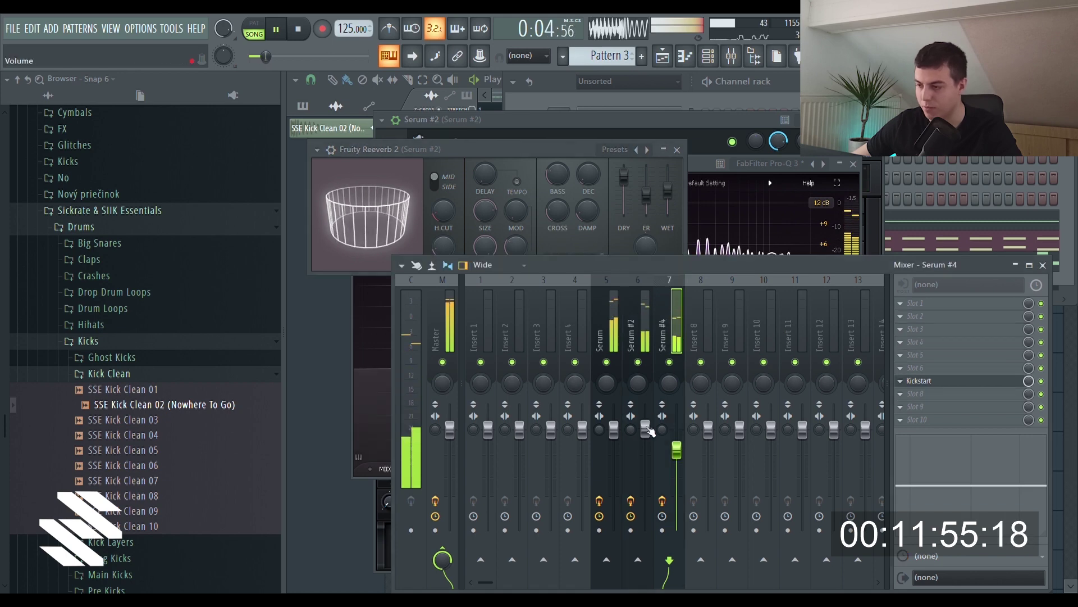
key(space)
click(663, 56)
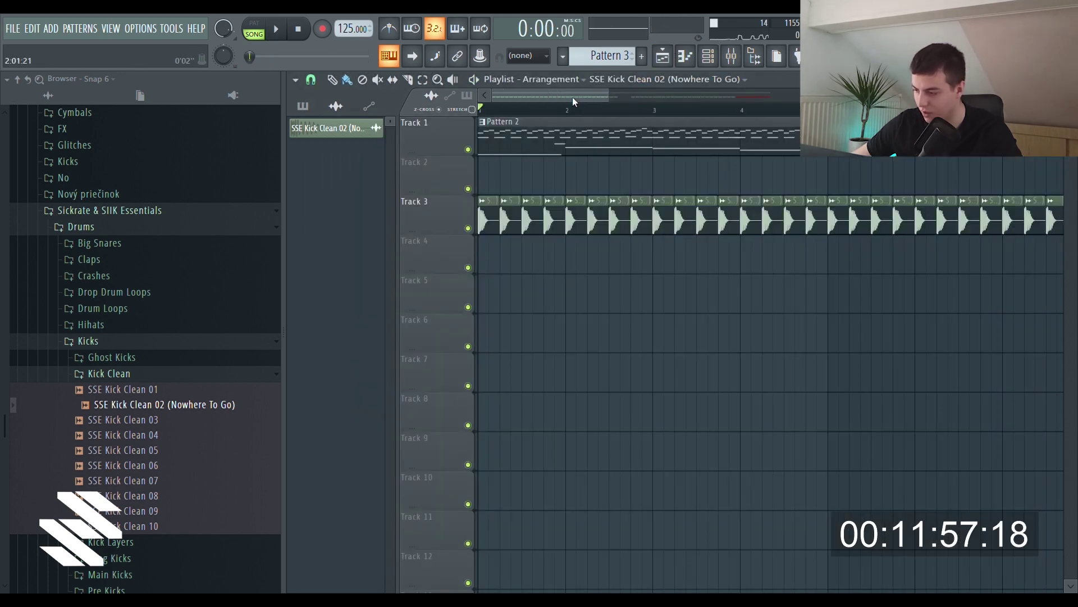
scroll(572, 97, down, 2)
key(F9)
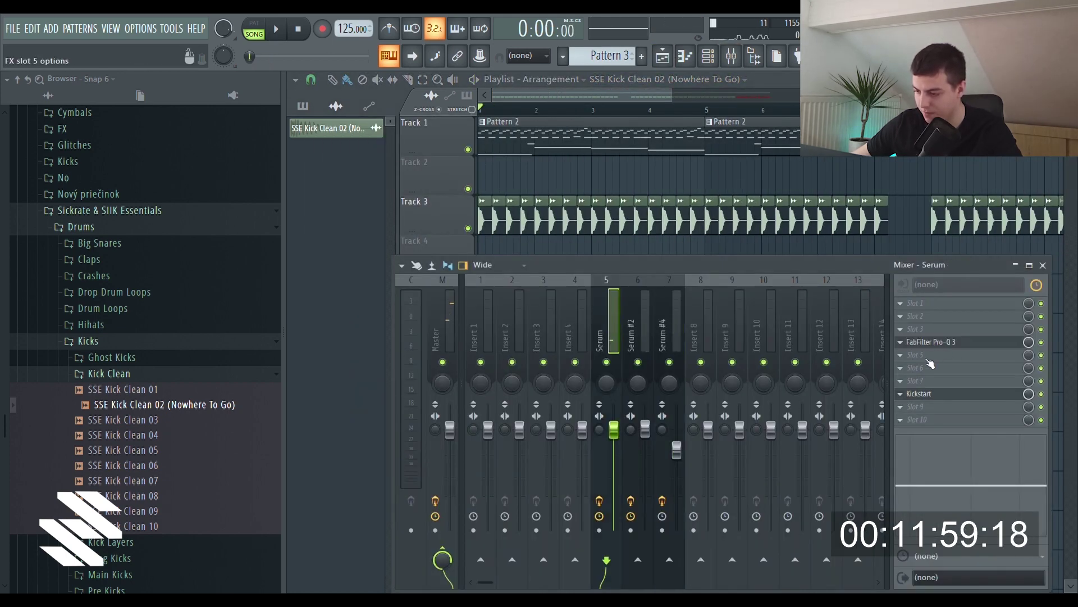
click(937, 344)
key(space)
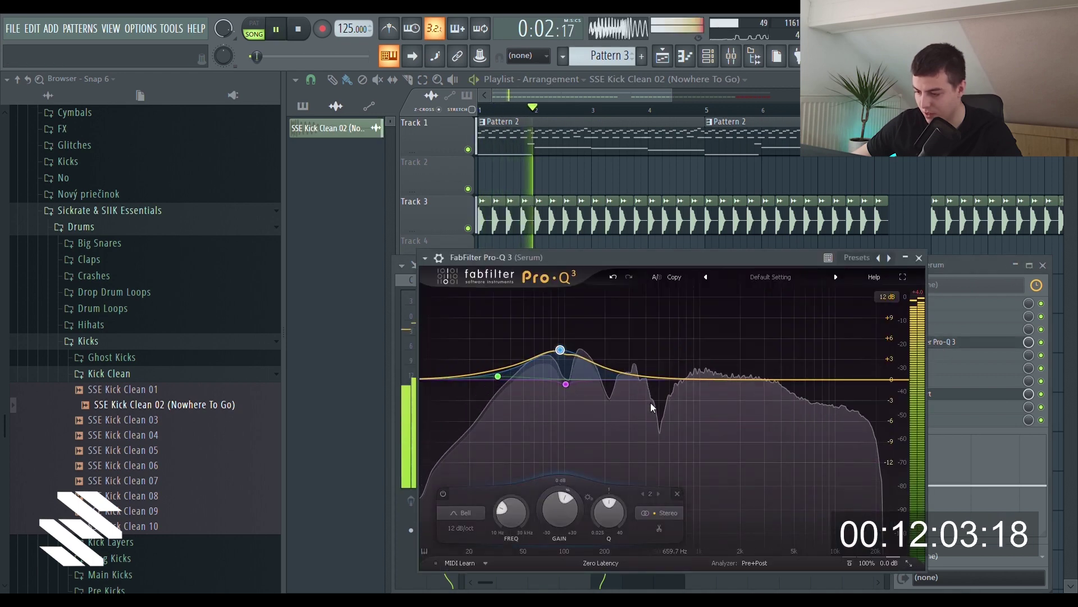
key(space)
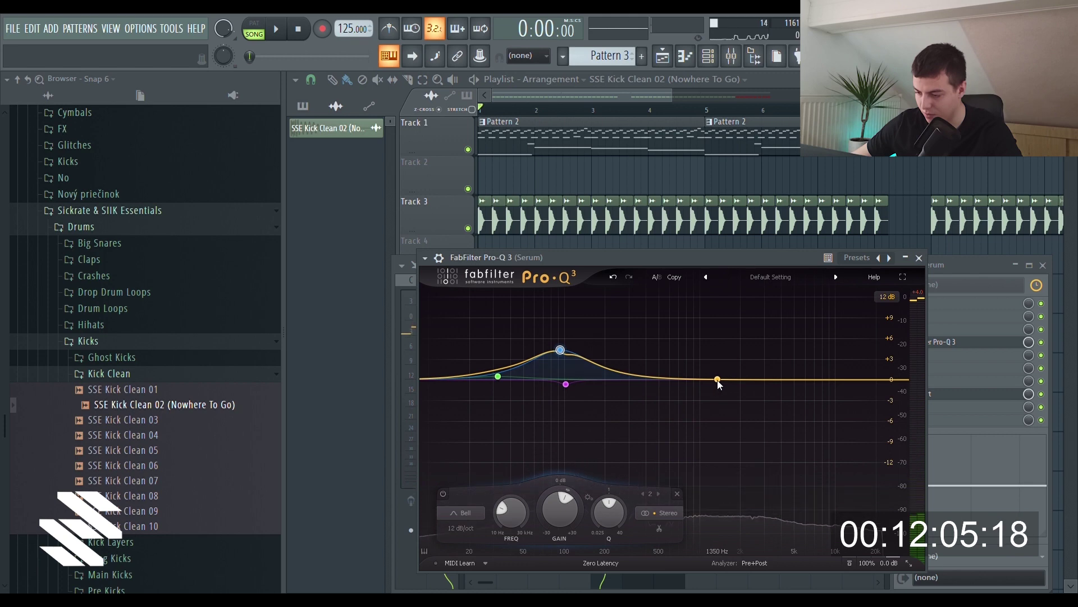
- Add a High Cut band with a 6 dB/oct slope at about 1470 Hz and play the song to check it
click(717, 379)
click(610, 511)
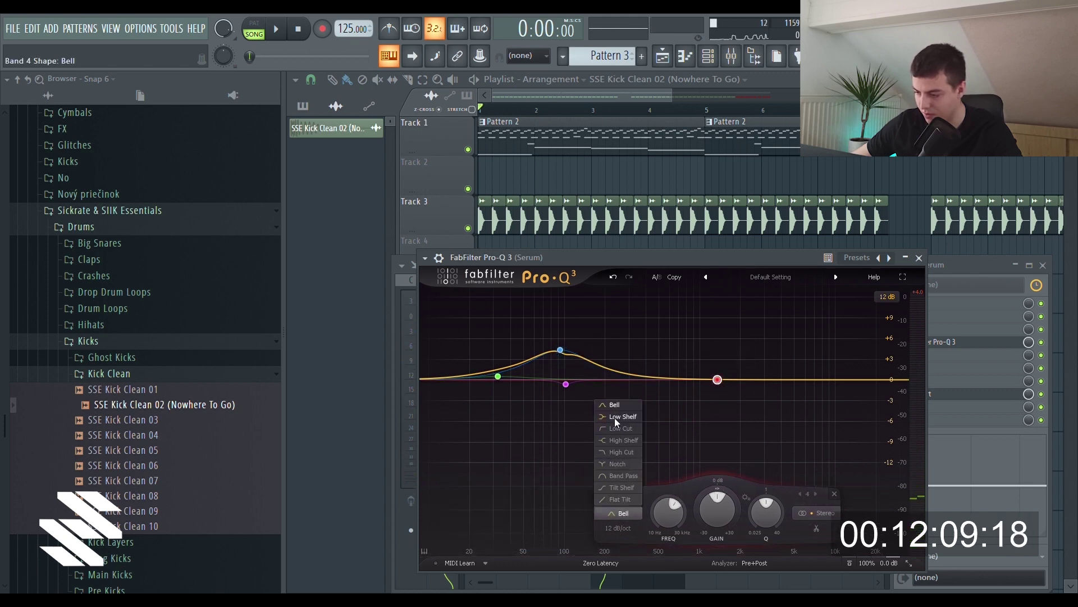
click(622, 452)
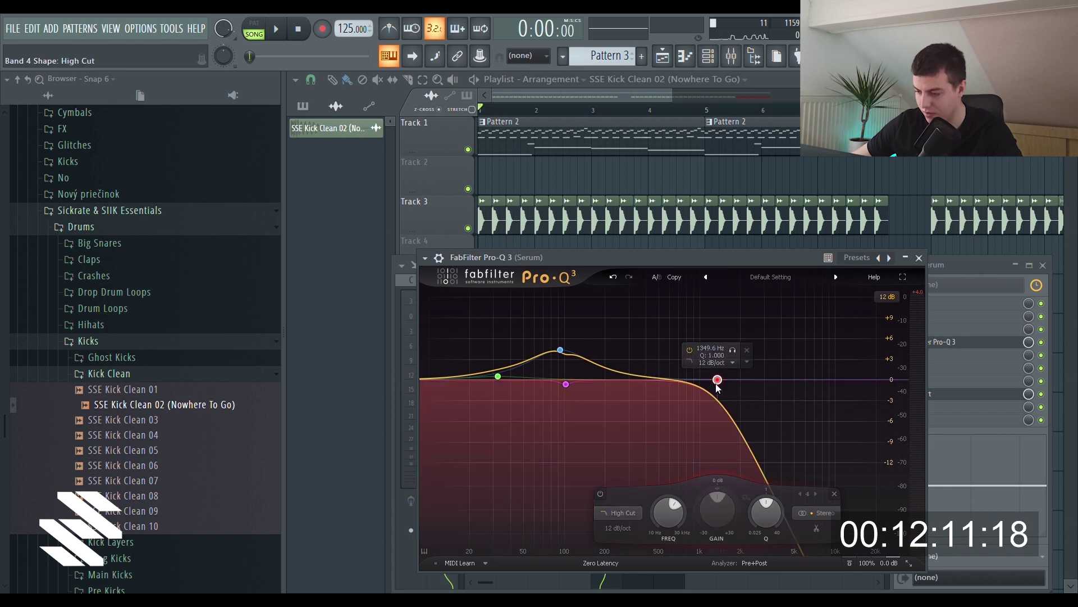
scroll(717, 382, down, 1)
mouse_move(717, 382)
mouse_down()
mouse_move(700, 383)
mouse_move(726, 387)
mouse_up()
key(space)
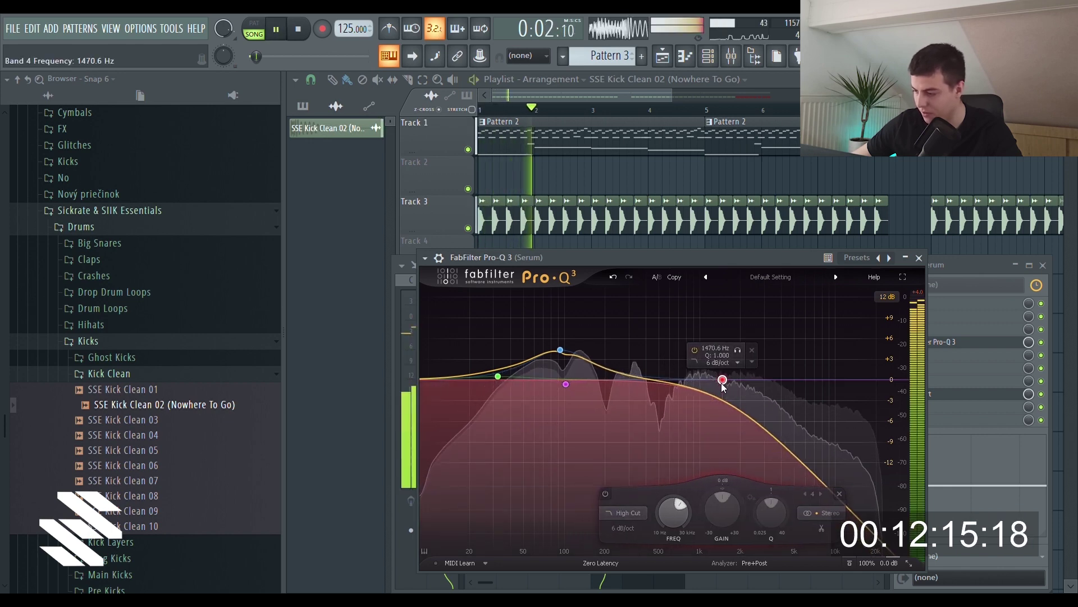
key(space)
drag(722, 380, 988, 366)
click(963, 358)
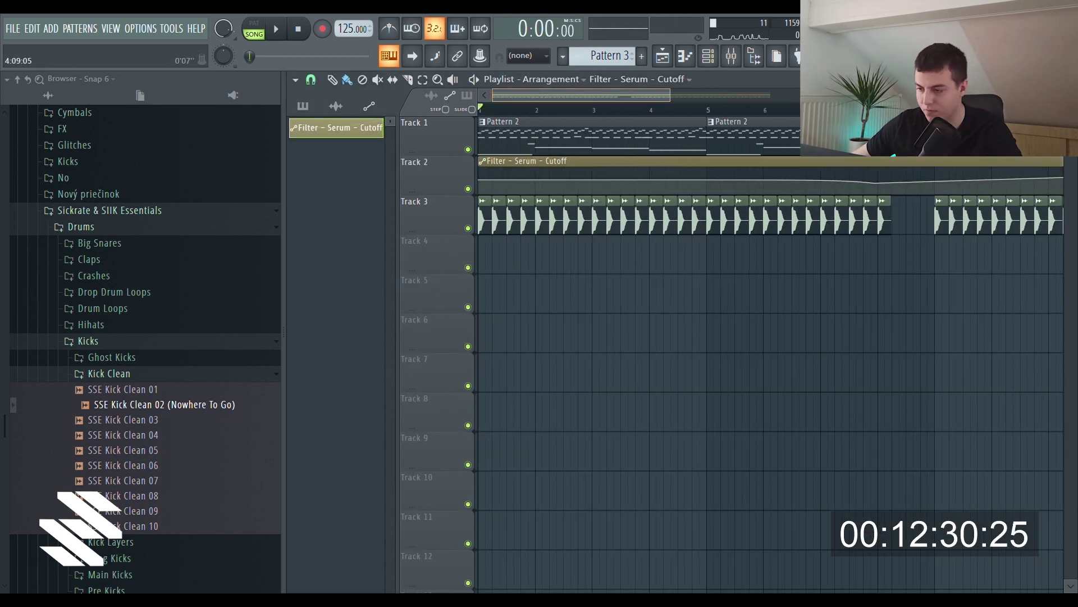
- Add points to the Filter - Serum - Cutoff automation clip, raising the curve at bar 3 and lowering it at bar 4
key(space)
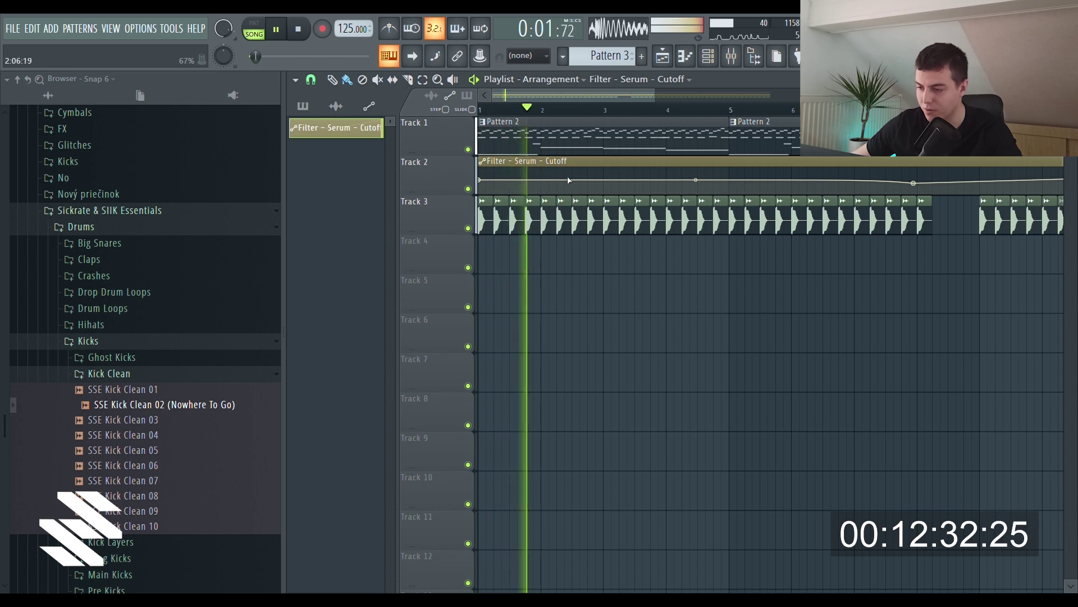
right_click(559, 183)
key(space)
drag(559, 184, 604, 176)
right_click(600, 176)
right_click(627, 179)
drag(627, 179, 670, 190)
key(space)
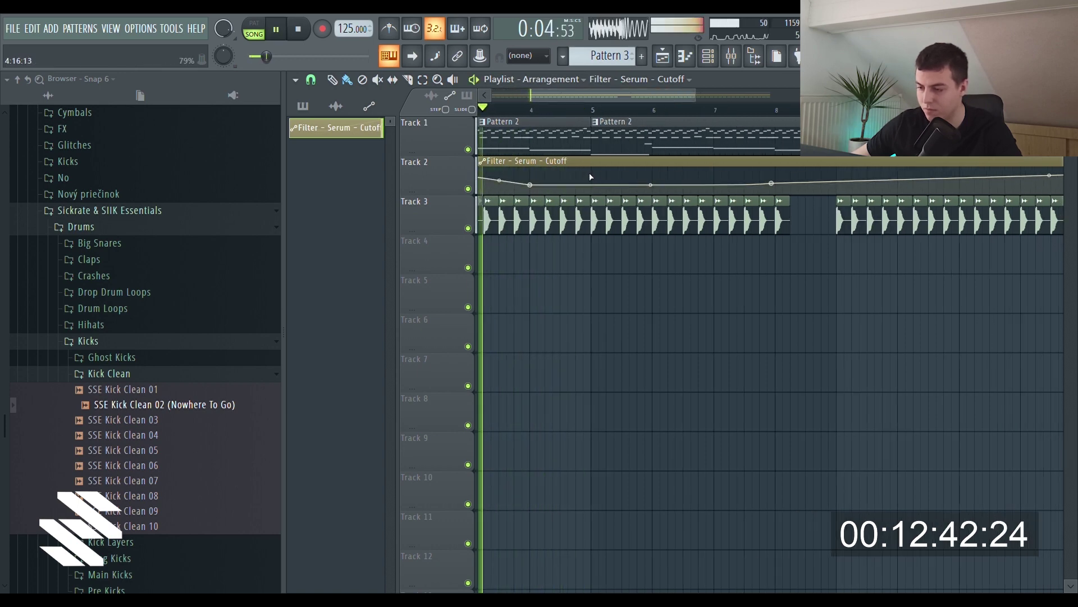
- Shape the rest of the cutoff curve with a 71% point at bar 5, a dip at bar 6, a peak at bar 9 and a drop after it
drag(591, 176, 591, 178)
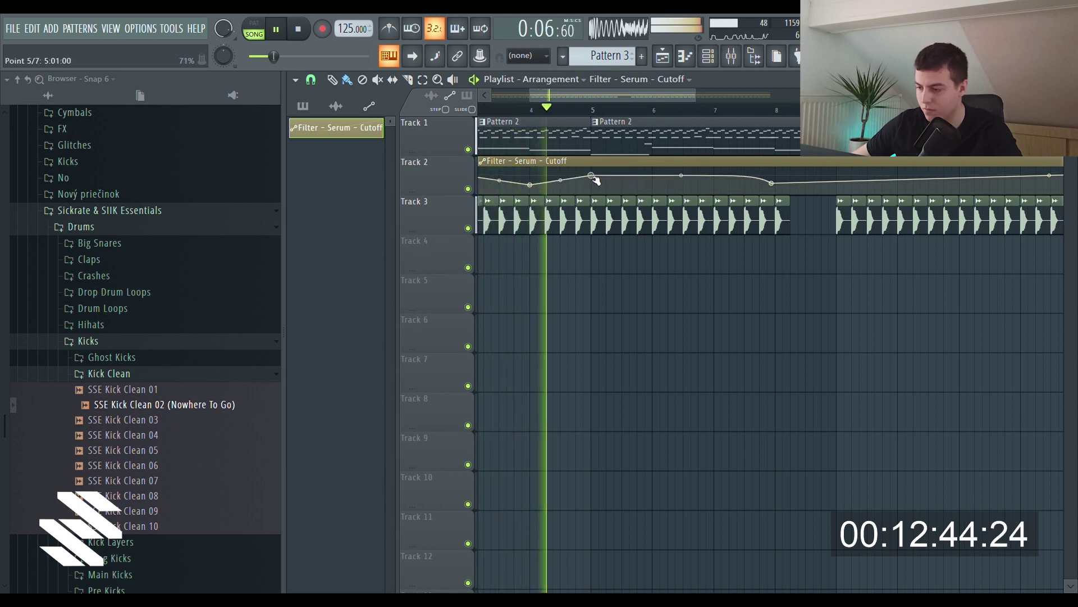
click(650, 183)
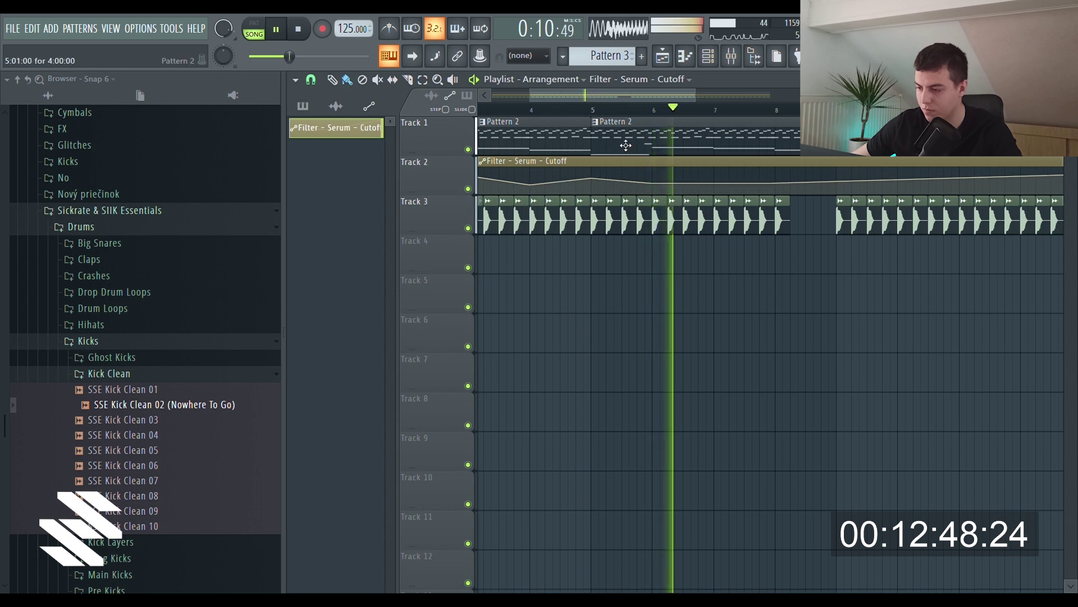
scroll(625, 144, down, 1)
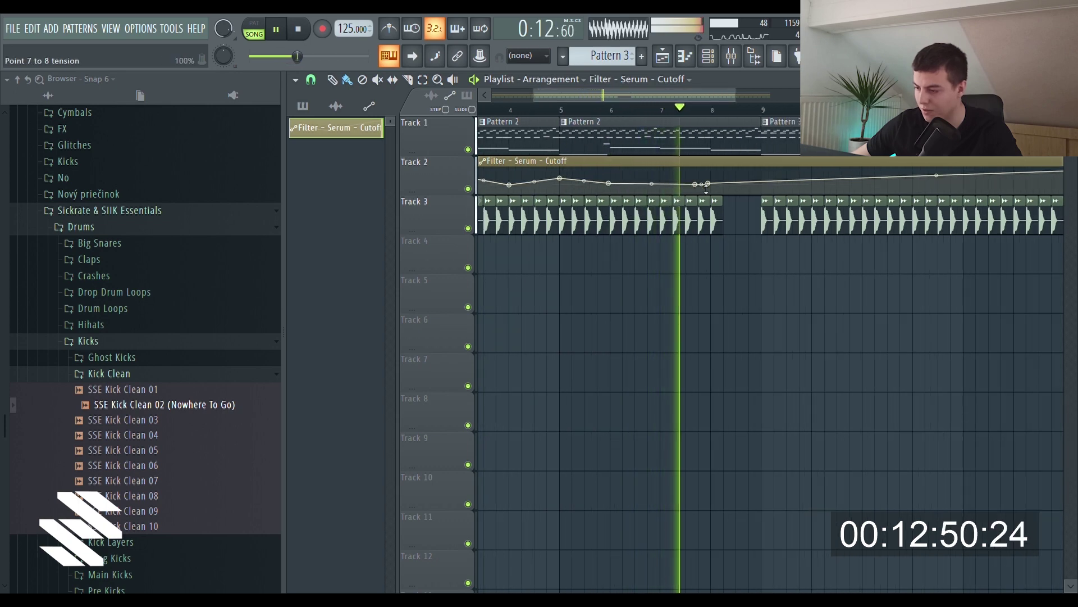
drag(708, 183, 764, 177)
key(space)
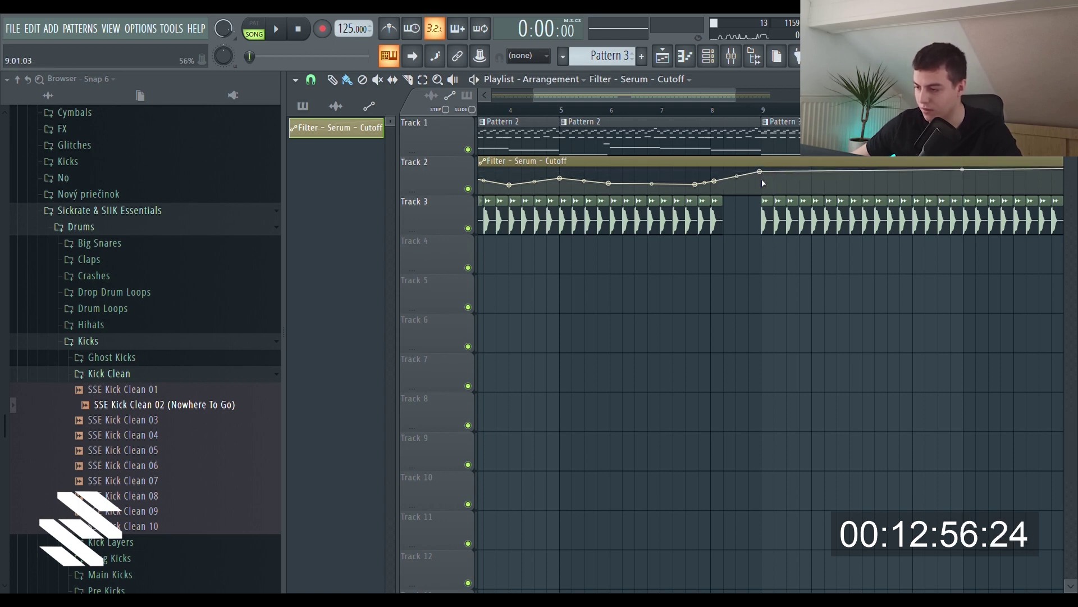
click(788, 184)
drag(662, 93, 629, 306)
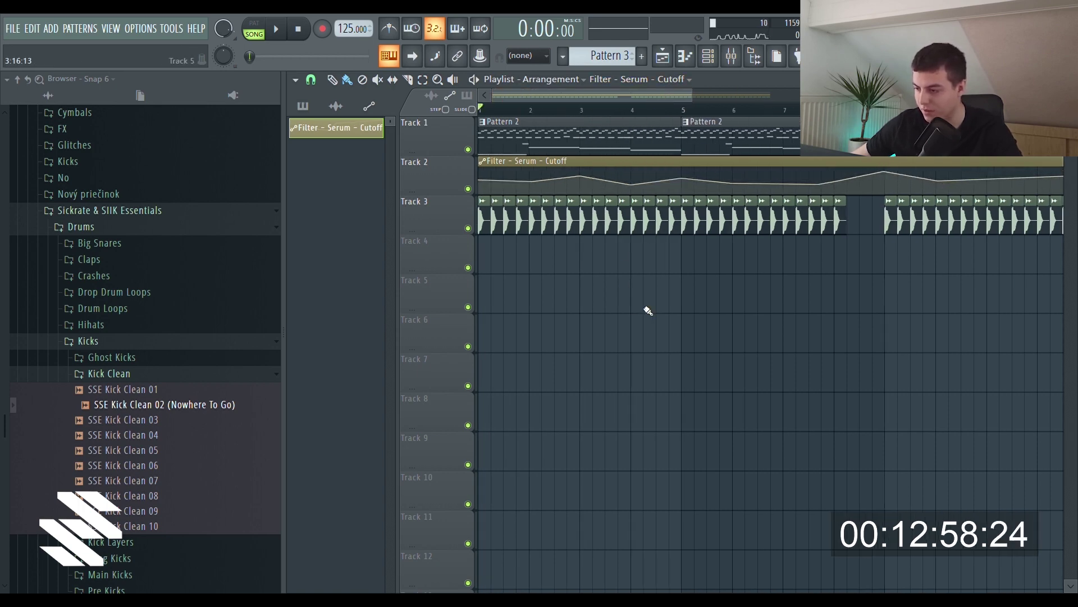
- Replace the cutoff automation after bar 9 with a unique copy of the clip covering the first eight bars
scroll(743, 102, down, 2)
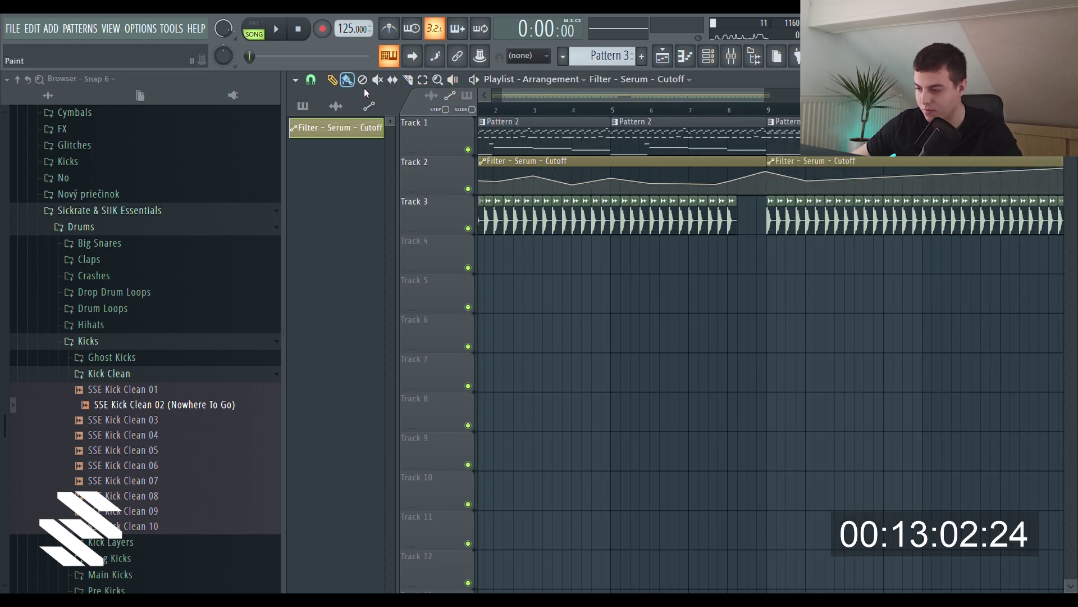
scroll(523, 99, down, 3)
right_click(697, 163)
drag(642, 179, 641, 180)
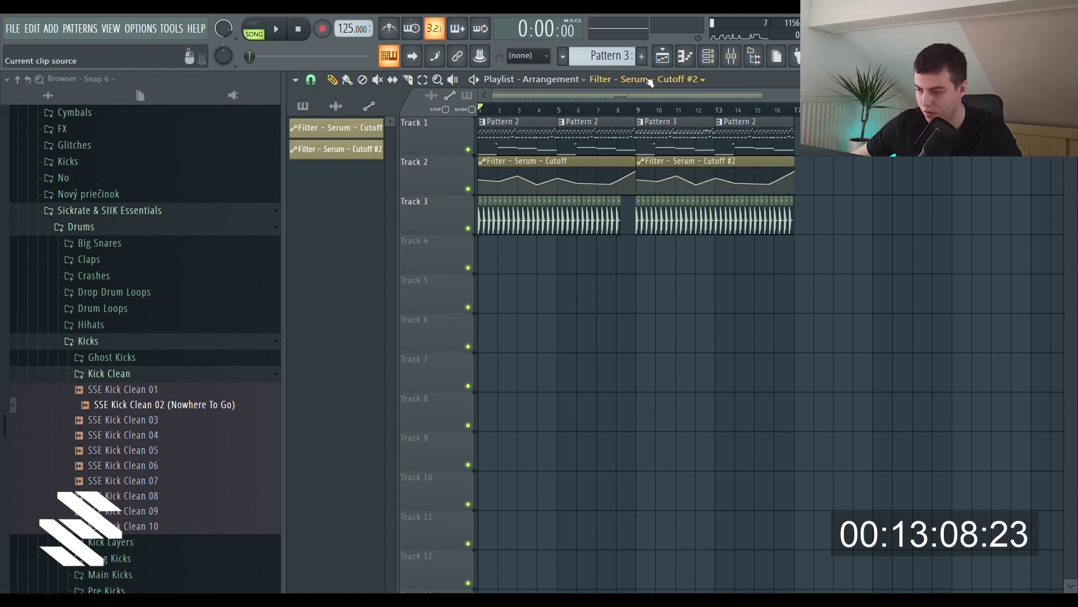
- Lower the first point of the Filter - Serum - Cutoff #2 clip at bar 9 to 65%
scroll(646, 147, up, 5)
drag(688, 168, 652, 186)
right_click(681, 174)
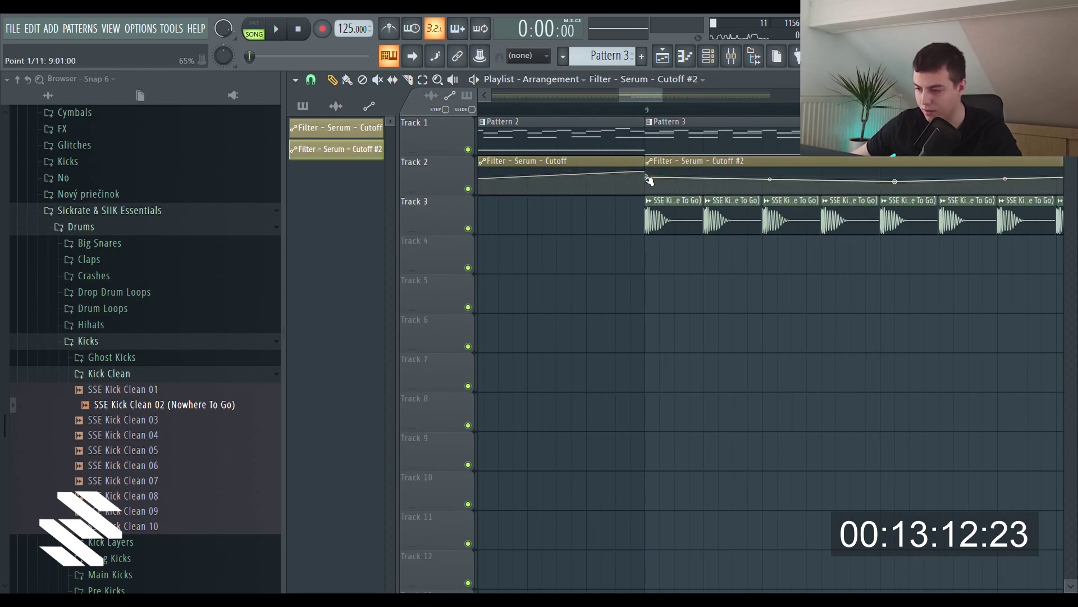
scroll(711, 256, down, 5)
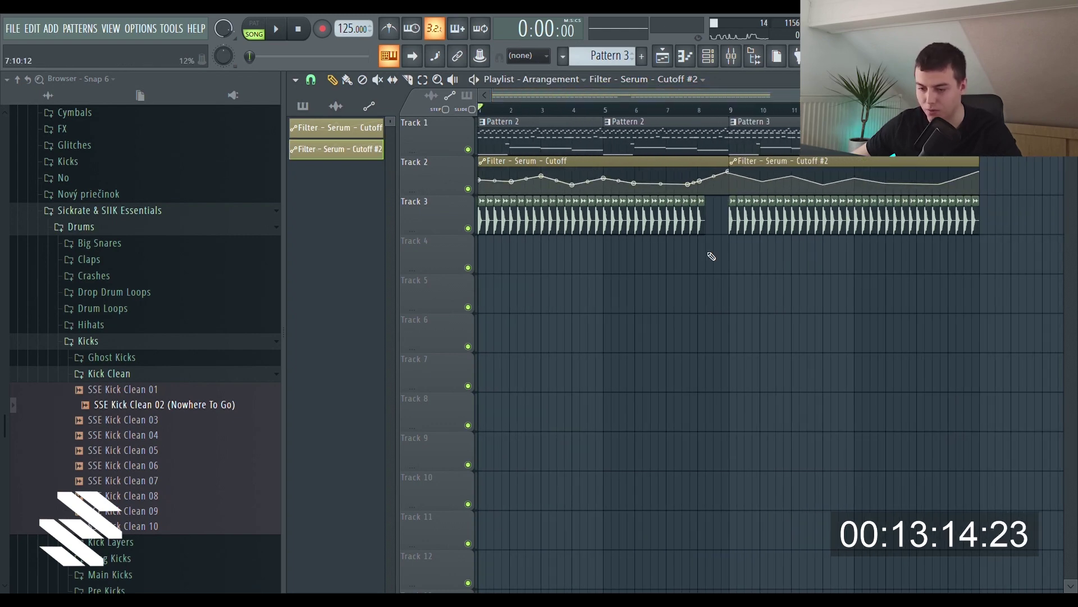
scroll(556, 98, up, 4)
scroll(619, 110, down, 2)
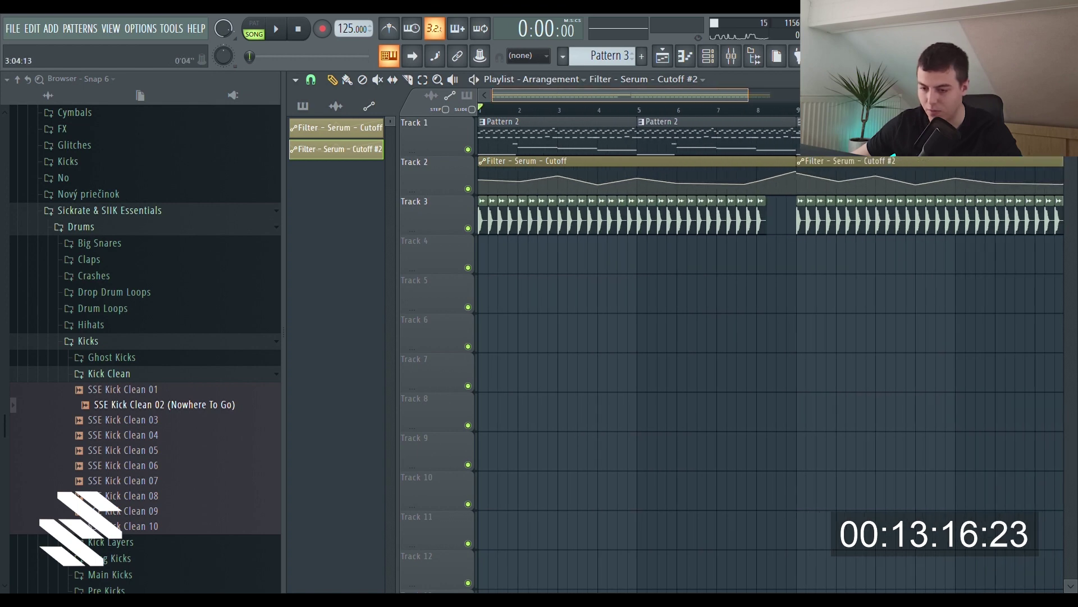
- Audition samples in the Standard Claps folder and add SSE Clap 03 to the playlist
click(192, 341)
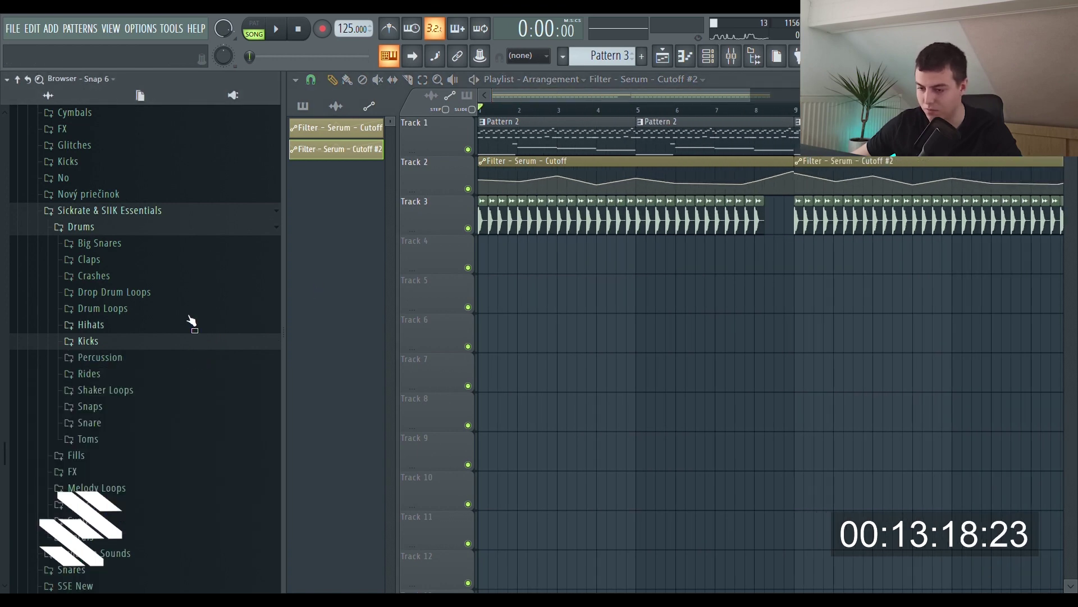
click(211, 263)
click(161, 312)
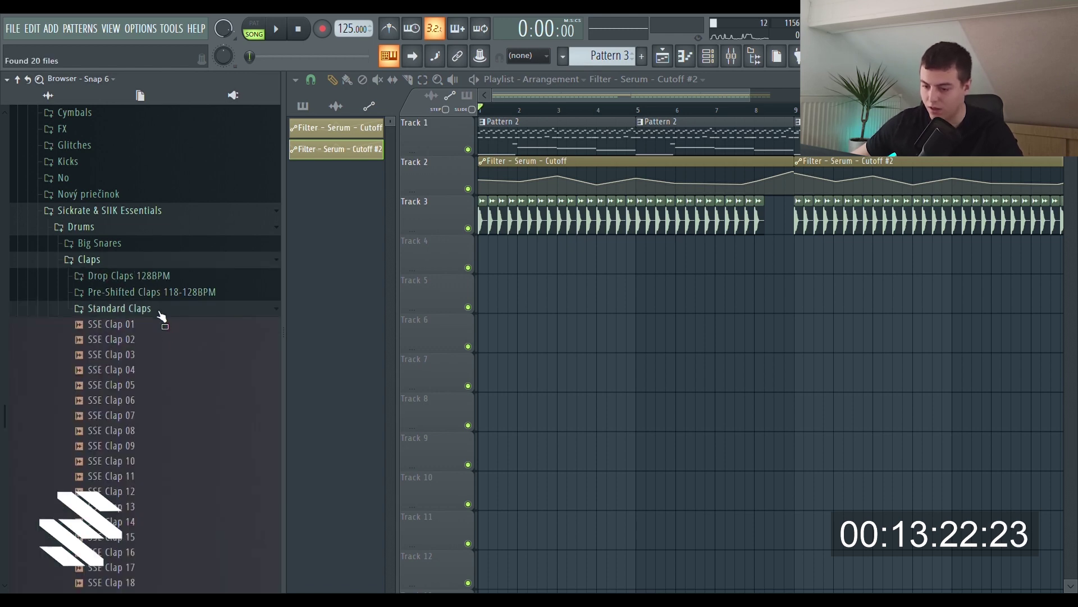
click(186, 387)
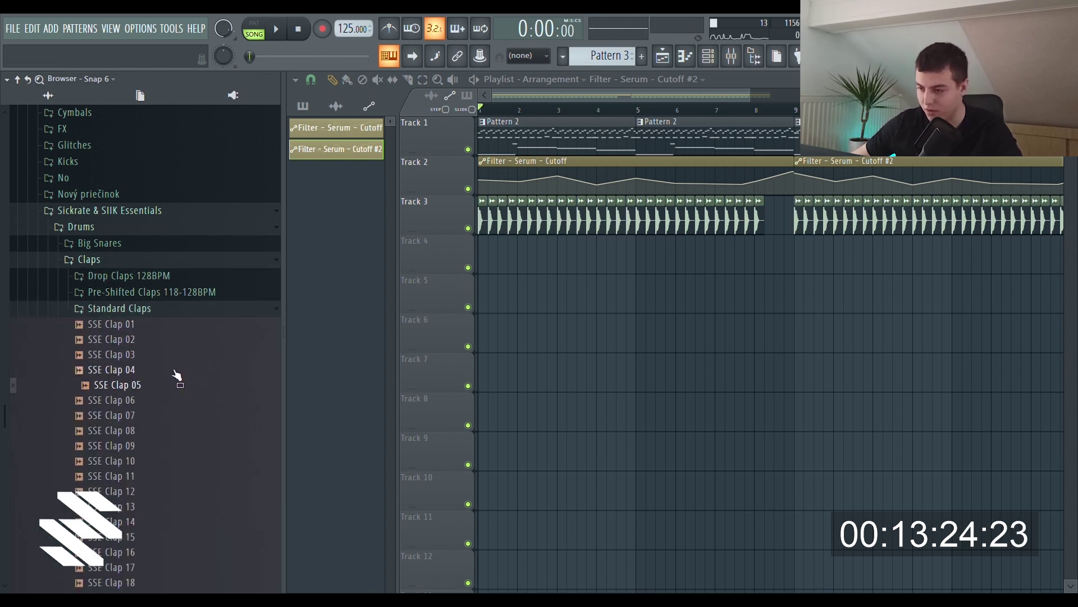
click(174, 370)
drag(113, 354, 510, 292)
- Place SSE Clap 03 on Track 6 on beats 2 and 4 of bars 3 and 4
scroll(531, 92, up, 5)
right_click(578, 307)
click(518, 306)
right_click(519, 308)
drag(573, 95, 720, 95)
scroll(600, 320, up, 2)
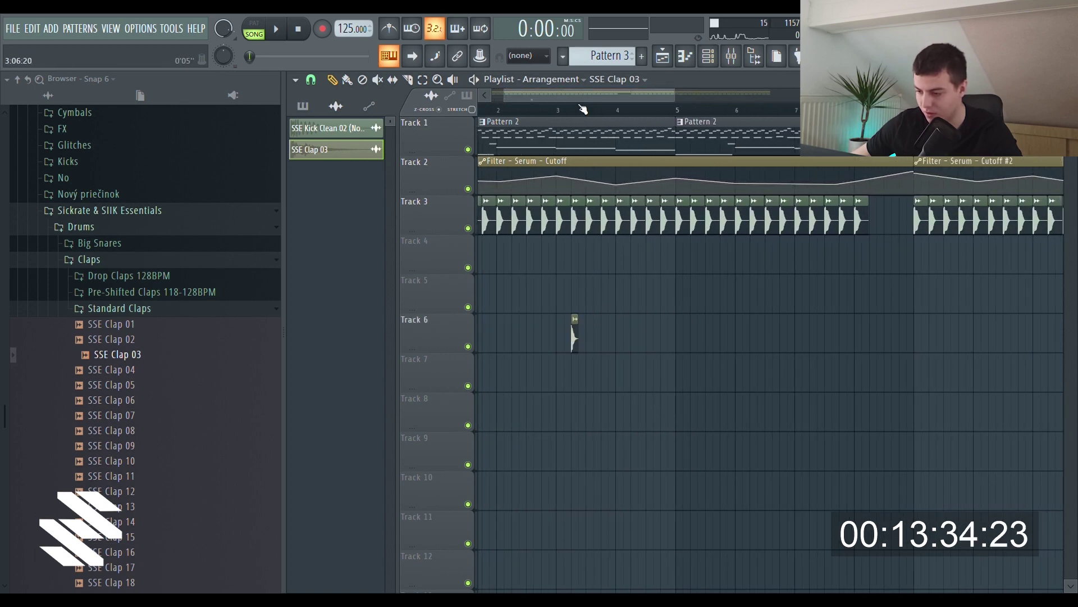
scroll(581, 341, up, 2)
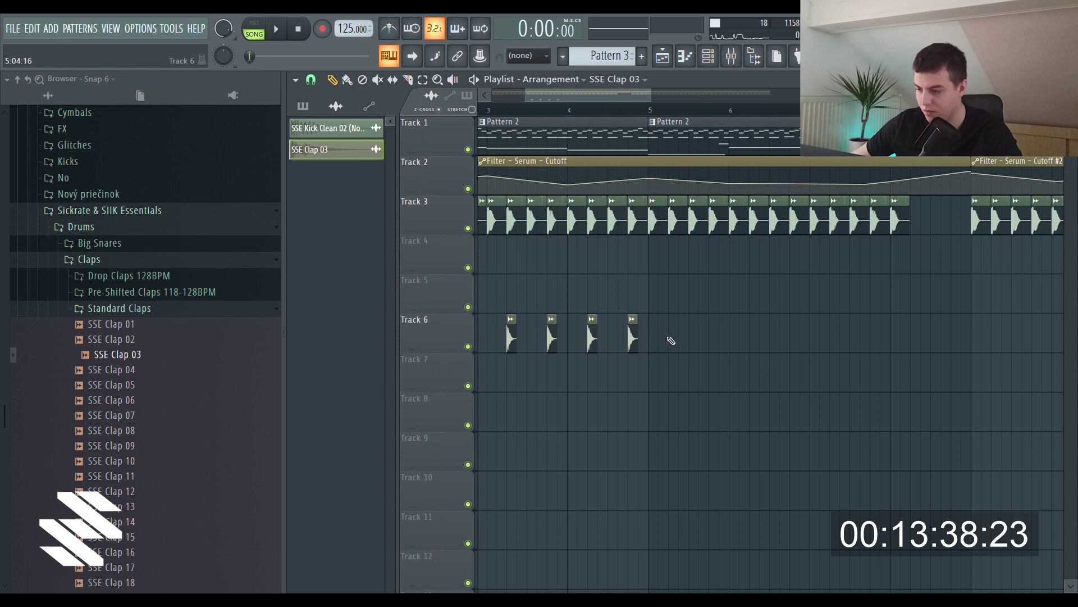
scroll(612, 108, down, 3)
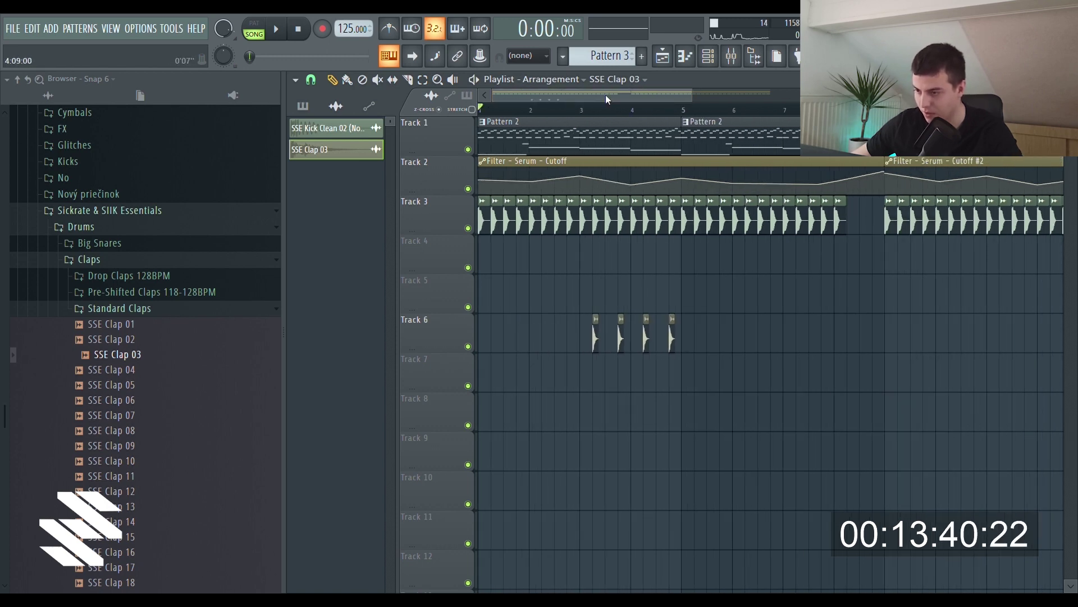
- Repeat the SSE Clap 03 clips on Track 6 so they fall on beats 2 and 4 from bar 5 through bar 16
scroll(619, 181, up, 3)
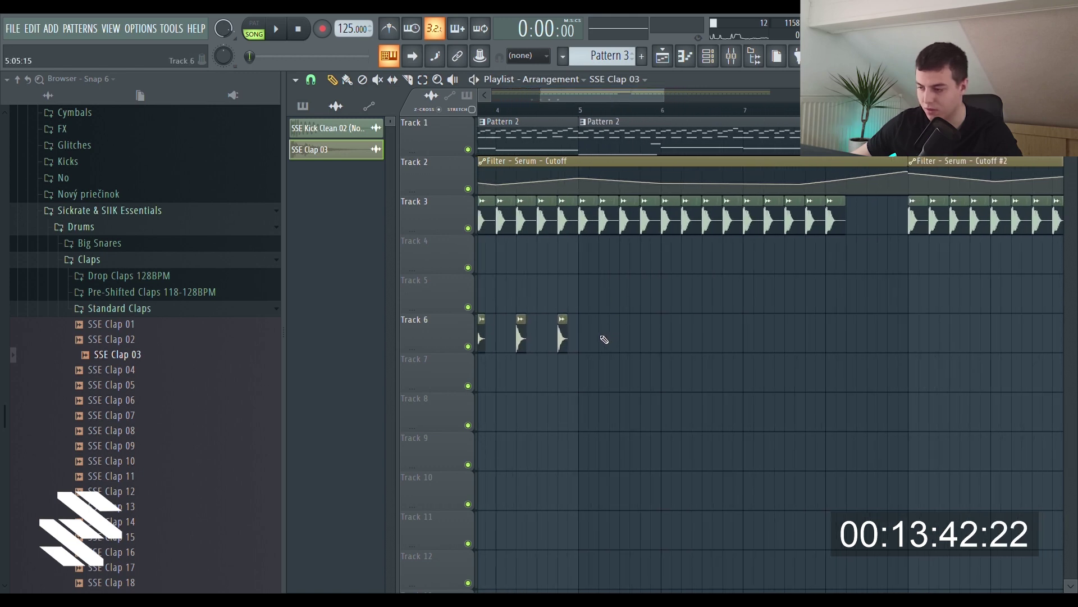
scroll(563, 95, down, 3)
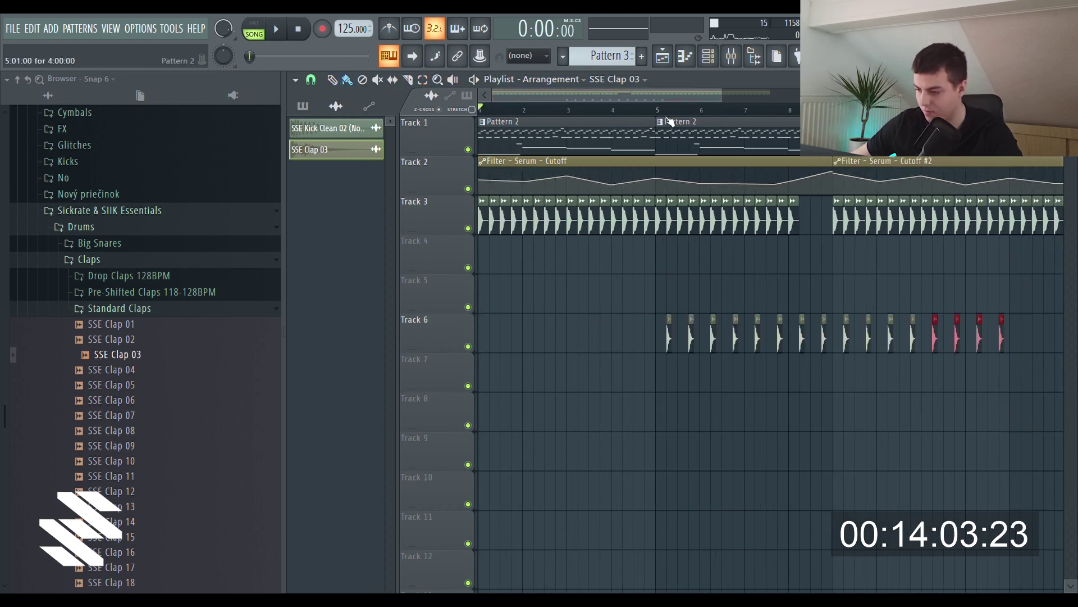
click(658, 108)
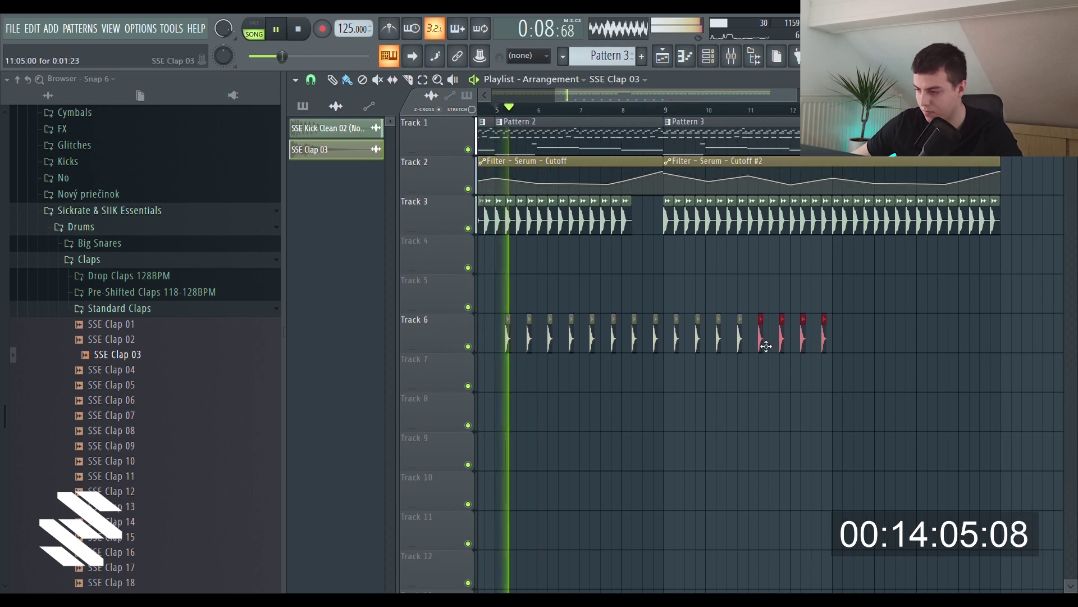
key(ctrl+b)
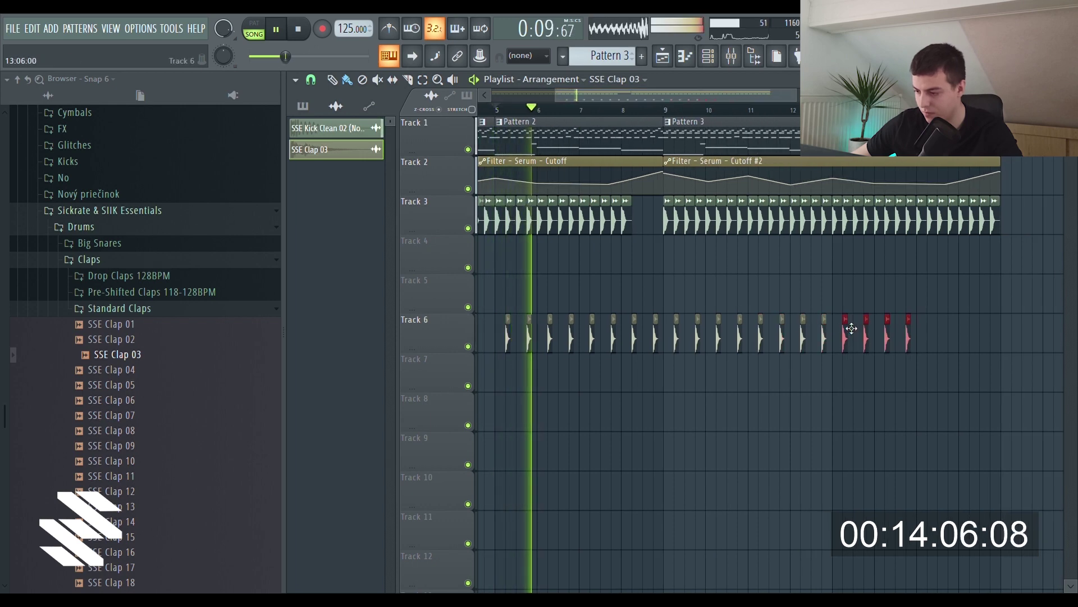
scroll(749, 95, up, 4)
scroll(748, 95, down, 3)
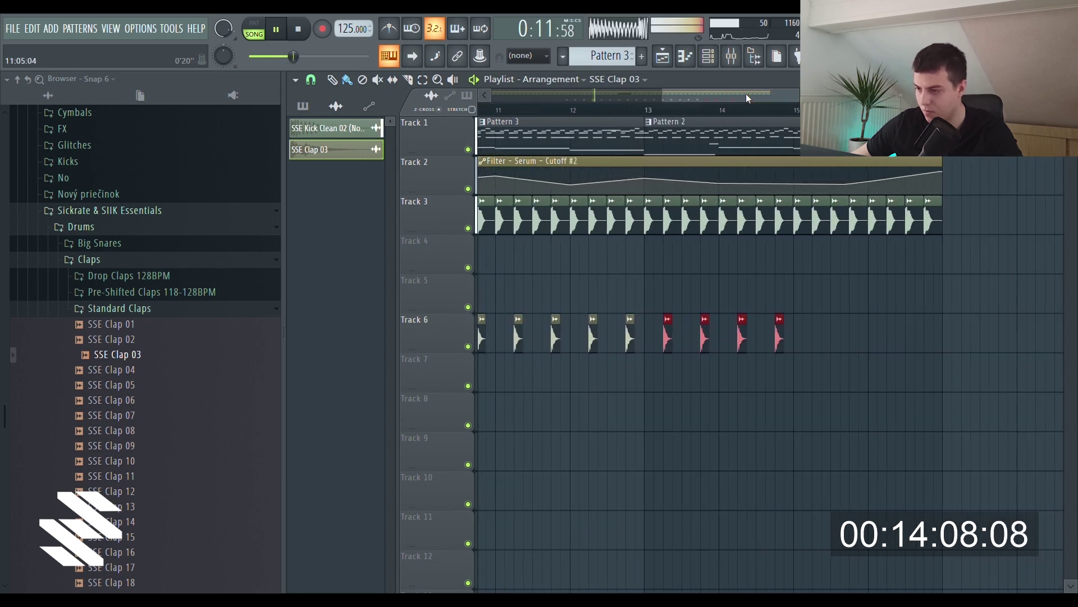
drag(672, 338, 820, 320)
drag(698, 110, 599, 99)
key(space)
scroll(599, 98, down, 3)
- Assign the kick sample to mixer track 8 and SSE Clap 03 to mixer track 9
click(611, 109)
double_click(640, 205)
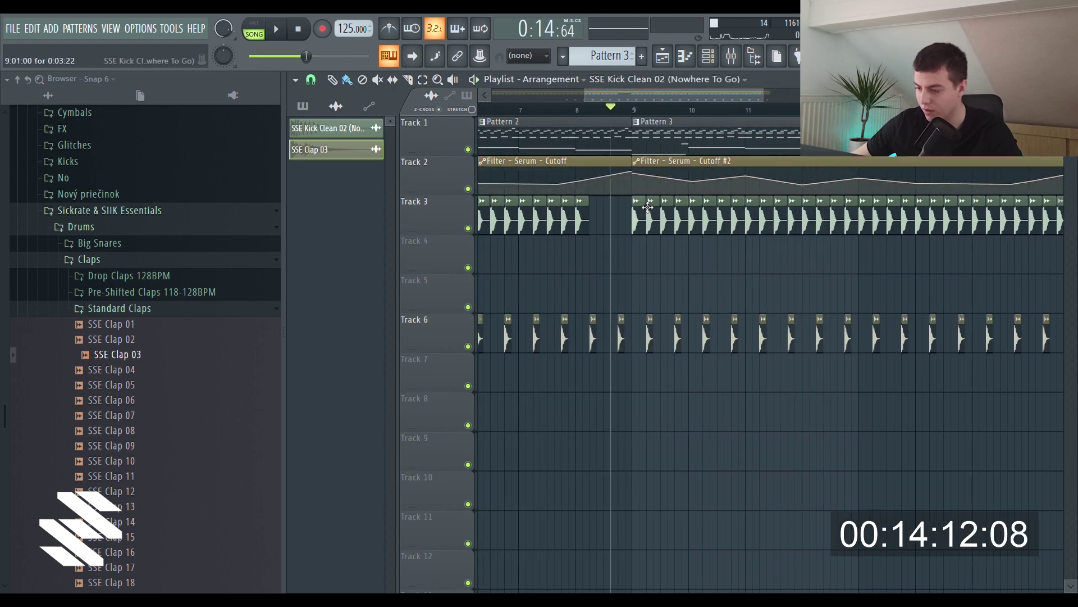
click(702, 201)
drag(685, 143, 689, 244)
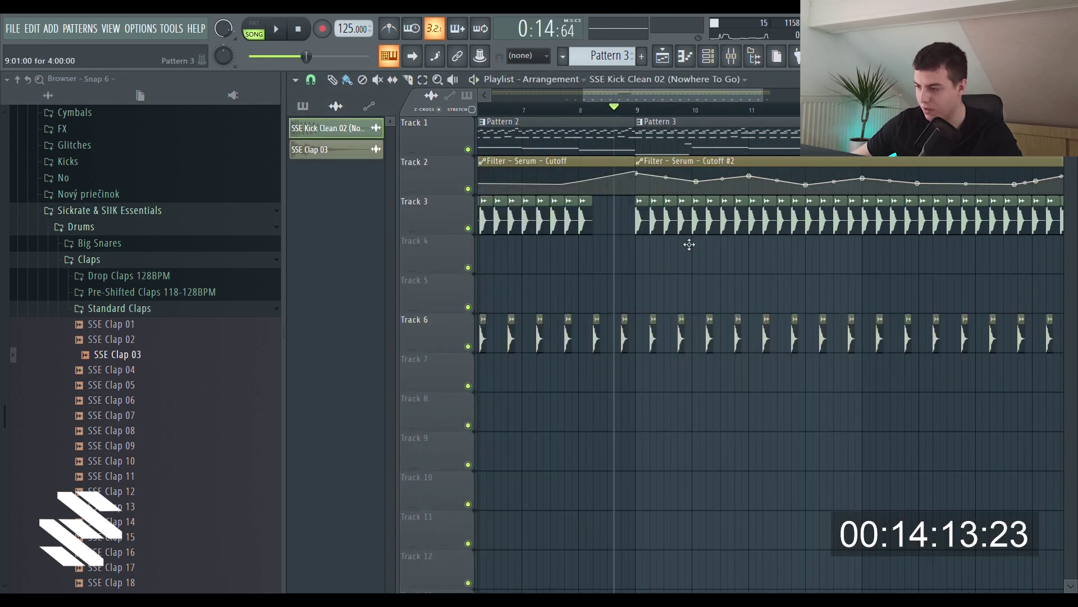
double_click(686, 333)
double_click(759, 242)
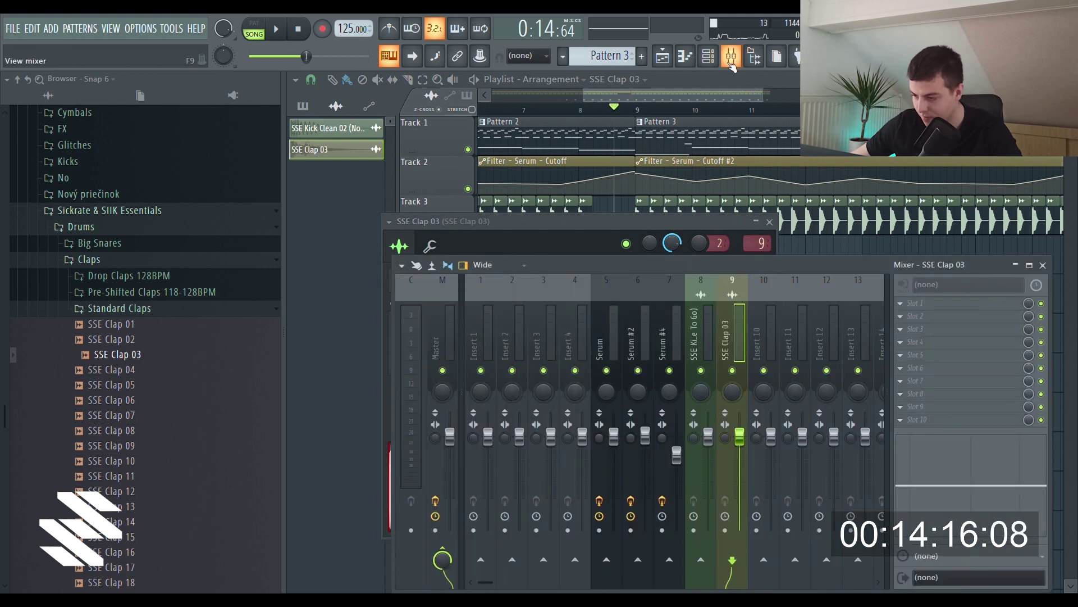
- Play the section around bar 9 and lower the mixer levels of the kick and SSE Clap 03 tracks to balance them
key(space)
click(708, 407)
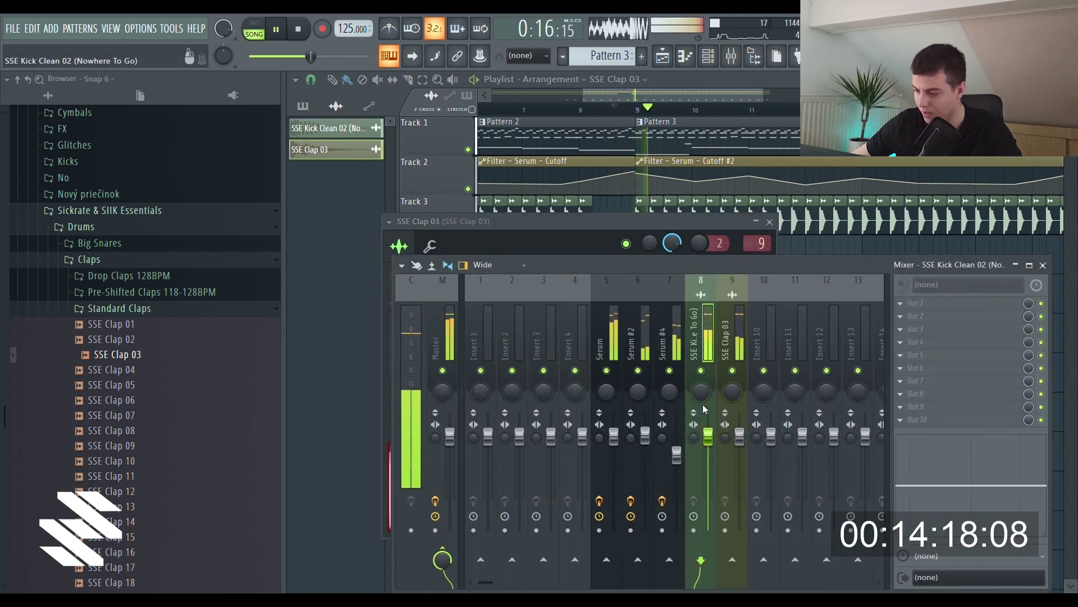
key(space)
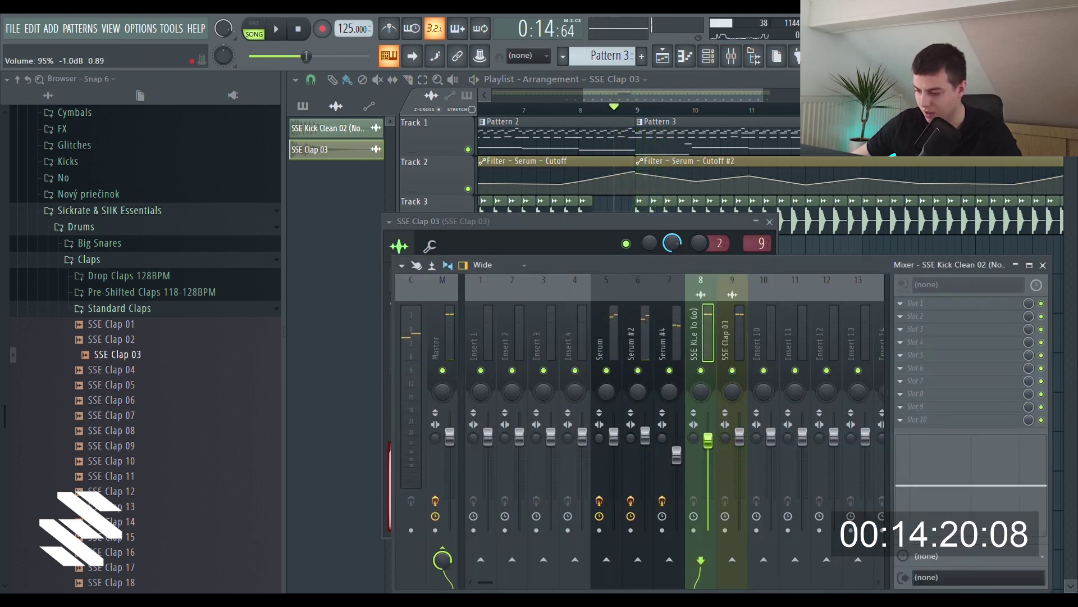
drag(745, 445, 746, 452)
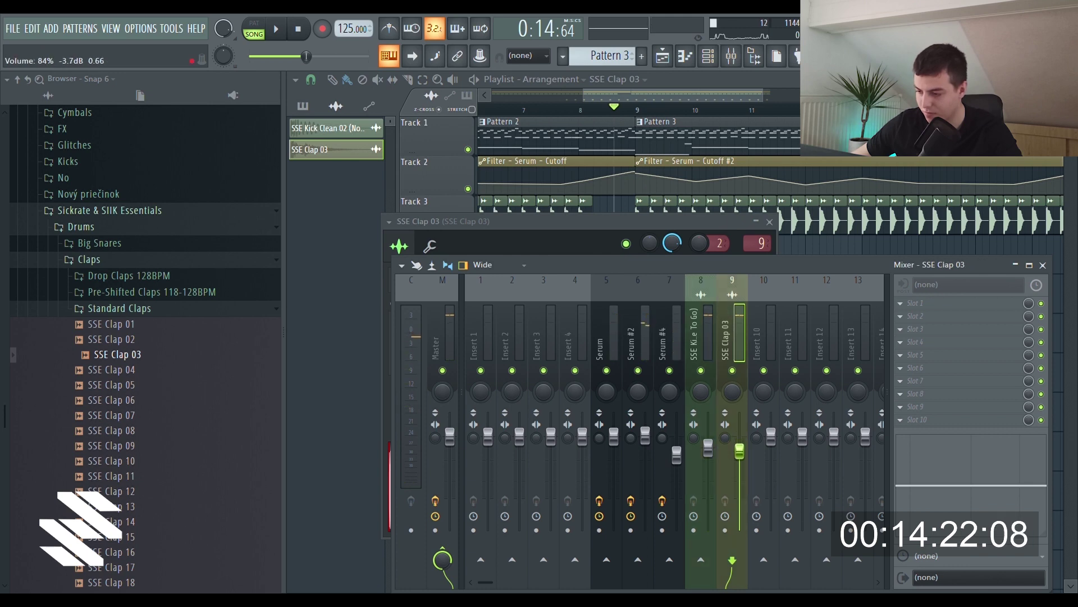
key(space)
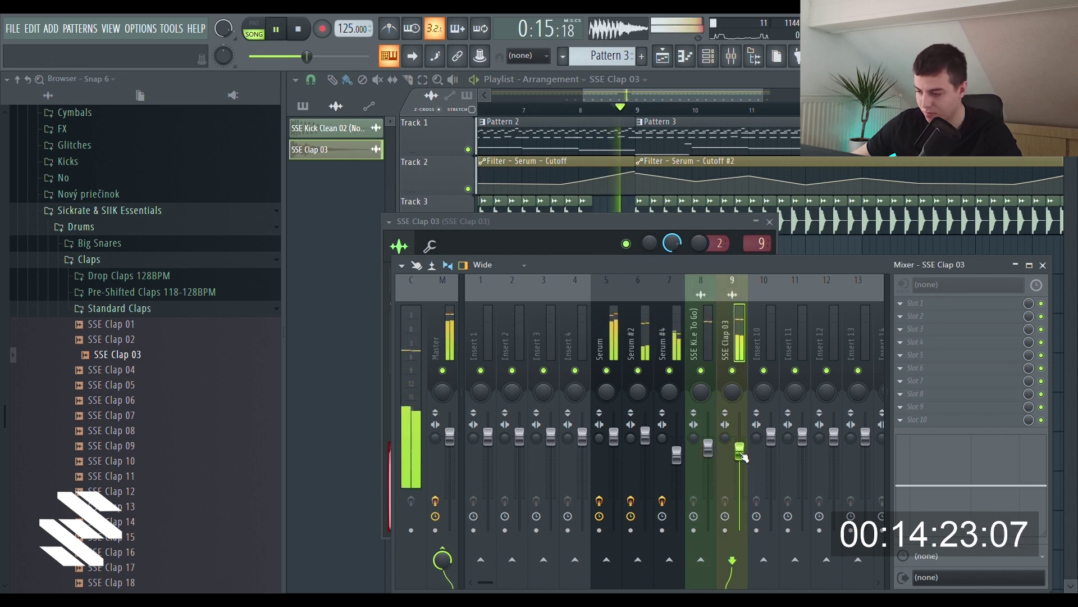
drag(738, 452, 738, 458)
click(708, 449)
click(737, 459)
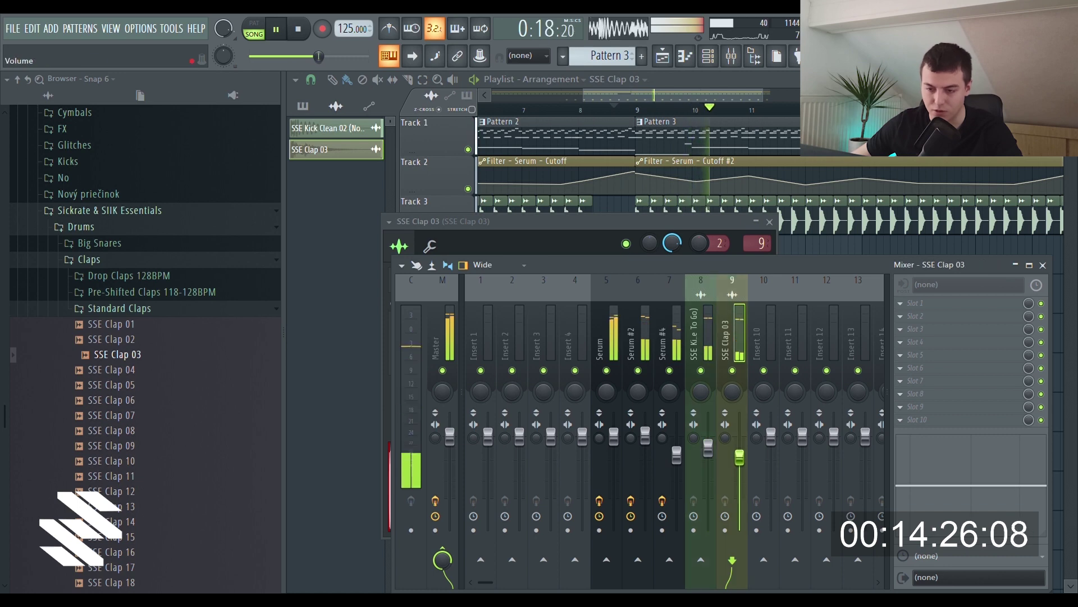
key(space)
key(F12)
- Browse the Popular Packs to the drums folder of the sample pack in 789ten.com - The DubVision Producer Pack v3
scroll(153, 286, up, 6)
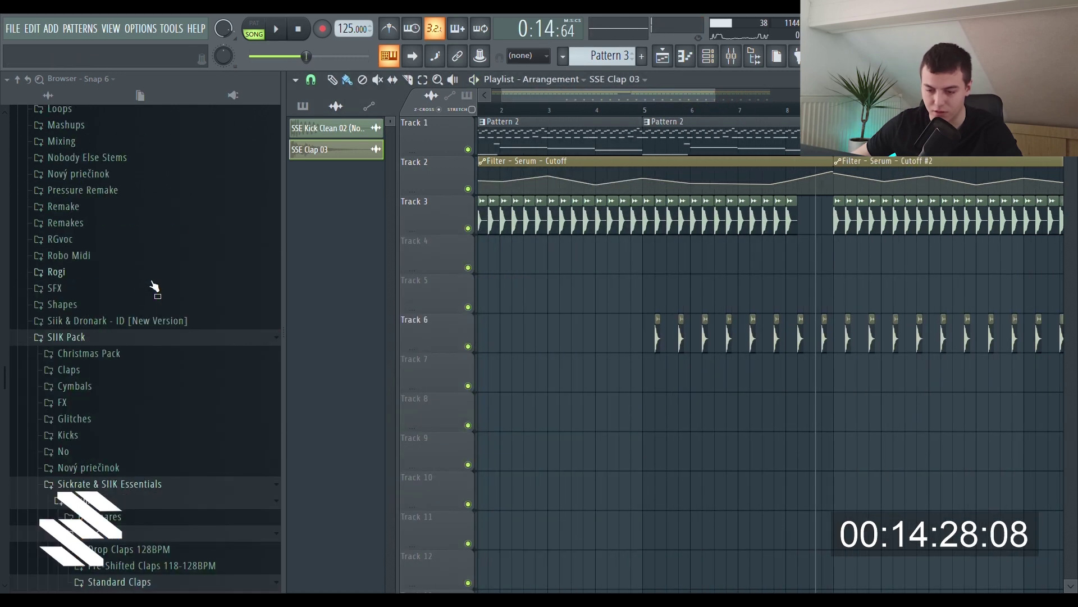
scroll(153, 287, up, 20)
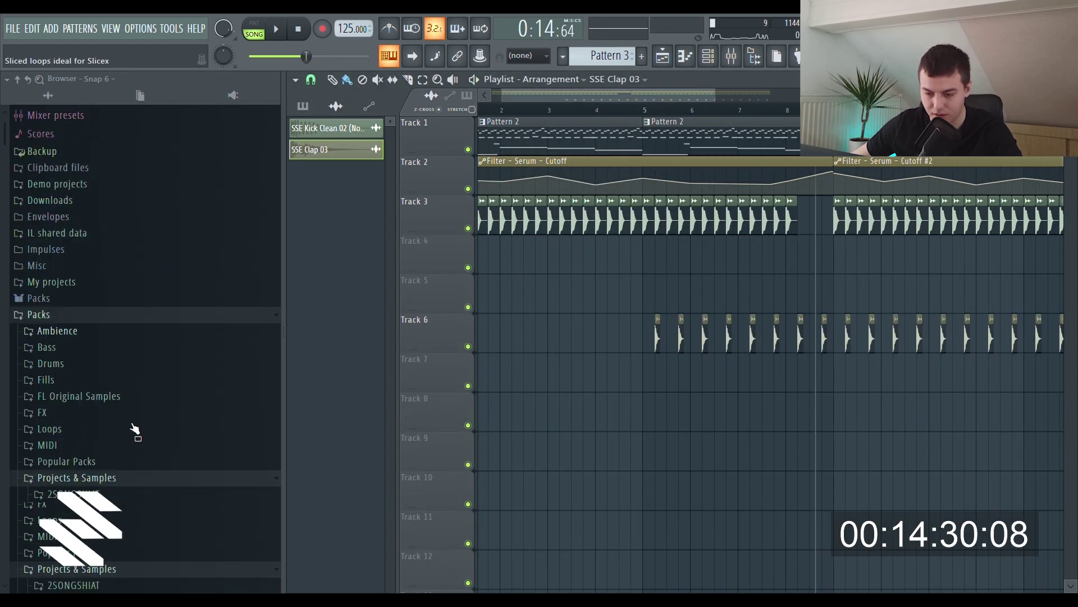
scroll(132, 428, down, 4)
click(88, 370)
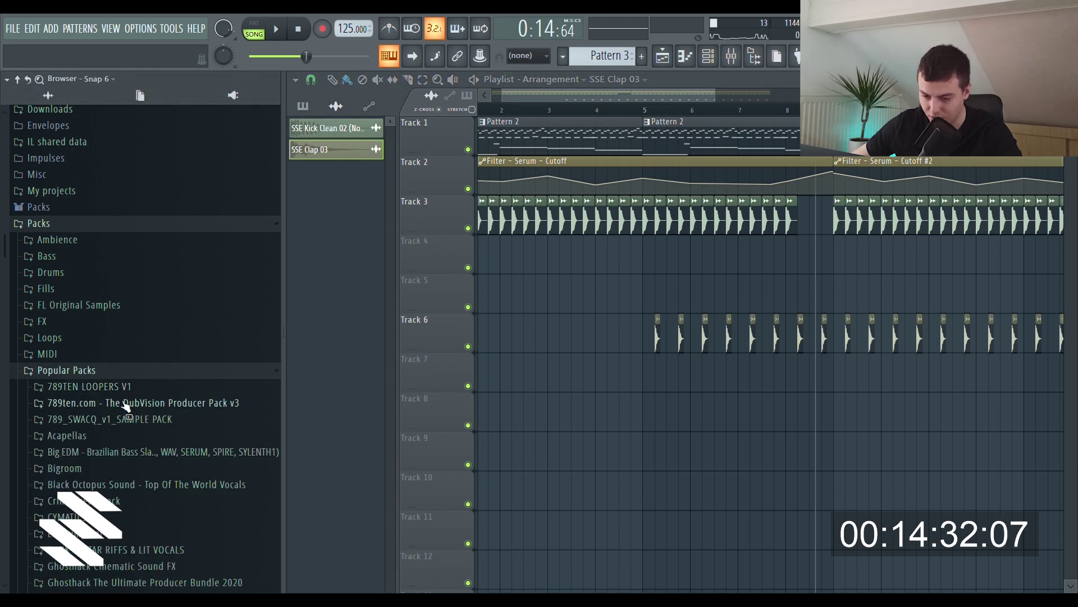
click(141, 404)
click(108, 471)
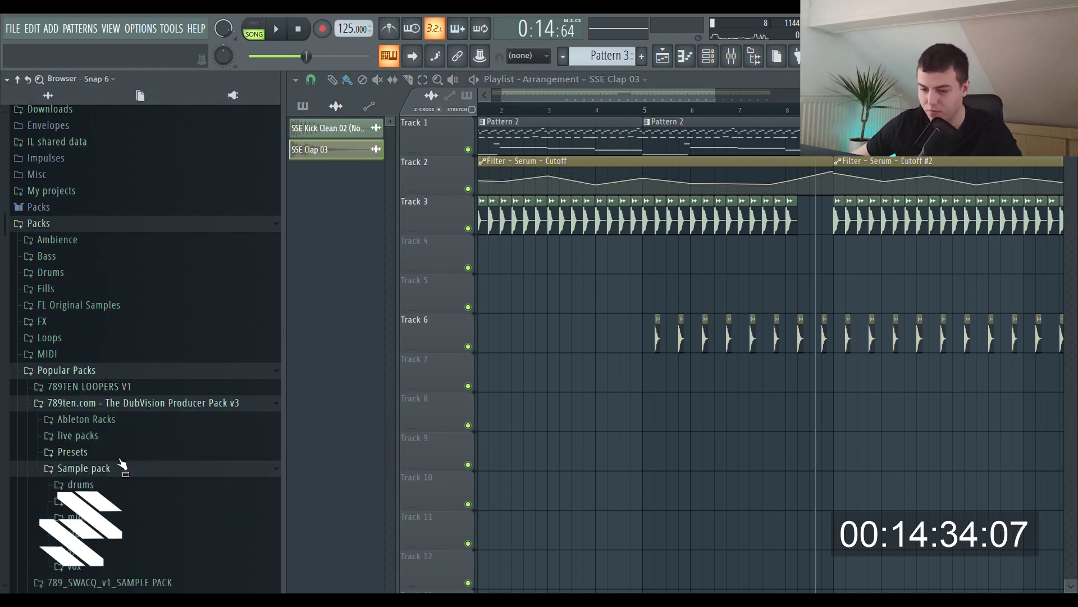
scroll(112, 427, down, 4)
drag(657, 91, 610, 96)
click(96, 386)
click(97, 386)
click(100, 302)
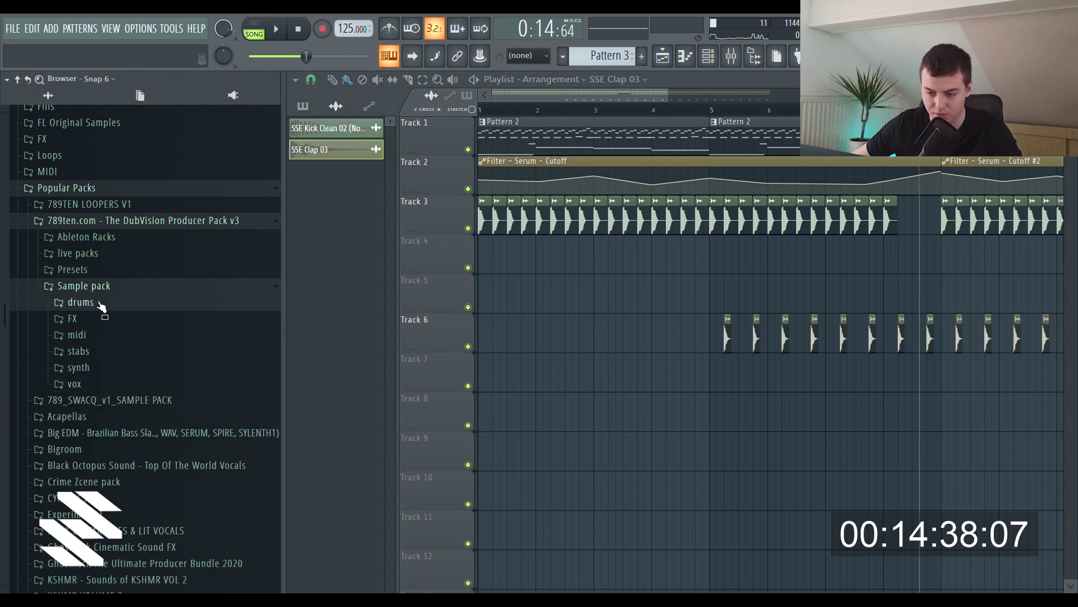
- Audition the samples in the claps folder and add clap enhancer to Track 7 of the playlist
click(121, 324)
drag(124, 392, 121, 405)
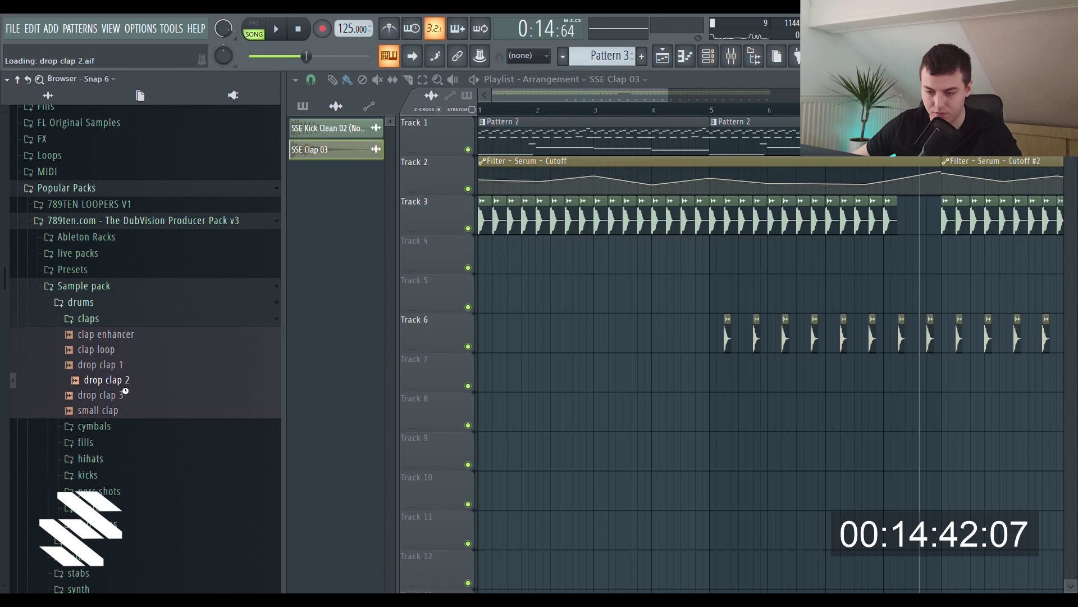
click(123, 351)
click(122, 337)
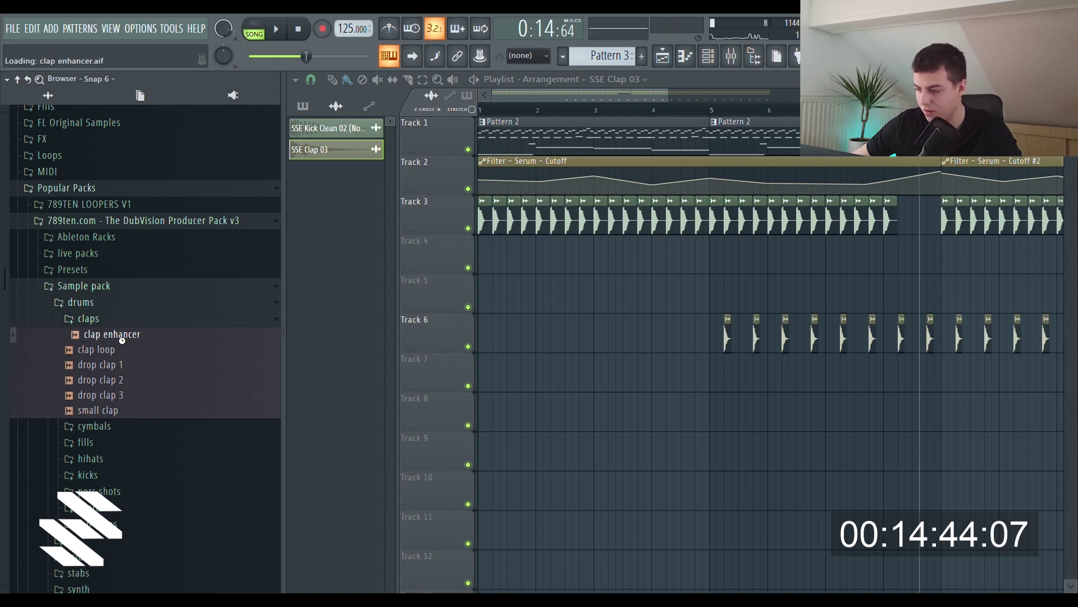
drag(201, 361, 986, 382)
- Place clap enhancer on Track 7 under the claps on beats 2 and 4 of bars 9 and 10
scroll(751, 368, up, 5)
drag(658, 394, 579, 390)
click(666, 382)
click(777, 383)
click(877, 381)
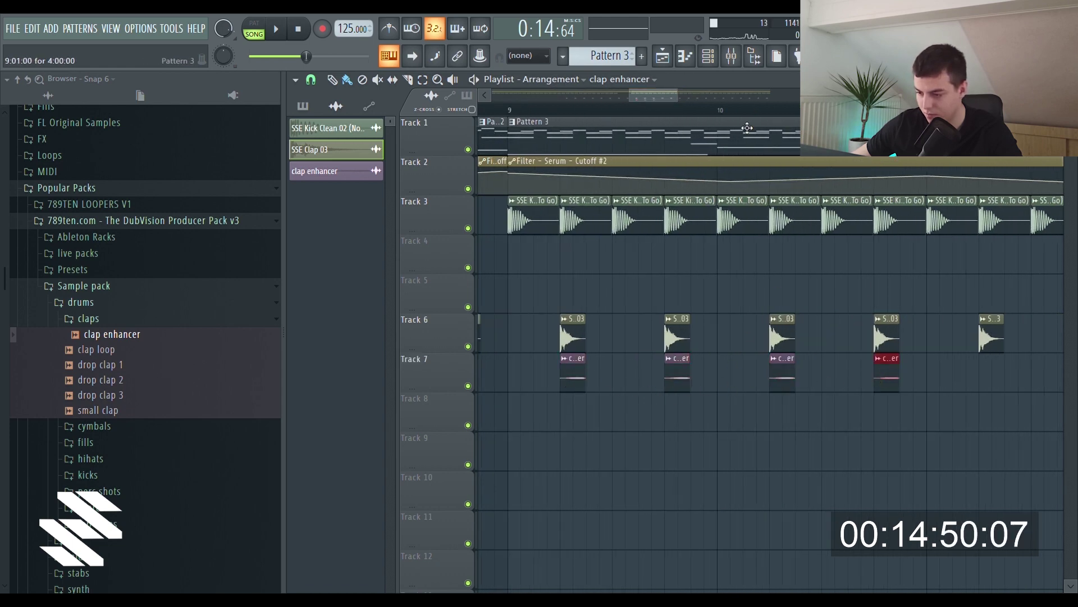
- Lengthen the clap enhancer clip to two beats and repeat it on Track 7 under every clap from bar 11 through bar 16
scroll(747, 135, down, 3)
scroll(651, 247, down, 1)
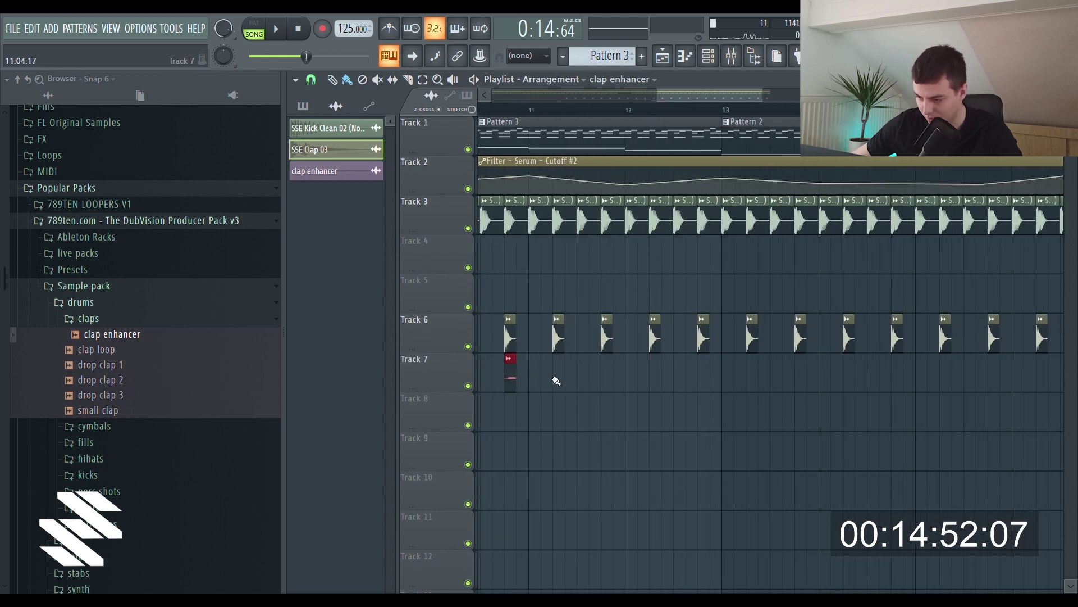
drag(564, 386, 605, 395)
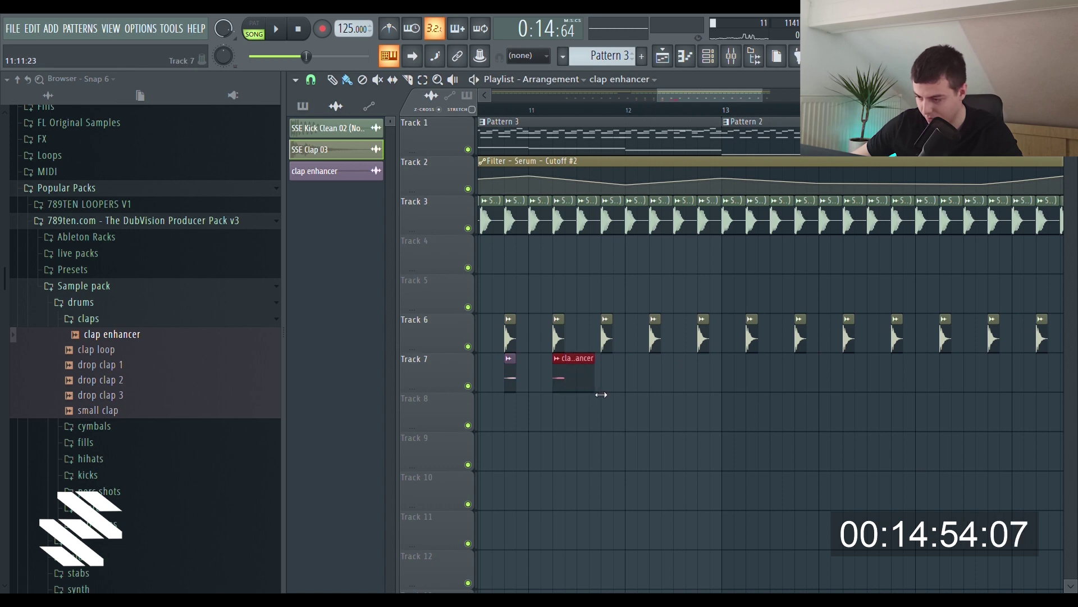
click(596, 388)
drag(604, 380, 740, 383)
right_click(688, 388)
click(604, 380)
drag(607, 382, 1058, 384)
scroll(899, 391, down, 2)
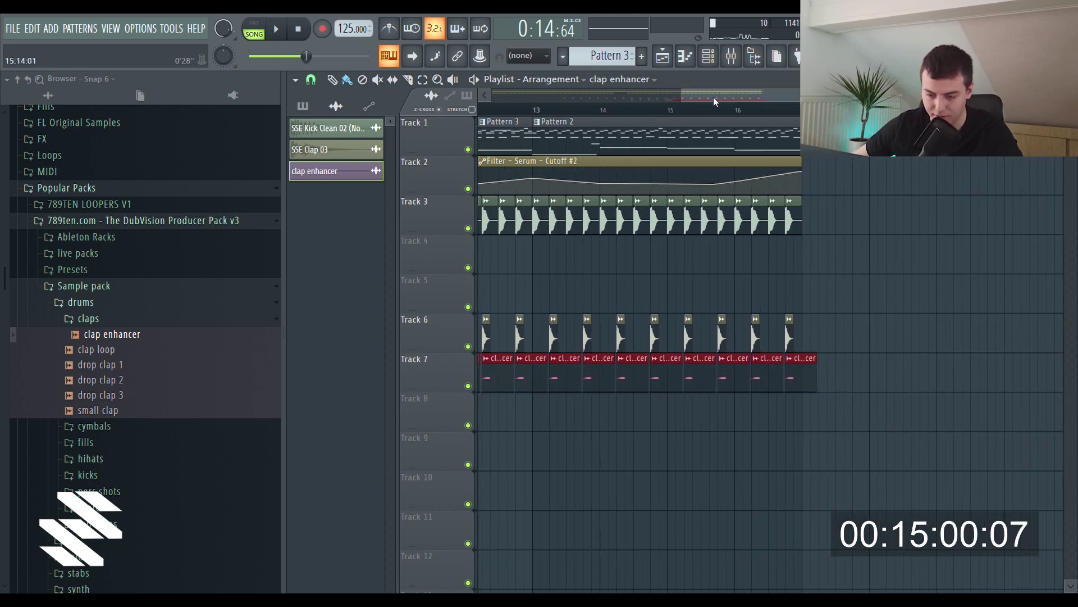
drag(713, 98, 564, 97)
- Add short ride from the cymbals folder to Track 8 on every beat from bar 9 through bar 16
click(112, 427)
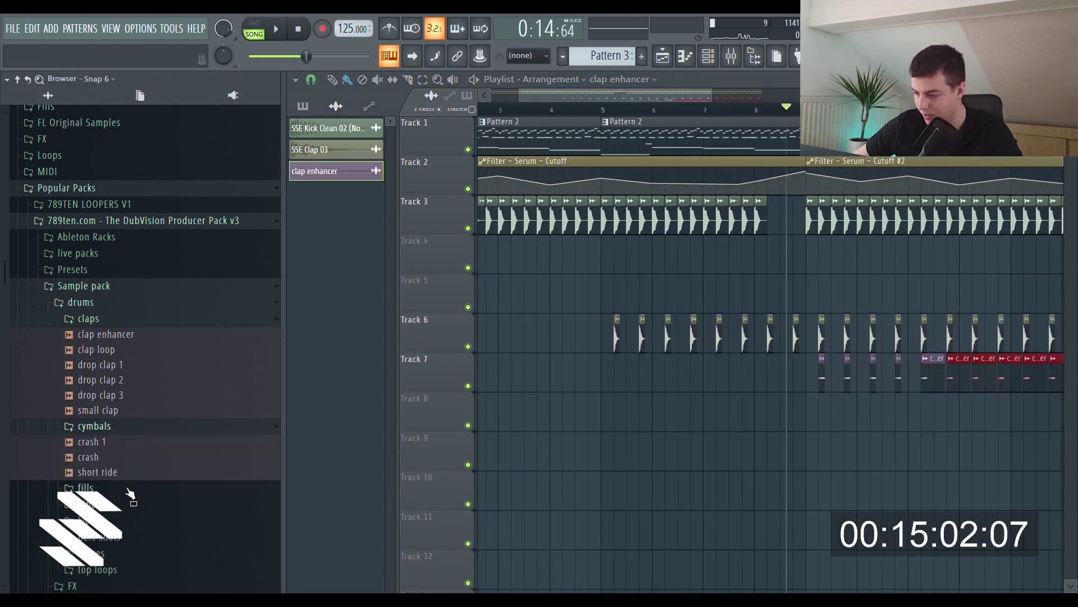
mouse_move(236, 470)
mouse_down()
mouse_move(825, 414)
mouse_move(810, 418)
mouse_move(1065, 416)
mouse_move(1072, 369)
mouse_up()
drag(853, 110, 874, 109)
scroll(899, 219, down, 2)
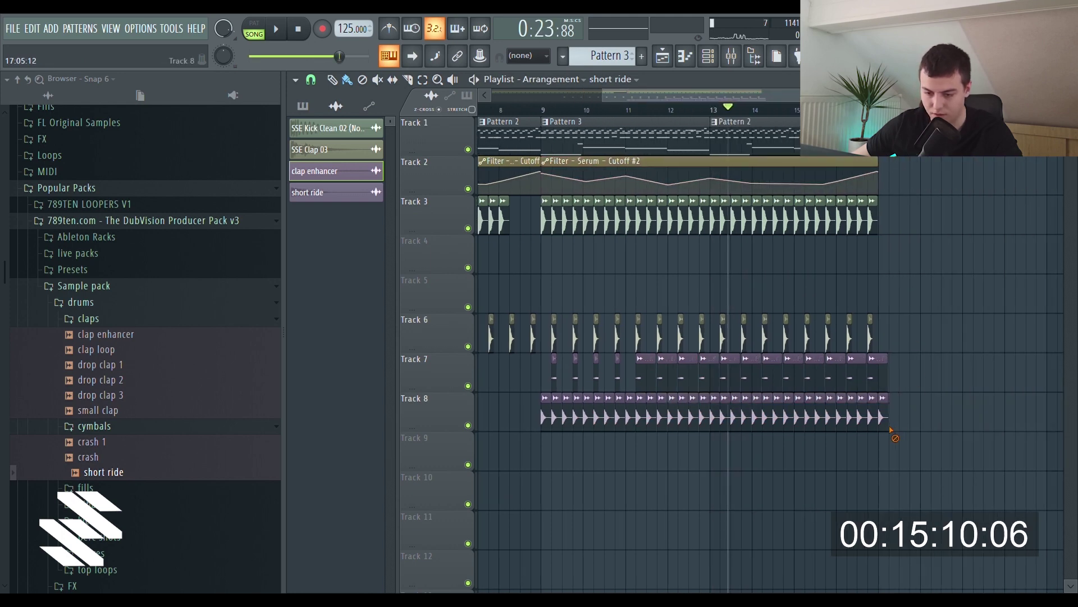
key(shift+4)
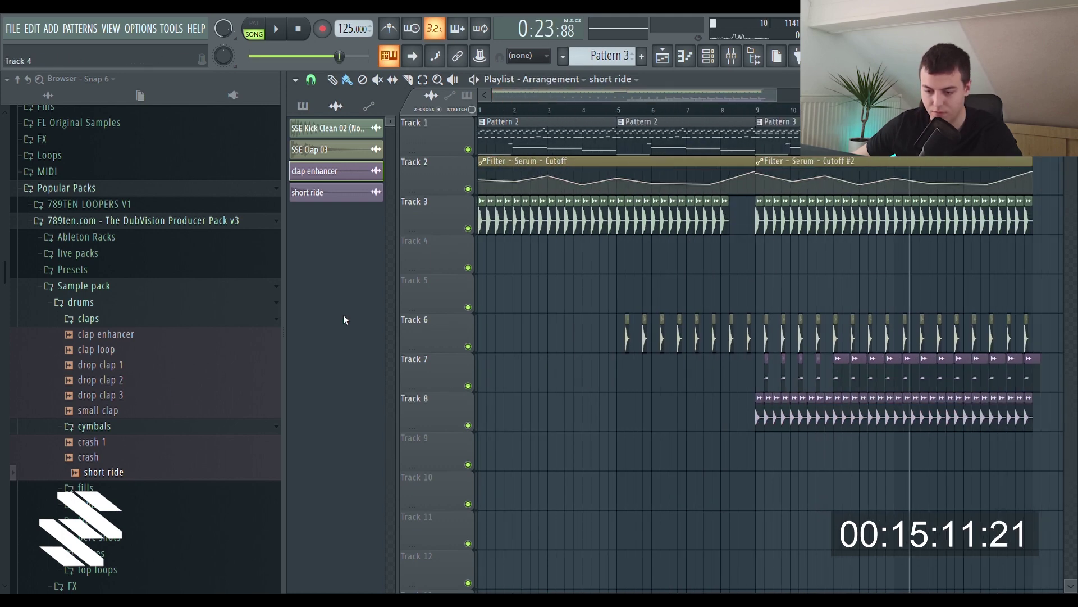
- Audition the crash and hihat samples, and place hihat 3 on the off-beats of Track 9
click(122, 457)
click(120, 444)
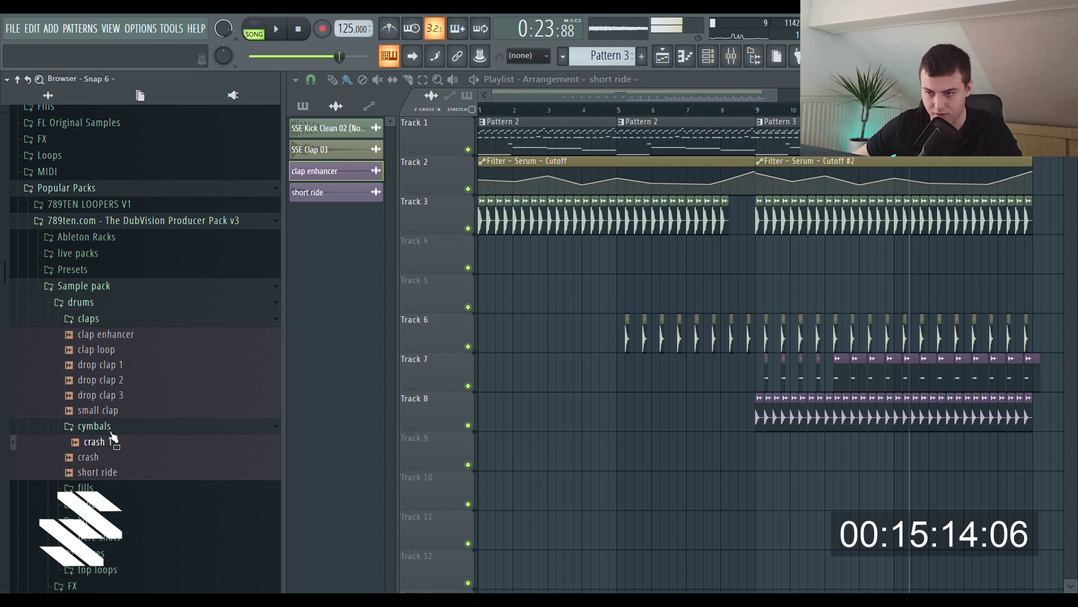
click(112, 504)
scroll(113, 518, down, 2)
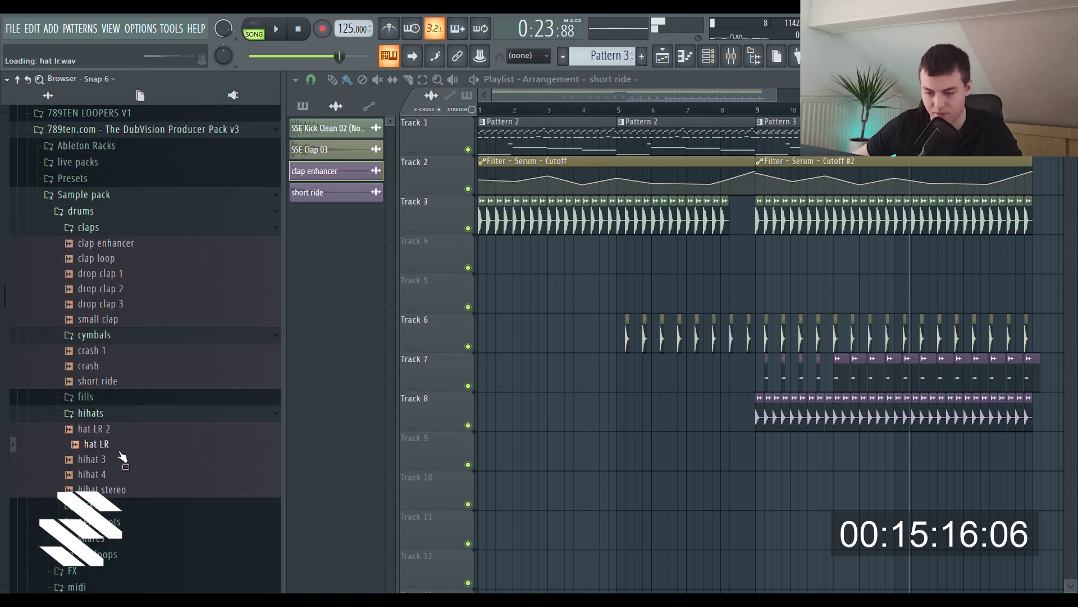
click(122, 476)
click(119, 465)
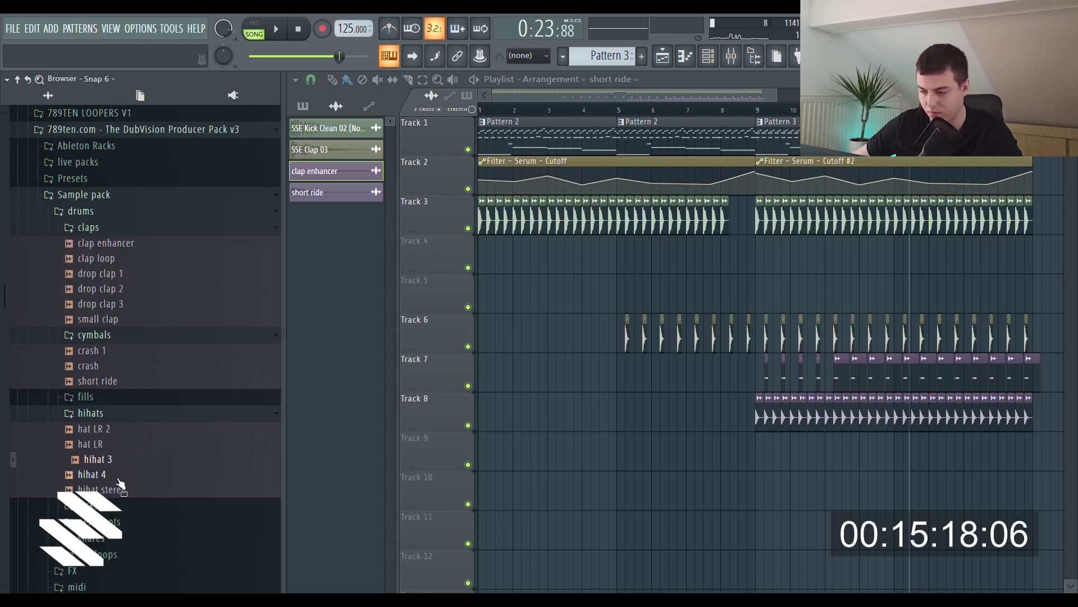
drag(116, 465, 537, 422)
scroll(639, 96, up, 3)
scroll(556, 366, down, 2)
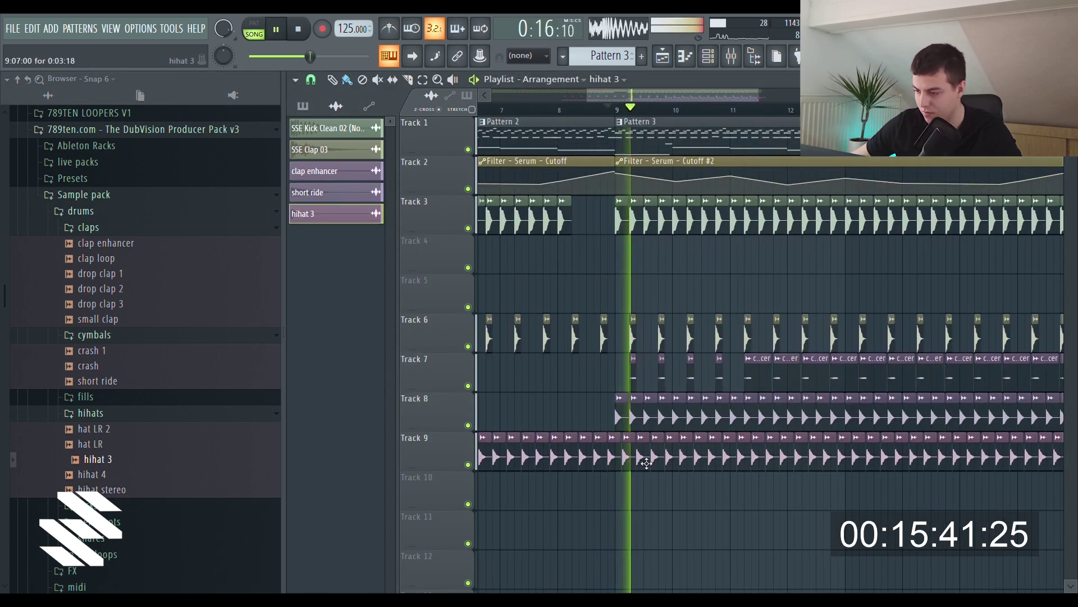
- Assign hihat 3 to mixer track 10 and lower its level to about that of the clap
double_click(646, 463)
click(668, 153)
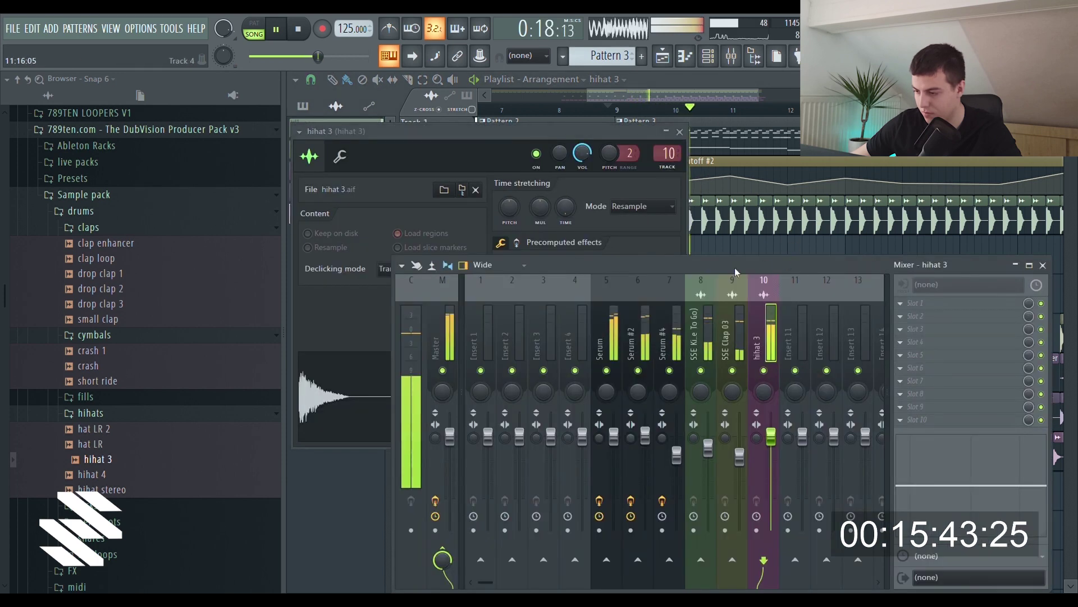
drag(770, 437, 771, 456)
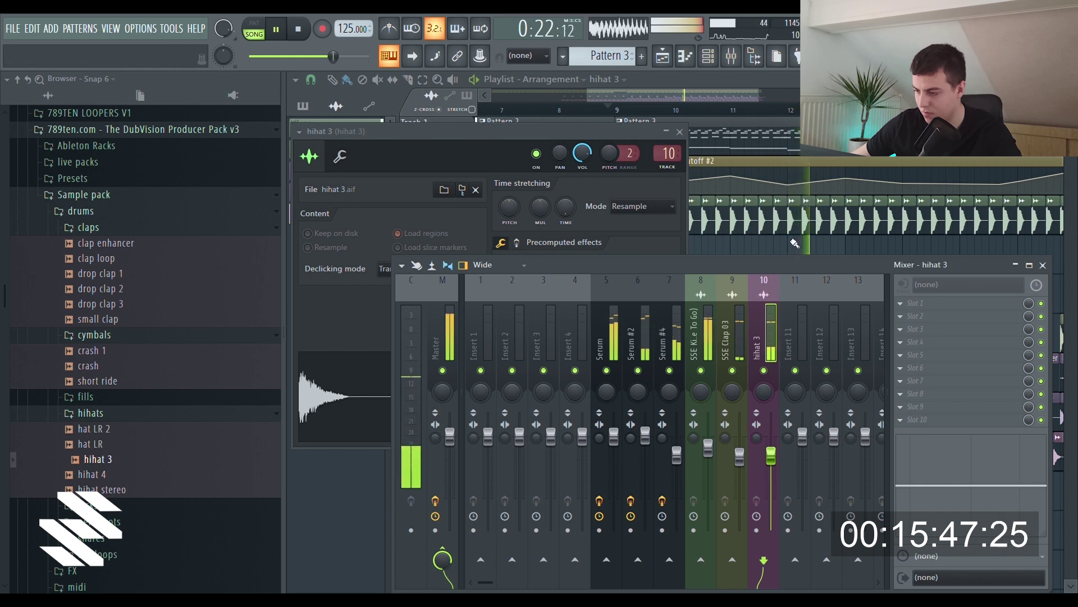
key(F5)
- Assign clap enhancer to its own mixer track and adjust its level slightly
double_click(820, 380)
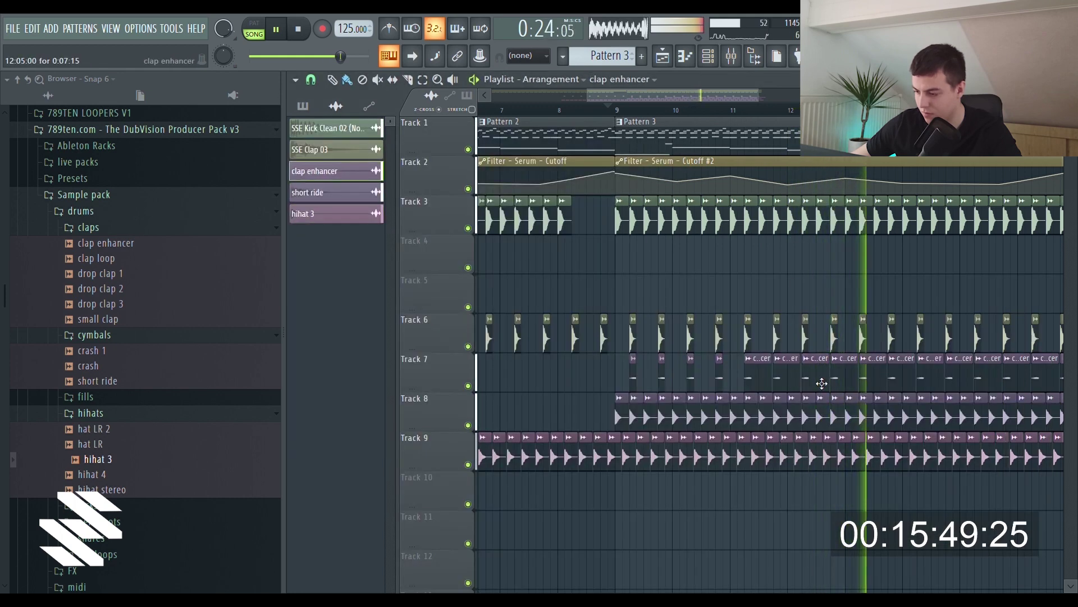
key(ctrl+l)
drag(803, 436, 803, 438)
click(717, 91)
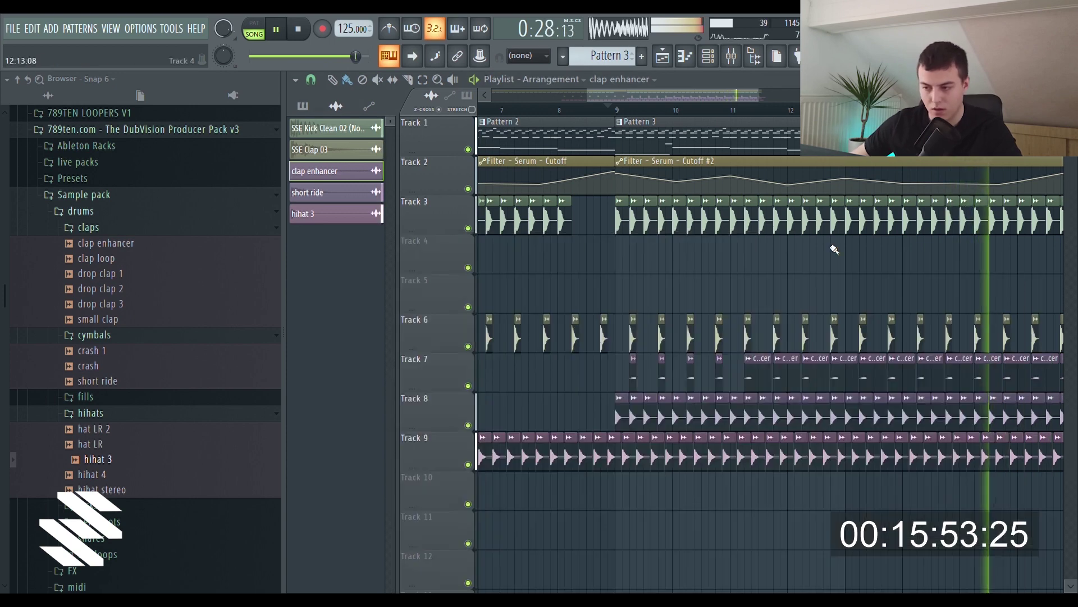
- Stop playback and return the song position to the start of bar 1
key(space)
scroll(716, 91, down, 3)
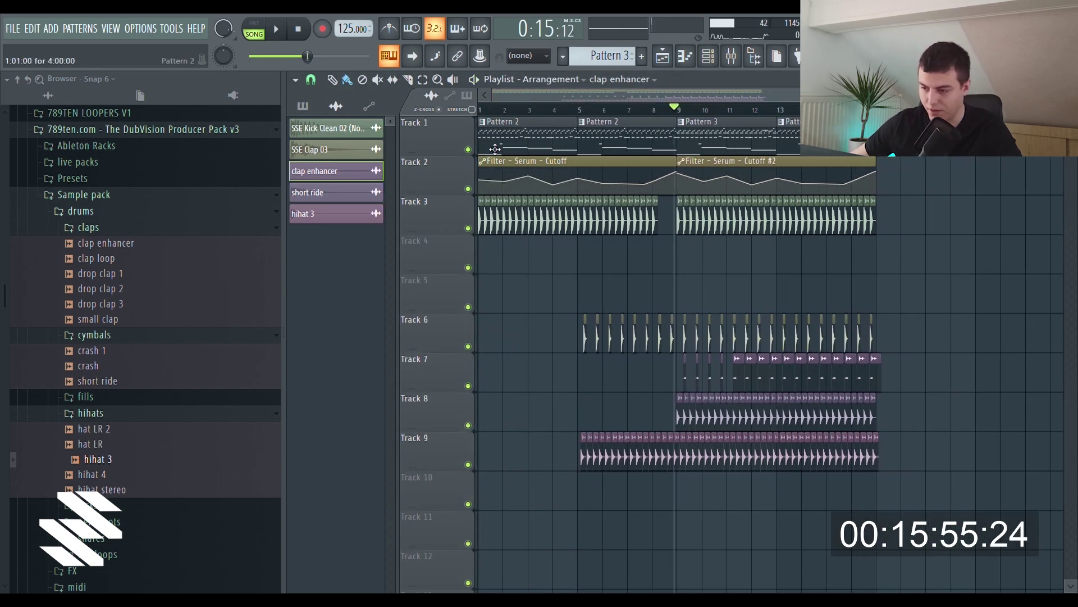
click(498, 111)
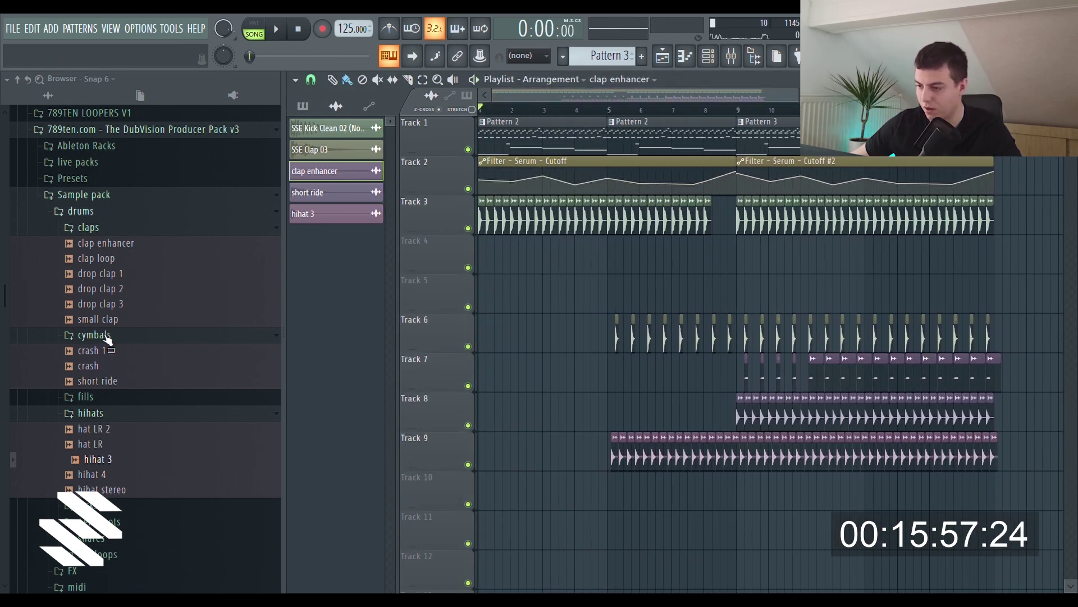
- Open Serum #2 from the unsorted channels and examine which internal effects its LD Take My Mind preset uses
scroll(657, 98, up, 1)
click(707, 55)
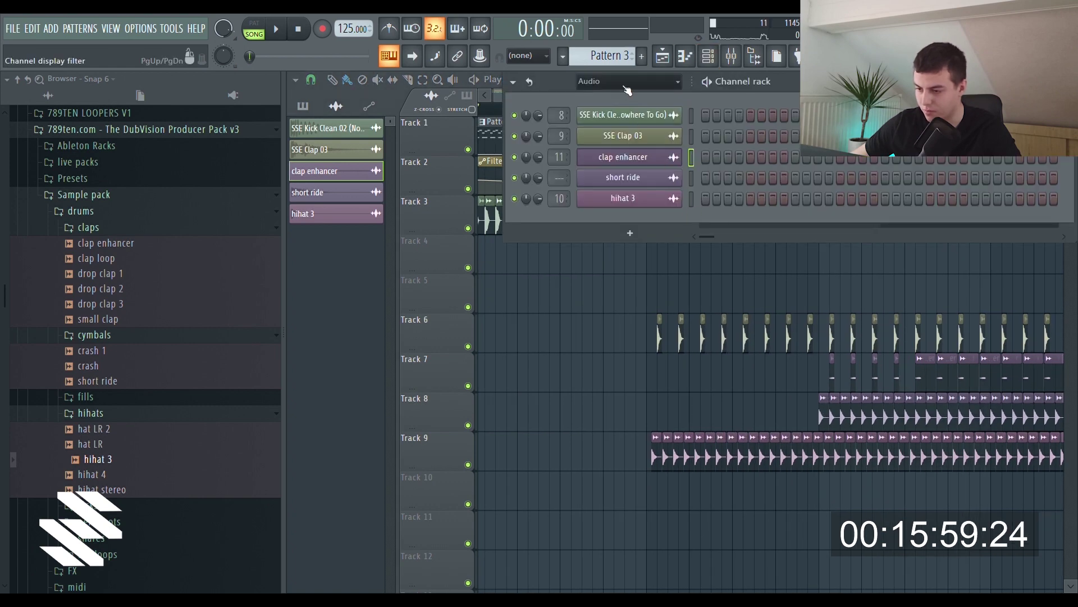
click(627, 91)
click(615, 141)
click(624, 238)
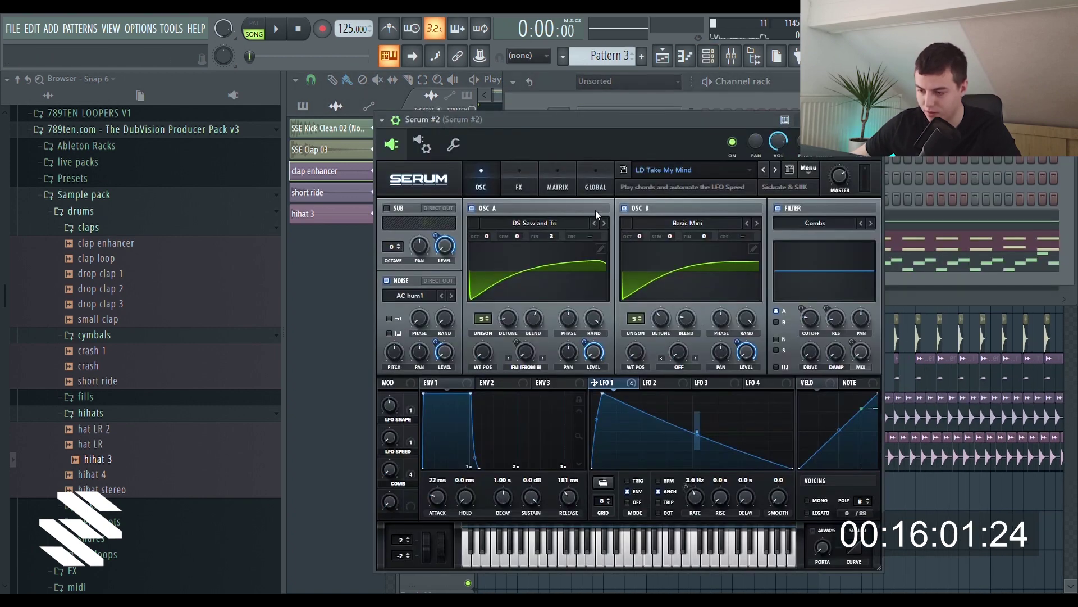
click(515, 187)
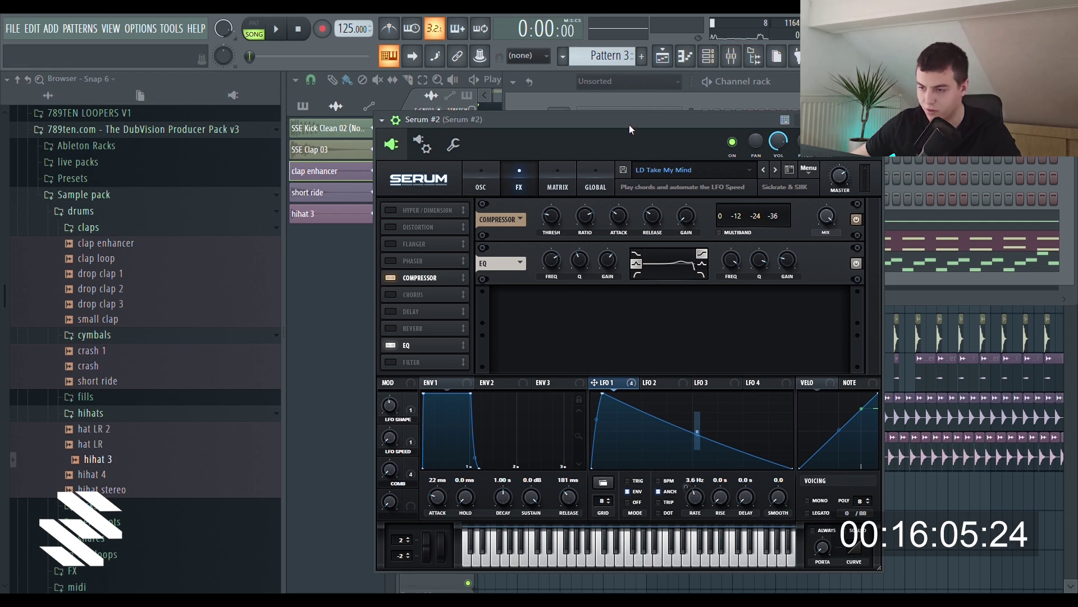
- Insert Delay in slot 6 of Serum #2's mixer track, enable ping-pong, keep the mix at 0%, and create an automation clip for the mix
click(732, 65)
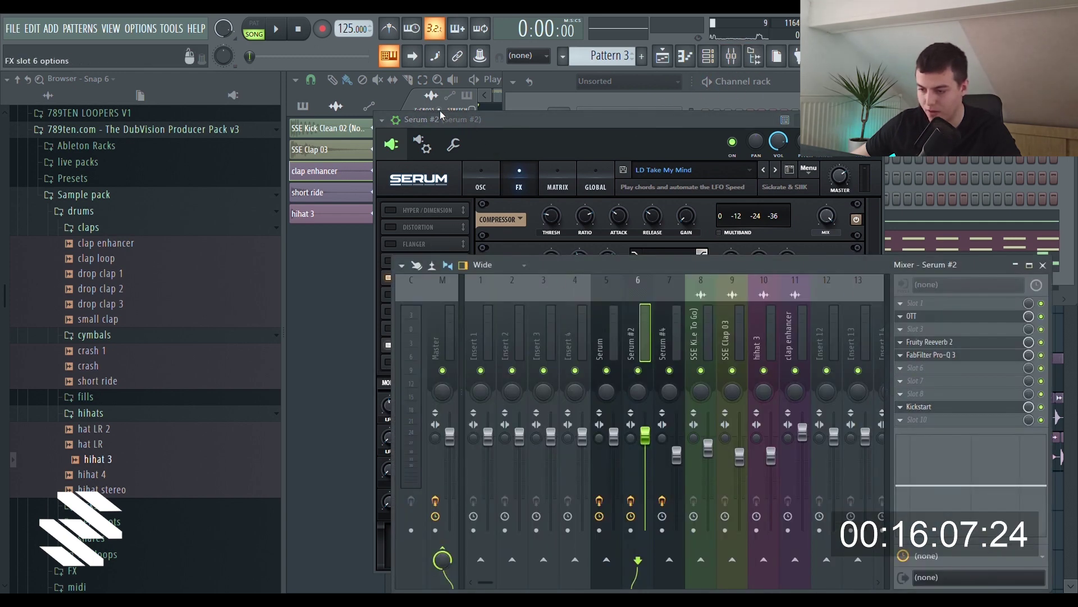
click(462, 279)
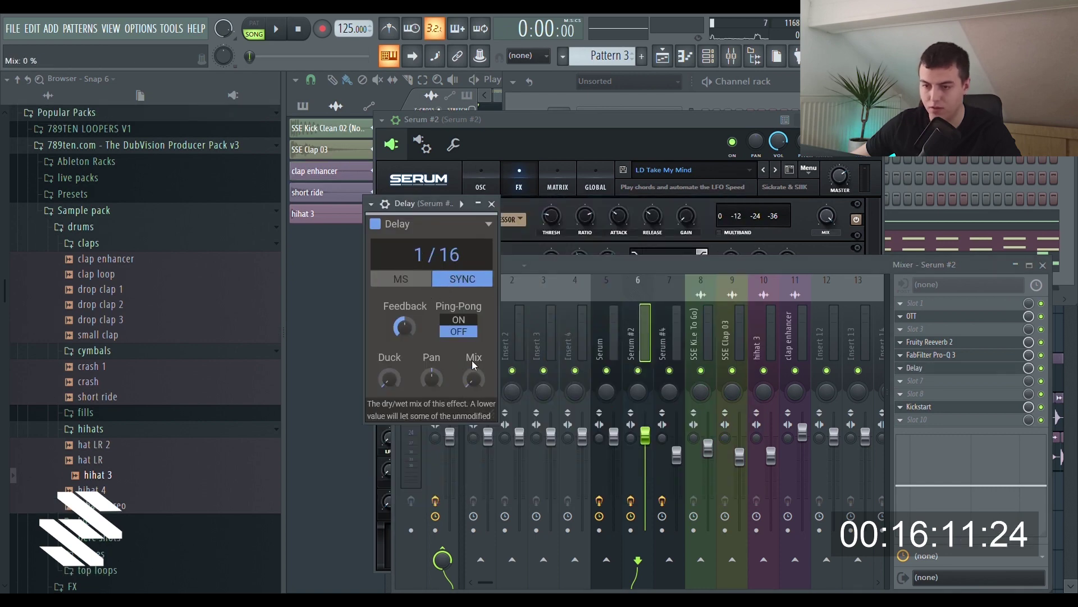
click(458, 319)
drag(474, 378, 473, 422)
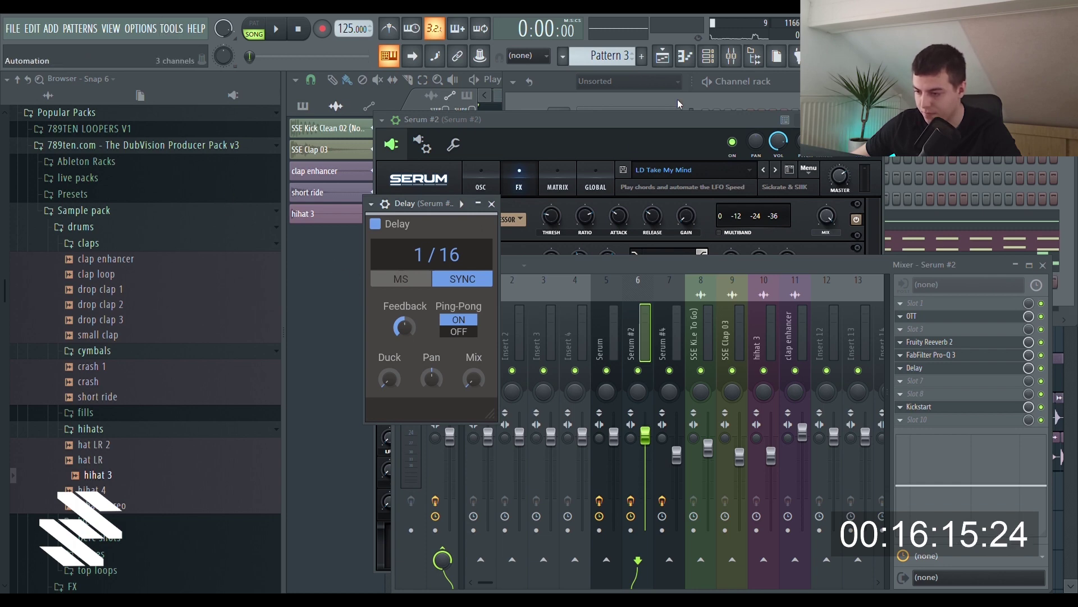
- Shape the Delay mix automation on Track 4 as a curved rise in late bar 2, peaking at bar 3 and dropping straight back to zero
scroll(630, 102, up, 3)
key(space)
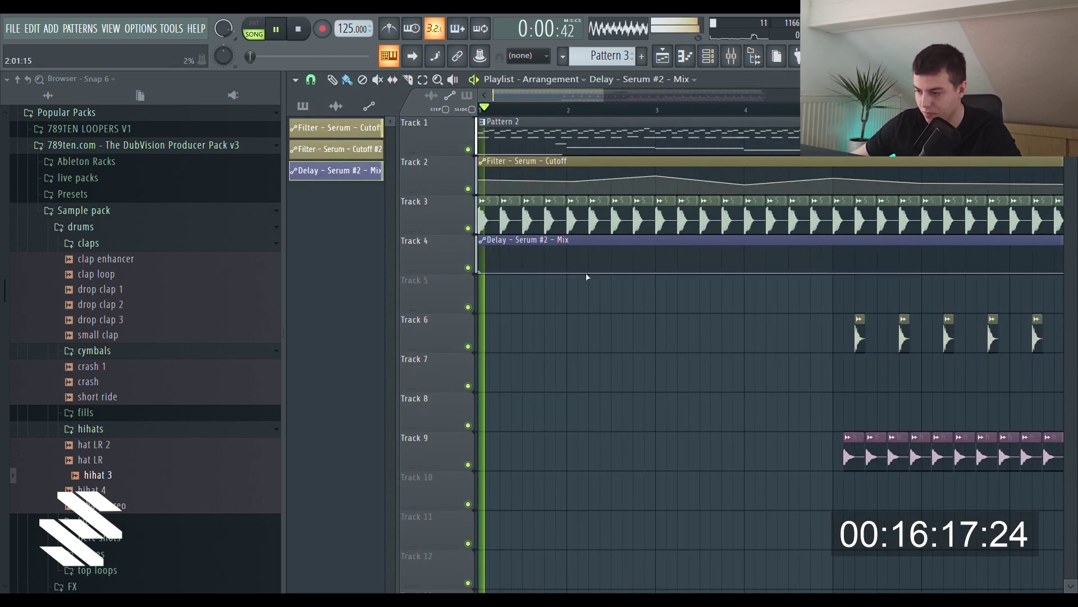
drag(653, 271, 656, 250)
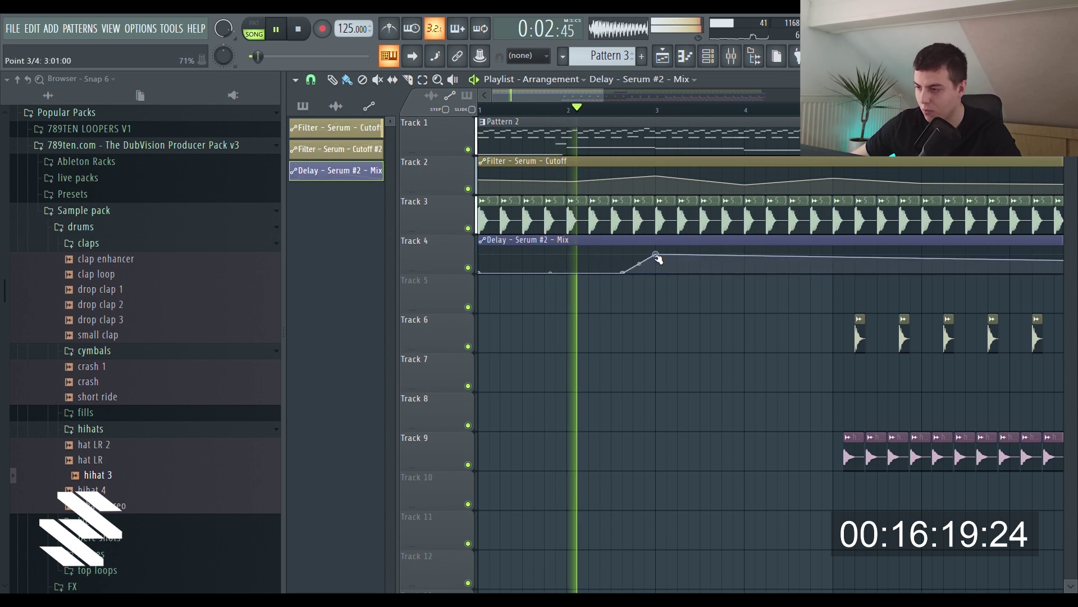
key(space)
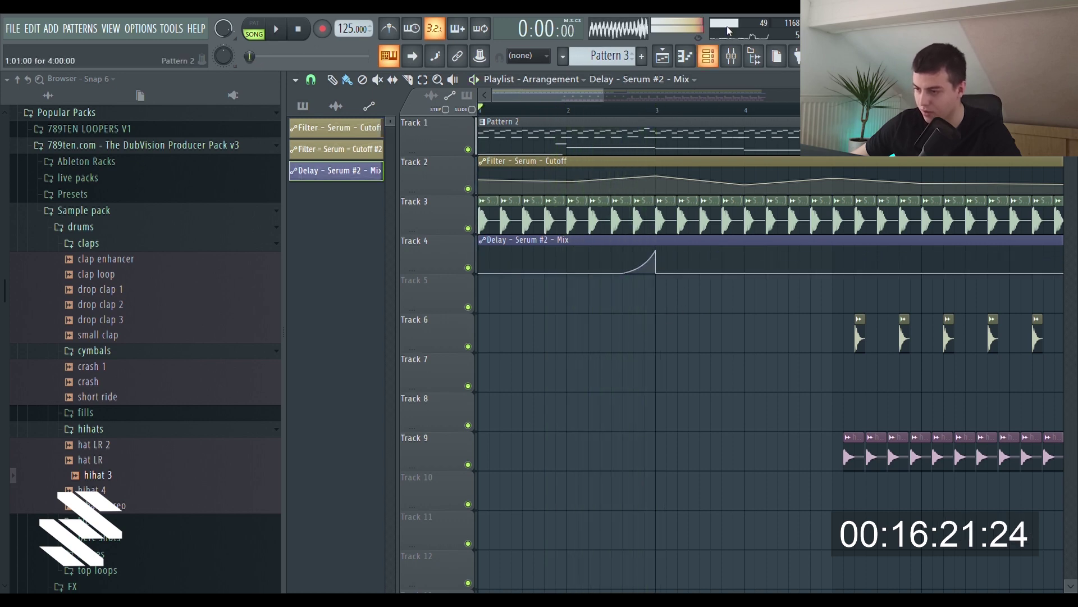
- Bring up the mixer and display the unsorted instrument channels in the channel rack
click(732, 56)
click(706, 56)
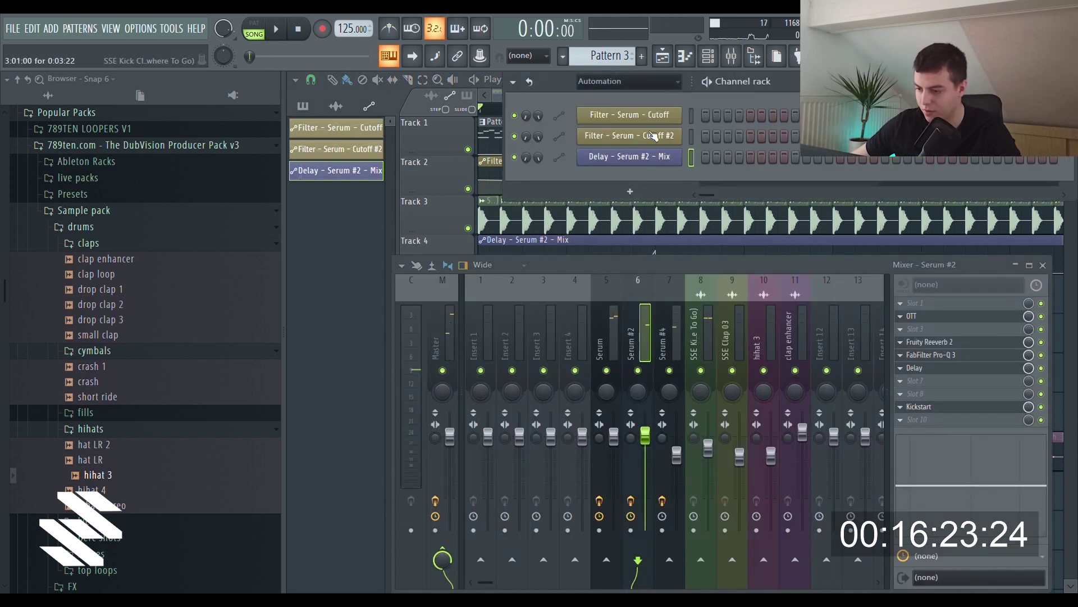
click(621, 83)
click(618, 137)
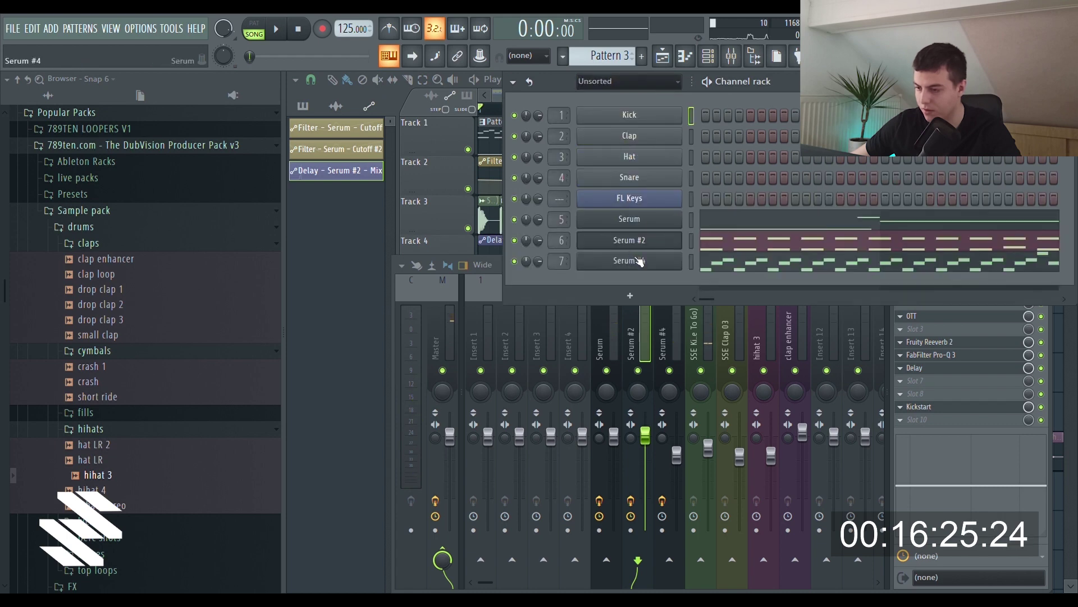
- Shape a curved rise in the Serum #2 delay mix automation to about 90% at the end of bar 4, dropping to zero at bar 5
click(634, 245)
click(663, 64)
key(space)
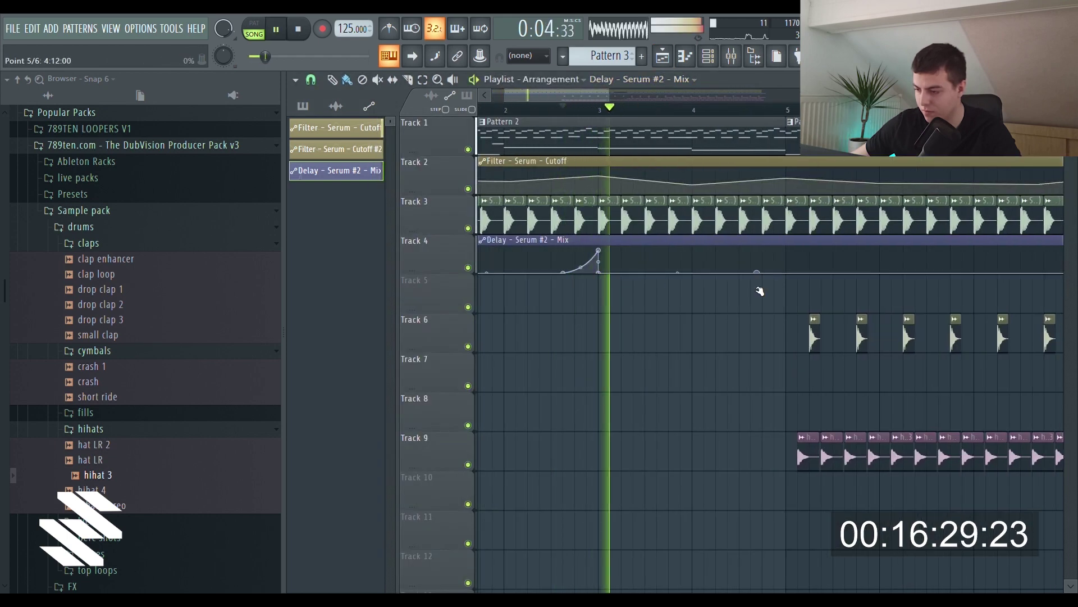
right_click(785, 249)
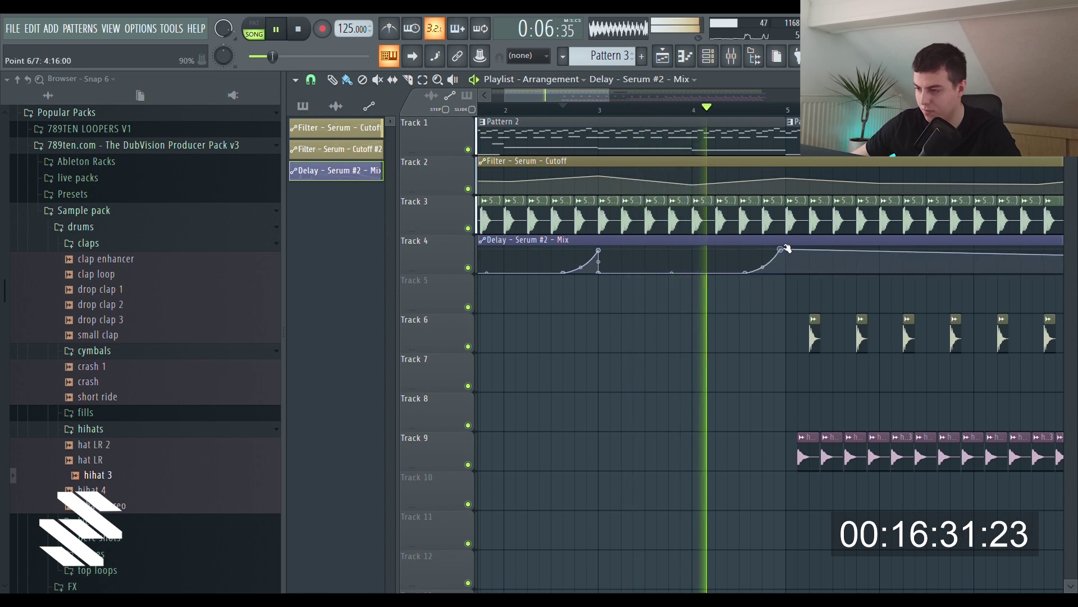
right_click(787, 273)
- Add a longer curved rise in the delay mix automation from early bar 7 to bar 9, with an immediate drop to zero
drag(584, 95, 646, 100)
right_click(736, 271)
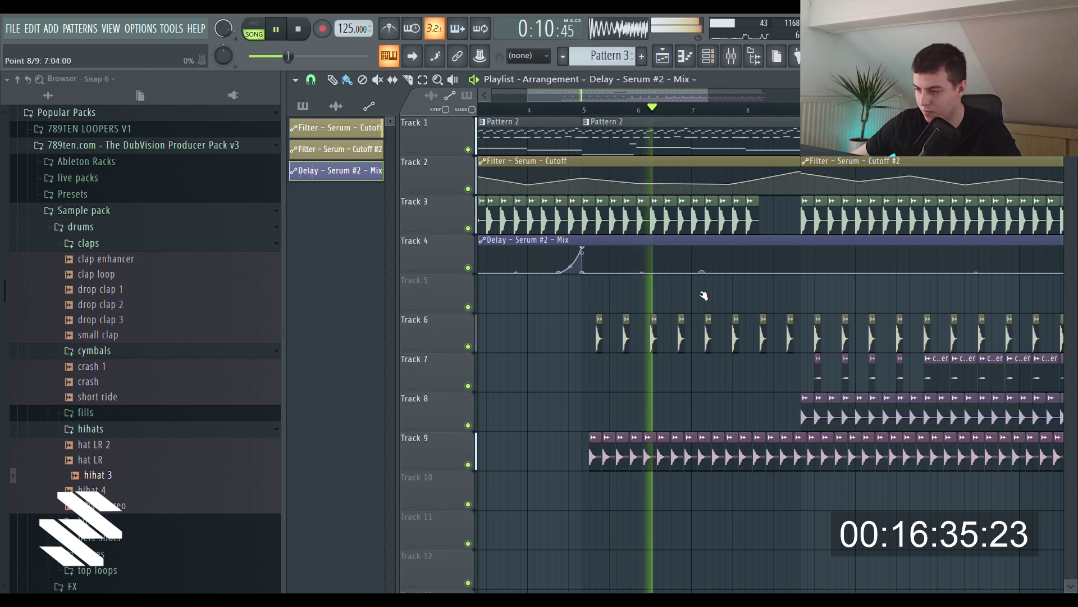
drag(801, 271, 801, 247)
right_click(801, 272)
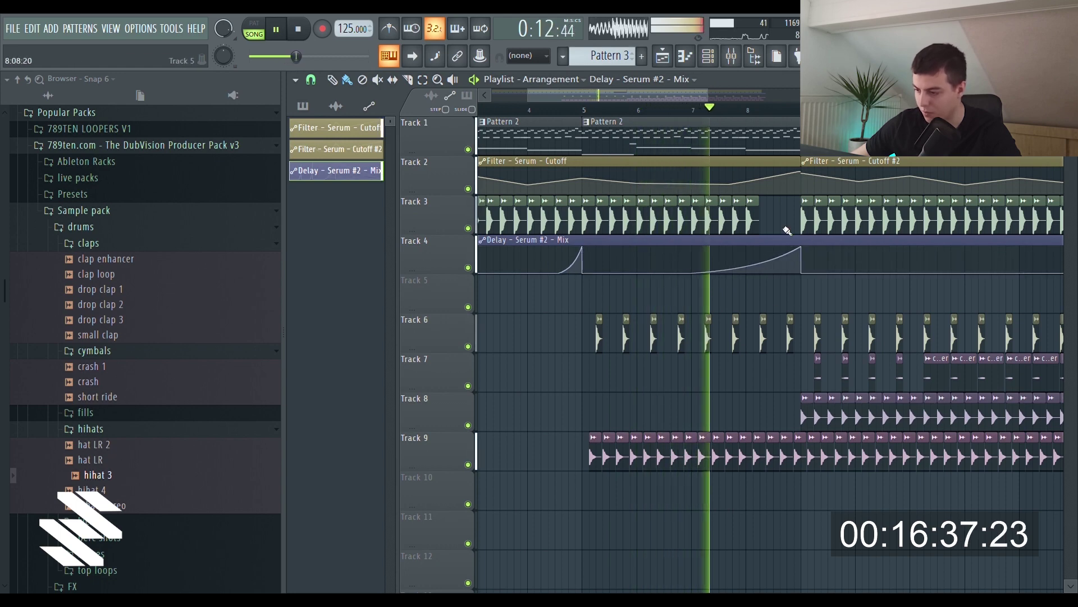
scroll(694, 219, down, 2)
key(space)
- Slice the delay mix automation clip at bar 9 and replace its second half with a copy of the first eight bars
click(410, 81)
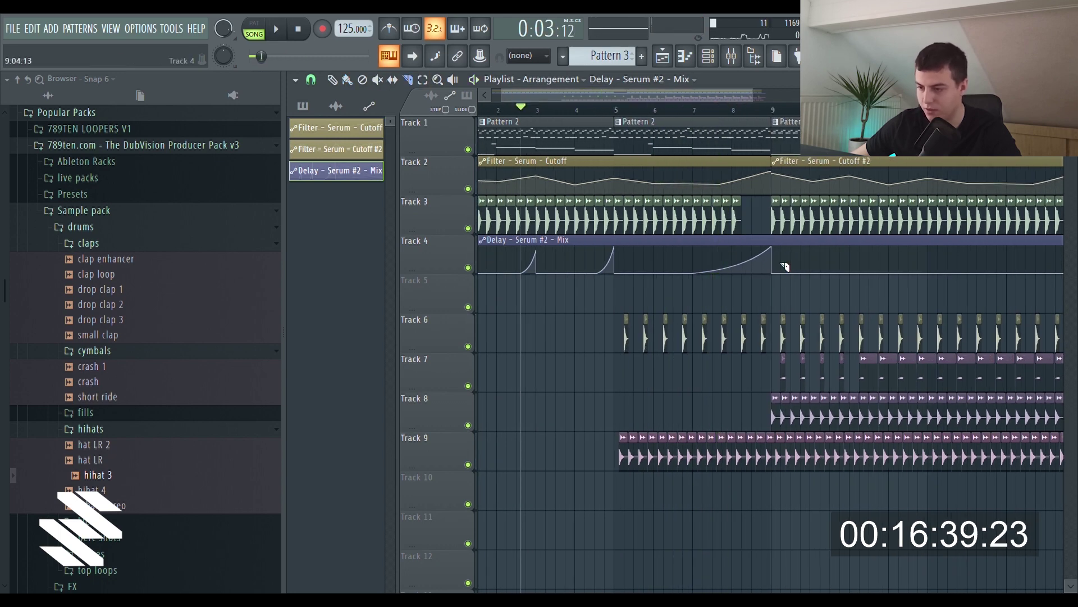
drag(775, 279, 775, 281)
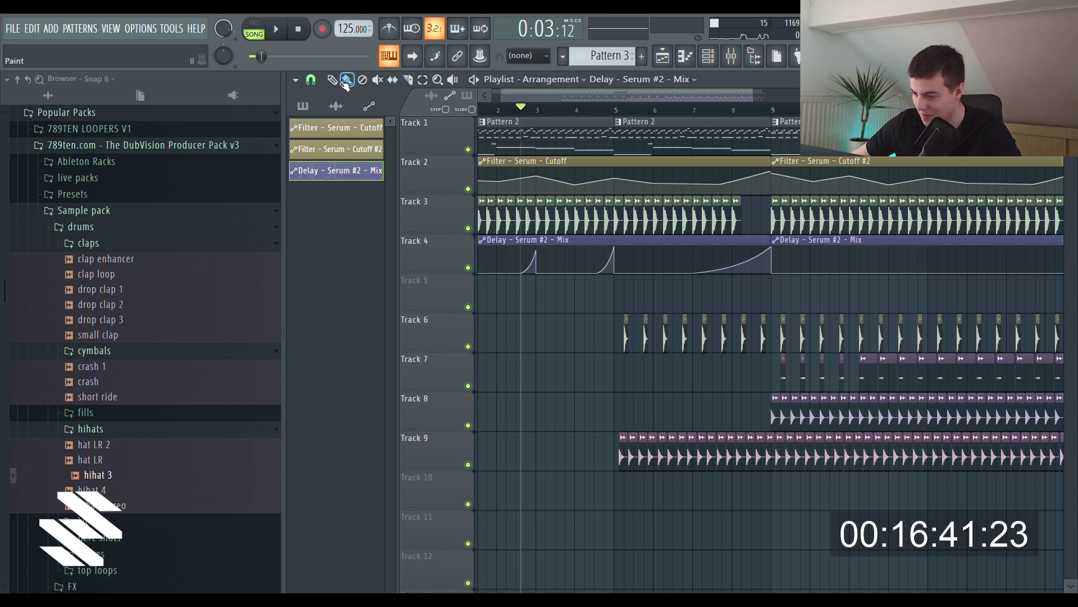
right_click(798, 249)
shift+drag(739, 249, 1003, 260)
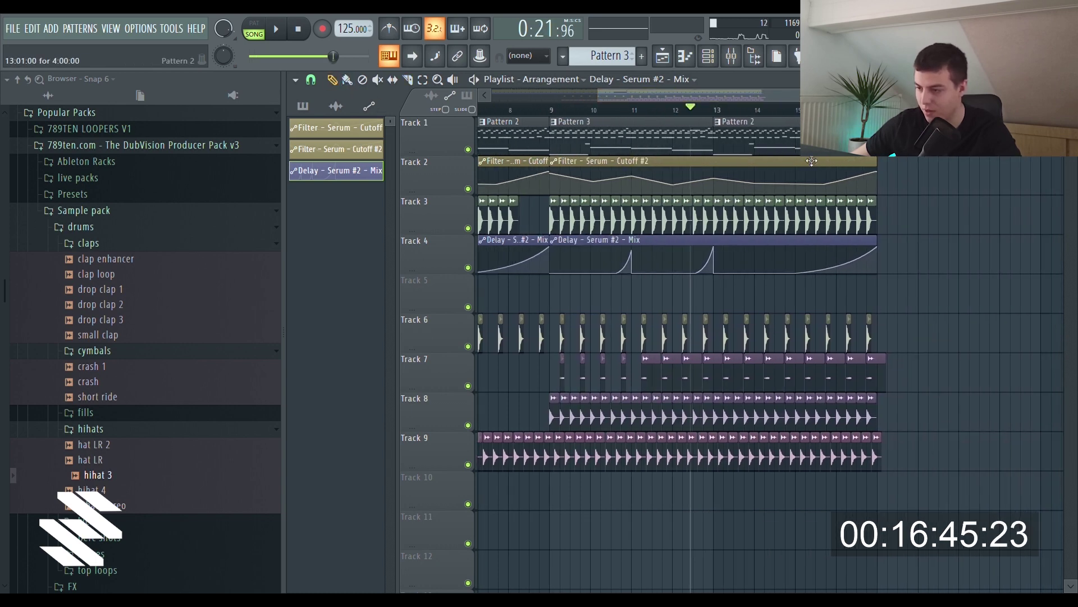
- Raise the LFO 1 curve with Serum #2's LFO SHAPE macro and create a playlist automation clip for that macro
drag(665, 94, 556, 97)
double_click(570, 136)
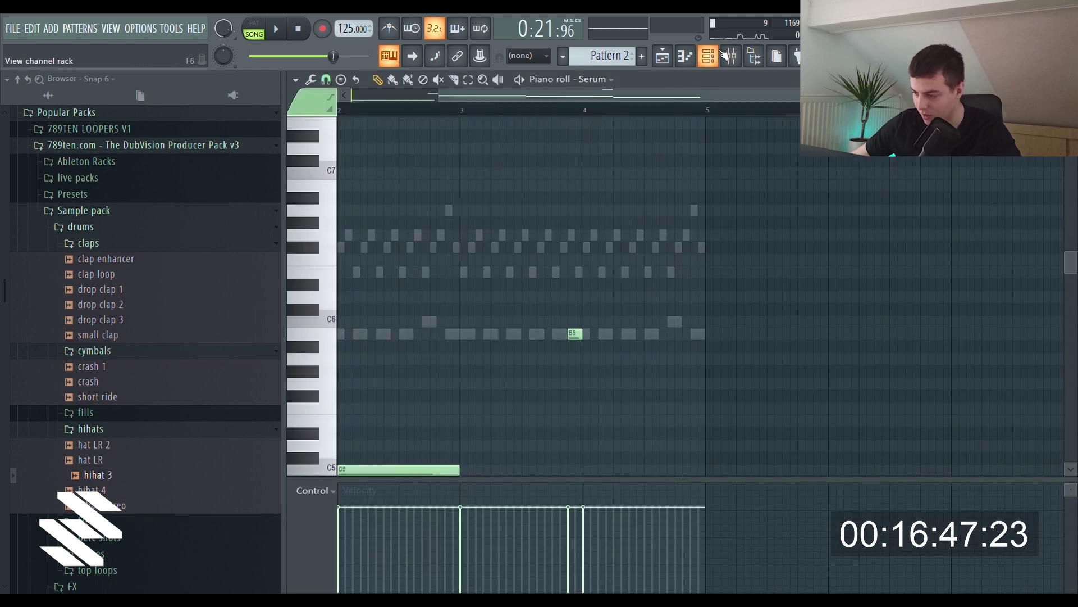
key(F6)
click(650, 245)
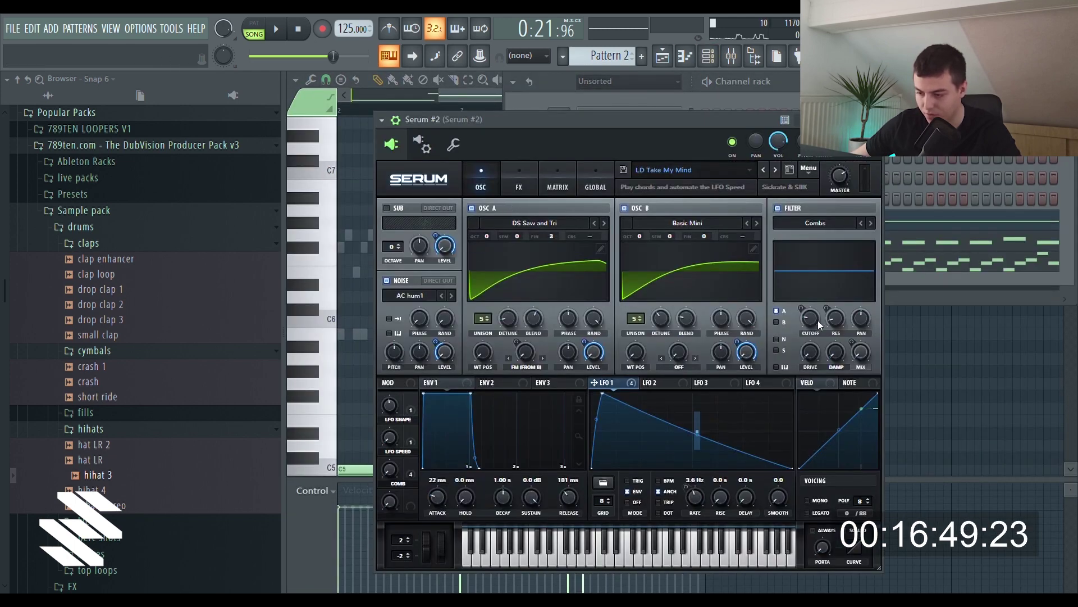
click(558, 187)
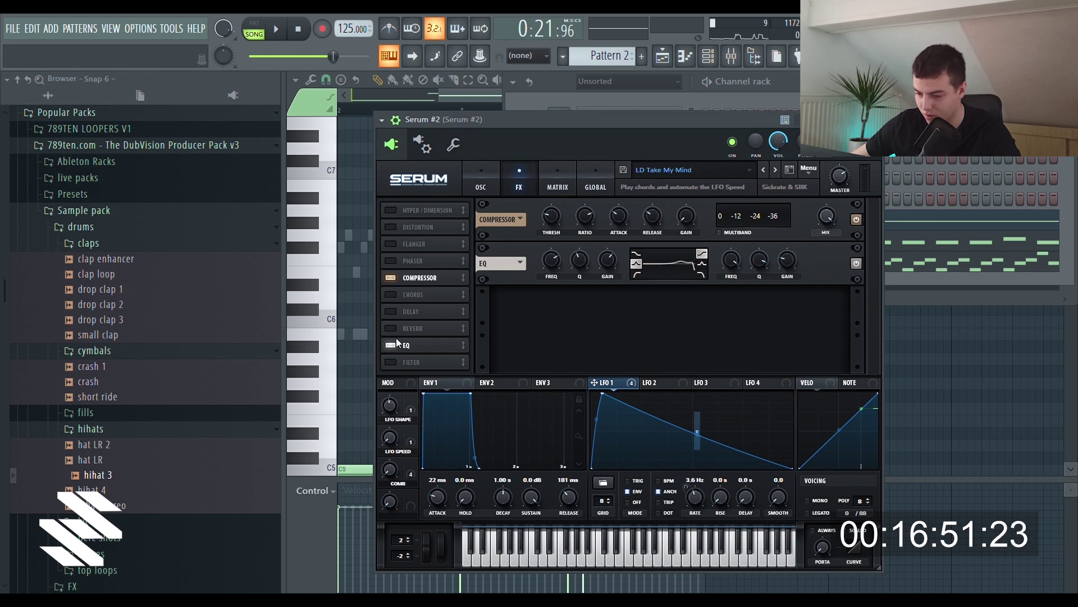
click(489, 178)
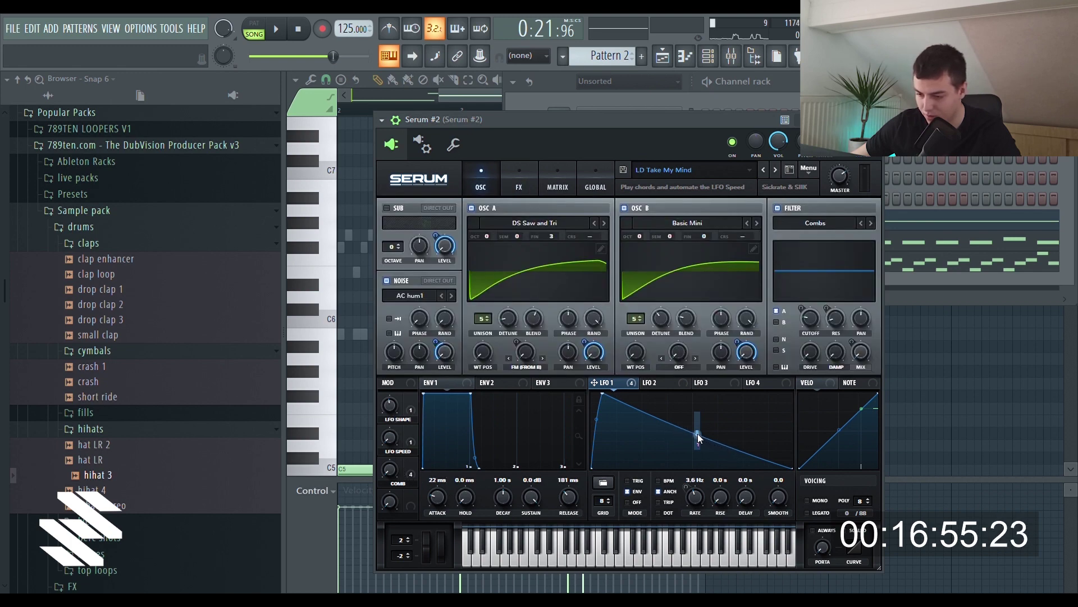
drag(392, 406, 382, 471)
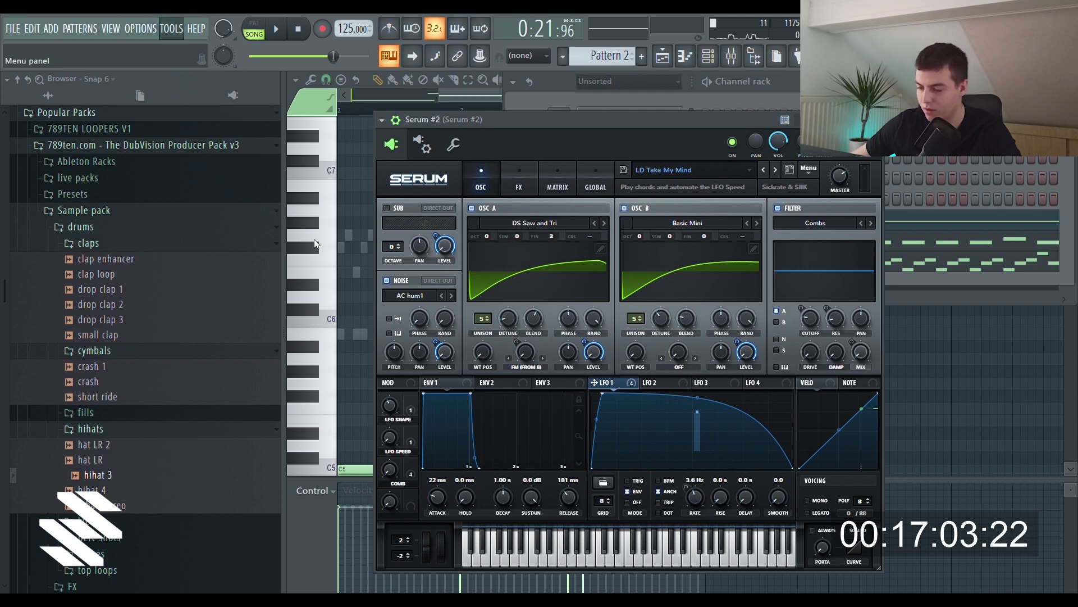
click(662, 55)
scroll(558, 296, up, 3)
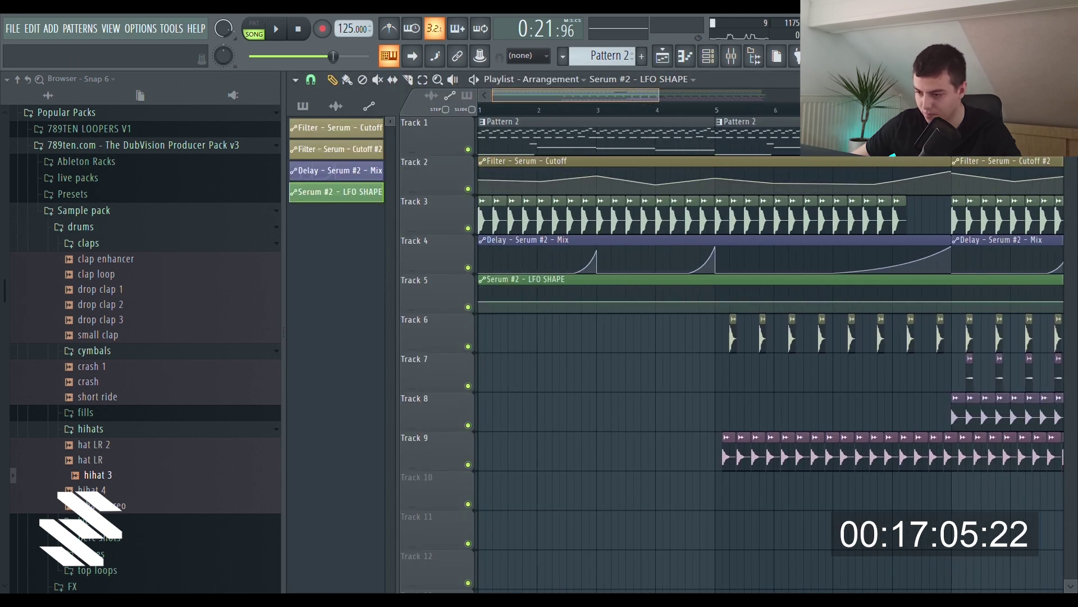
- Add LFO SHAPE automation points at bars 2 and 4, a peak at bar 5, and a return to the base level shortly after
right_click(561, 304)
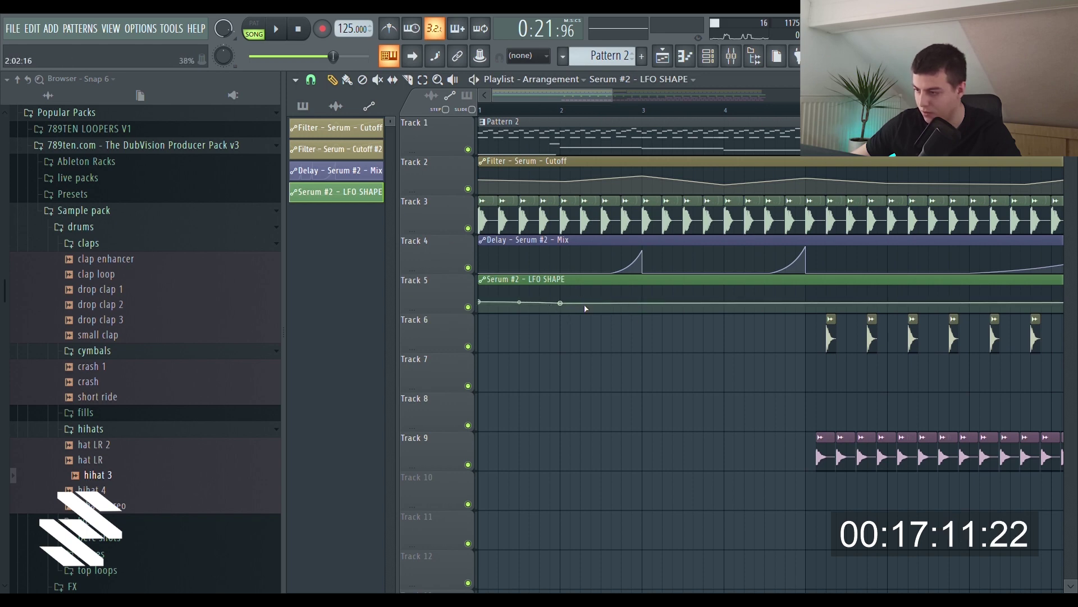
right_click(725, 306)
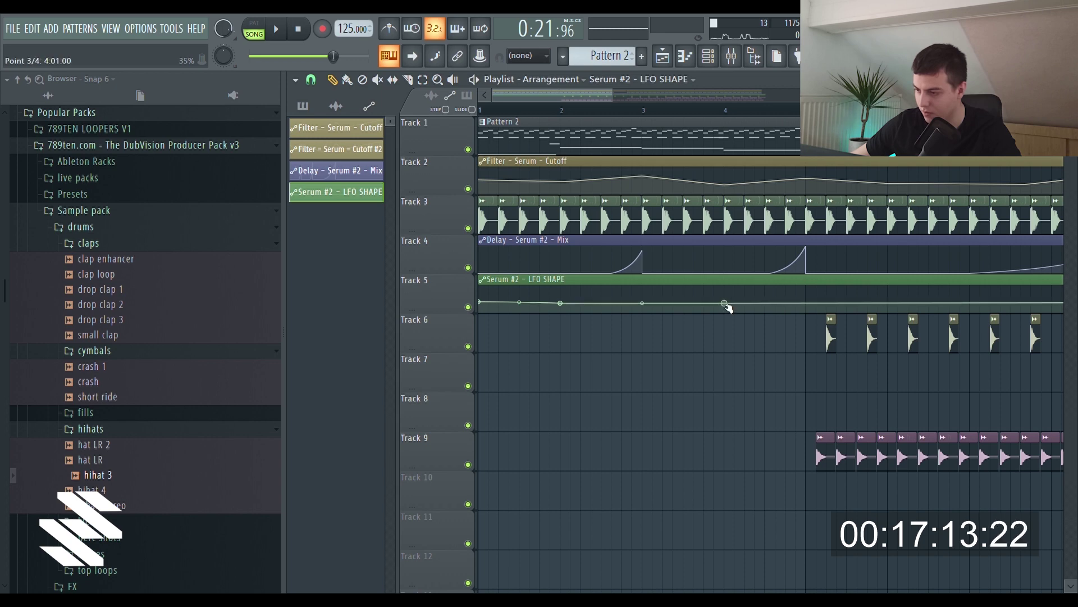
right_click(806, 290)
click(725, 107)
scroll(726, 104, right, 2)
right_click(712, 291)
mouse_move(712, 290)
mouse_down()
mouse_move(694, 306)
mouse_move(721, 301)
mouse_up()
- Hold the LFO SHAPE automation level into bar 7, raise it to a high peak at bar 9, and drop it back there
scroll(725, 305, right, 2)
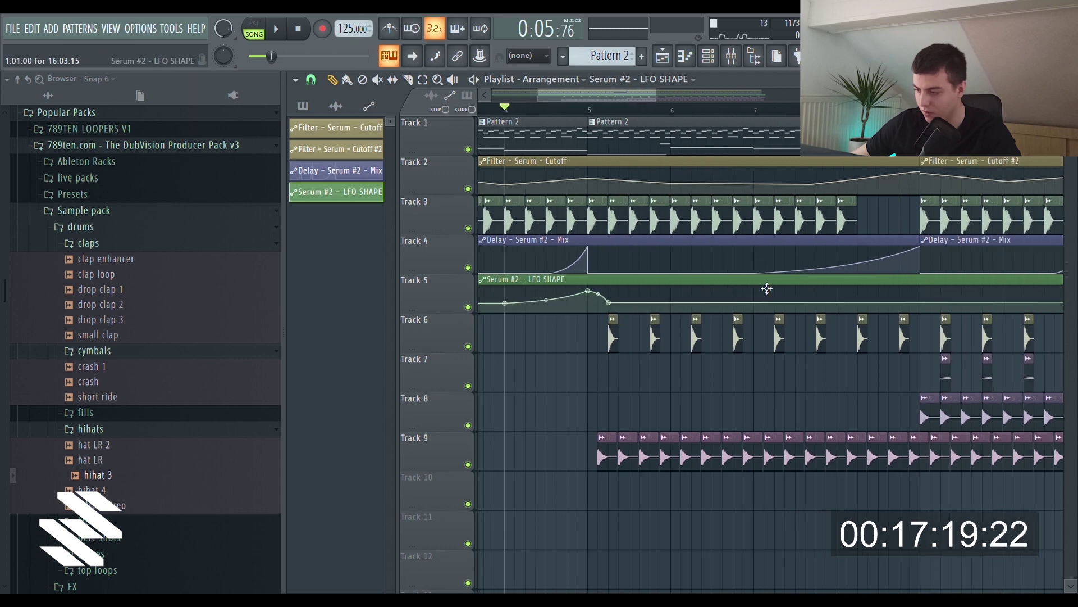
right_click(784, 303)
right_click(920, 287)
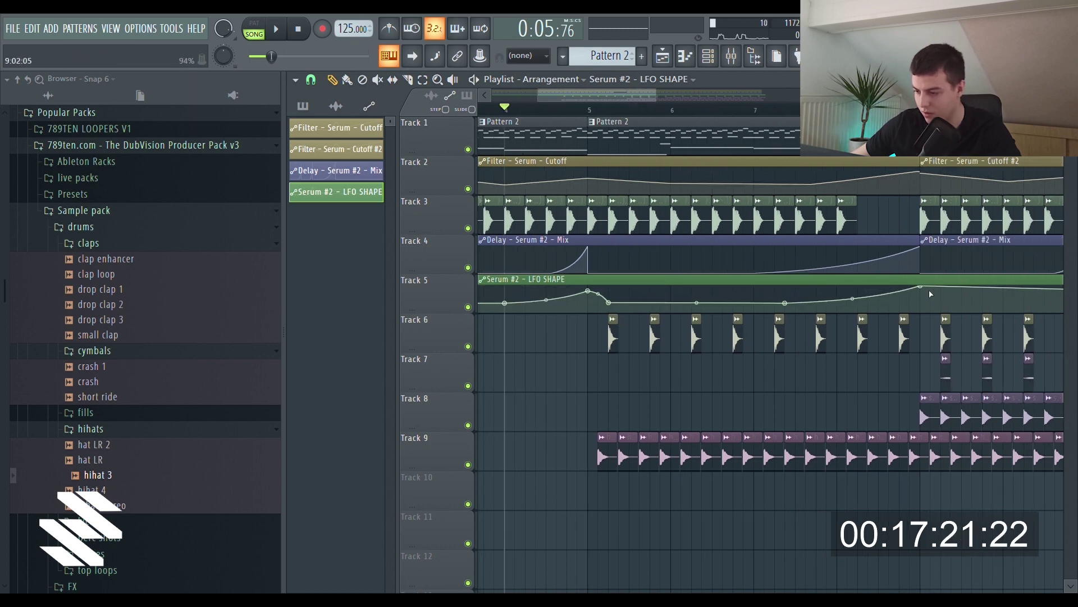
right_click(920, 305)
- Slice the LFO SHAPE automation clip at bar 9 and replace its second half with a copy of the first eight bars
scroll(634, 96, down, 4)
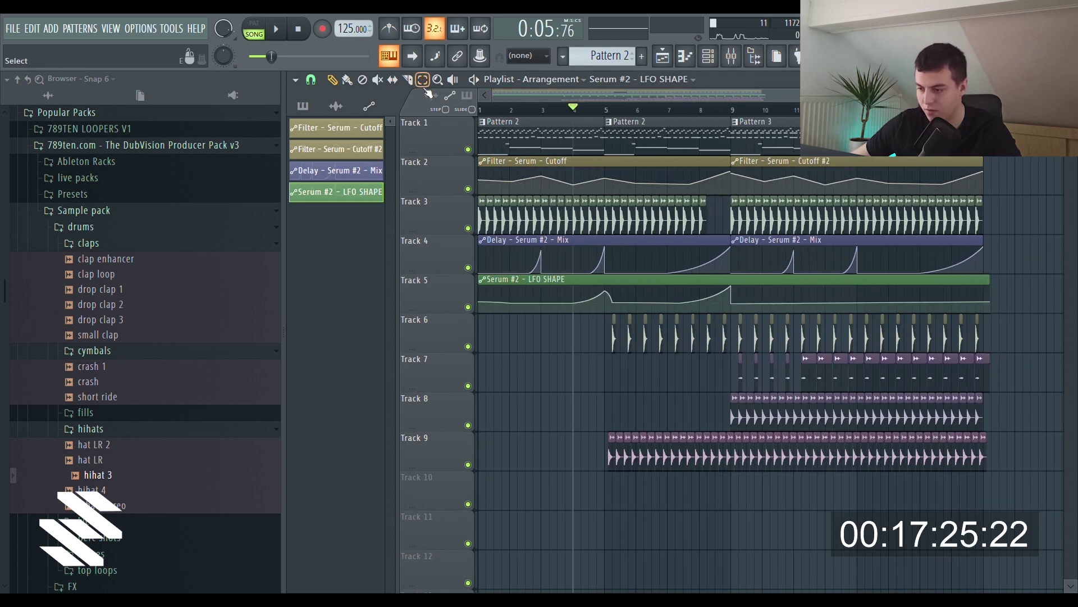
drag(736, 309, 734, 308)
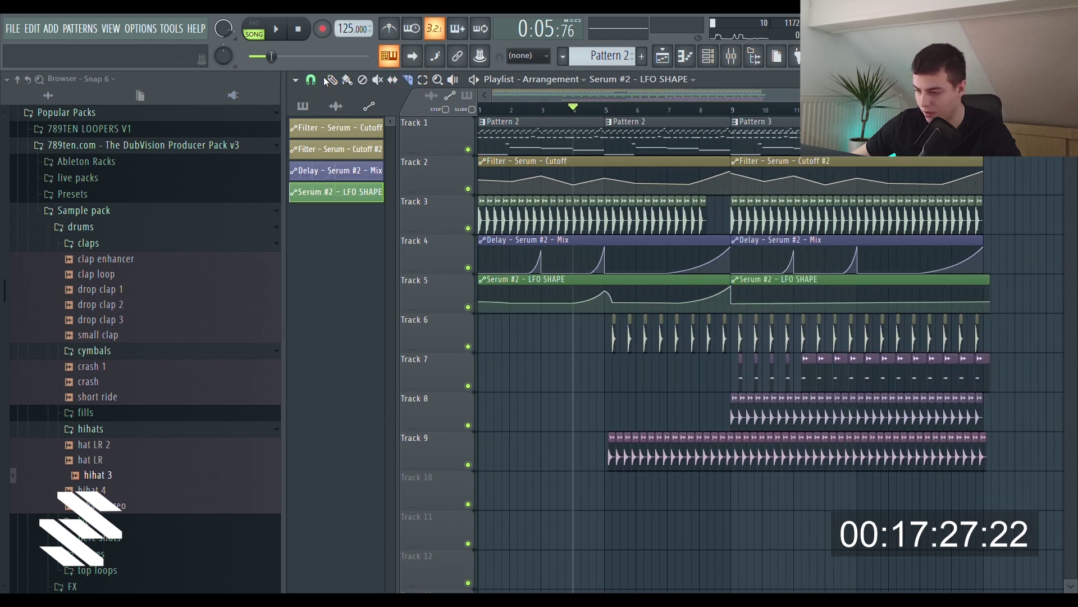
right_click(777, 287)
shift+drag(678, 279, 931, 276)
scroll(604, 108, down, 1)
- Place the crash sample from the cymbals folder at the beginning of Track 9
click(480, 109)
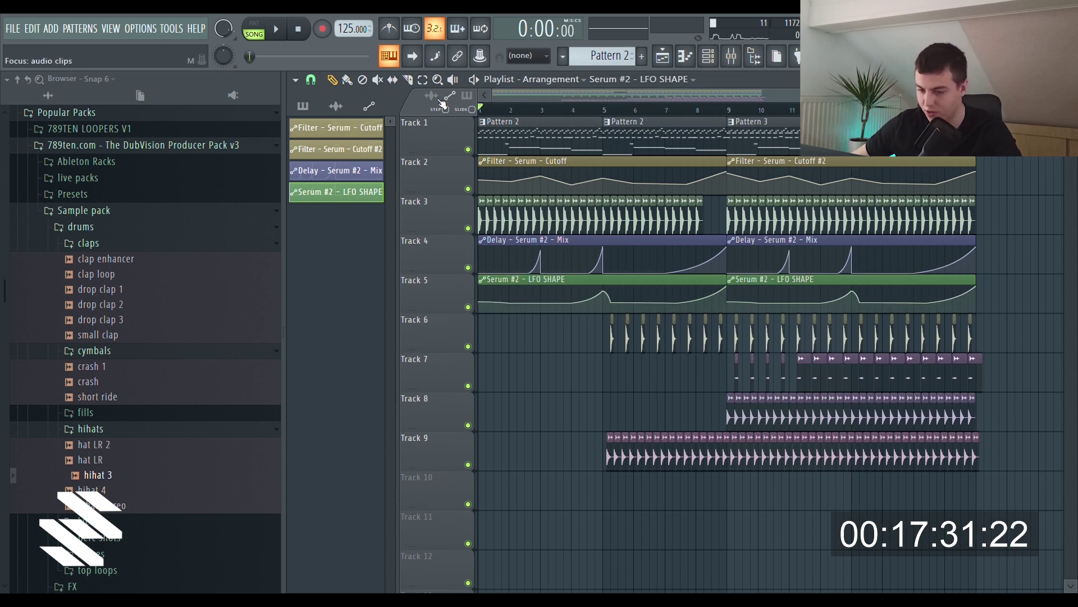
click(126, 367)
drag(113, 384, 497, 458)
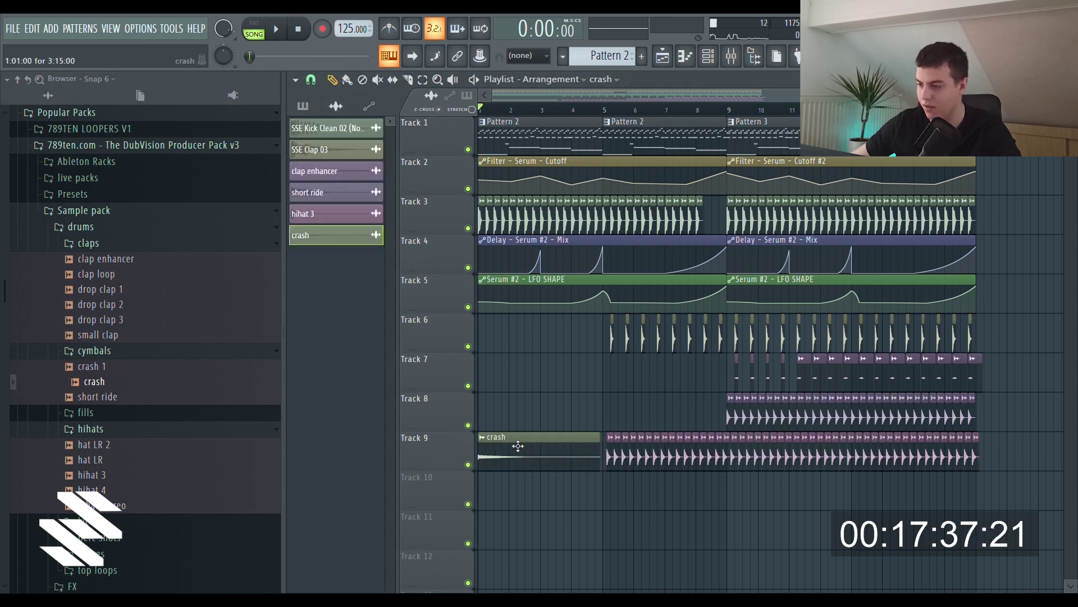
double_click(517, 446)
right_click(761, 484)
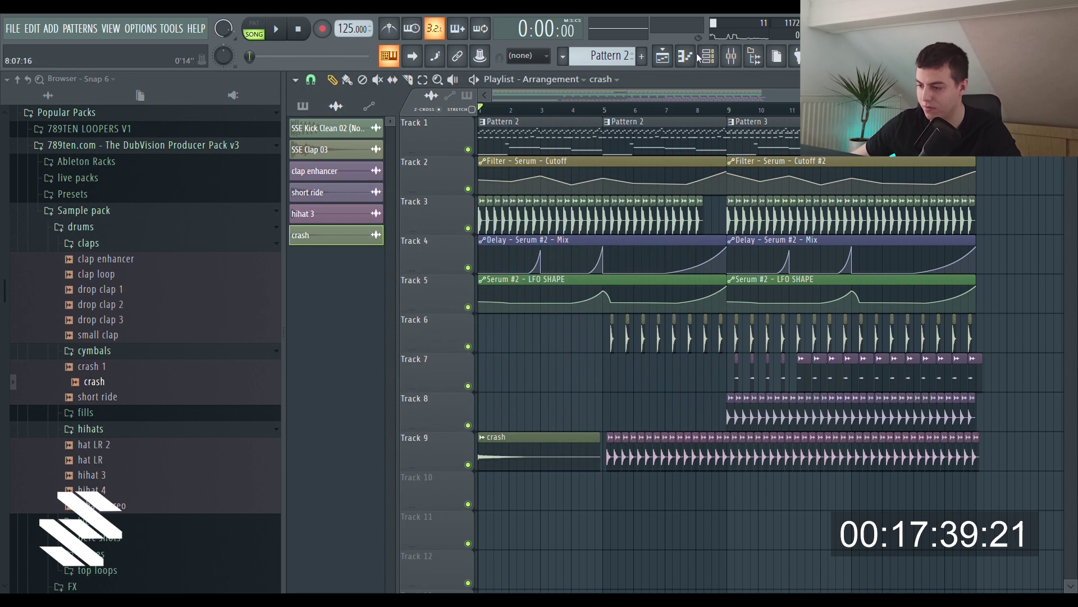
- Select and copy the upper chord notes of FL Keys in Pattern 1, leaving out the bass notes
click(707, 55)
click(630, 86)
click(610, 141)
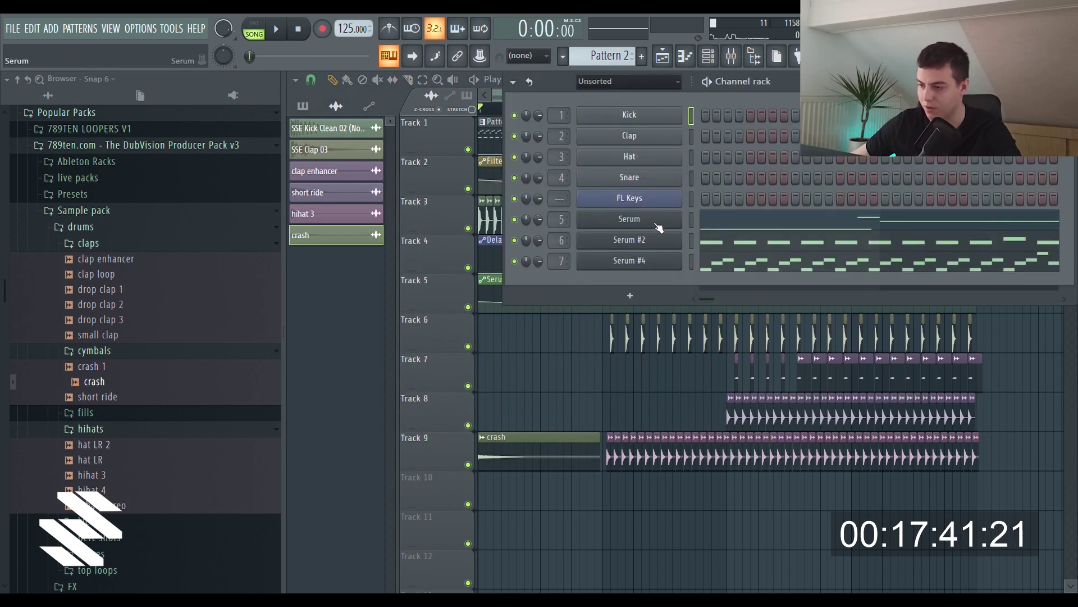
drag(604, 62, 616, 61)
click(803, 199)
scroll(592, 153, down, 3)
drag(628, 100, 539, 101)
click(467, 79)
drag(883, 166, 436, 351)
scroll(494, 306, down, 3)
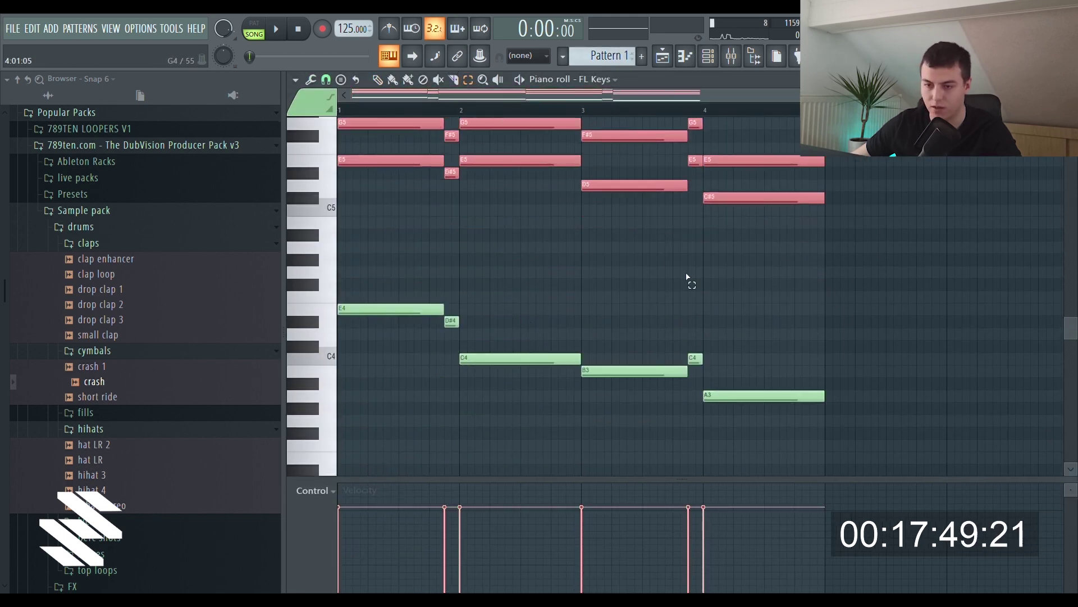
scroll(651, 343, up, 3)
- Add a TruePianos channel and paste the copied chords into its piano roll in a new Pattern 4
click(708, 56)
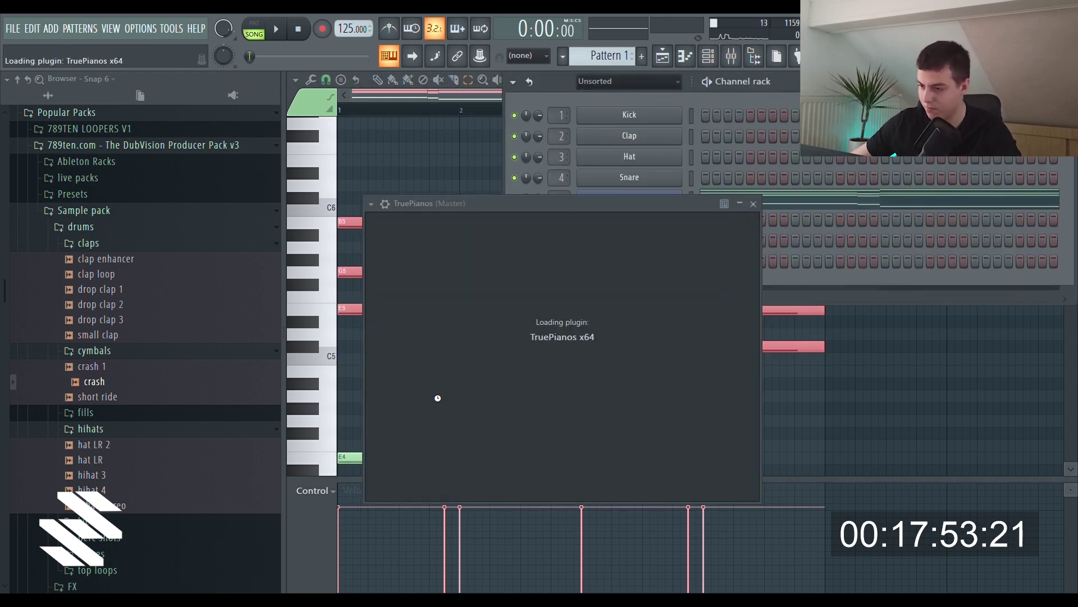
click(693, 103)
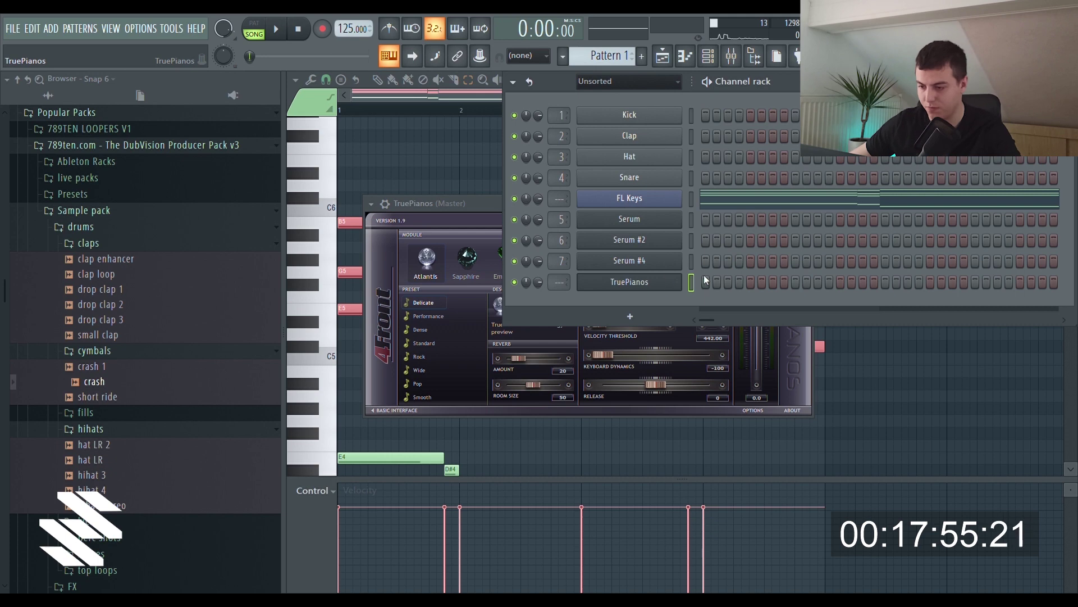
key(F7)
click(642, 55)
key(ctrl+v)
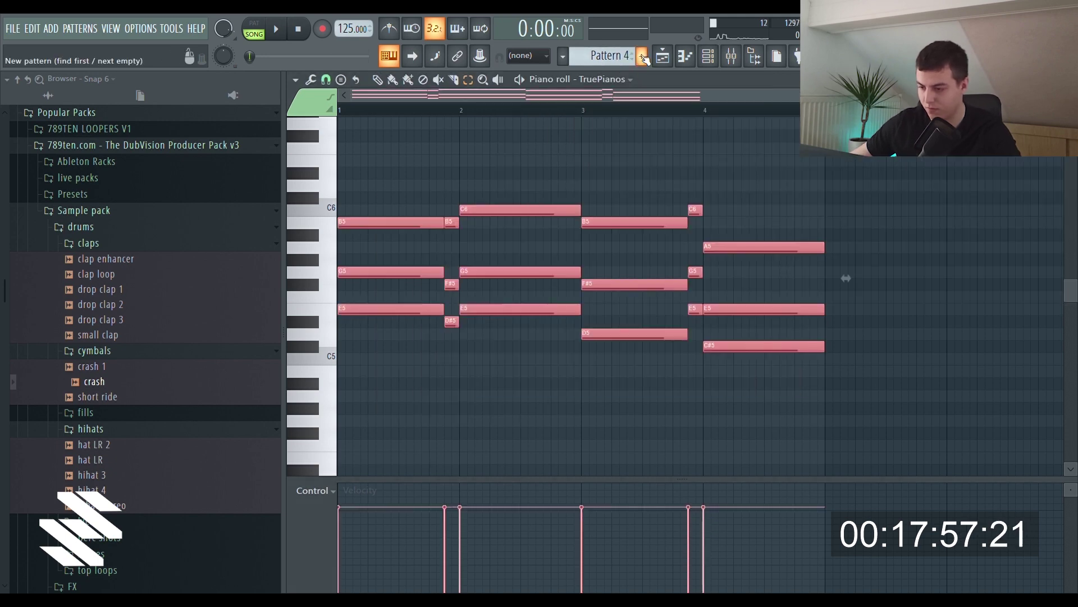
- Delete the two short passing chords before bars 2 and 4 in the TruePianos pattern
drag(456, 205, 448, 328)
drag(710, 188, 678, 331)
key(Delete)
- Extend the shortened TruePianos chords in bars 1 and 3 so that each fills its whole bar
drag(440, 402, 662, 157)
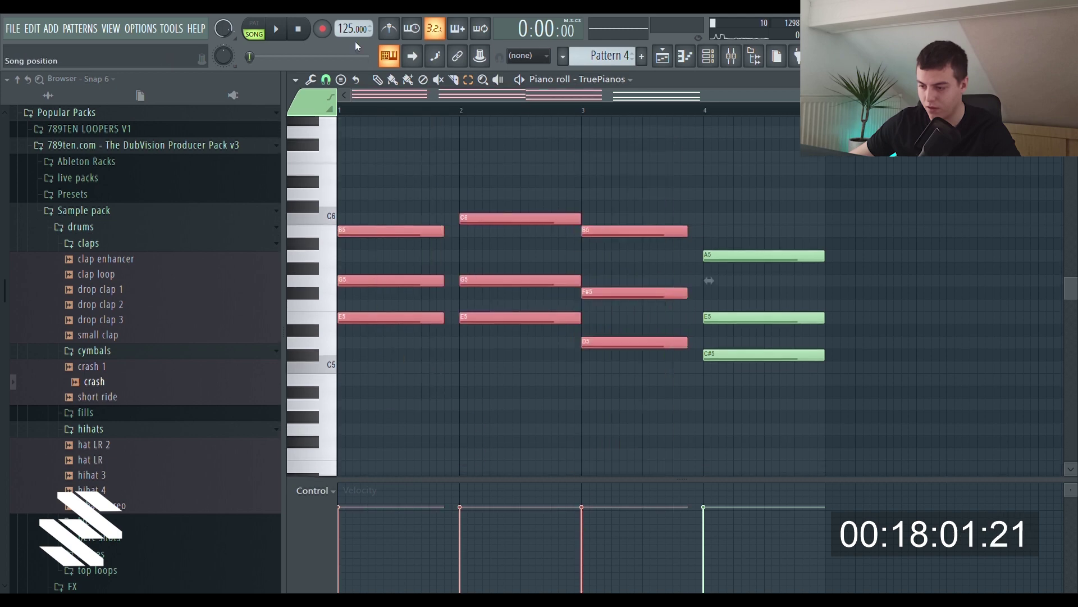
scroll(512, 234, up, 2)
drag(510, 232, 536, 242)
mouse_move(612, 125)
mouse_down()
mouse_move(607, 270)
mouse_move(623, 332)
mouse_up()
drag(756, 220, 730, 224)
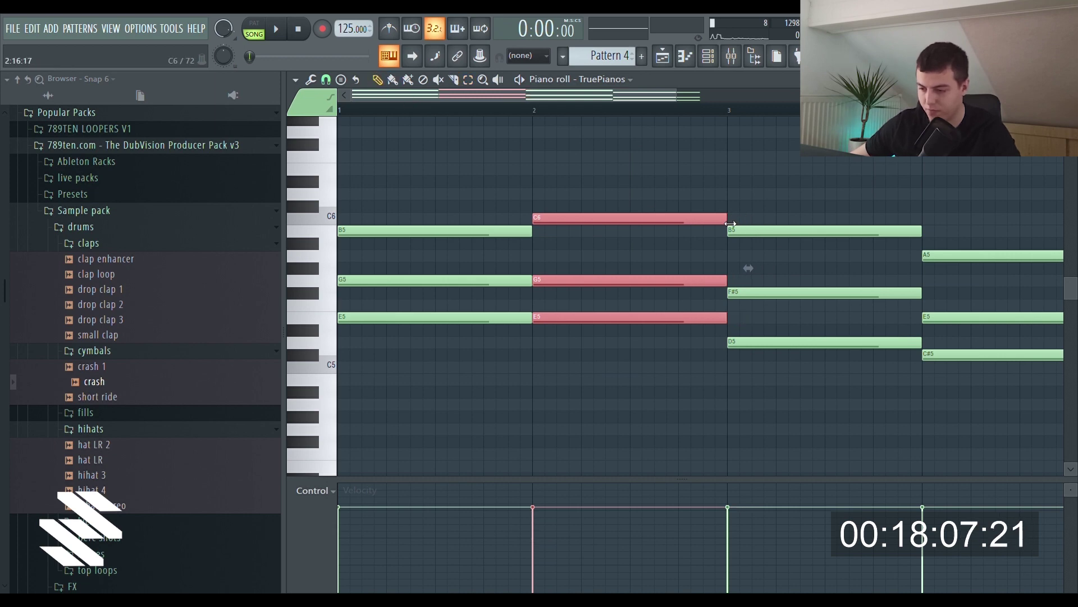
scroll(397, 114, down, 1)
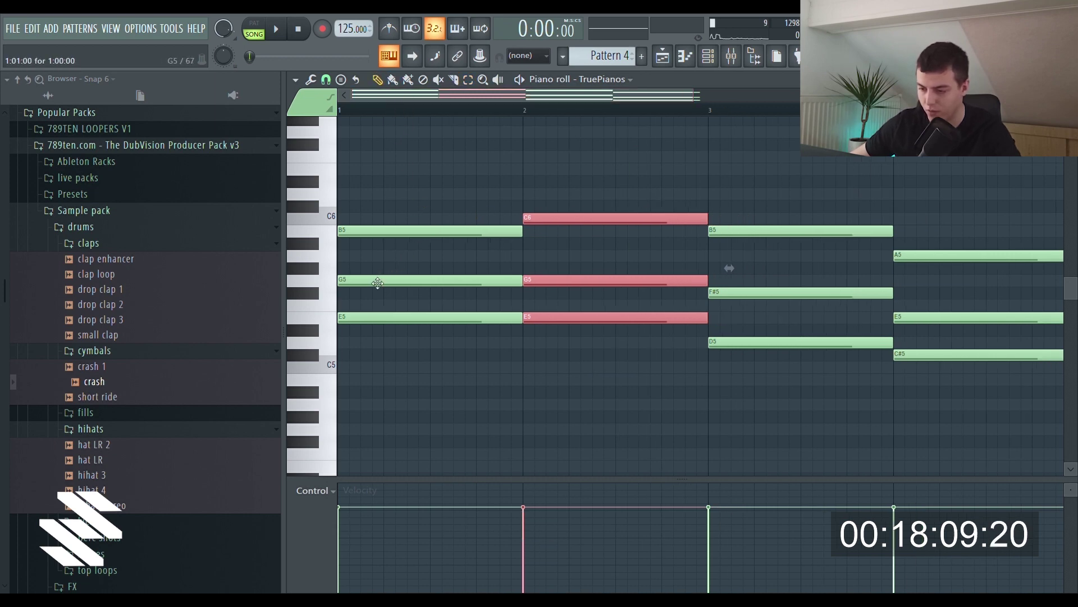
- Add a one-bar F#5 note to the first piano chord, move it up to F#6, and audition the pattern
click(418, 293)
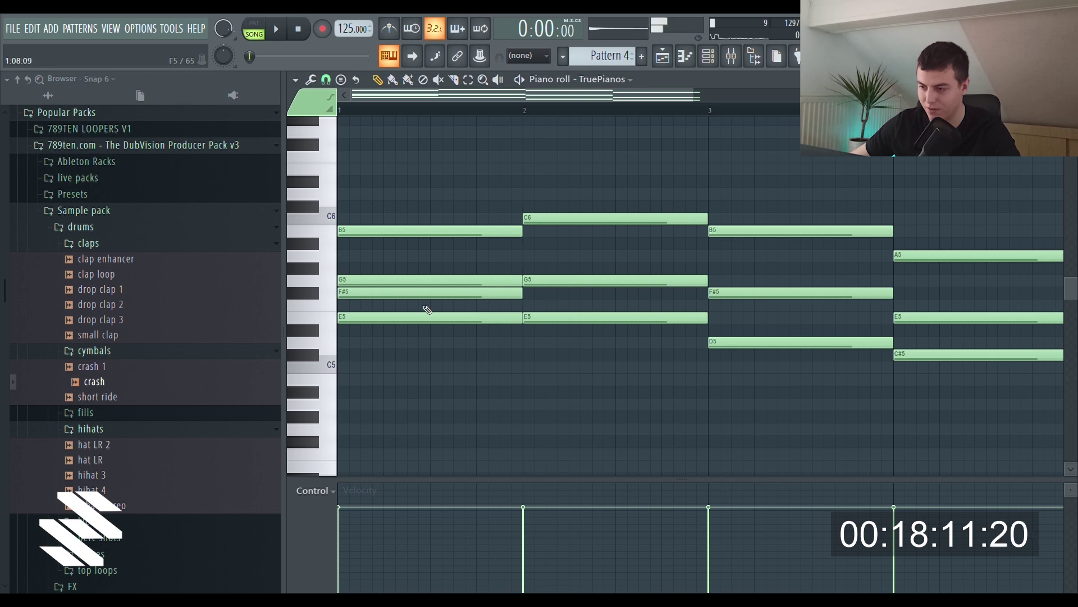
key(space)
scroll(544, 101, down, 1)
key(space)
drag(385, 293, 304, 160)
key(space)
scroll(563, 100, down, 1)
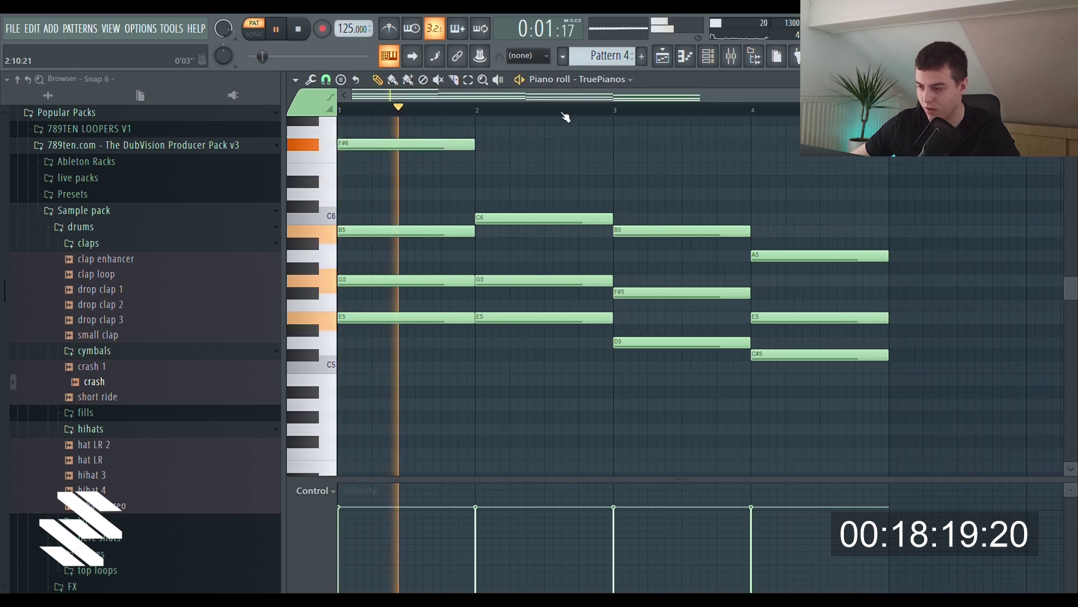
drag(592, 95, 621, 92)
key(space)
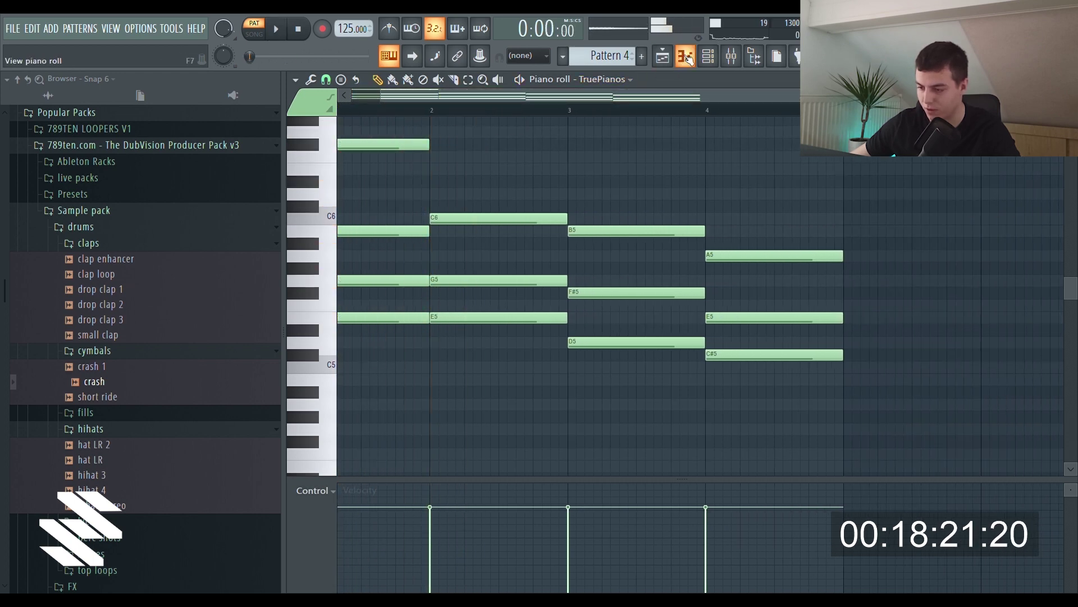
- Route the TruePianos channel to mixer track 12 and load Kickstart on that track
click(708, 55)
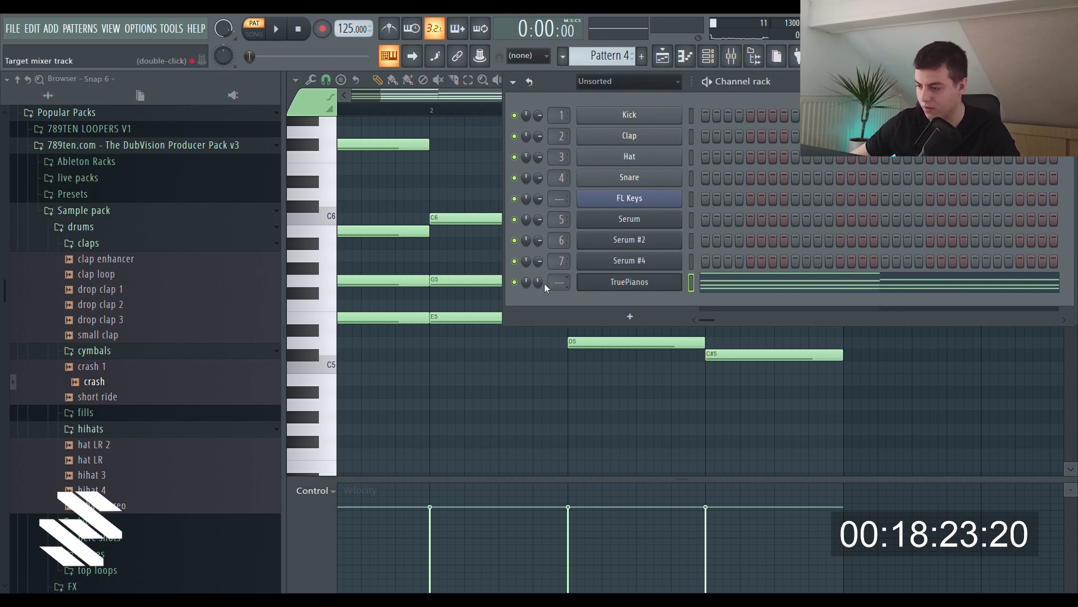
click(632, 283)
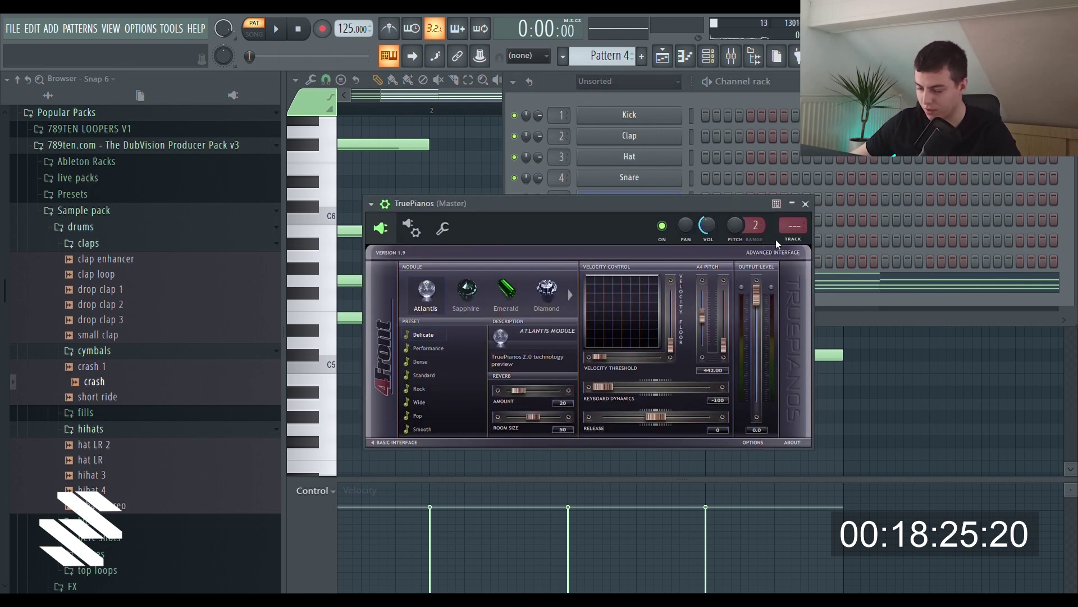
key(ctrl+l)
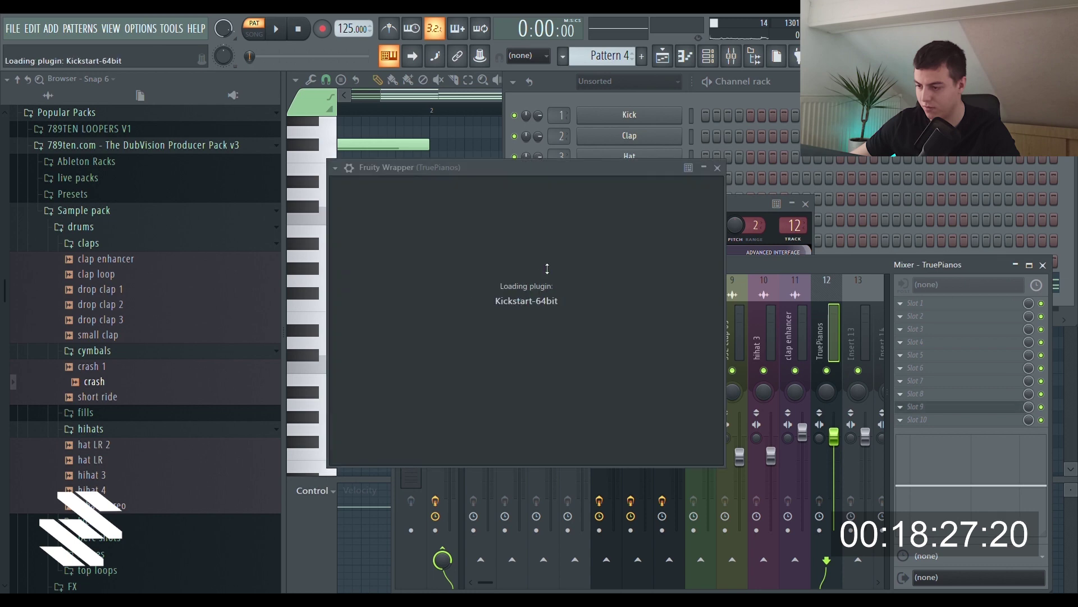
click(677, 215)
- Audition the piano pattern and slightly lower the TruePianos mixer track's volume
click(705, 99)
key(space)
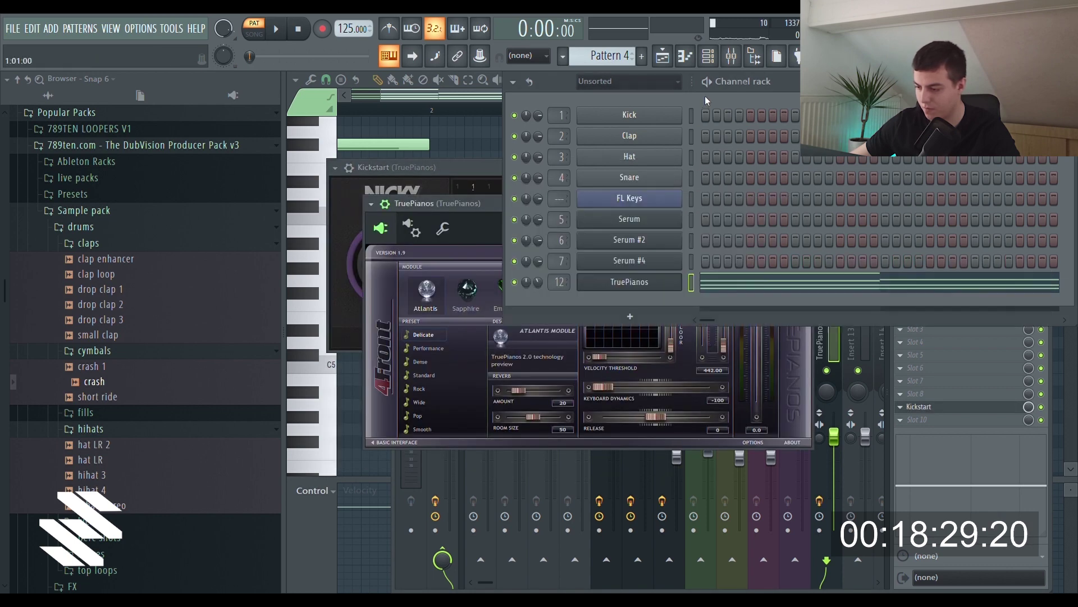
drag(834, 436, 834, 446)
key(space)
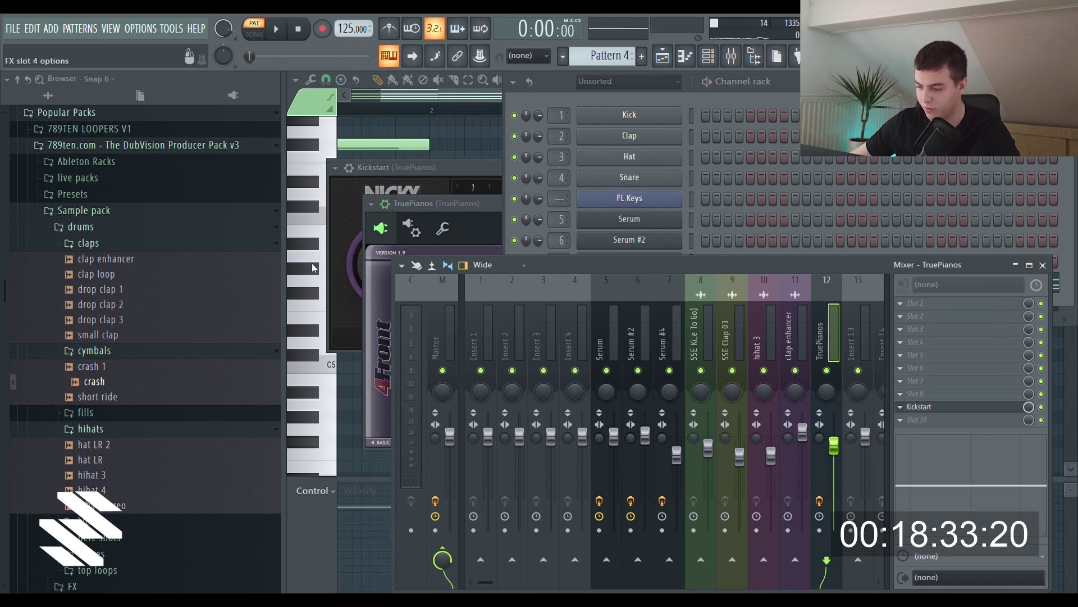
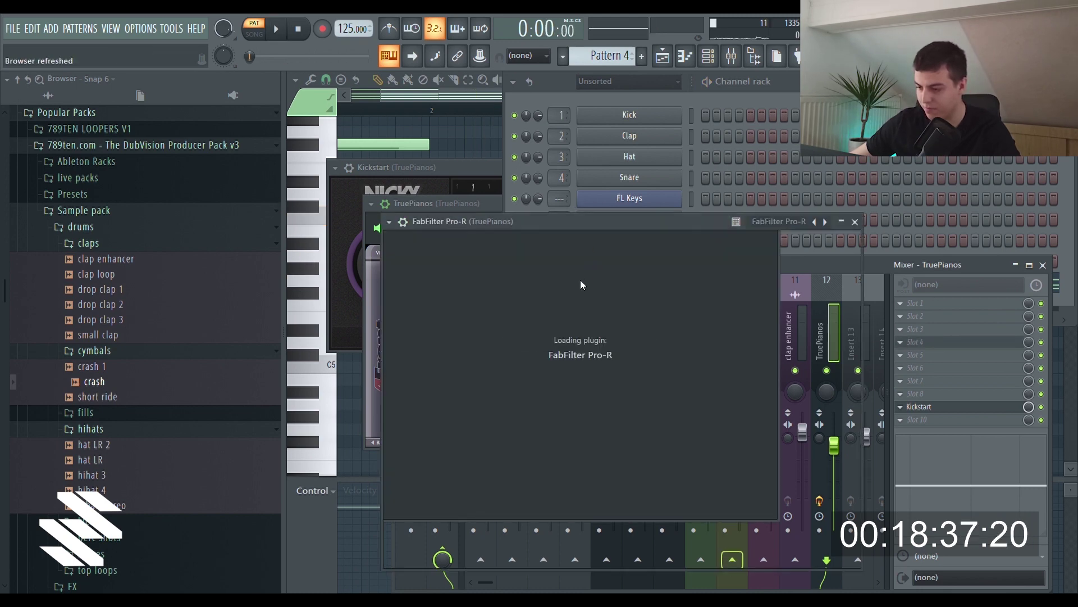
- Add FabFilter Pro-R to the TruePianos mixer track's slot 4 and lower its reverb mix
drag(829, 291, 821, 337)
drag(827, 222, 824, 239)
drag(634, 290, 637, 280)
drag(821, 264, 818, 281)
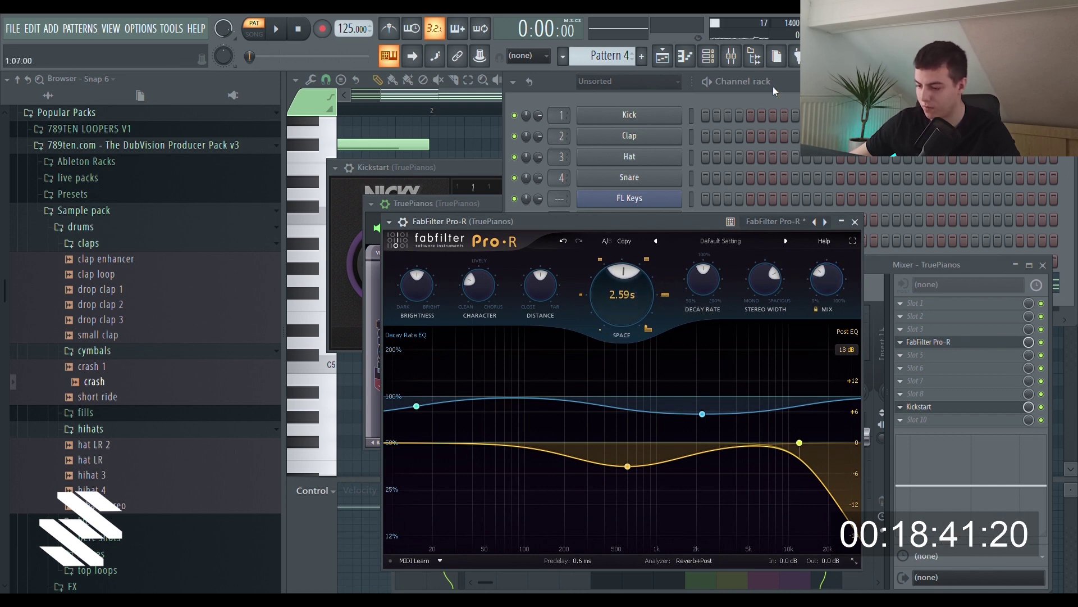
- Place Pattern 4 twice in a row on Track 10 of the playlist, at bars 9 and 13
click(664, 58)
scroll(653, 97, up, 1)
click(643, 109)
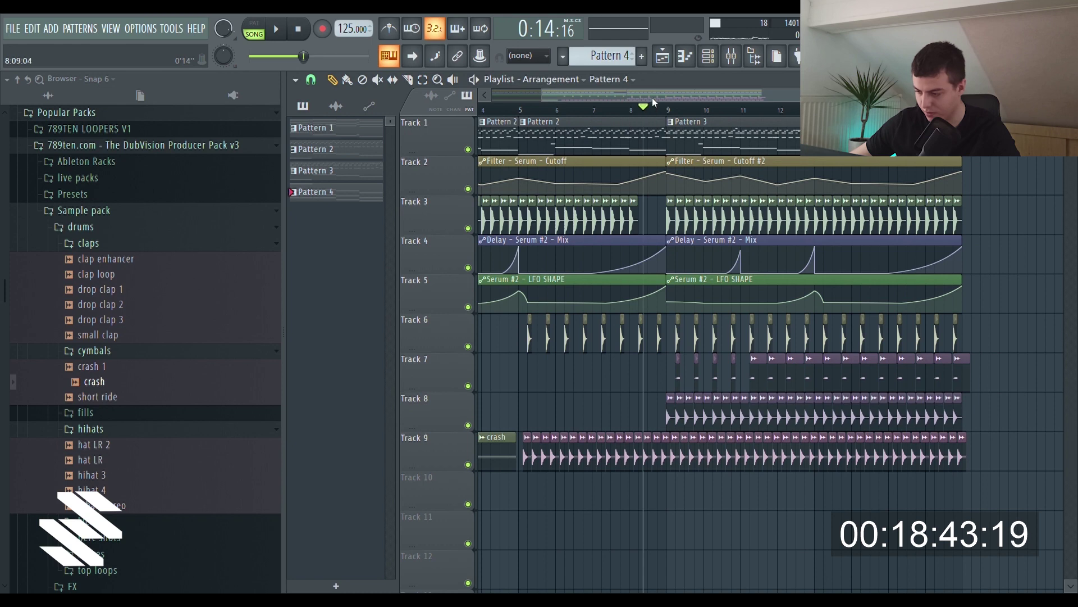
scroll(653, 101, up, 1)
scroll(596, 414, down, 1)
click(614, 469)
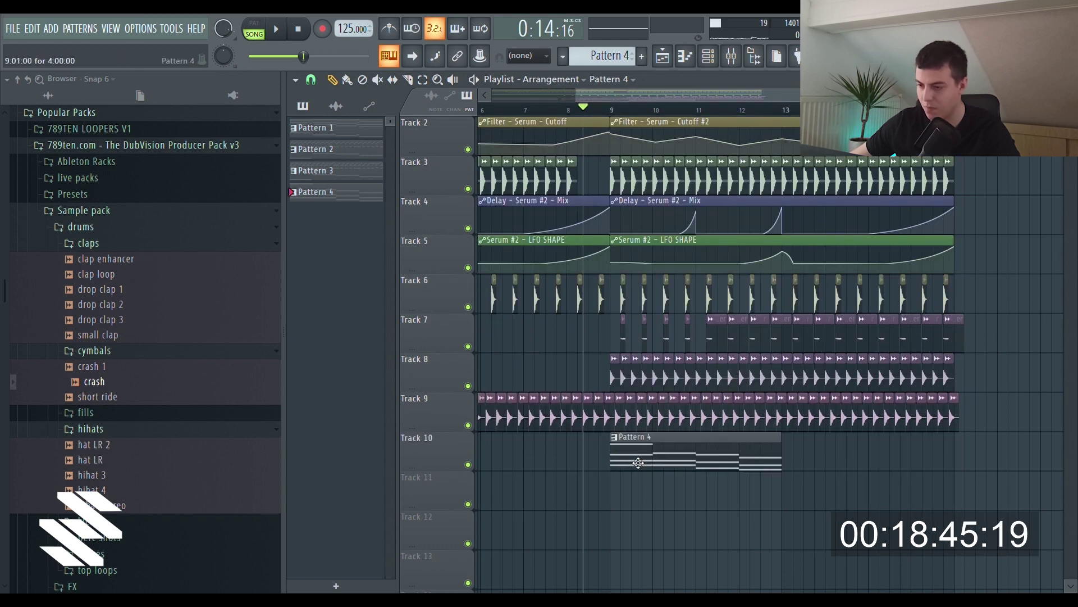
click(792, 467)
drag(809, 466, 801, 465)
scroll(634, 96, down, 2)
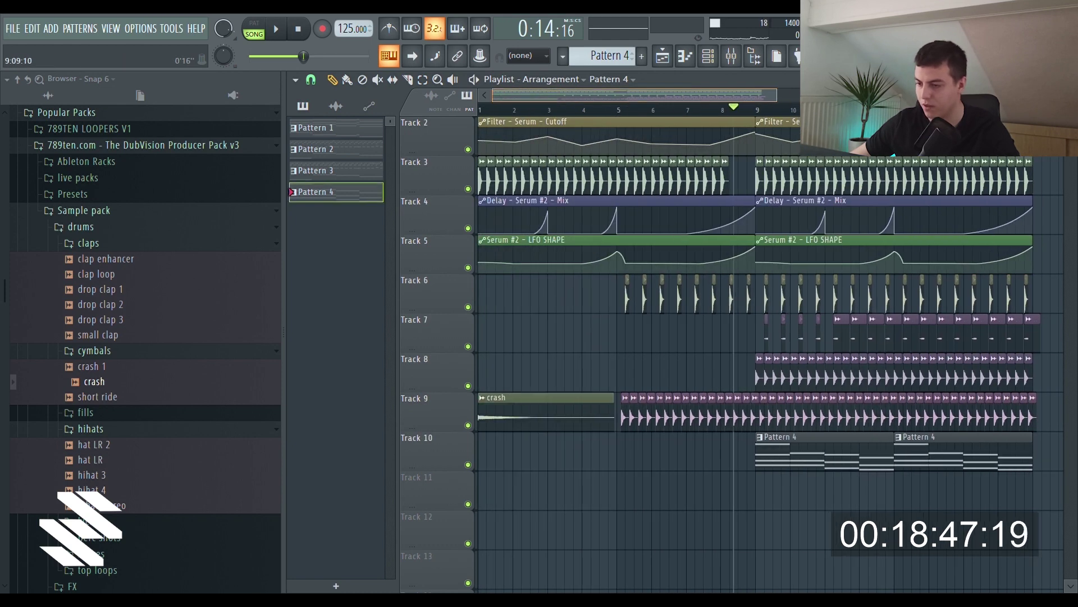
- Review the arrangement from the start and set the playback position to bar 8, just before the piano enters
drag(776, 95, 770, 95)
key(space)
scroll(718, 281, up, 1)
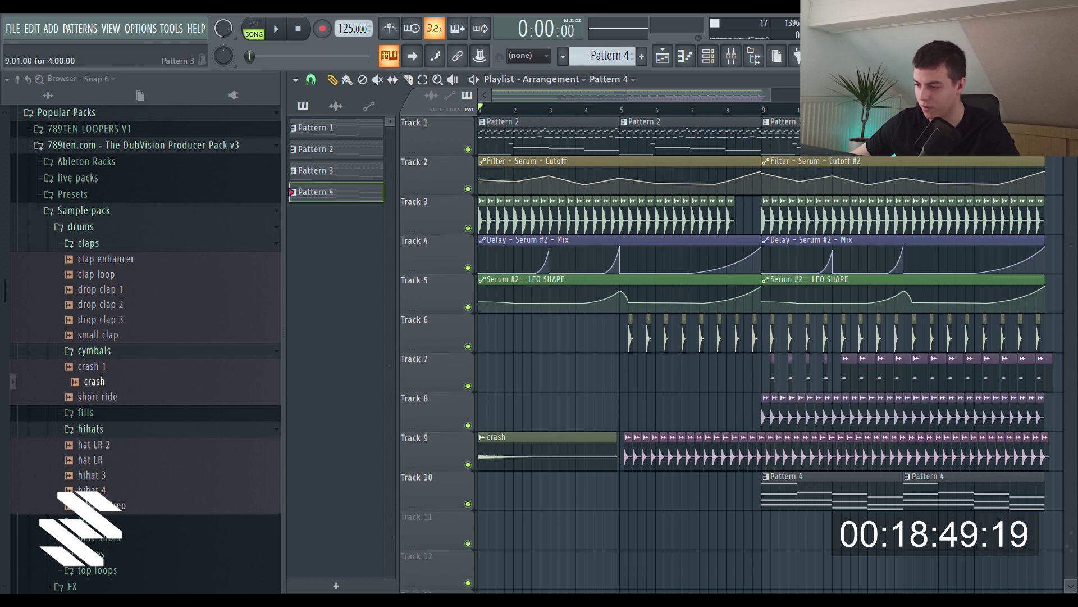
scroll(629, 99, up, 4)
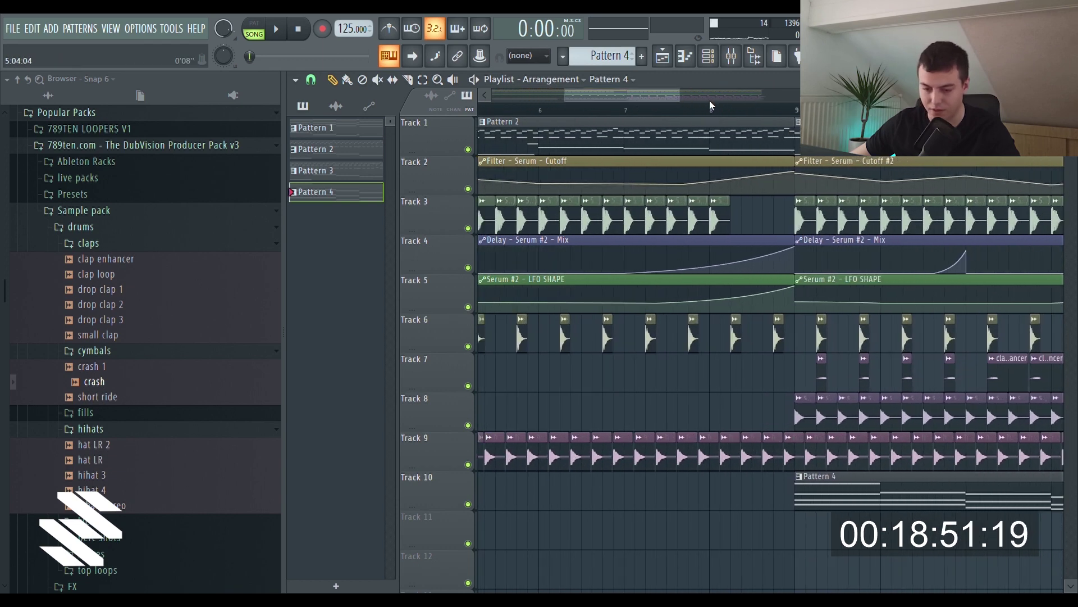
click(709, 107)
scroll(717, 93, up, 1)
scroll(716, 95, up, 2)
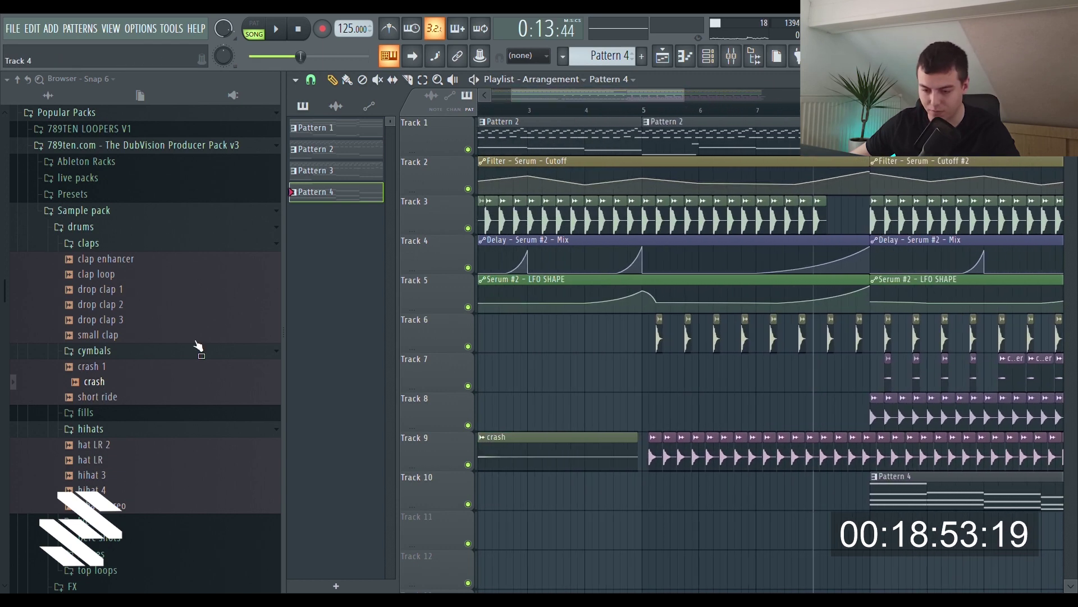
- Add the snare roll sample from the drum fills folder to Track 12 so that it ends at bar 9
click(132, 429)
click(125, 414)
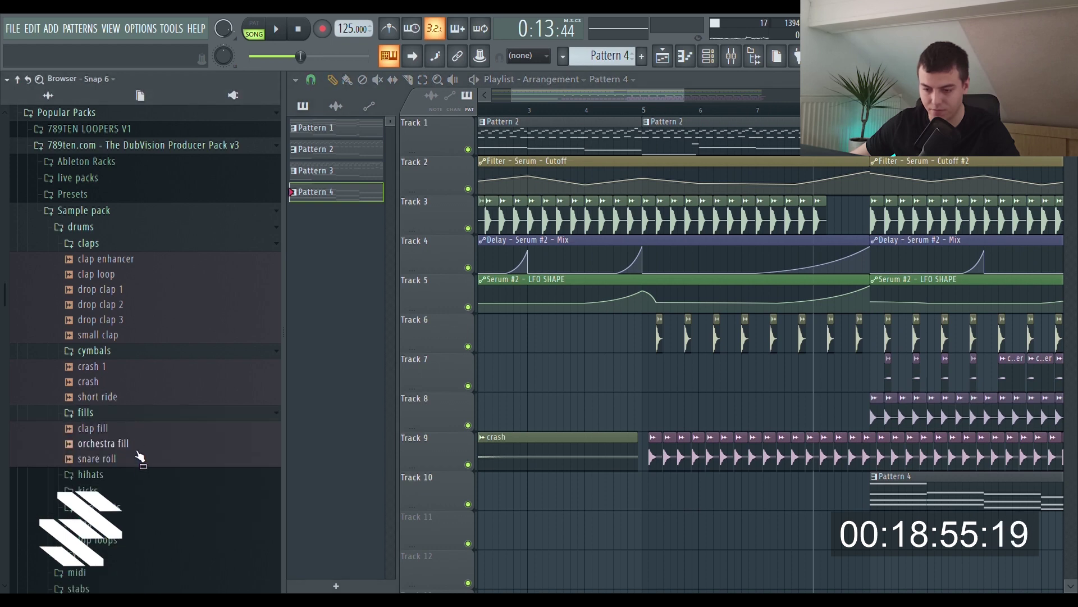
click(131, 460)
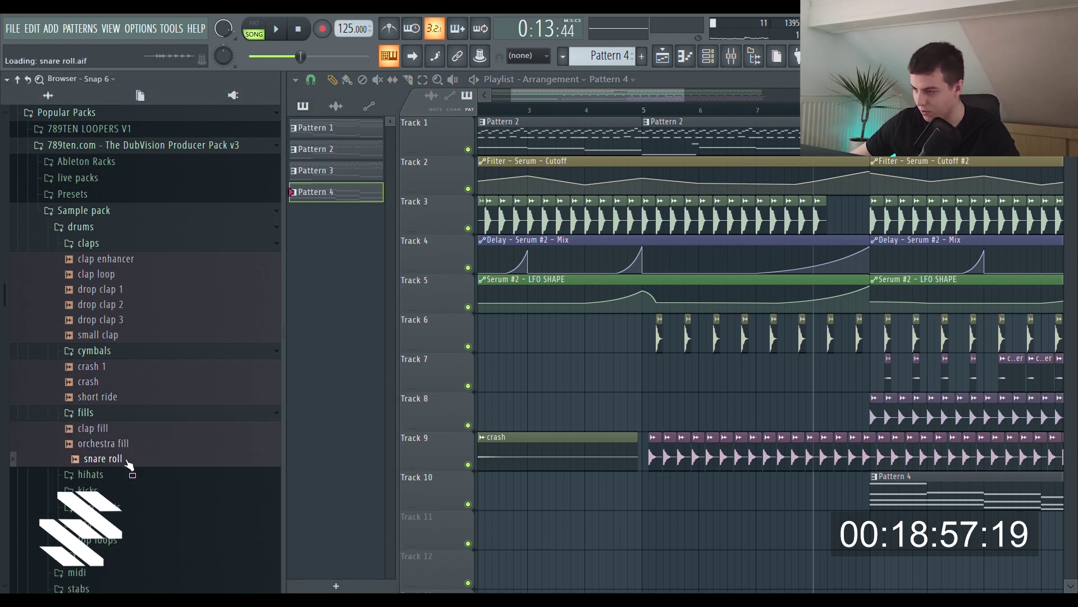
drag(135, 462, 597, 508)
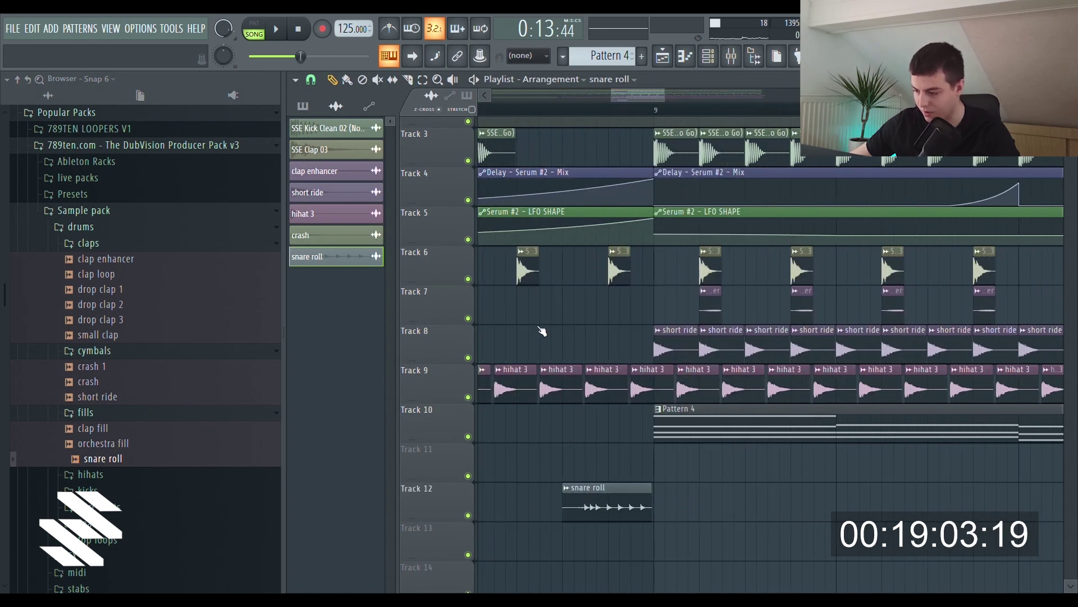
scroll(558, 105, up, 8)
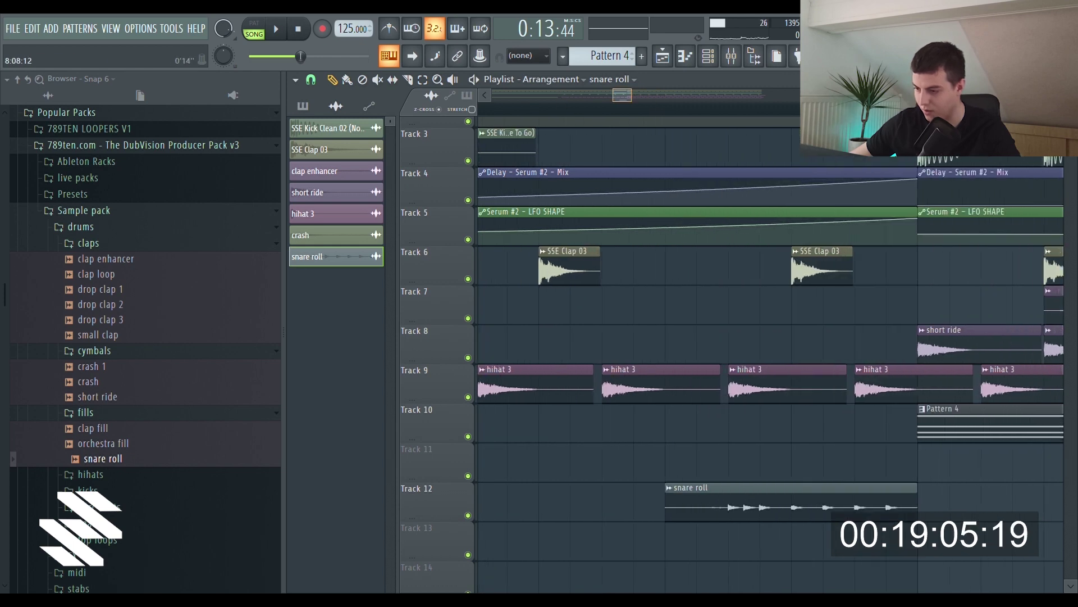
scroll(558, 105, down, 3)
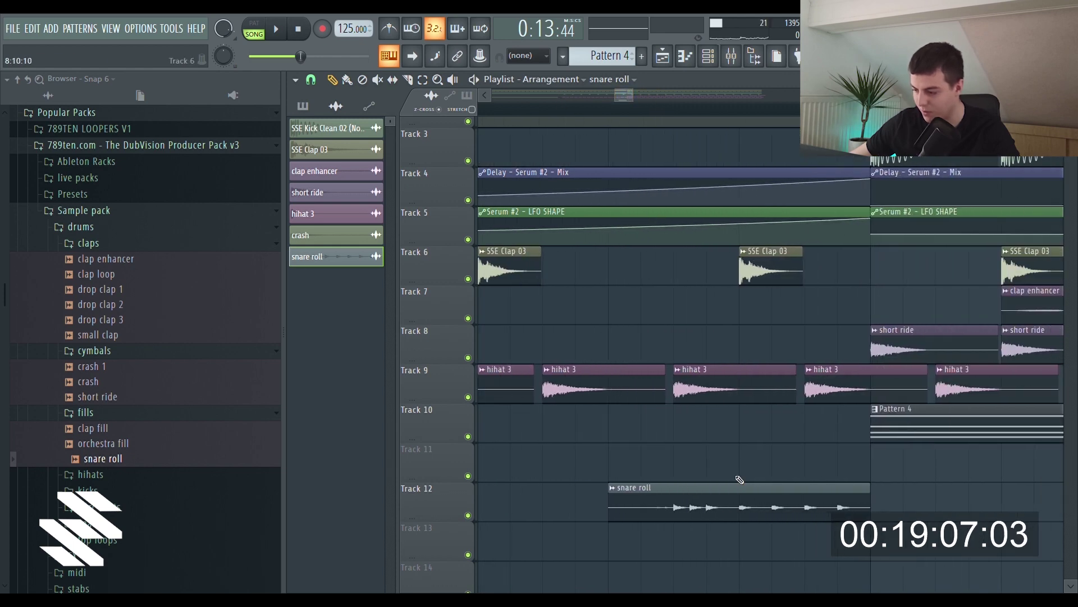
double_click(758, 503)
key(Escape)
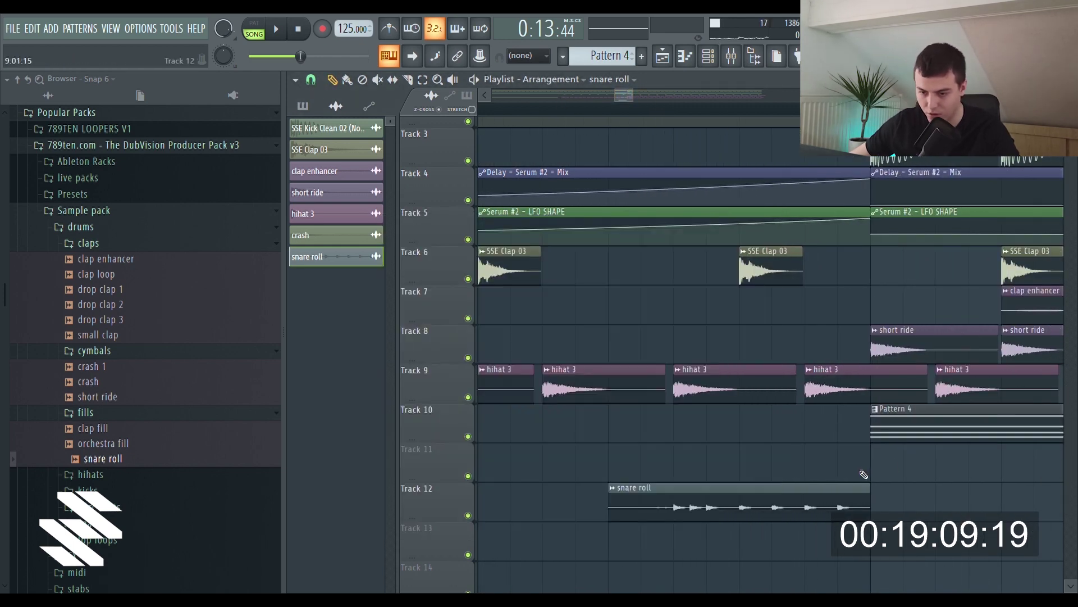
- Audition the top loops in the sample pack and add top loop 1 below the snare roll, starting at bar 9
scroll(736, 514, up, 2)
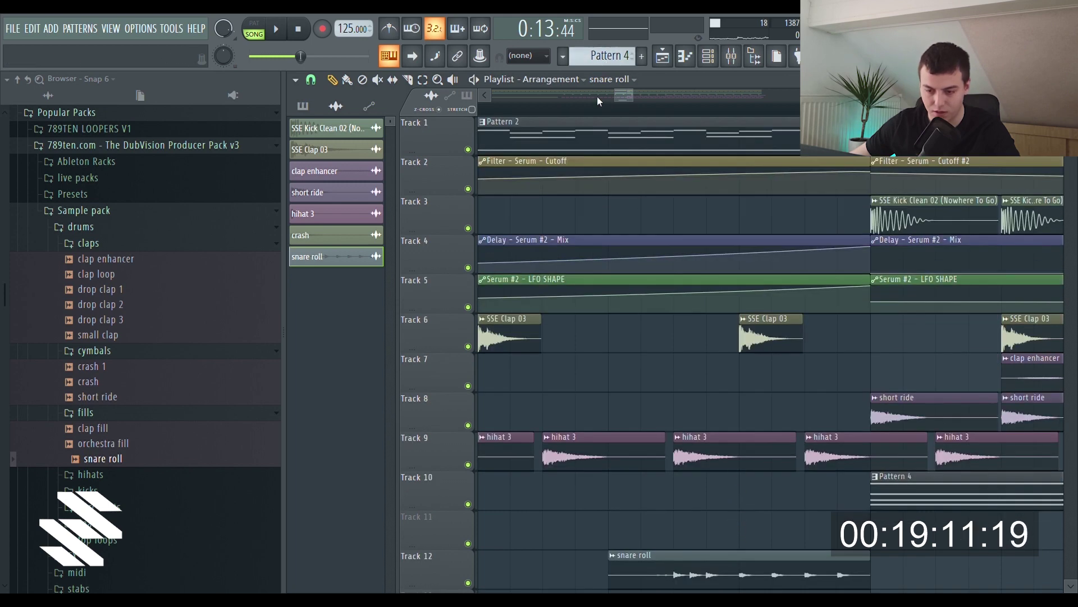
scroll(558, 104, down, 7)
click(115, 243)
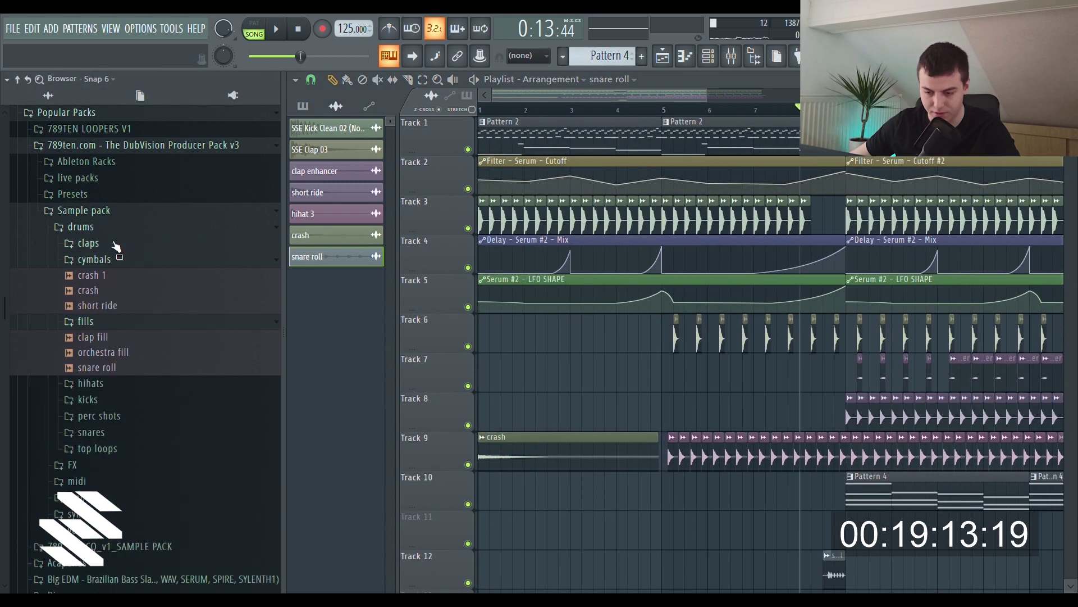
click(132, 448)
click(128, 526)
scroll(876, 387, down, 3)
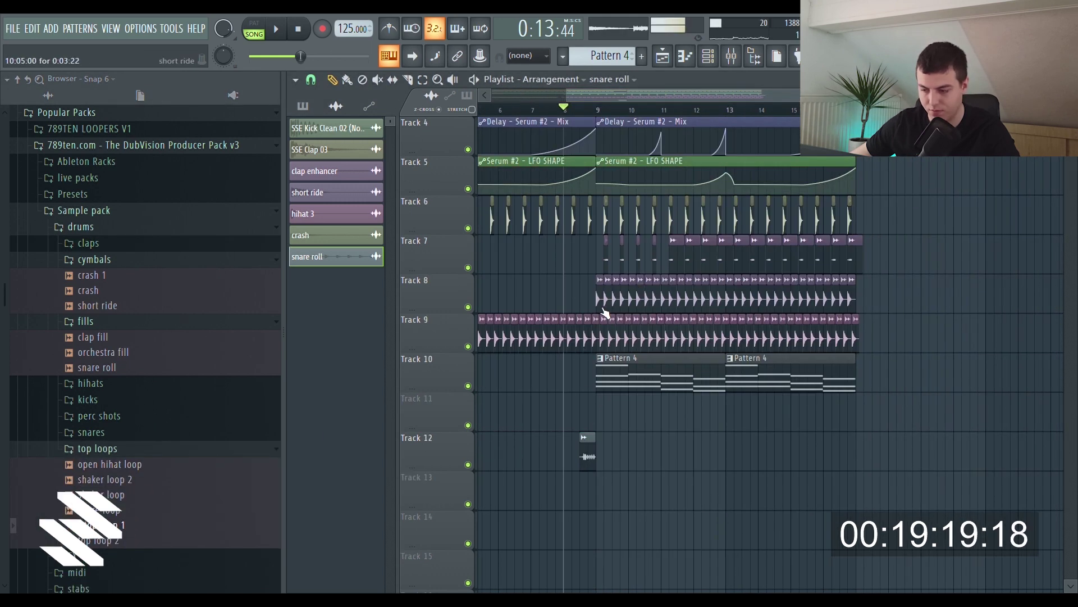
scroll(603, 308, down, 1)
click(171, 540)
click(173, 527)
drag(176, 533, 623, 472)
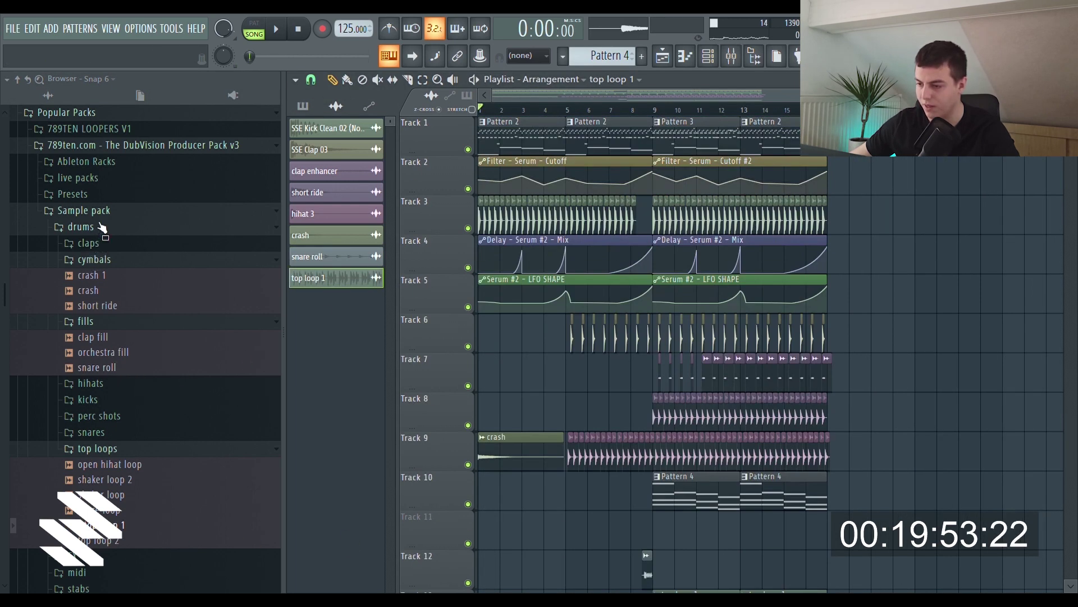
- Open Serum's piano roll in Pattern 2 and select the four long bass notes for copying
click(101, 213)
scroll(581, 99, up, 3)
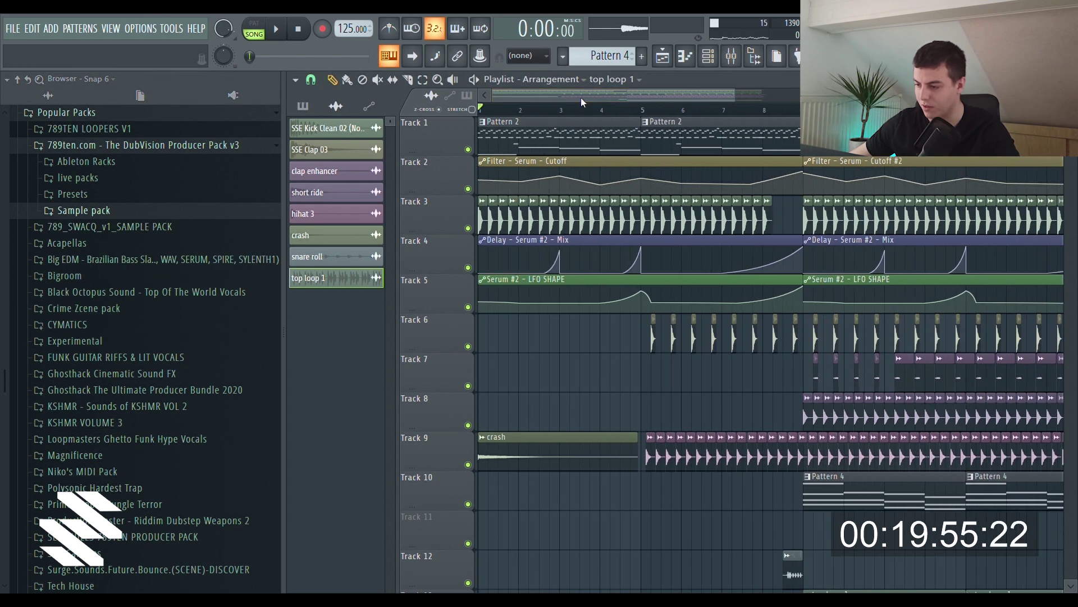
double_click(577, 147)
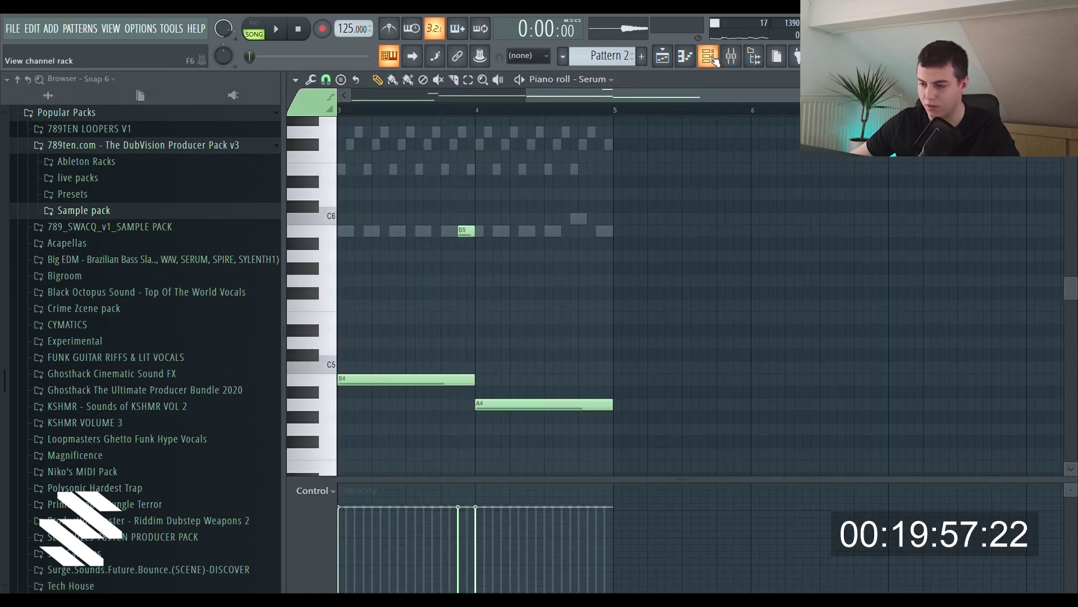
click(711, 58)
click(777, 229)
click(777, 228)
scroll(515, 98, up, 1)
scroll(546, 315, down, 1)
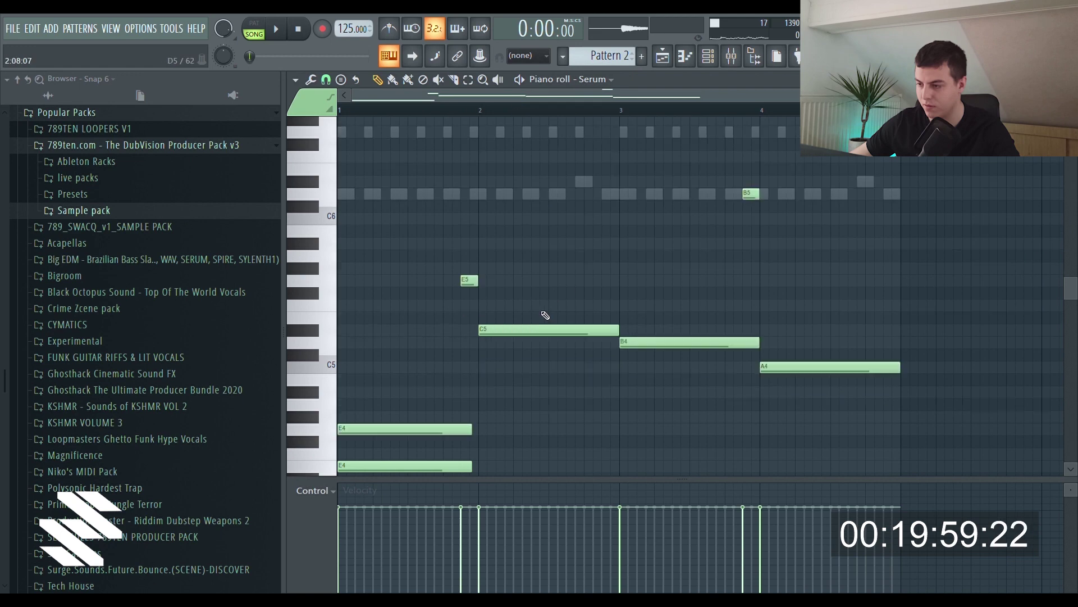
scroll(545, 316, down, 3)
click(468, 79)
drag(862, 200, 349, 410)
scroll(634, 264, up, 3)
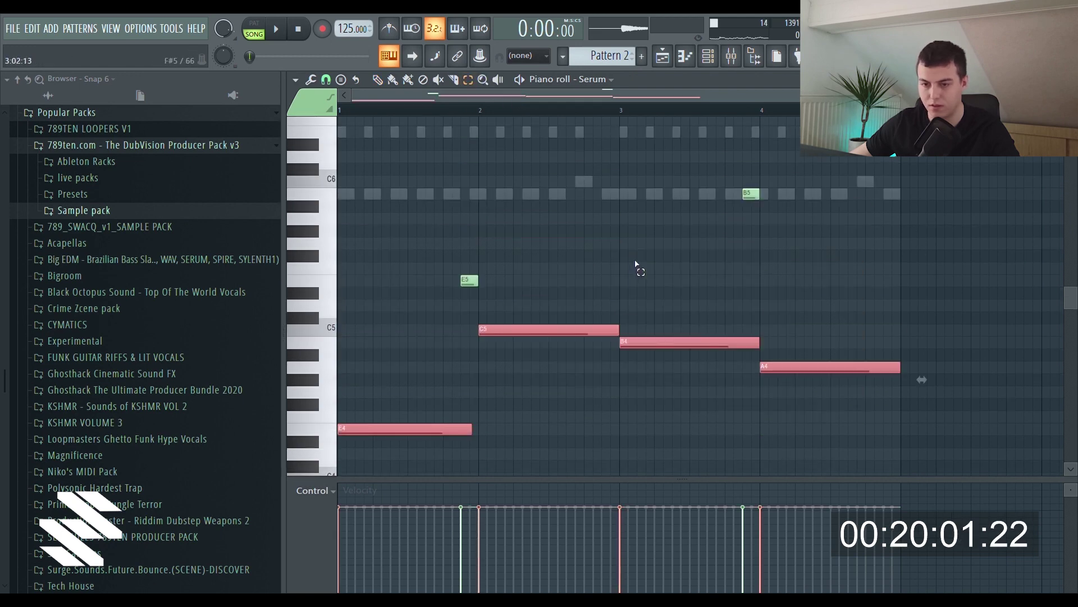
- Add a Kontakt 6 channel with a library instrument and paste the copied bass notes into it in a new Pattern 5
click(709, 56)
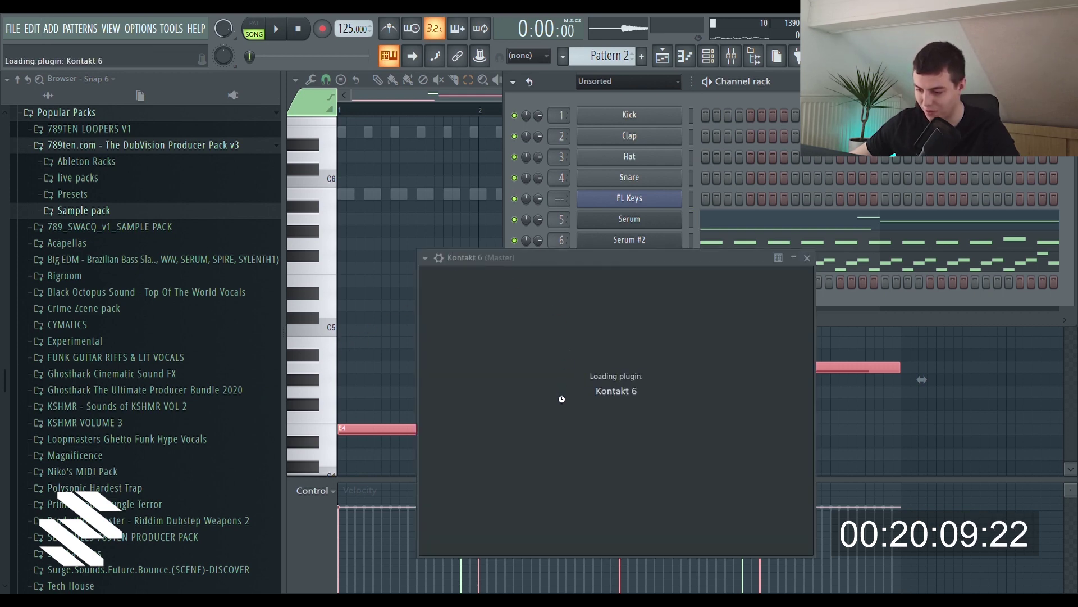
scroll(529, 403, down, 5)
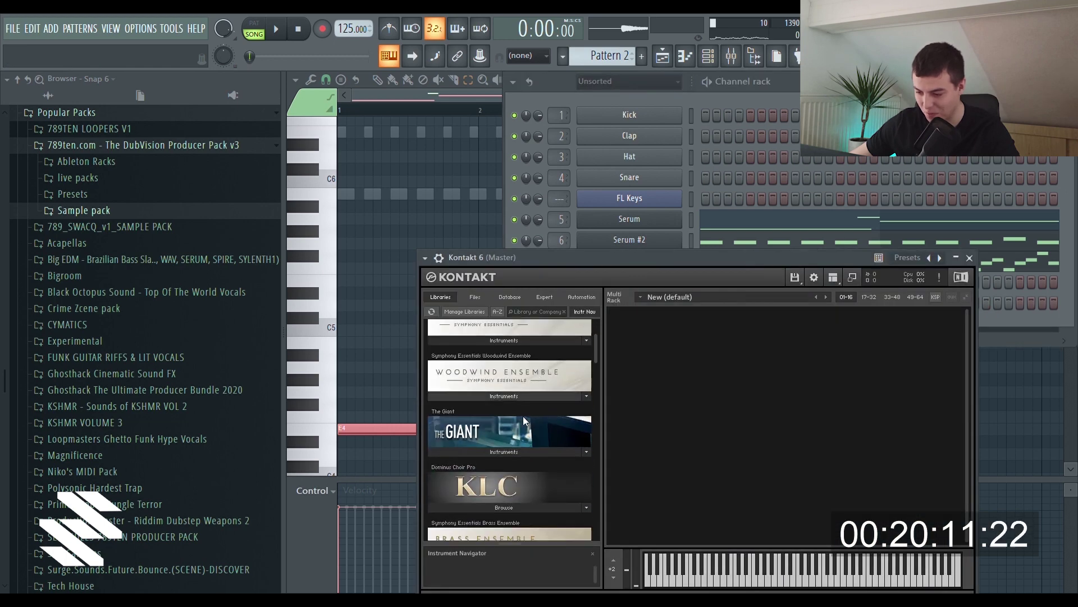
scroll(492, 495, down, 2)
click(494, 487)
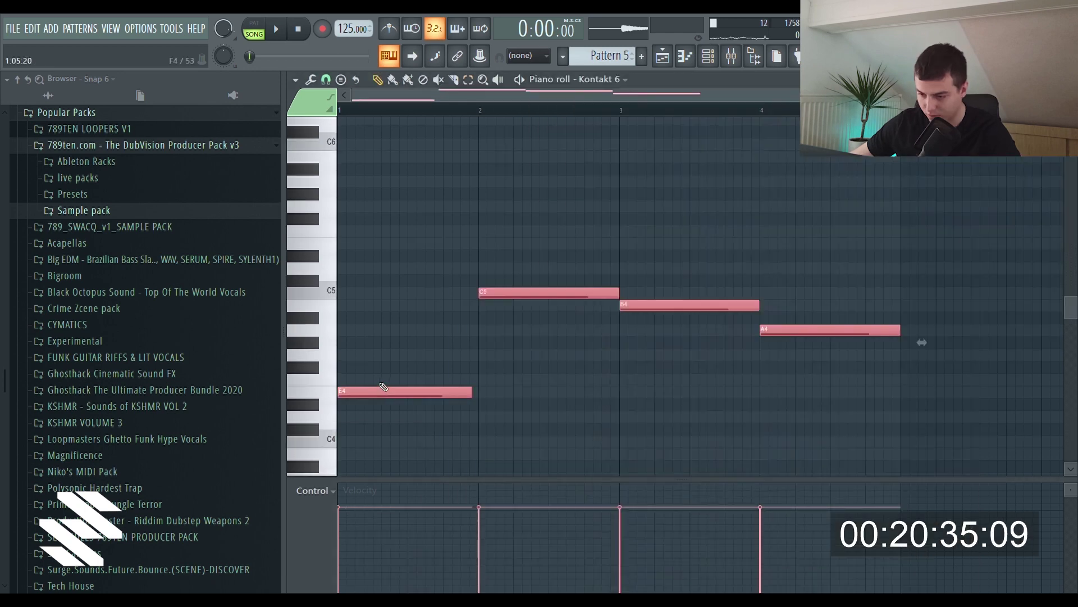
- Rewrite the Kontakt 6 line as one note per bar: G4, E5, D5 and C5
drag(352, 370, 327, 354)
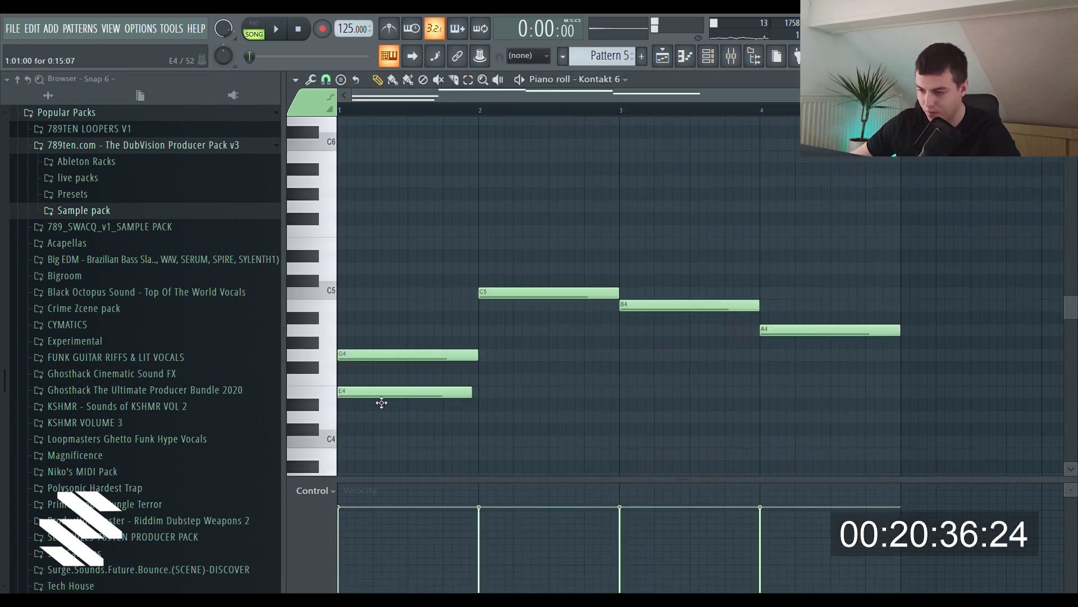
right_click(385, 396)
drag(505, 293, 508, 244)
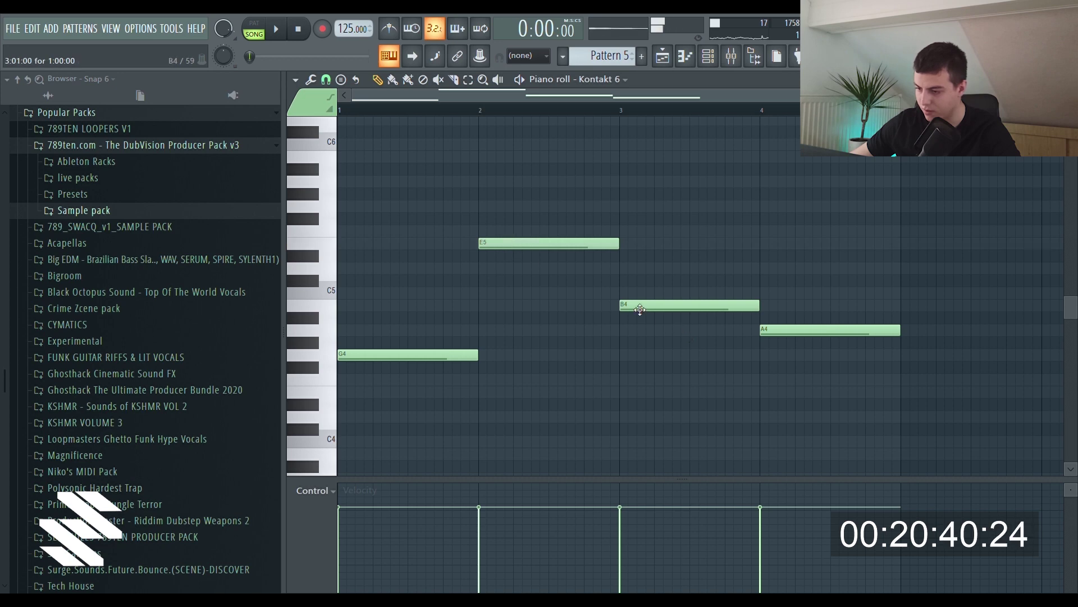
click(623, 272)
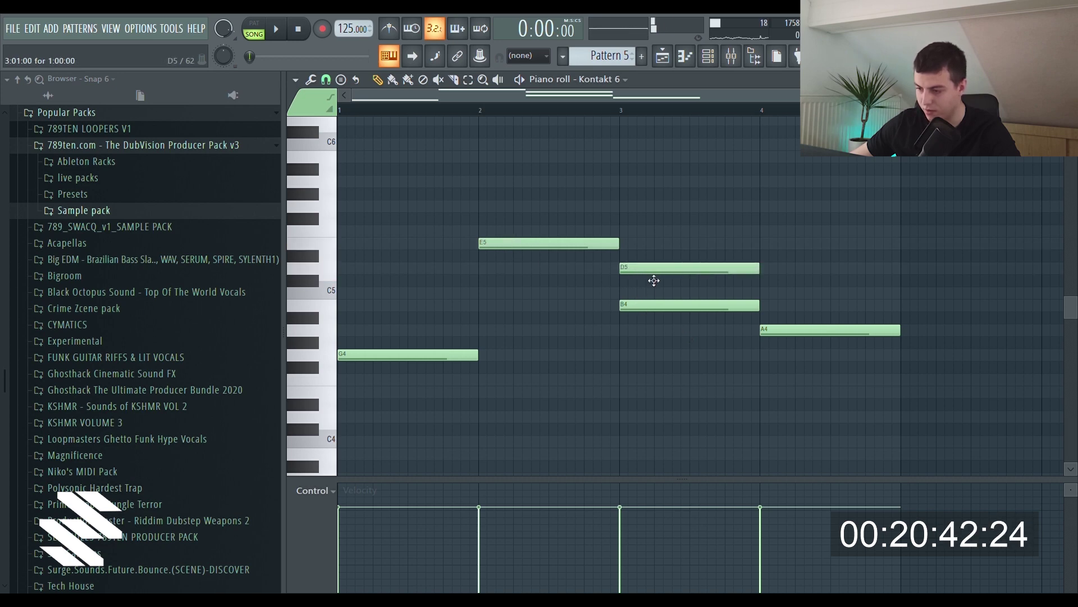
mouse_move(644, 270)
mouse_down()
mouse_move(645, 303)
mouse_move(646, 266)
mouse_up()
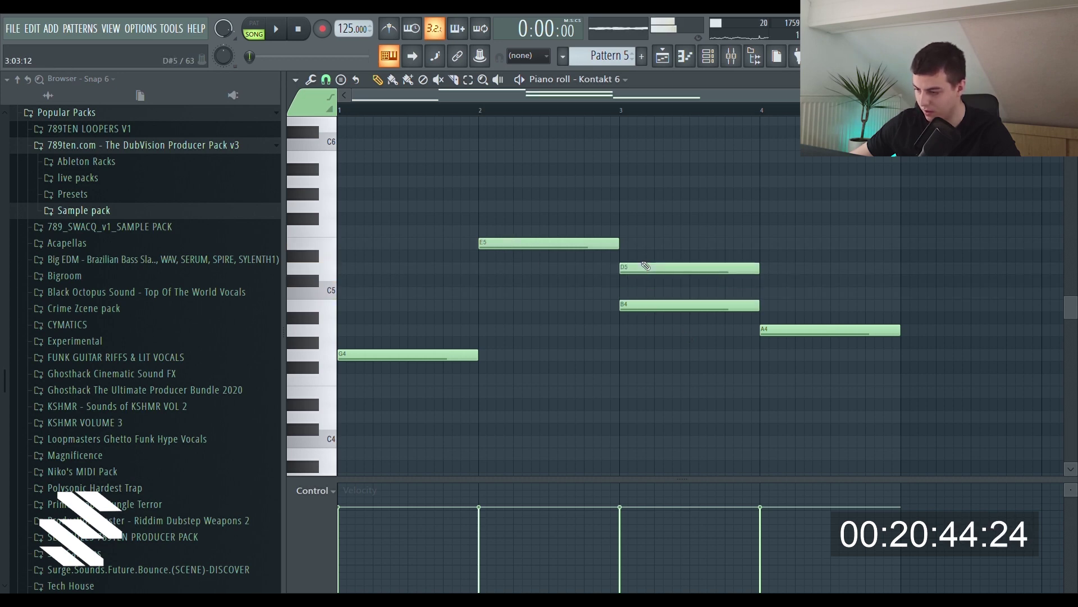
right_click(659, 308)
drag(781, 331, 778, 294)
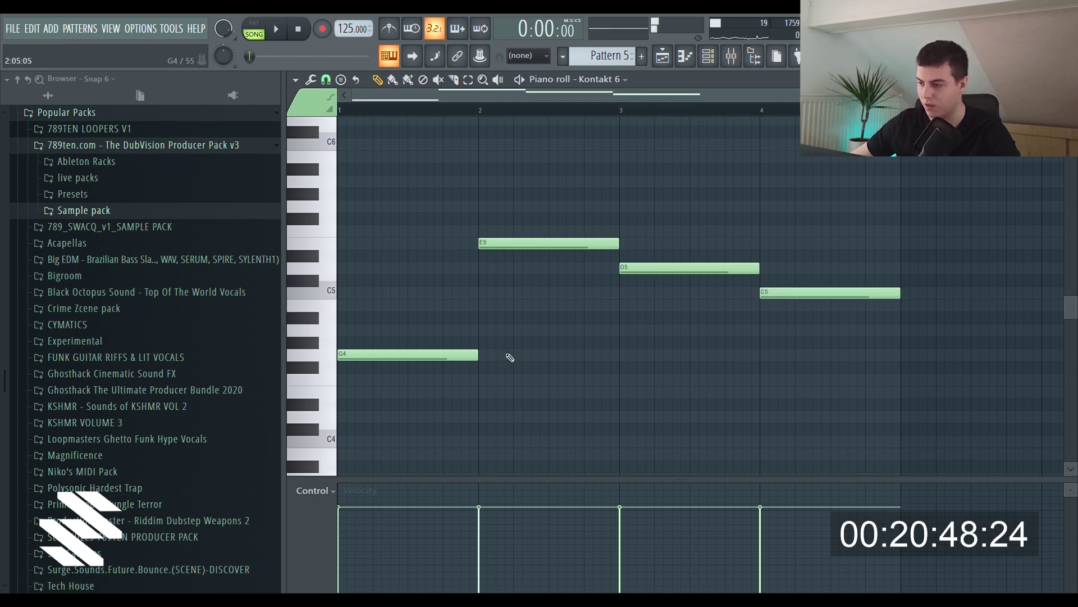
- Raise the first Kontakt 6 note an octave, place Pattern 5 twice on Track 14 from bar 9, and play from there
drag(463, 361, 452, 205)
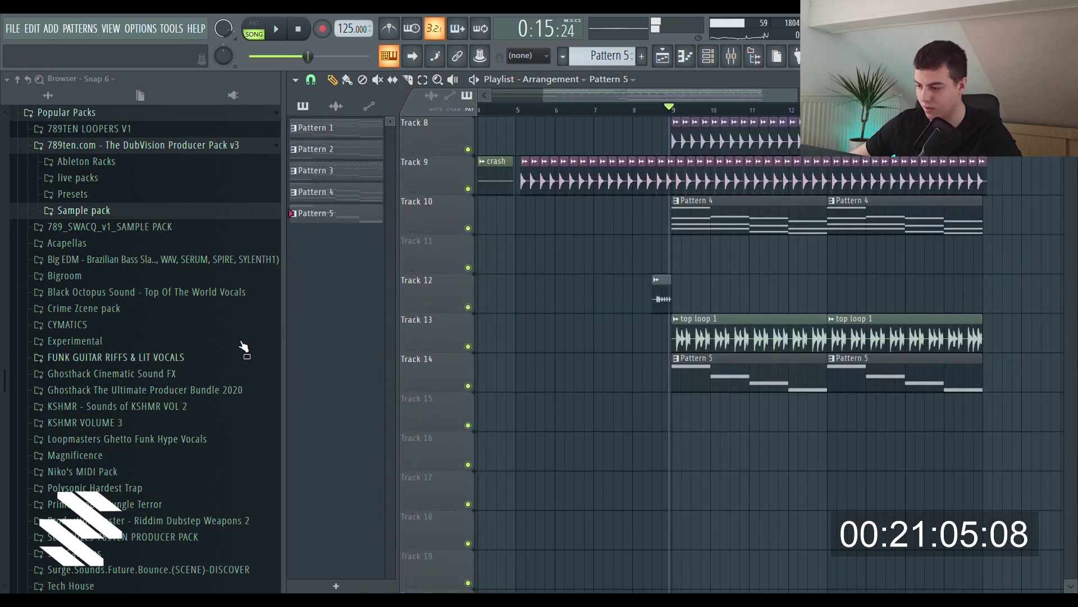
scroll(243, 346, down, 5)
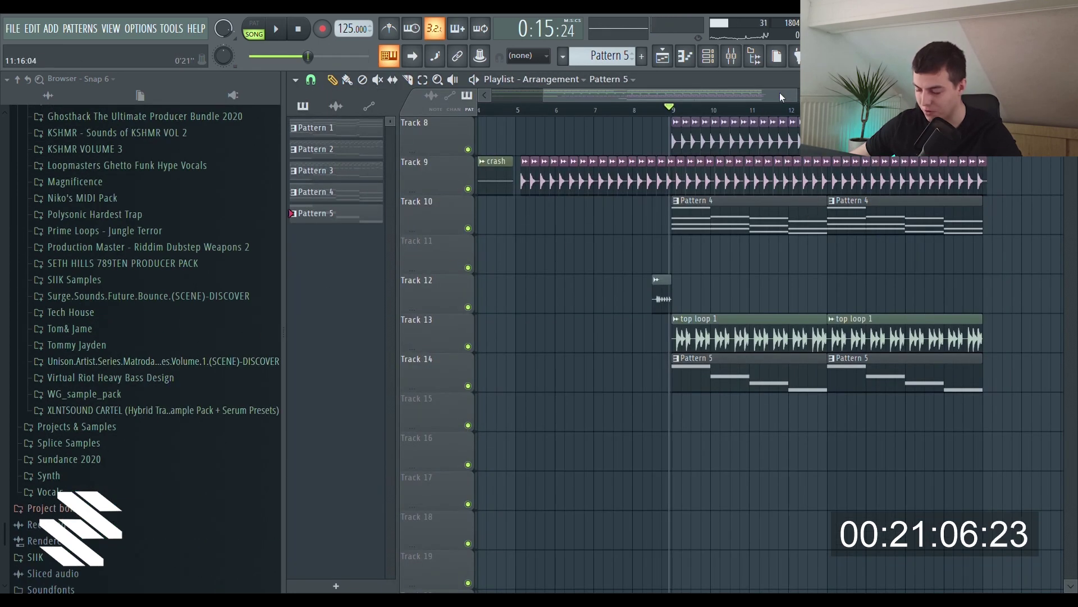
click(674, 110)
key(space)
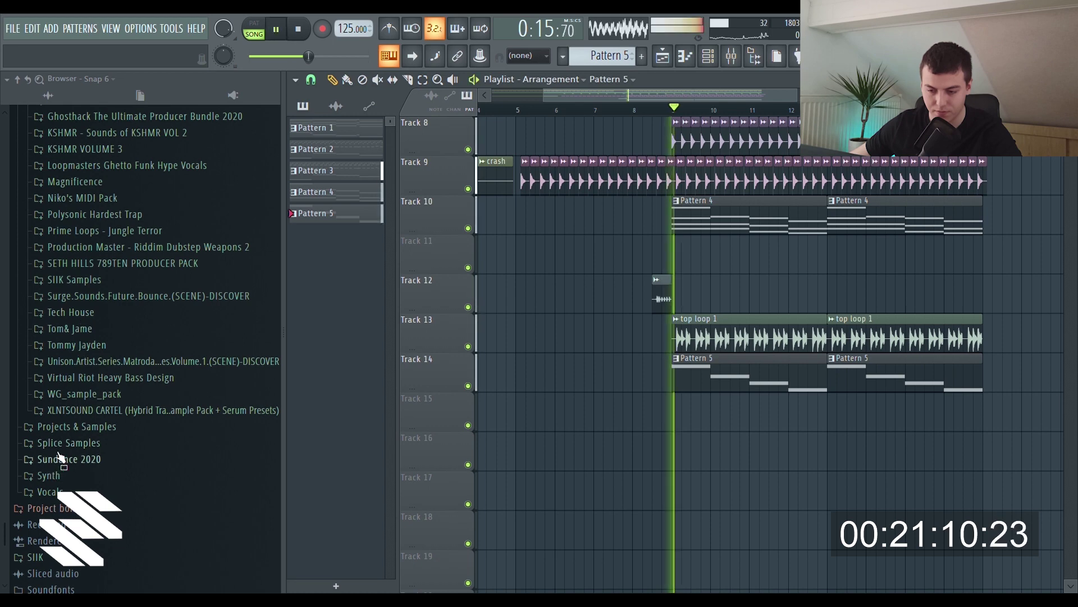
- Find the FX folder of the Sickrate & SIIK Essentials collection inside SIIK Pack under Projects & Samples
click(76, 427)
scroll(77, 412, down, 15)
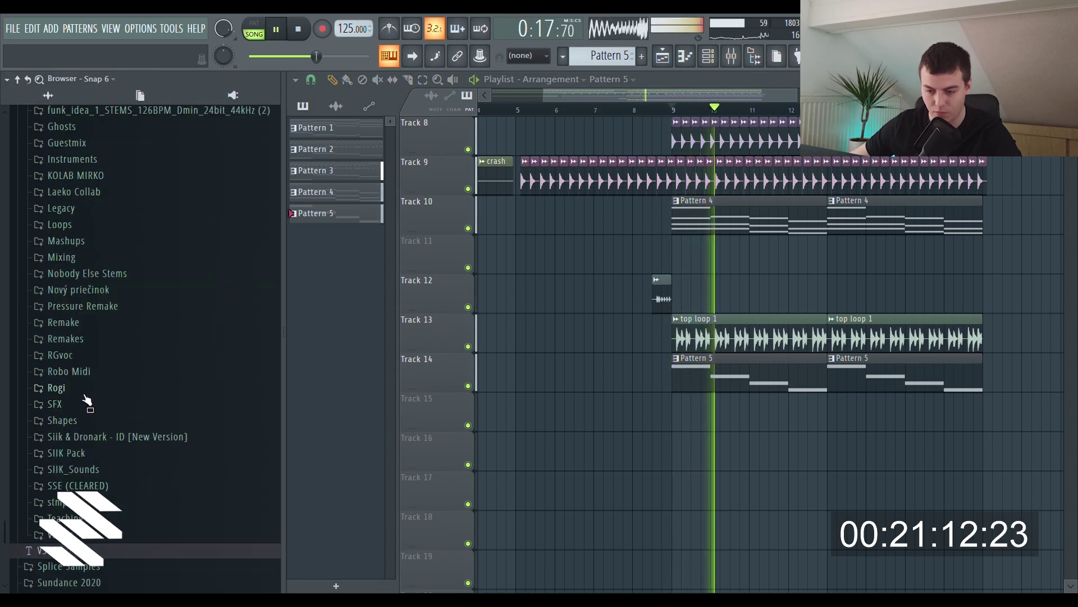
click(100, 279)
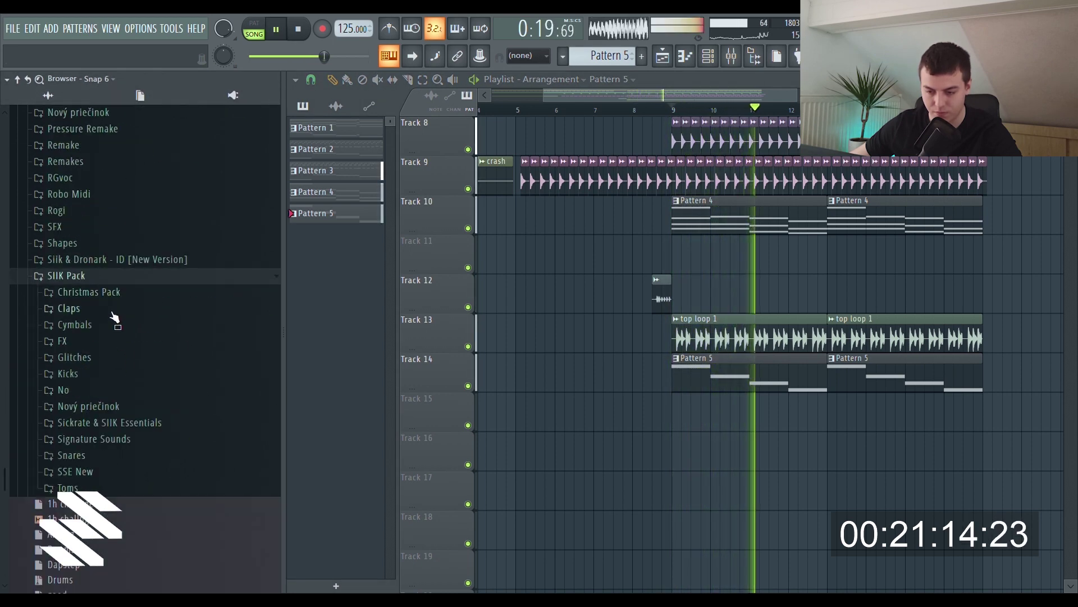
click(112, 424)
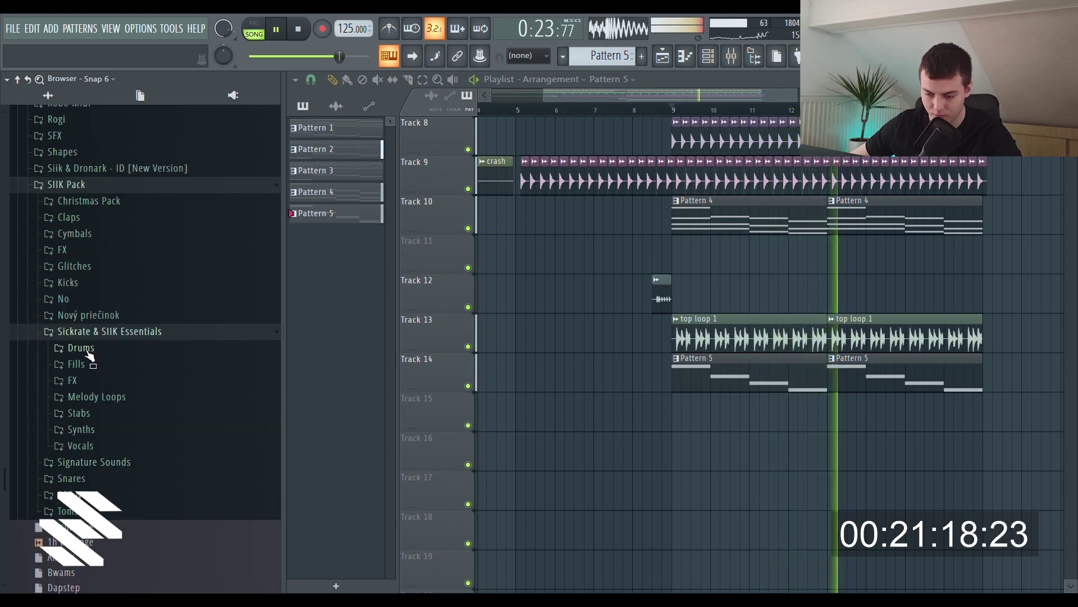
click(104, 383)
scroll(125, 505, down, 3)
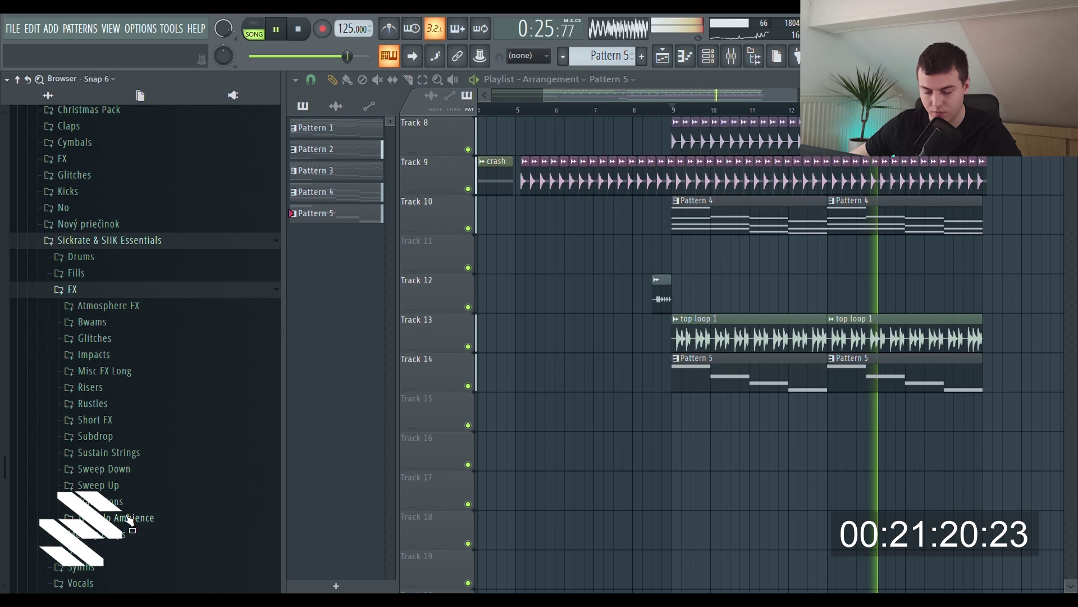
- Stop playback and add SSE Sustain String 03 - E from the Sustain Strings samples to Track 15, starting at bar 9
key(space)
click(144, 454)
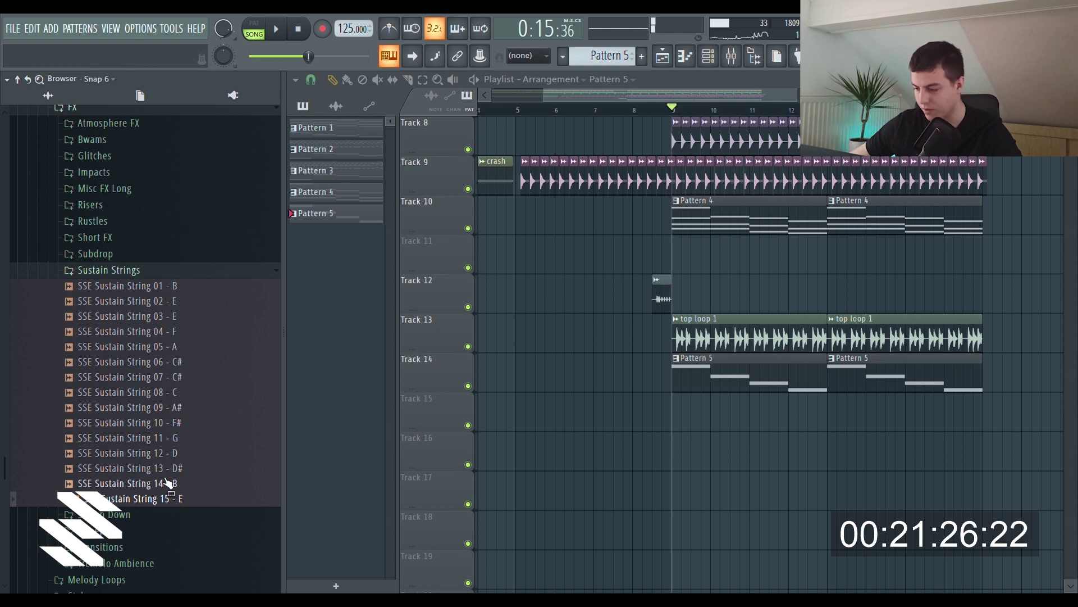
click(167, 318)
drag(332, 371, 703, 418)
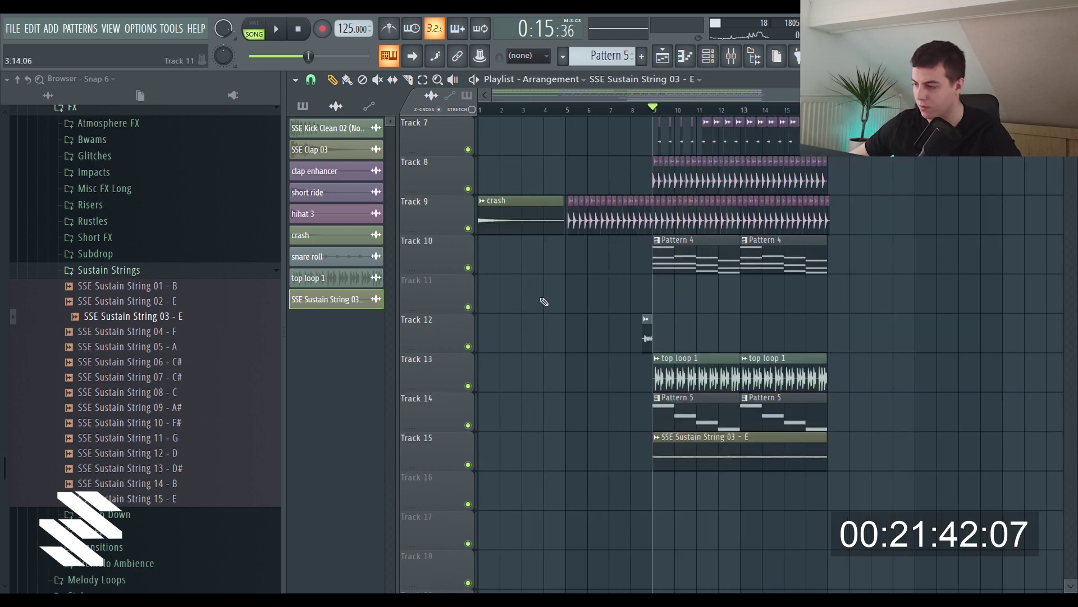
- Audition the Sweep Down samples and place SSE Sweep Down 01 on Track 12 at bar 1
scroll(542, 300, up, 5)
key(space)
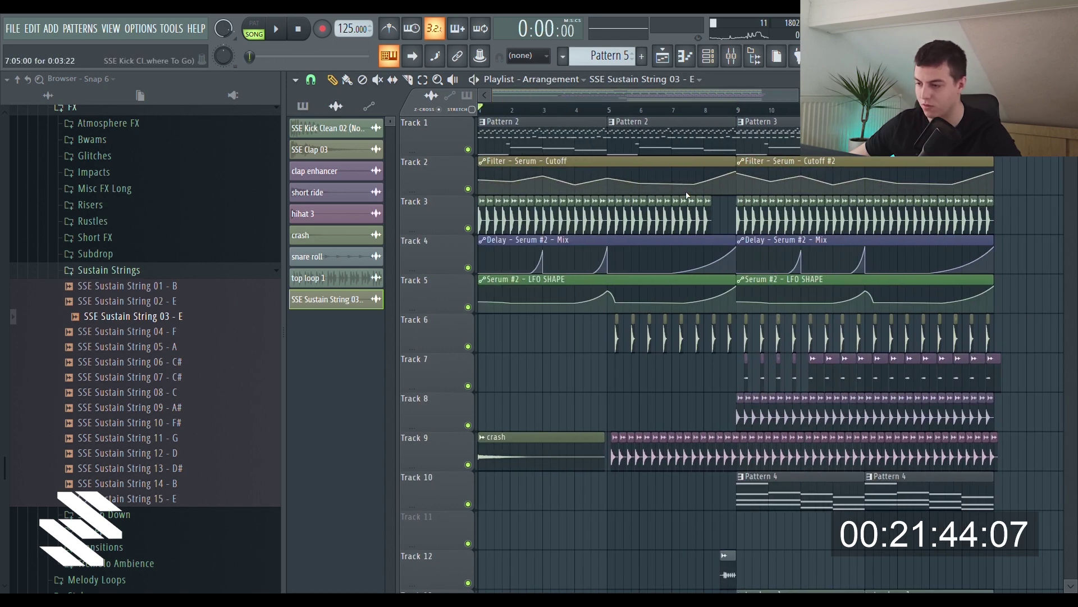
scroll(558, 264, down, 2)
key(ctrl+a)
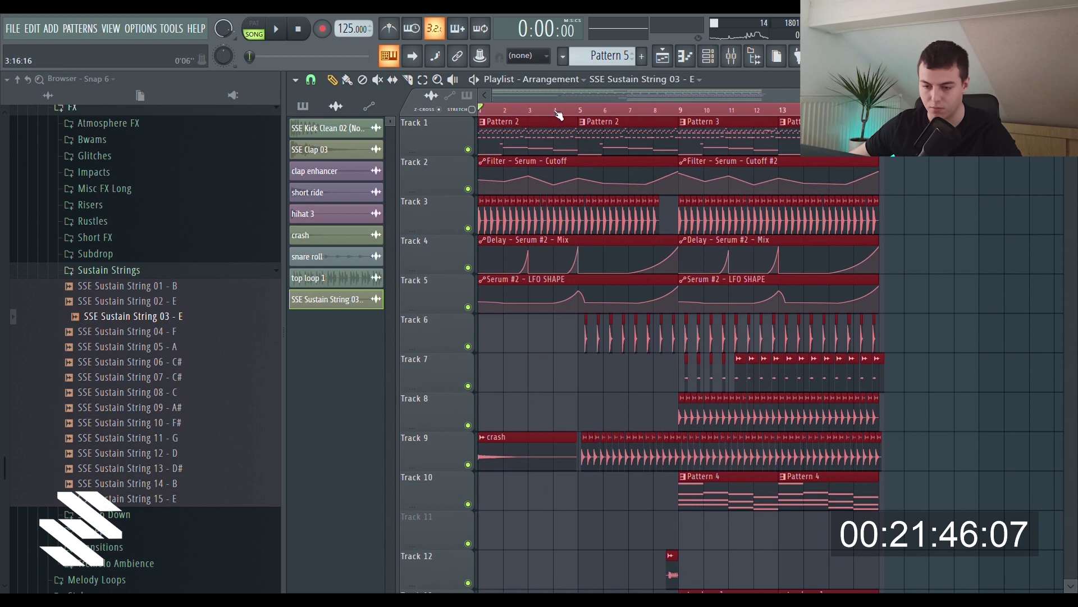
click(629, 107)
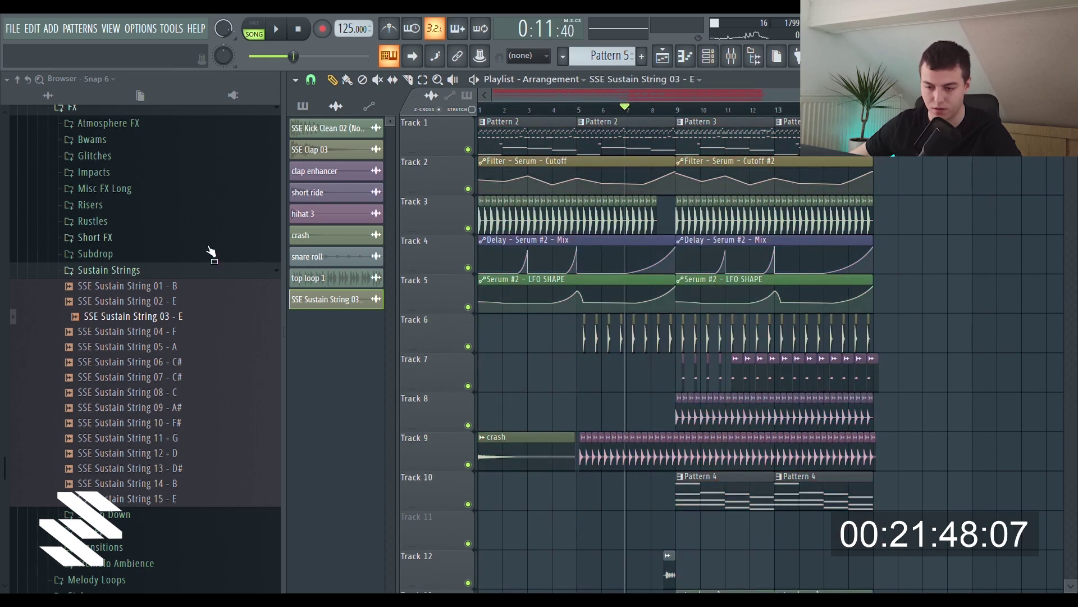
click(149, 271)
click(134, 239)
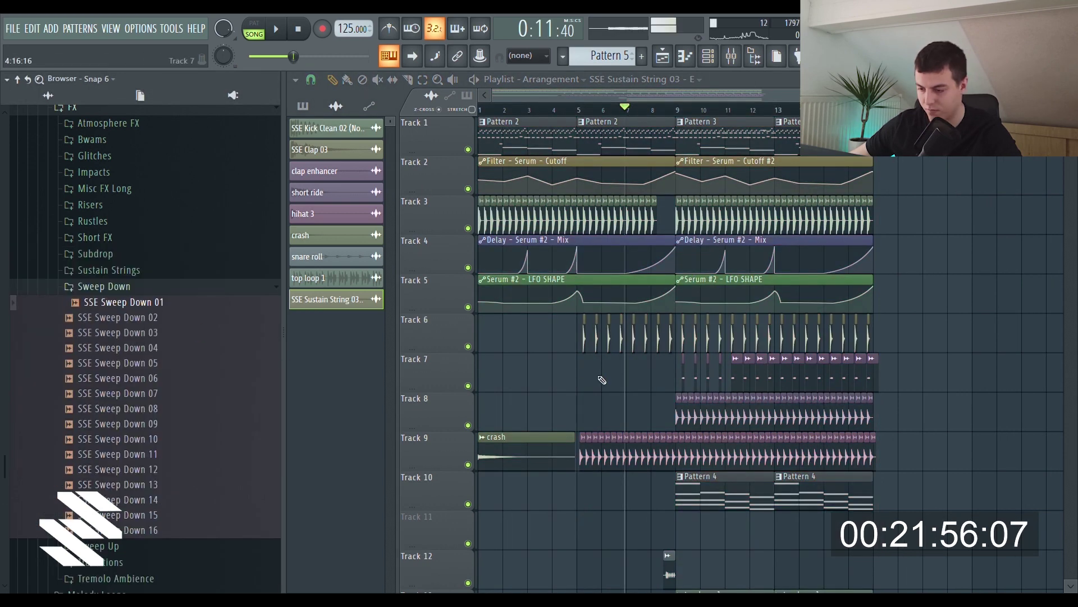
scroll(506, 378, down, 3)
drag(186, 328, 534, 470)
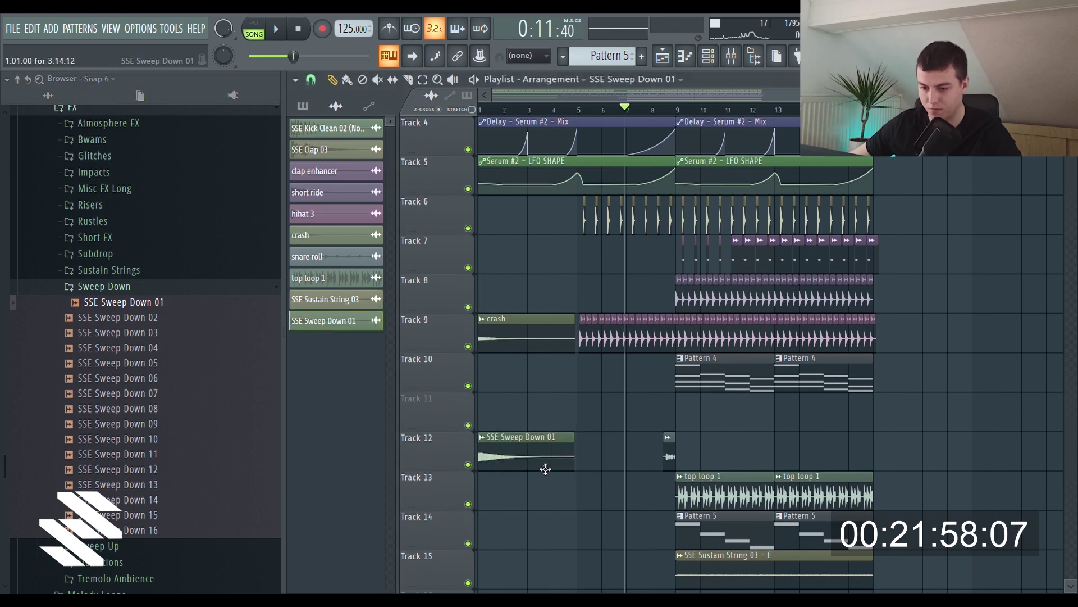
- Add SSE Sweep Up 07 to Track 13 and shift it so that it ends exactly at bar 9
double_click(542, 461)
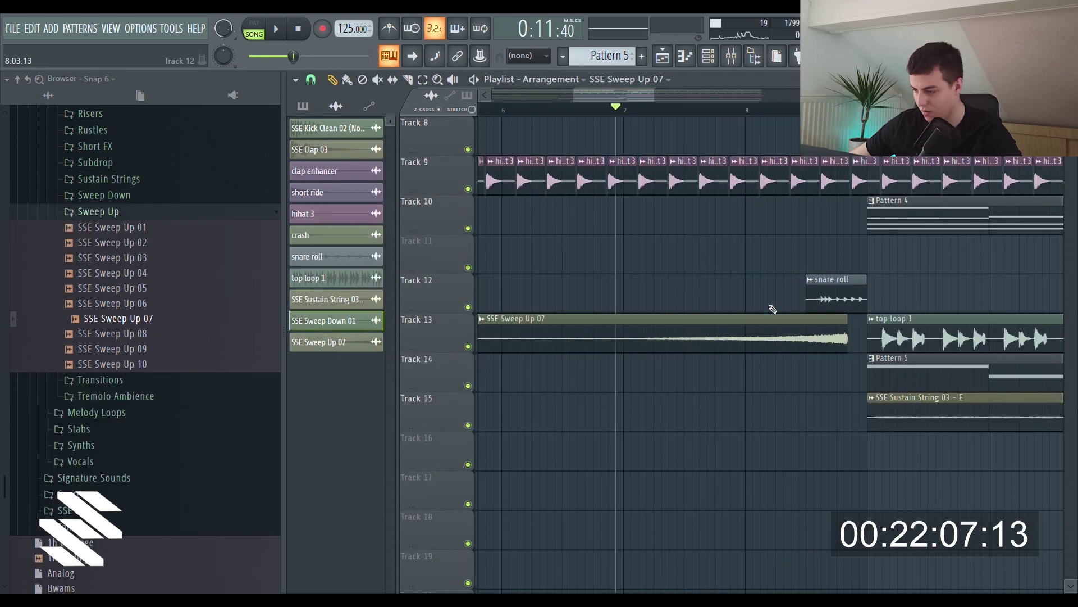
drag(769, 305, 746, 350)
click(745, 350)
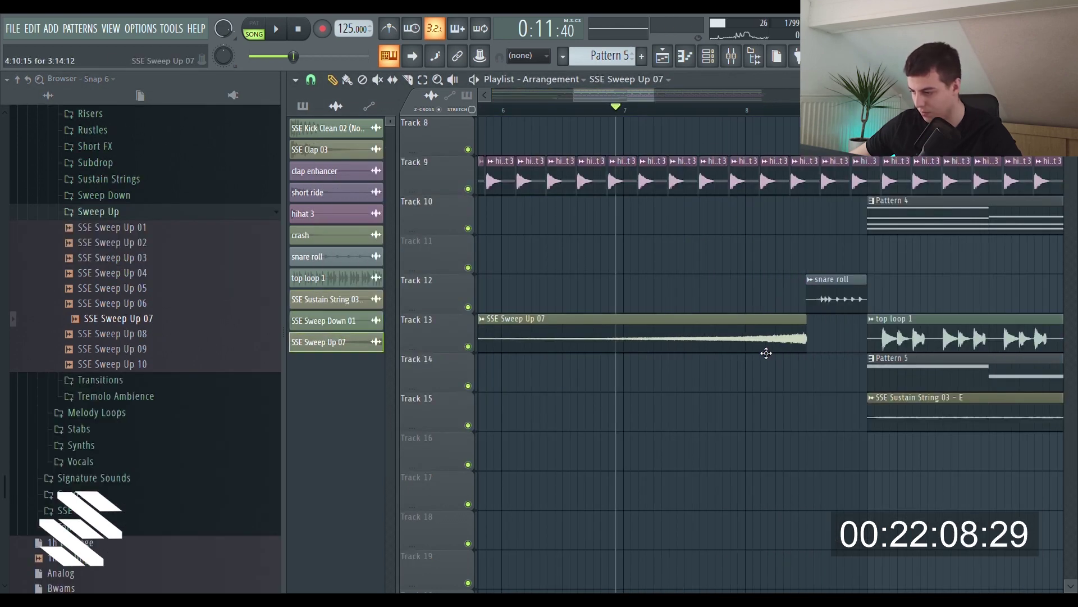
drag(765, 353, 819, 355)
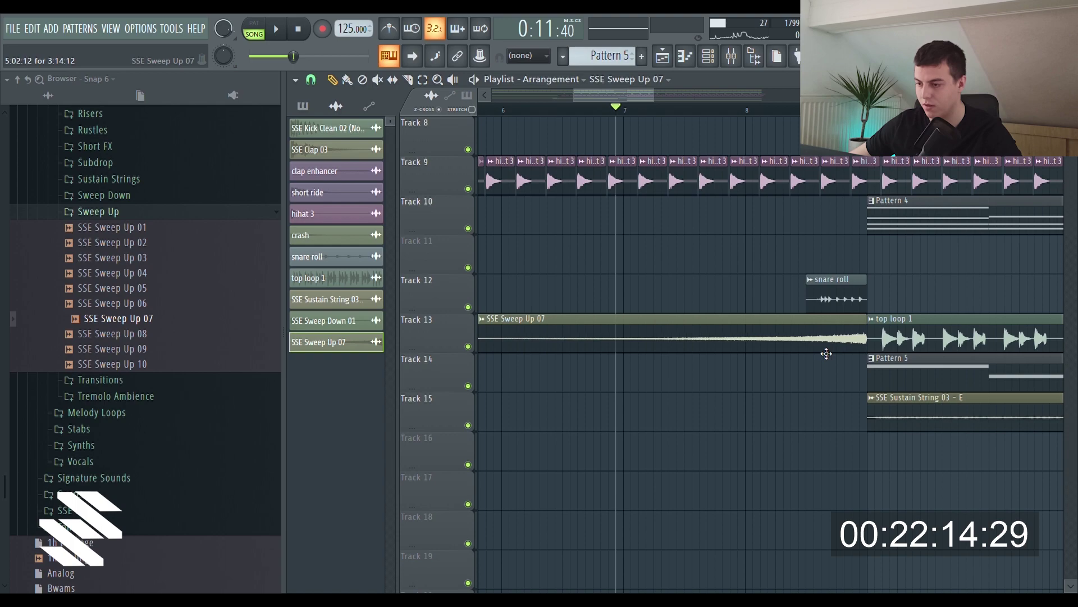
double_click(827, 346)
- Open Pattern 2's channel rack and bring up the Serum bass instrument
mouse_move(637, 95)
mouse_down()
mouse_move(637, 120)
mouse_move(702, 122)
mouse_up()
scroll(712, 292, up, 7)
scroll(688, 103, up, 1)
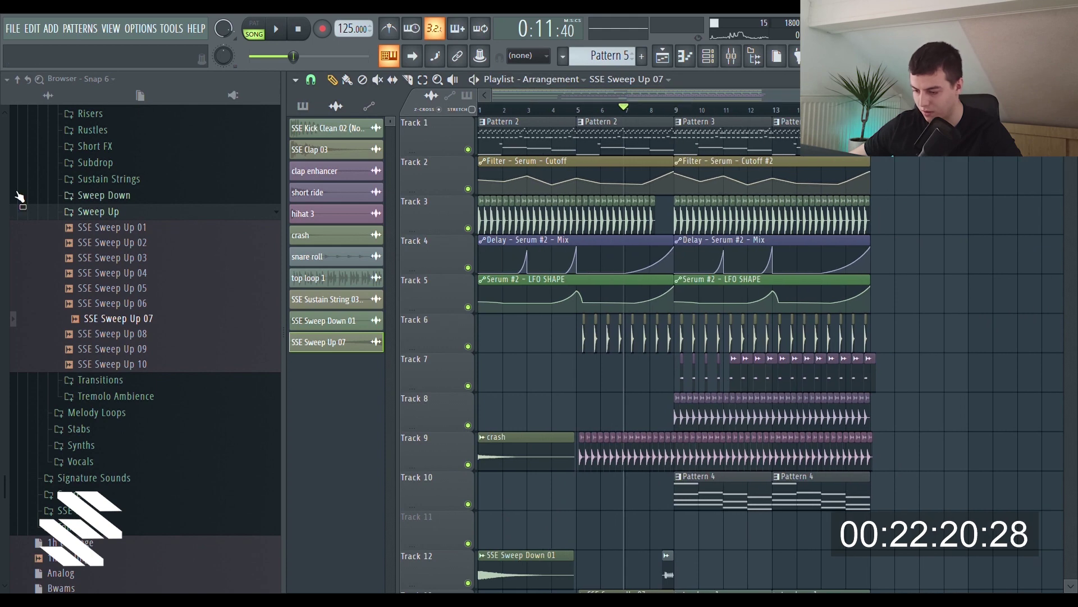
double_click(527, 153)
click(717, 62)
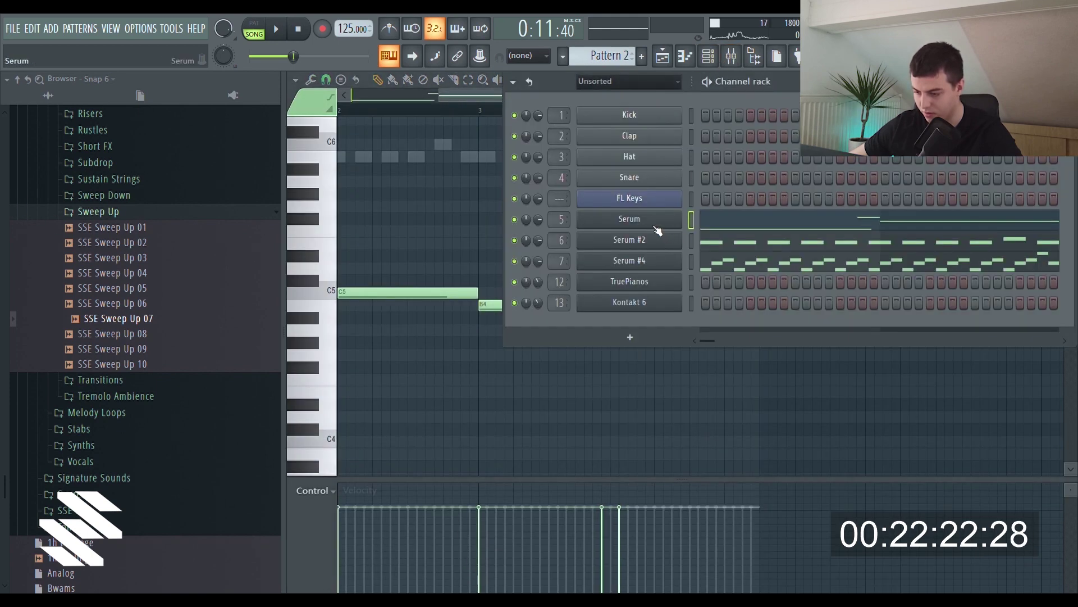
click(653, 230)
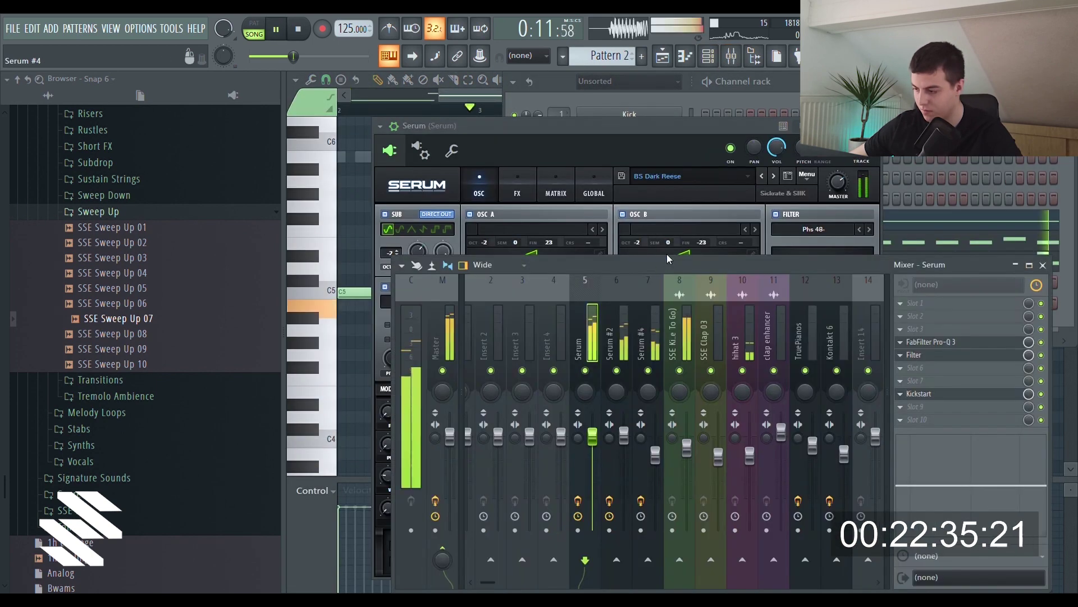
- Open FabFilter Pro-L on the Master track and slightly lower the volume of the Serum #4 mixer track
click(454, 332)
click(946, 380)
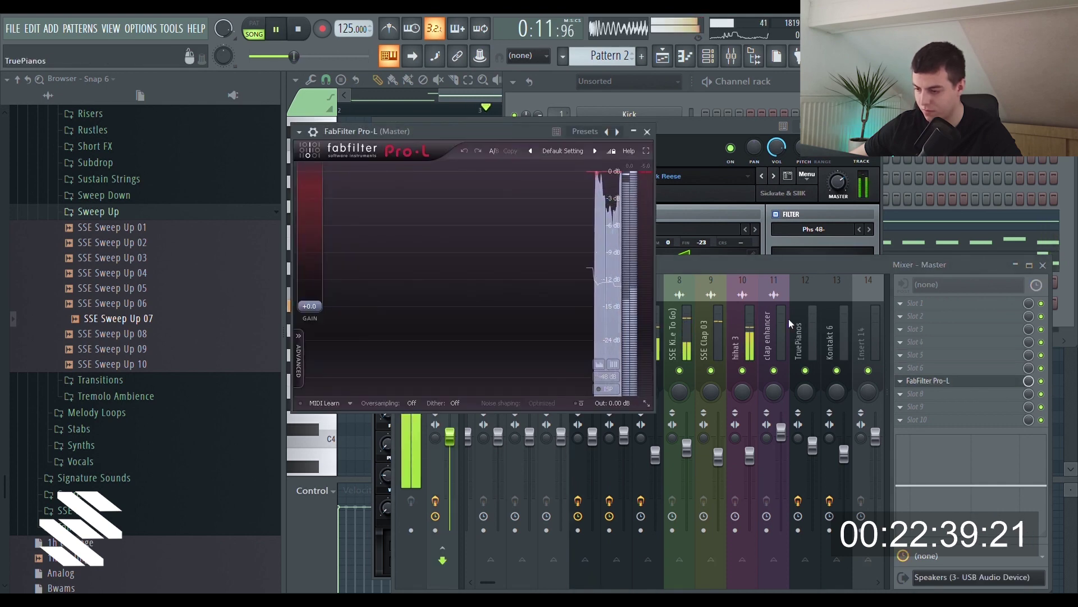
click(647, 345)
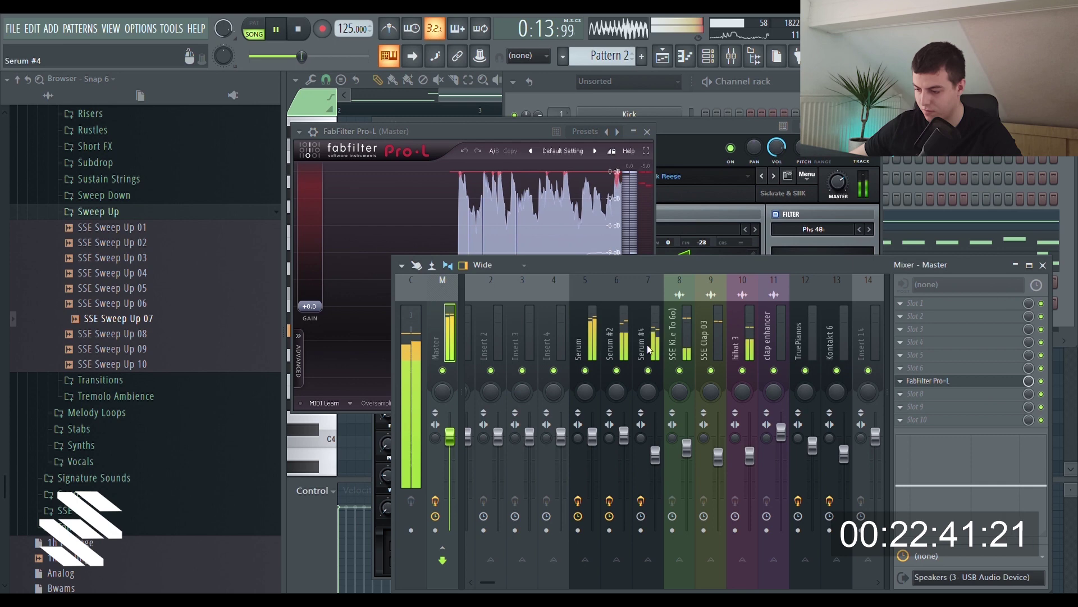
drag(655, 455, 624, 433)
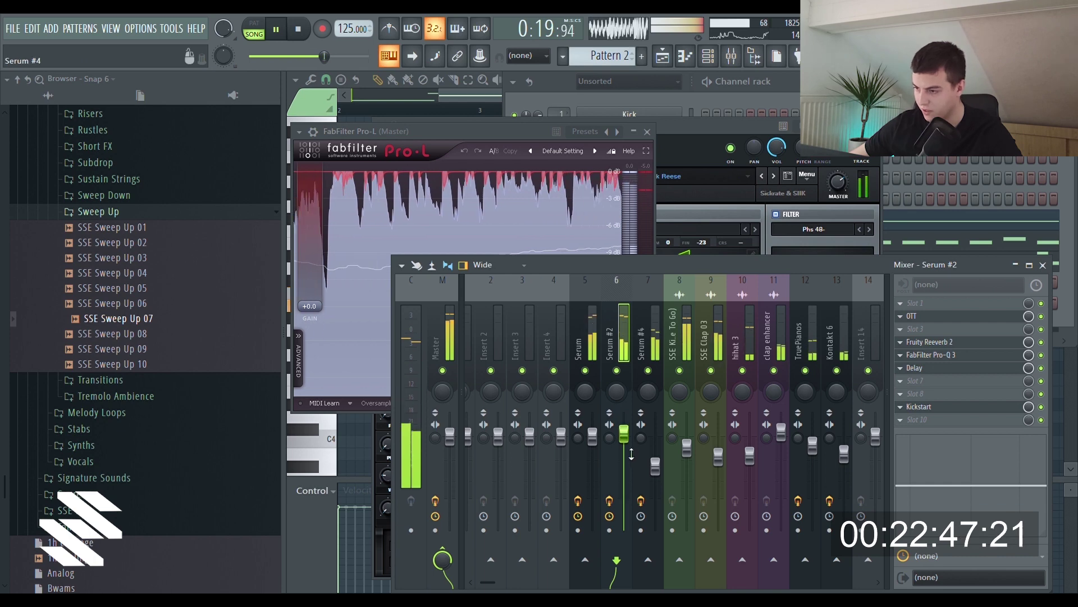
- Insert FabFilter Pro-C 2 compressors on the Serum #2 and Serum #4 mixer tracks, setting Serum #4's threshold to about -12.16 dB
key(space)
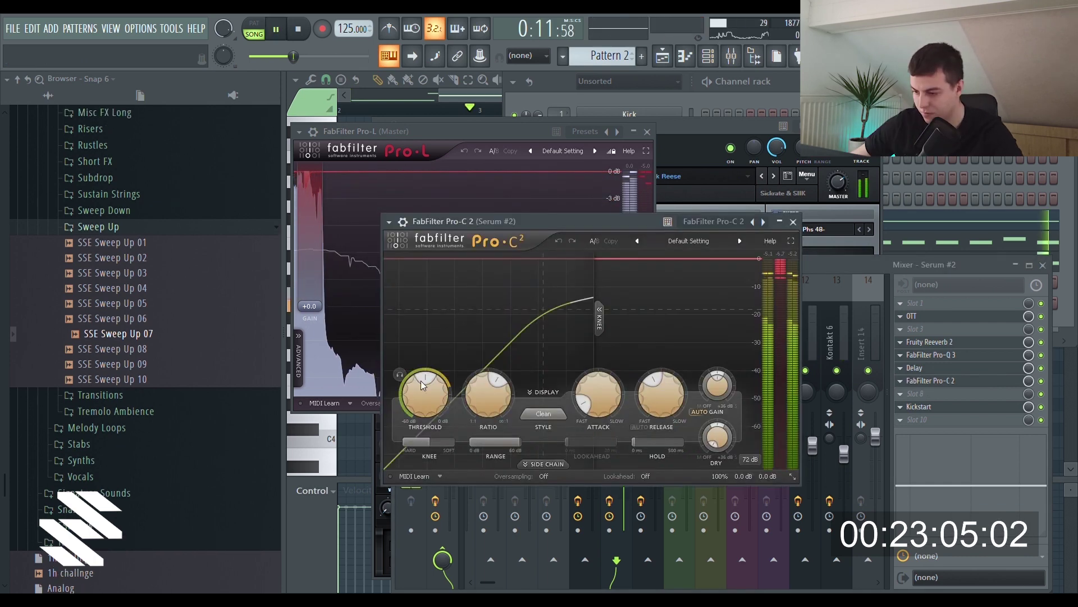
click(814, 265)
click(648, 337)
click(916, 356)
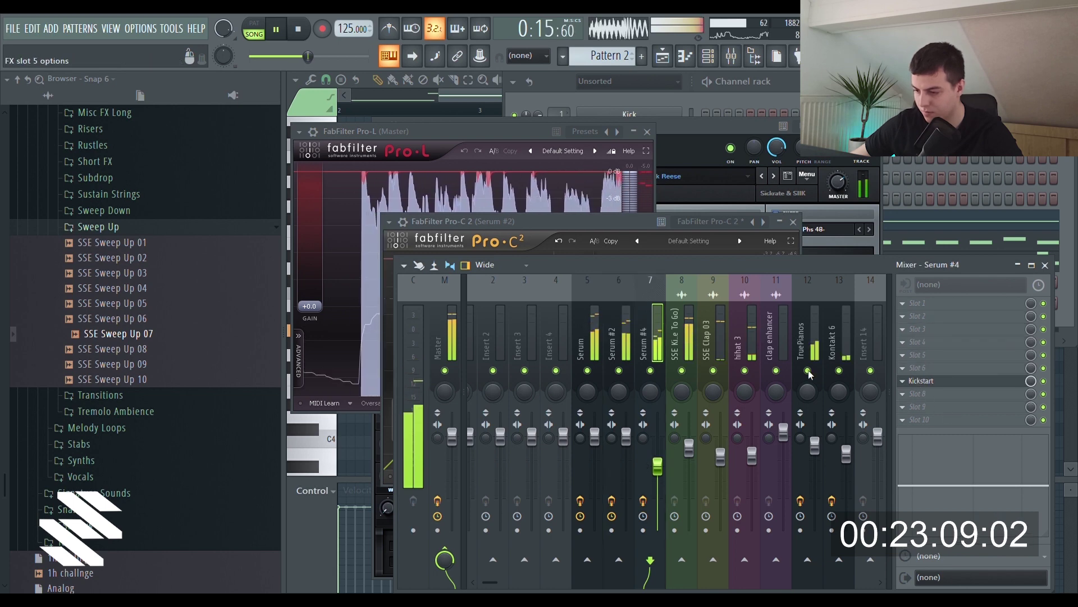
click(735, 233)
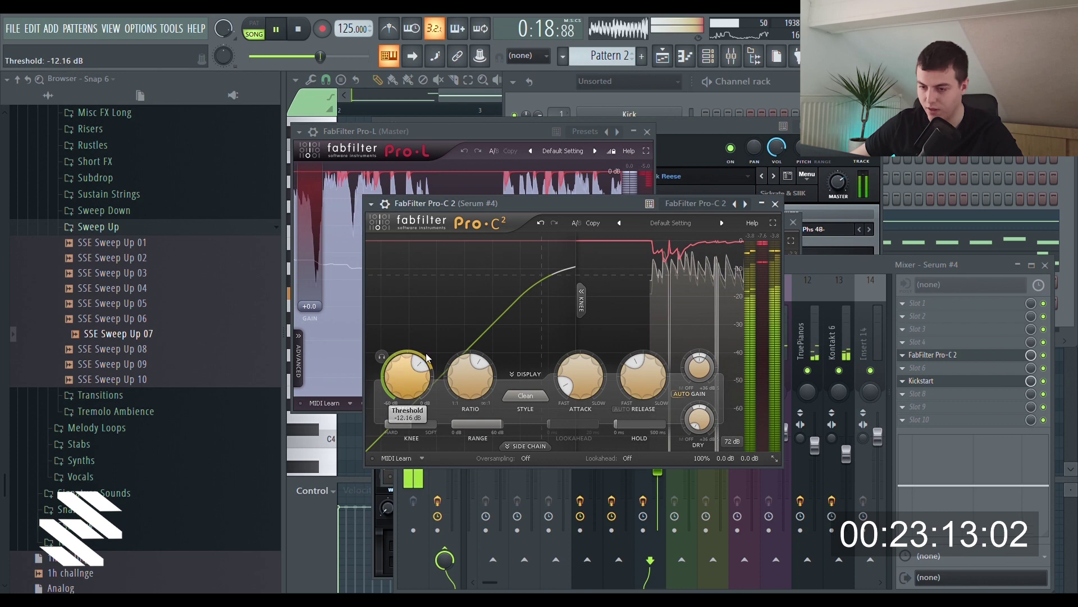
click(816, 263)
key(space)
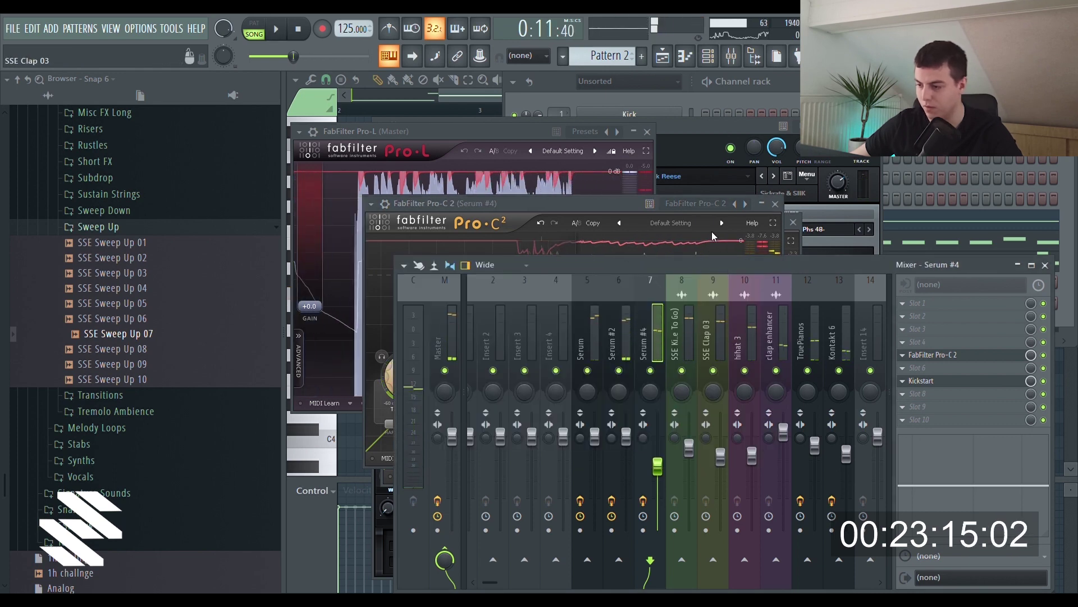
- Return to the playlist and move SSE Sweep Down 01 and SSE Sweep Up 07 down to Tracks 16 and 17
click(120, 226)
click(662, 56)
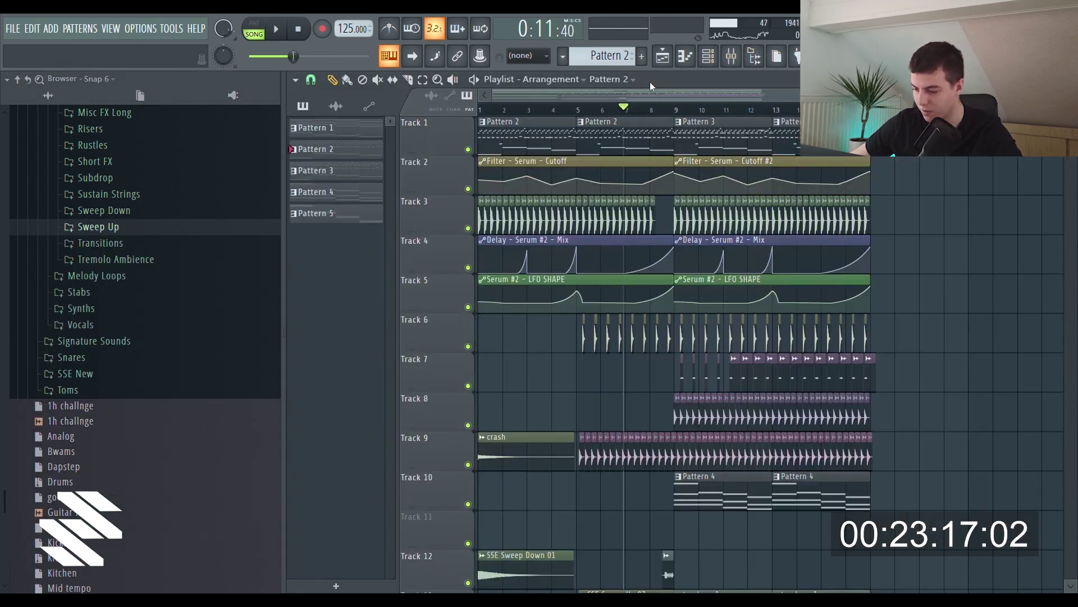
drag(601, 109, 304, 105)
scroll(568, 104, up, 1)
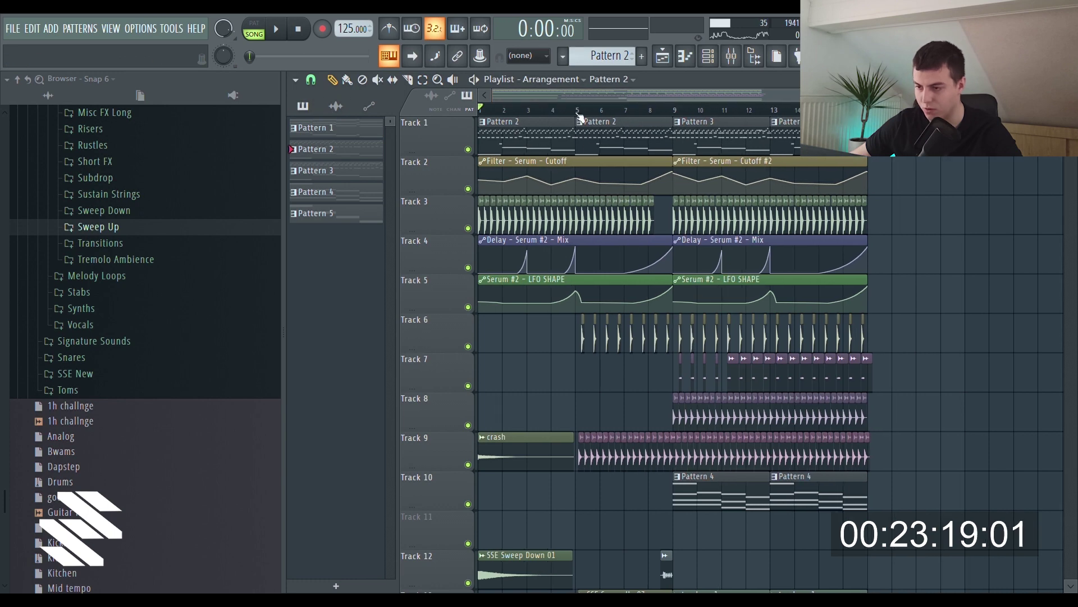
scroll(610, 486, down, 4)
scroll(594, 444, down, 4)
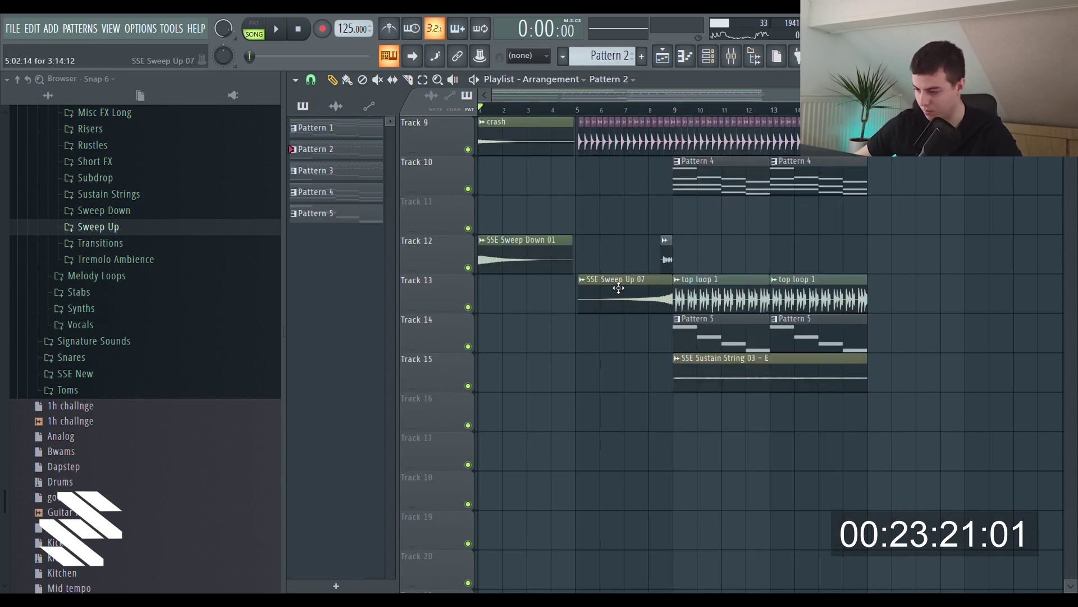
drag(613, 304, 466, 217)
key(shift+Down)
key(shift+Down)
key(shift+Down)
key(shift+Down)
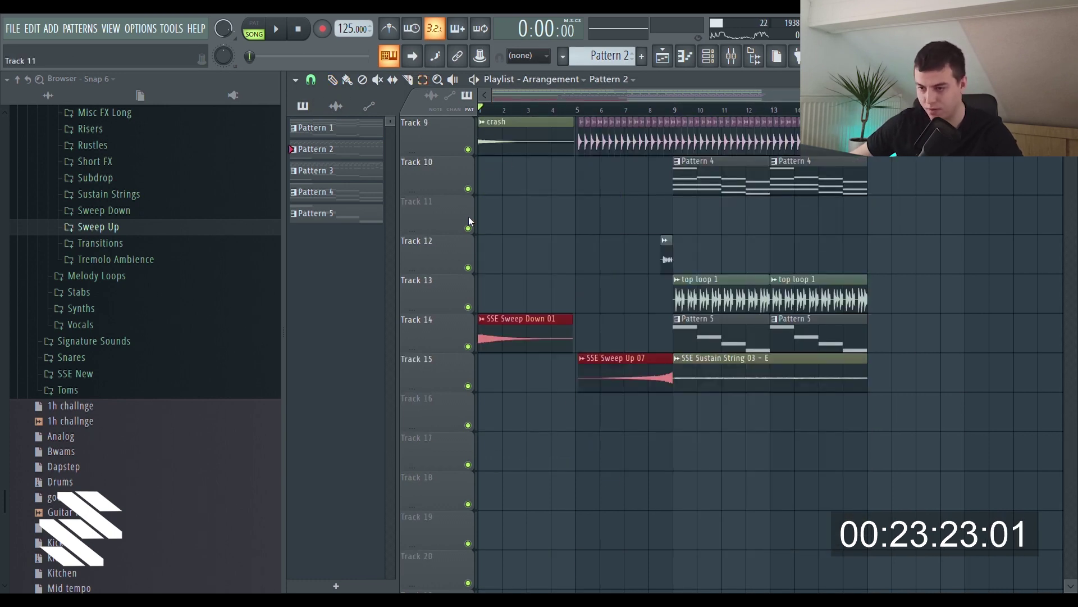
- Duplicate SSE Sweep Up 07 on Track 17 and align the copy to end at bar 17
click(704, 468)
drag(660, 448, 863, 448)
scroll(772, 410, up, 2)
scroll(768, 449, up, 3)
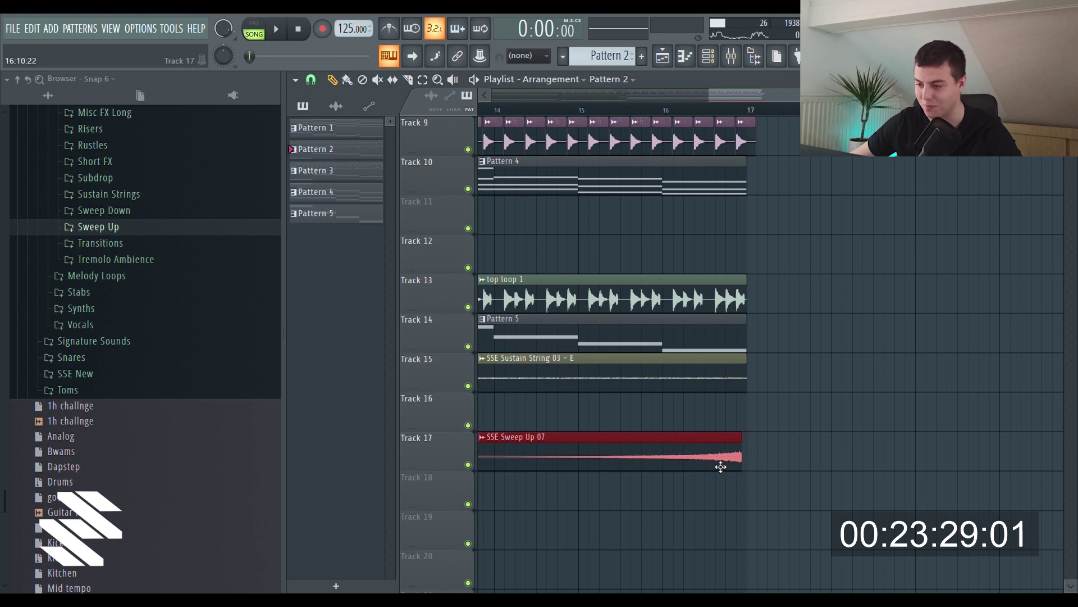
click(723, 467)
scroll(677, 107, down, 4)
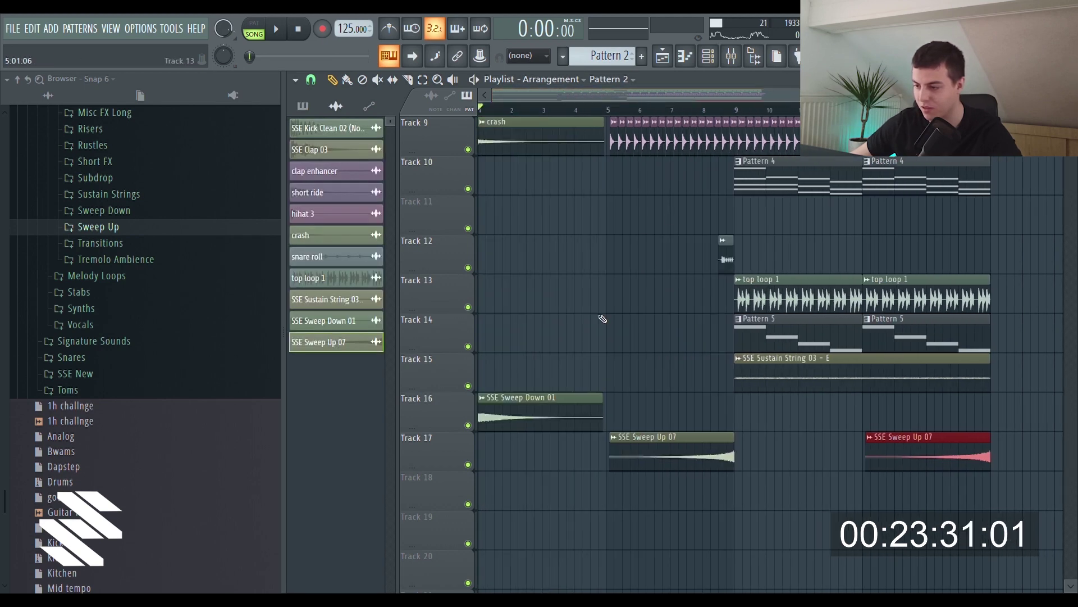
- Select every clip in the playlist and shift the whole arrangement to start at bar 9
scroll(573, 316, up, 4)
key(ctrl+a)
drag(521, 145, 802, 152)
click(774, 140)
scroll(752, 119, up, 3)
scroll(757, 112, down, 3)
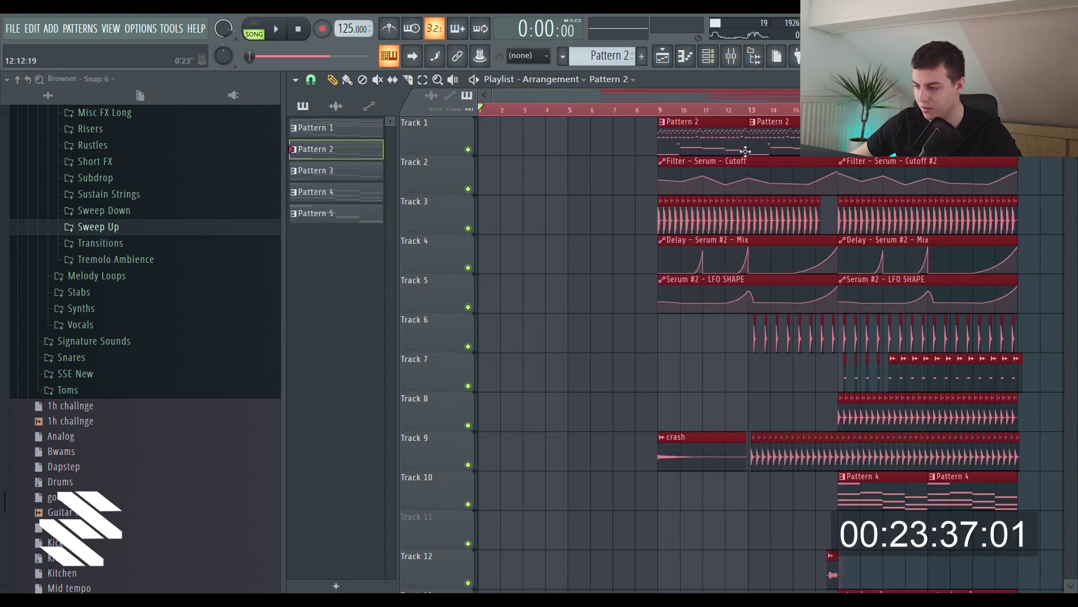
- Copy the Serum #2 melody notes from Pattern 2 into a new Pattern 6
ctrl+click(707, 331)
double_click(709, 145)
click(708, 55)
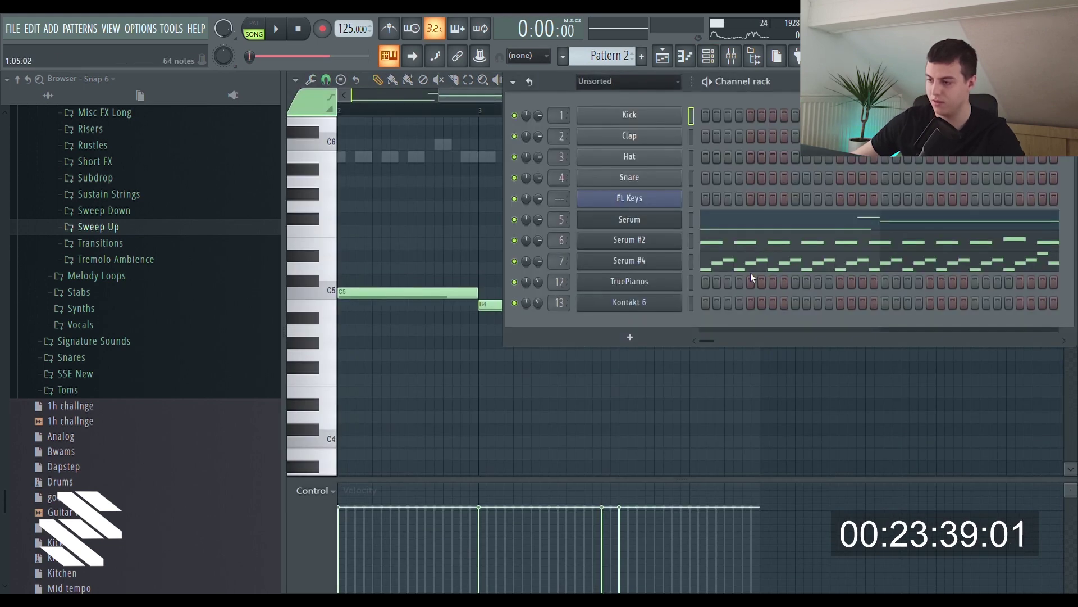
click(755, 243)
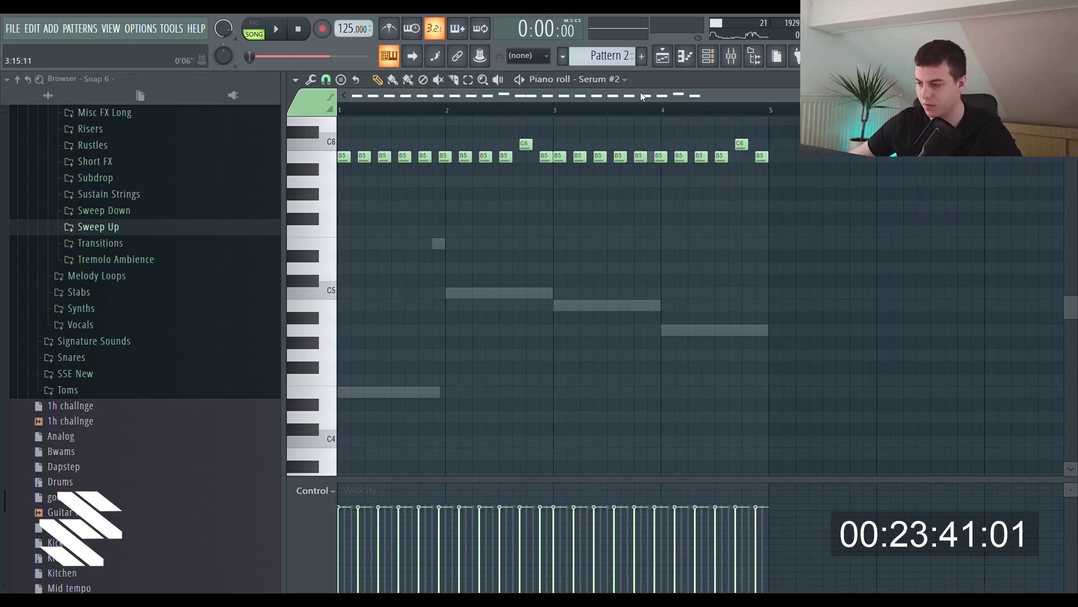
click(642, 56)
key(ctrl+v)
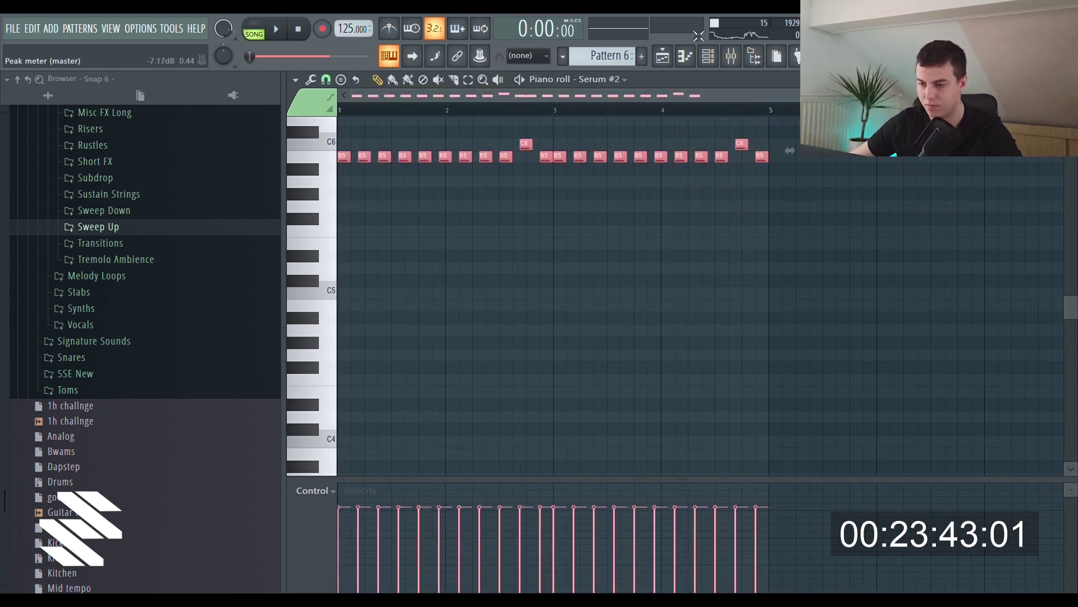
- Paint two Pattern 6 clips on playlist Track 1 to fill bars 1 to 9
click(664, 56)
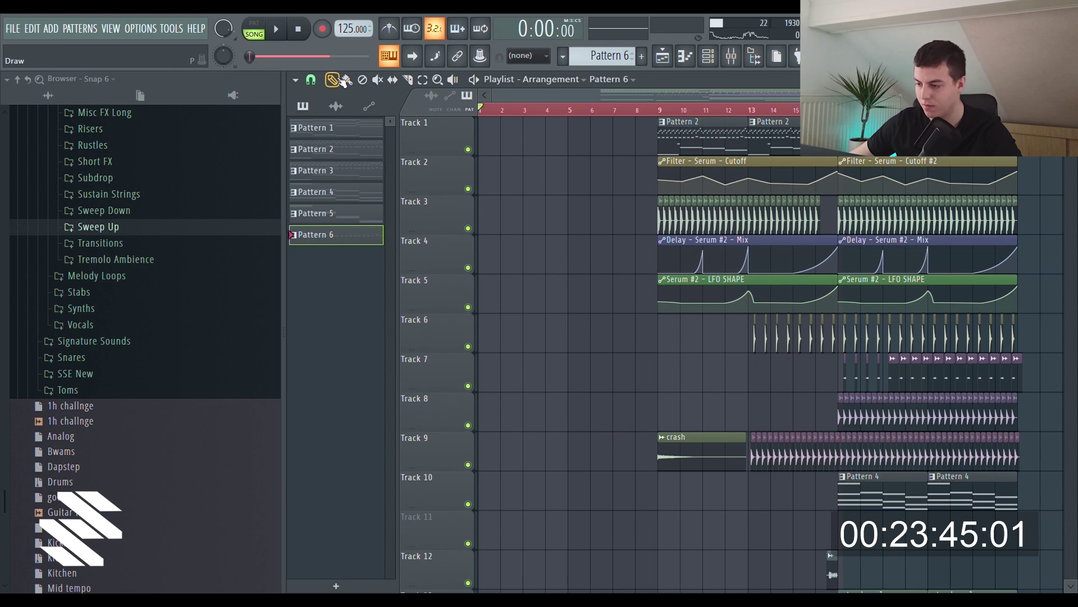
drag(482, 123, 578, 129)
scroll(552, 114, up, 2)
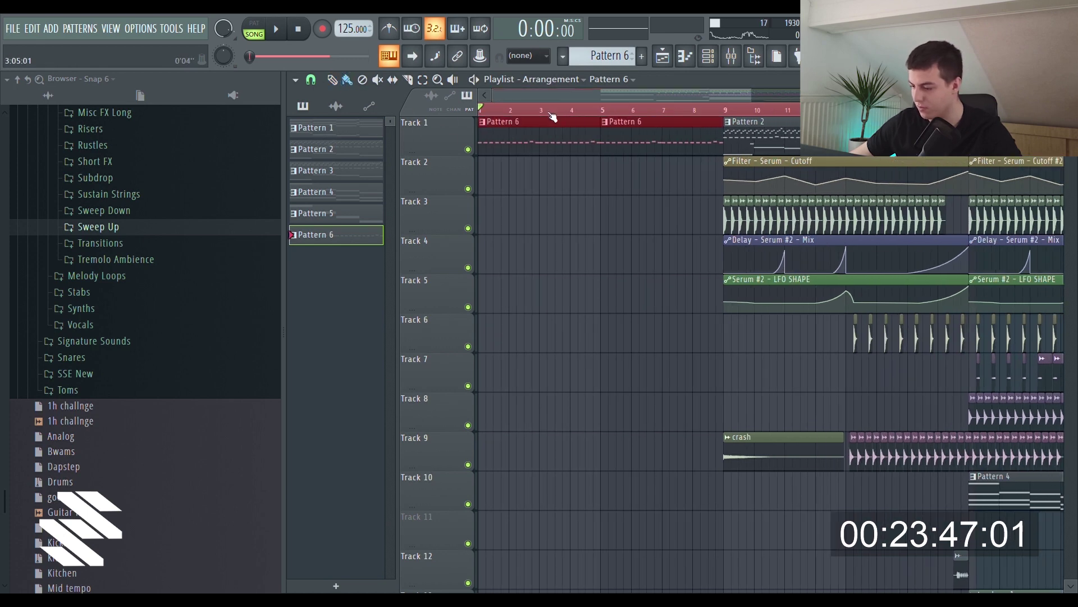
- Copy the TruePianos chord notes from Pattern 4 into a new Pattern 7
click(753, 137)
scroll(842, 159, down, 2)
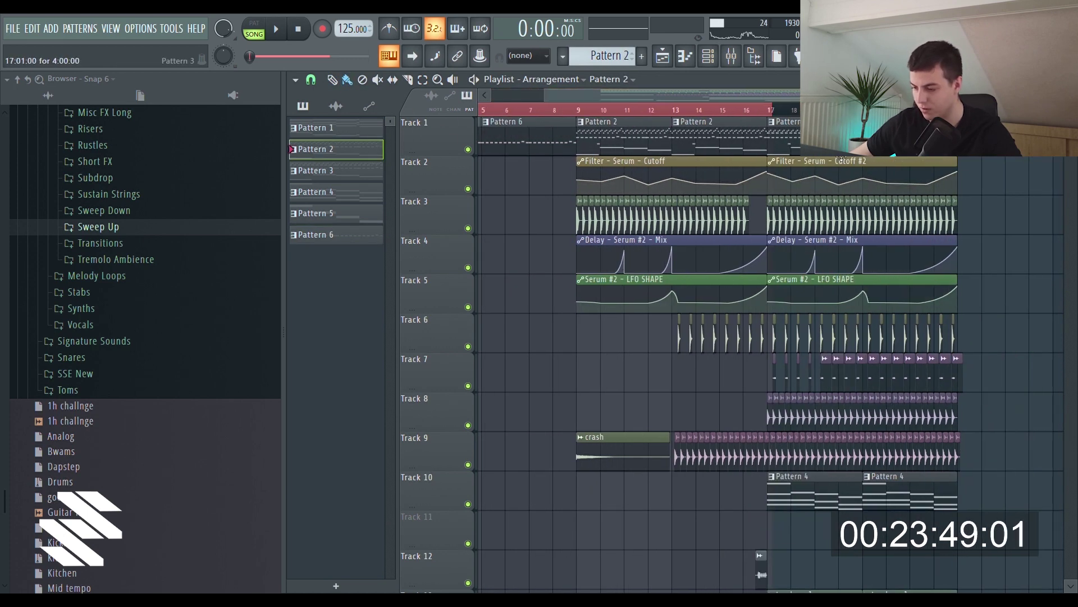
double_click(817, 467)
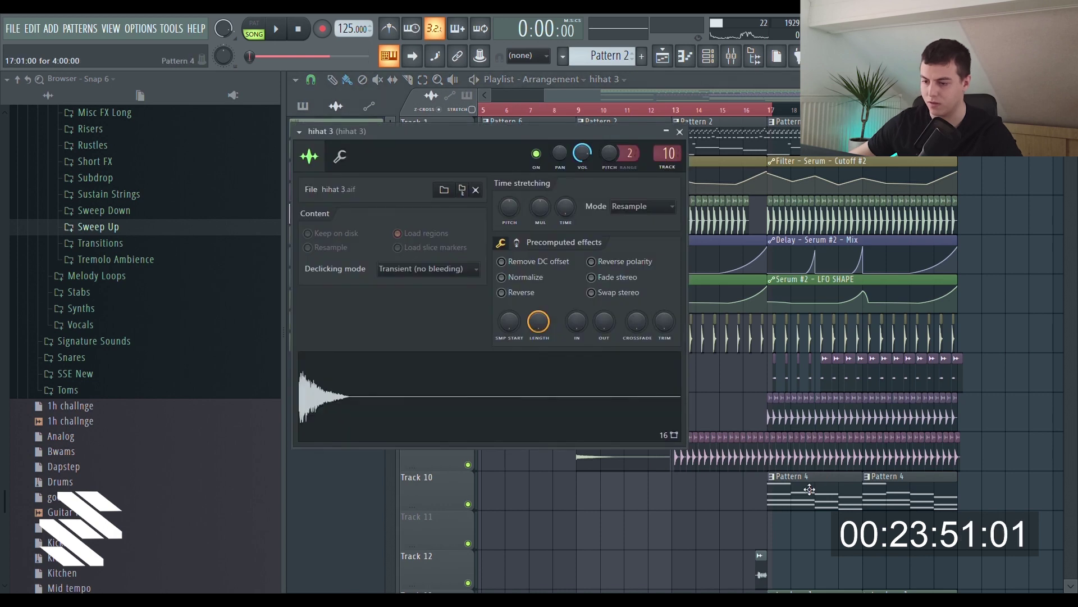
double_click(810, 489)
scroll(634, 98, down, 1)
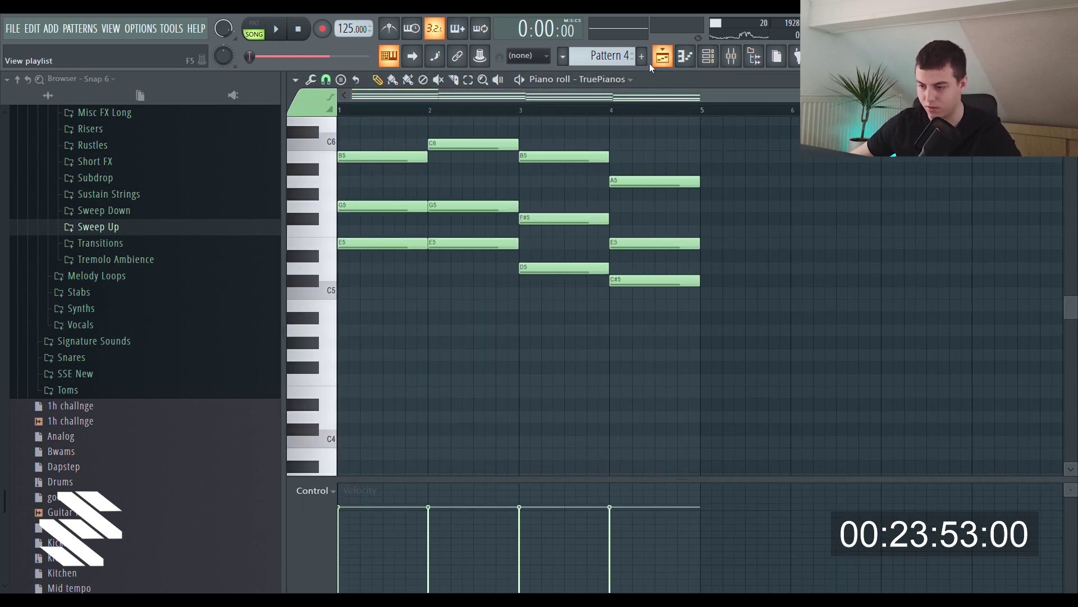
click(642, 57)
key(ctrl+v)
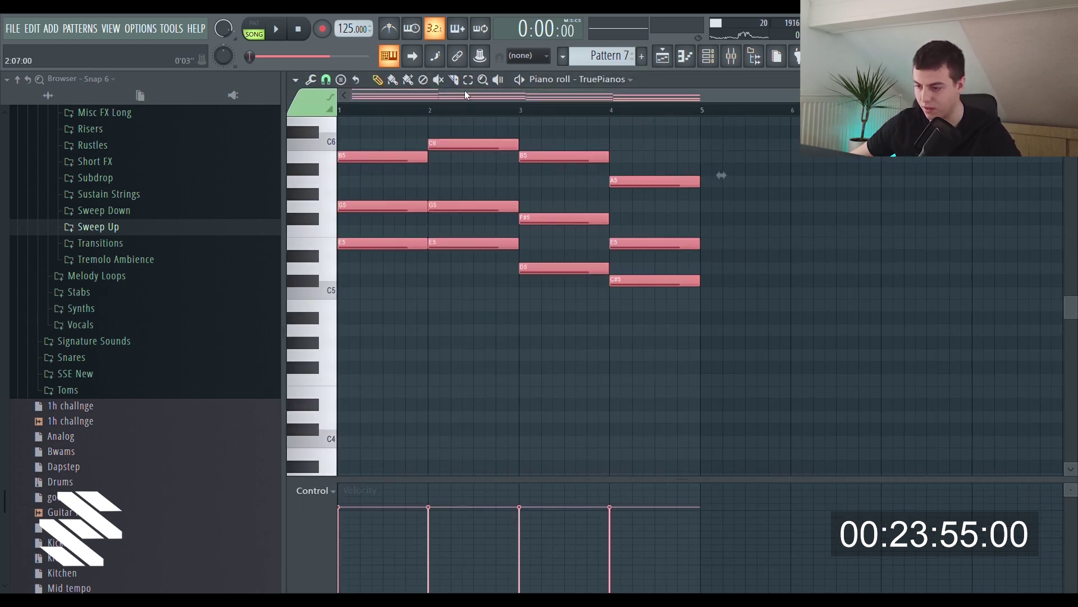
ctrl+click(348, 280)
drag(396, 251, 492, 263)
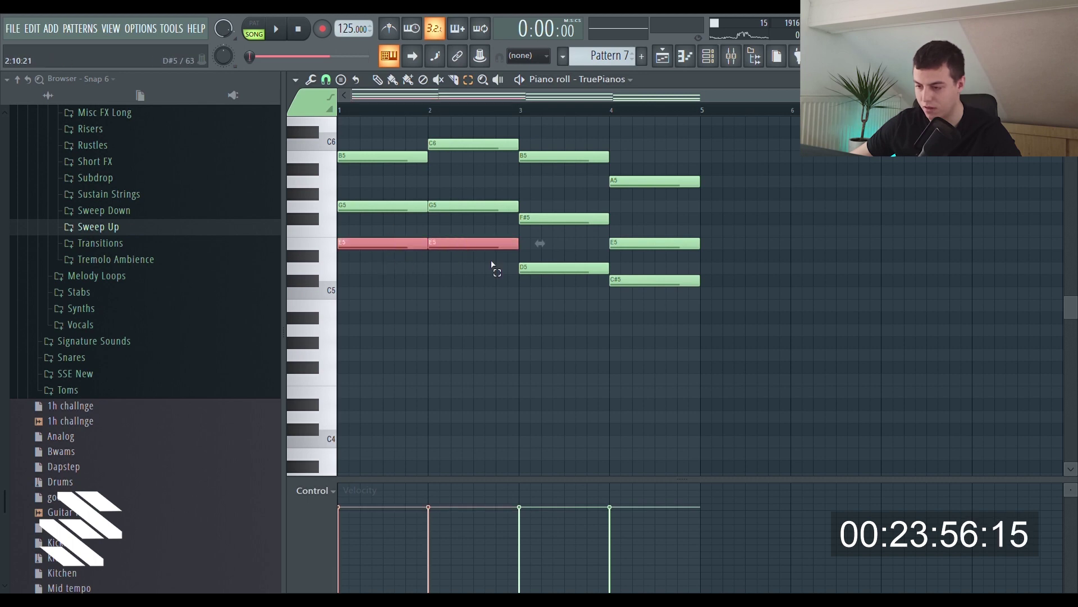
ctrl+click(456, 247)
ctrl+click(451, 209)
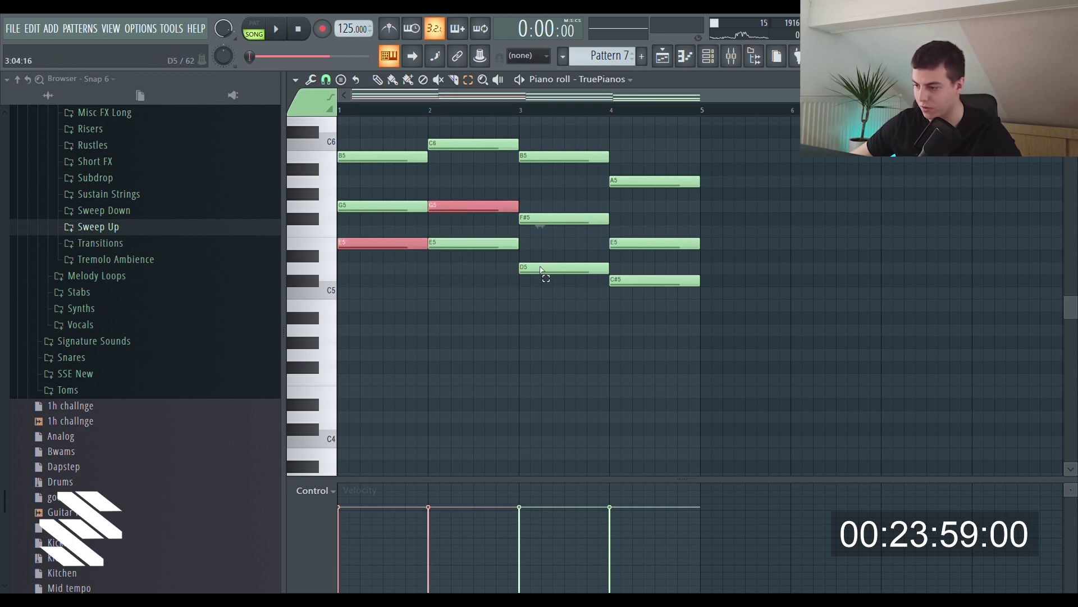
scroll(566, 285, down, 2)
scroll(566, 285, up, 3)
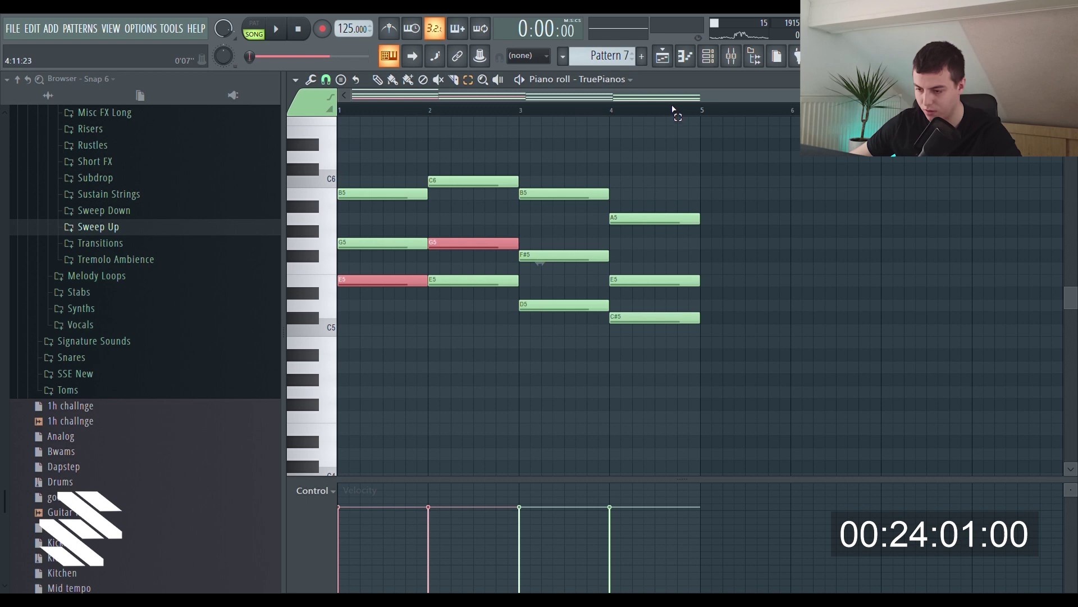
- Copy the Serum bass line from Pattern 3 into Pattern 7's TruePianos notes and lower it to E3, C4, B3 and A3
click(661, 56)
double_click(808, 141)
scroll(562, 100, down, 2)
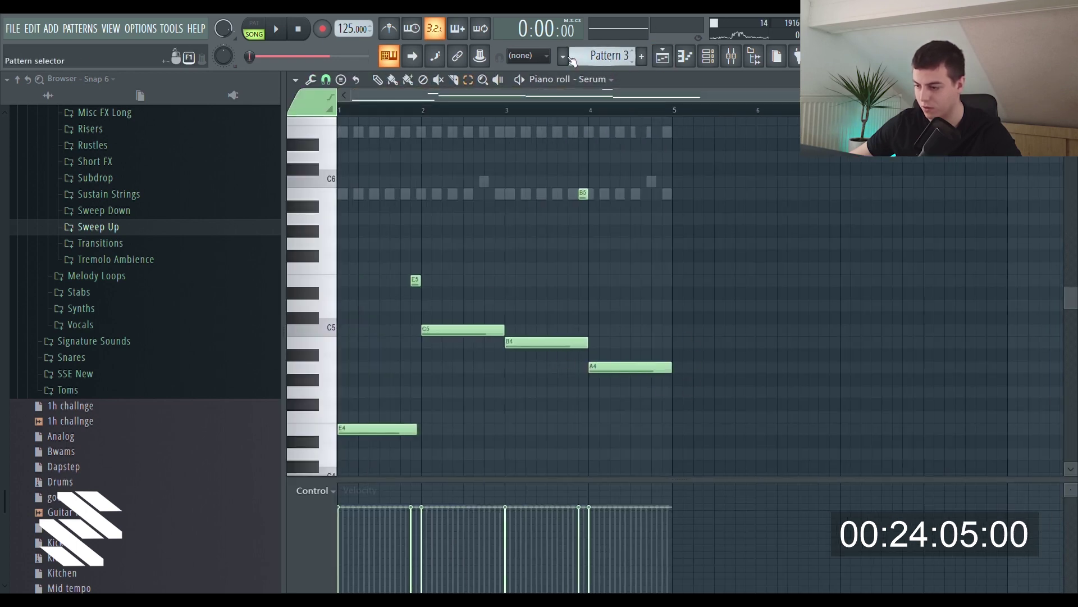
key(F4)
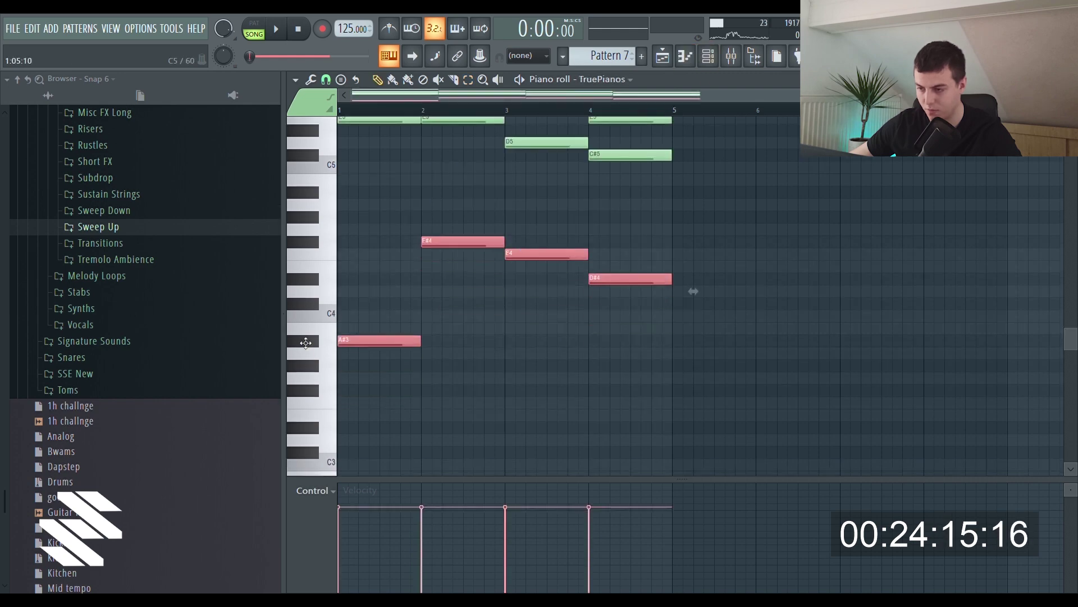
key(Down)
key(Down)
key(Down)
key(Down)
key(Down)
key(Down)
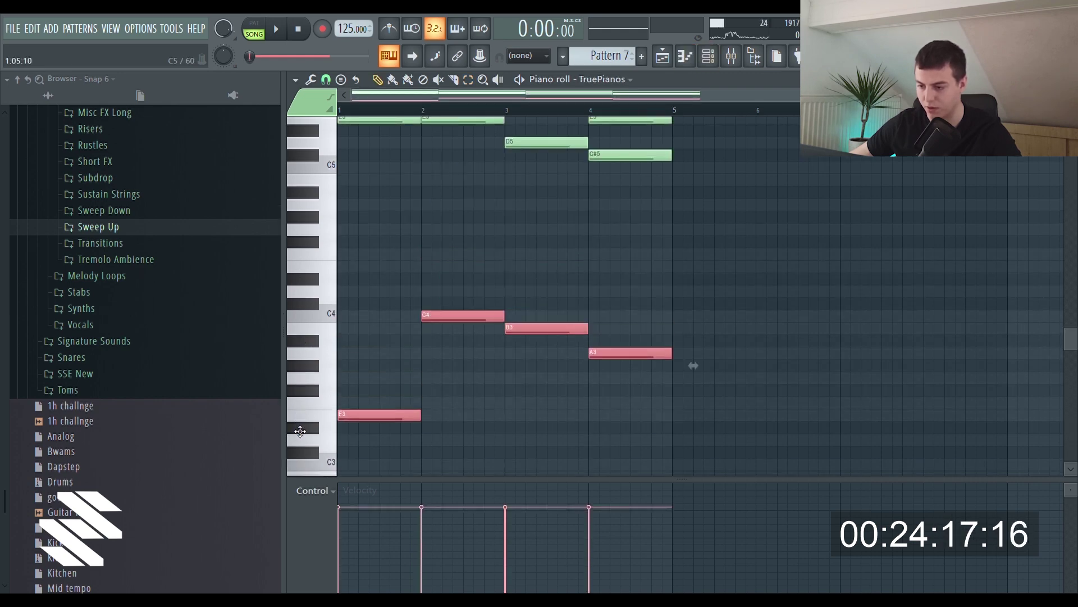
- Raise the middle note of each Pattern 7 chord (G5, G5, F#5 and E5) by one octave
scroll(475, 347, up, 4)
ctrl+click(385, 228)
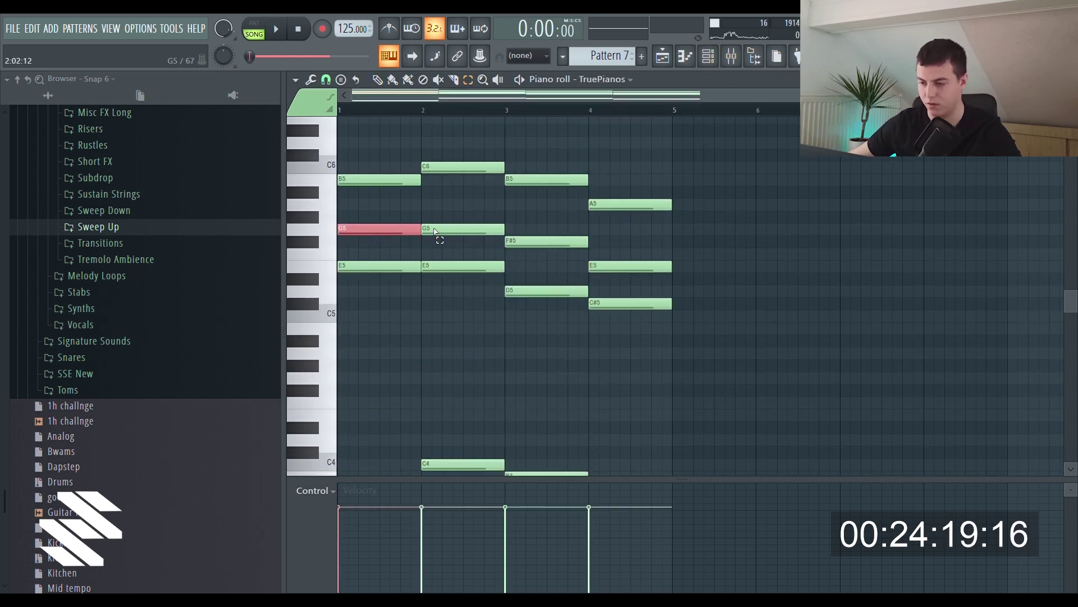
ctrl+shift+click(427, 230)
ctrl+shift+click(524, 241)
ctrl+shift+click(607, 267)
key(ctrl+Up)
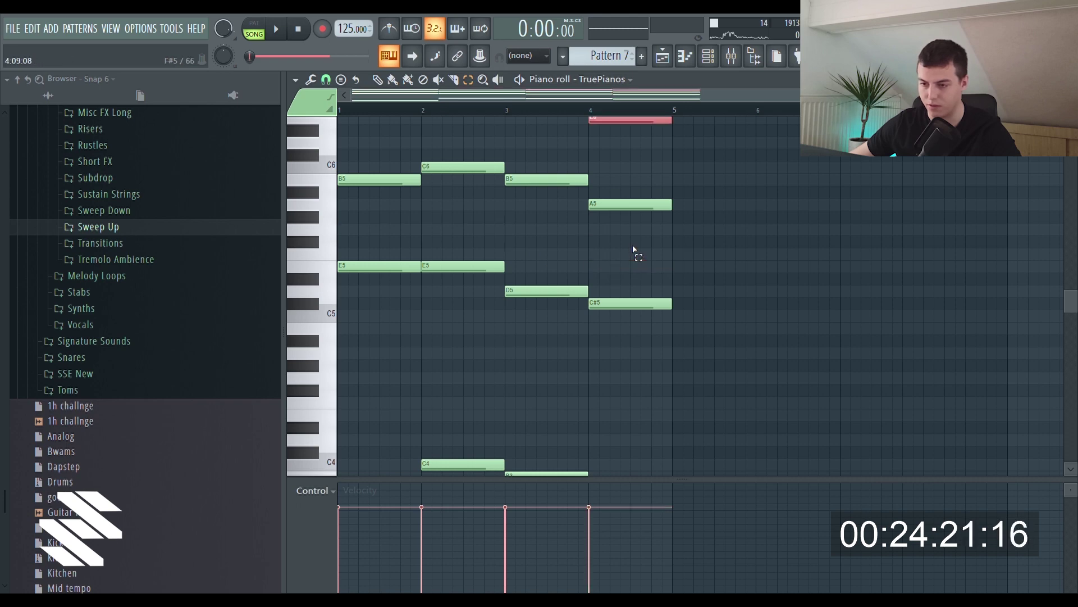
scroll(511, 189, up, 4)
click(441, 154)
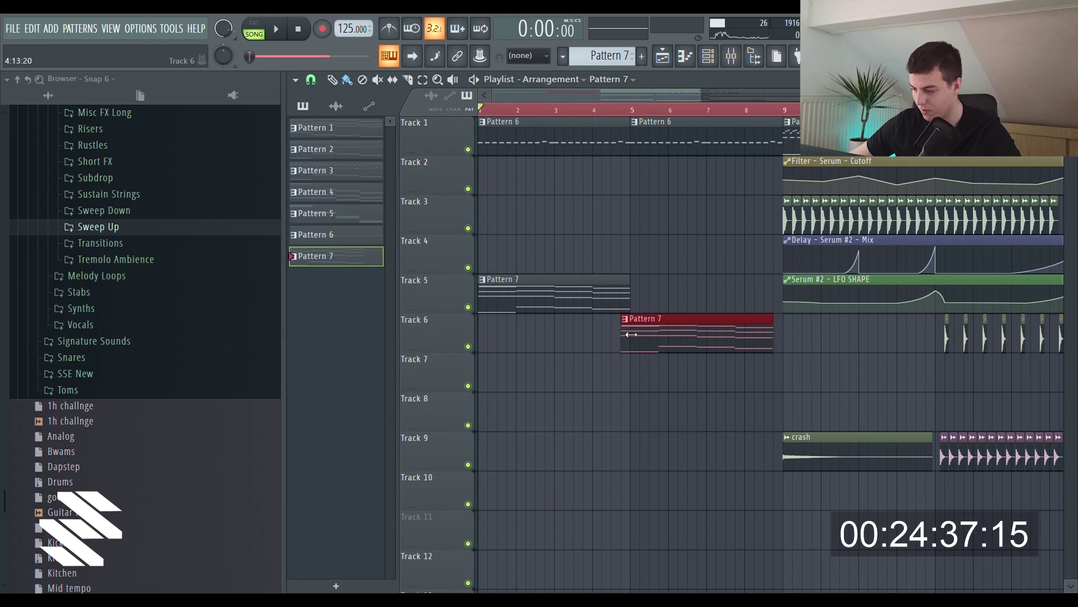
- Align the second Pattern 7 clip to bar 5 on Track 5 and add SSE Sustain String 03 and SSE Sweep Up 07 on Tracks 14 and 15
drag(676, 334, 675, 295)
scroll(850, 487, down, 8)
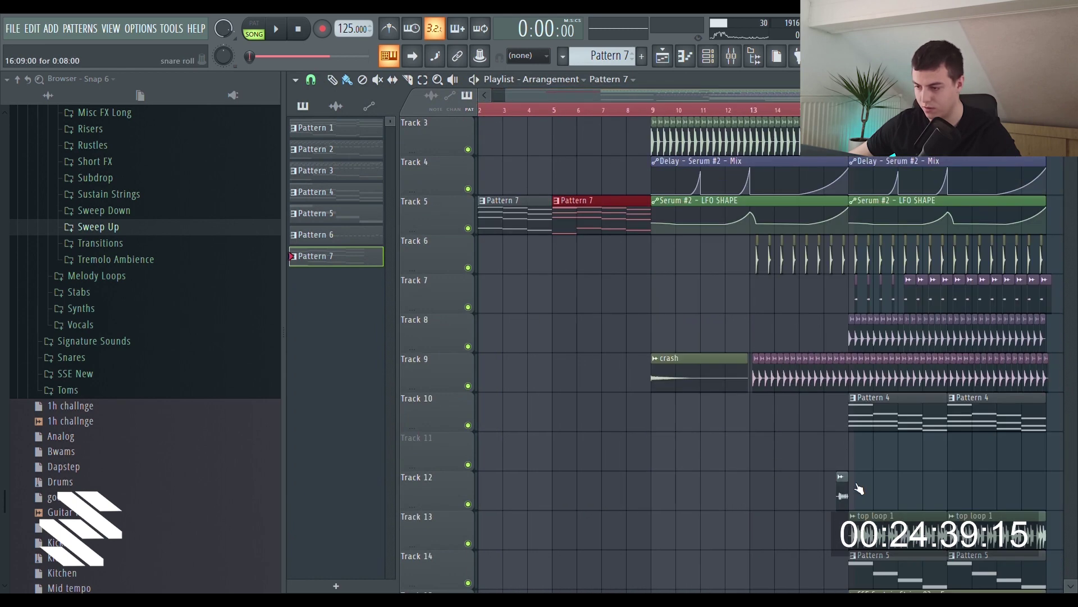
drag(908, 446, 483, 258)
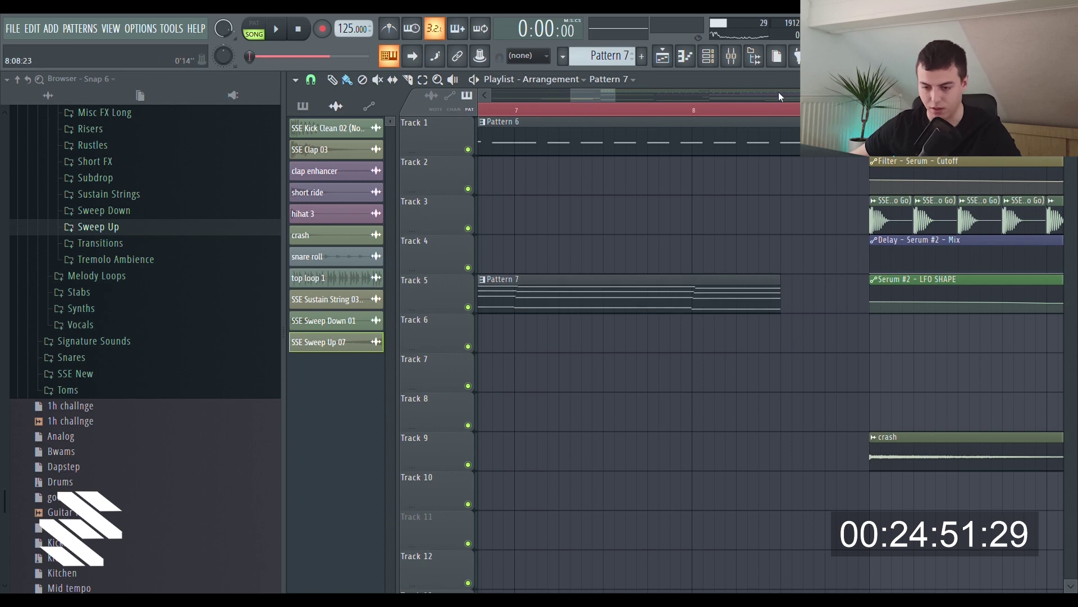
scroll(780, 97, down, 4)
scroll(658, 308, down, 4)
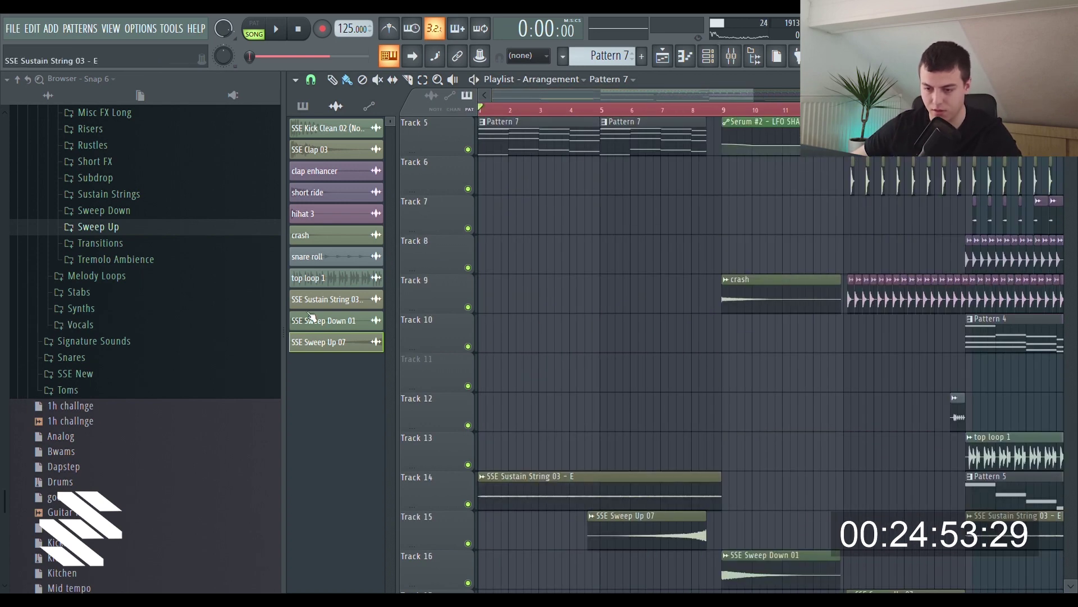
- Browse the sample library to the KSHMR_Hip_Hop_Snares folder within the KSHMR VOLUME 3 drum snares
scroll(125, 390, up, 20)
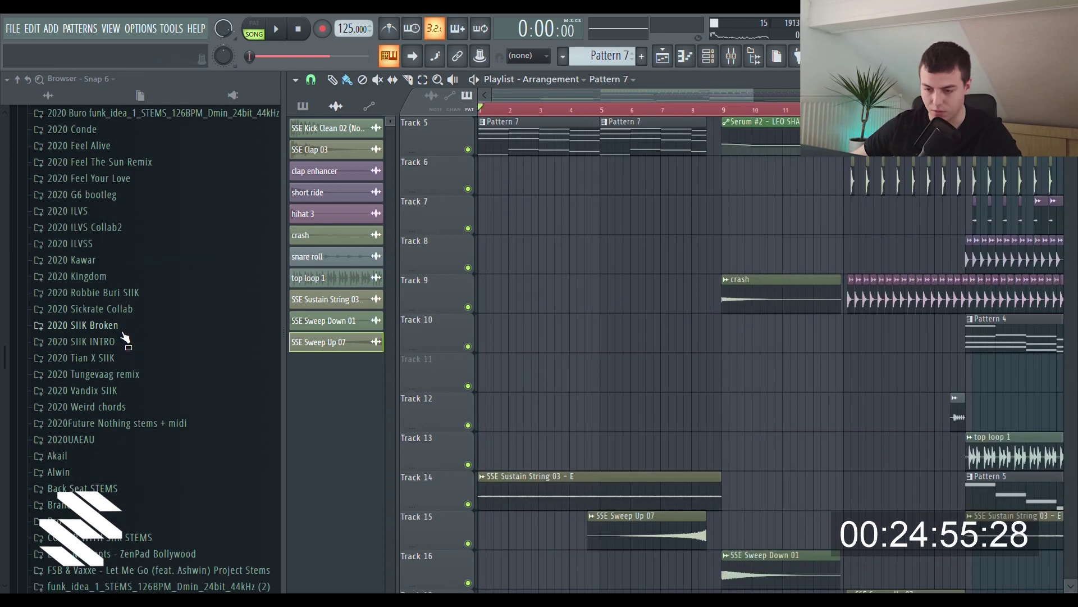
scroll(121, 342, up, 9)
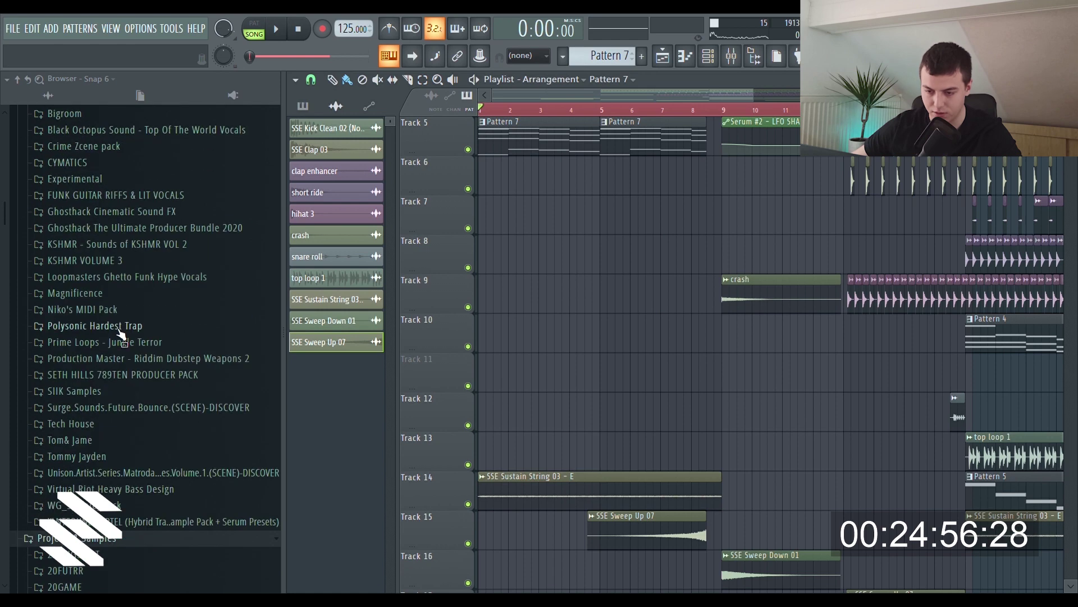
click(118, 266)
click(115, 277)
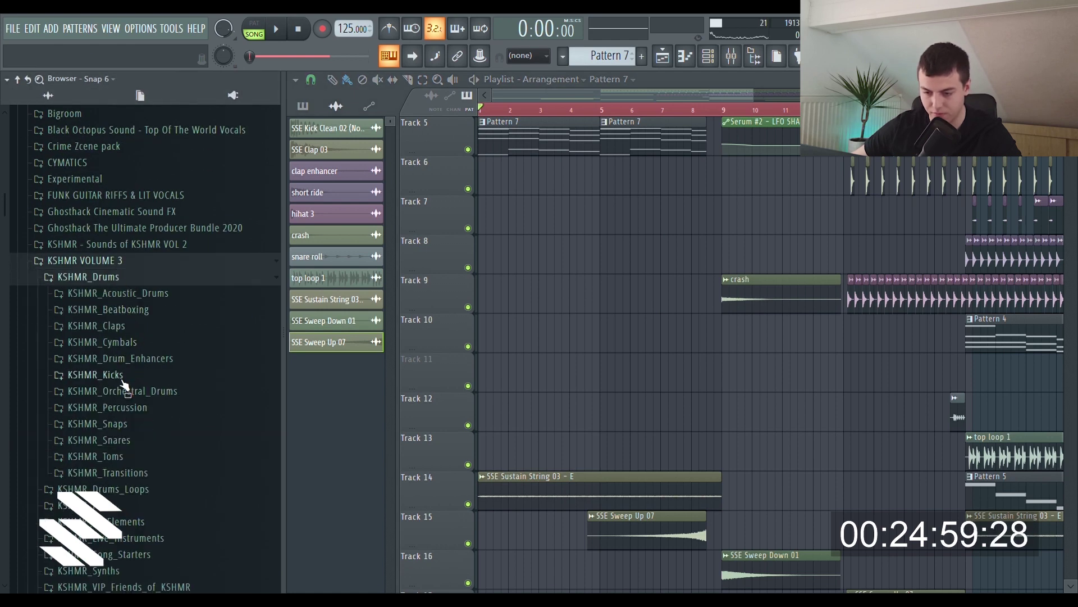
click(133, 429)
click(133, 429)
click(134, 443)
click(162, 492)
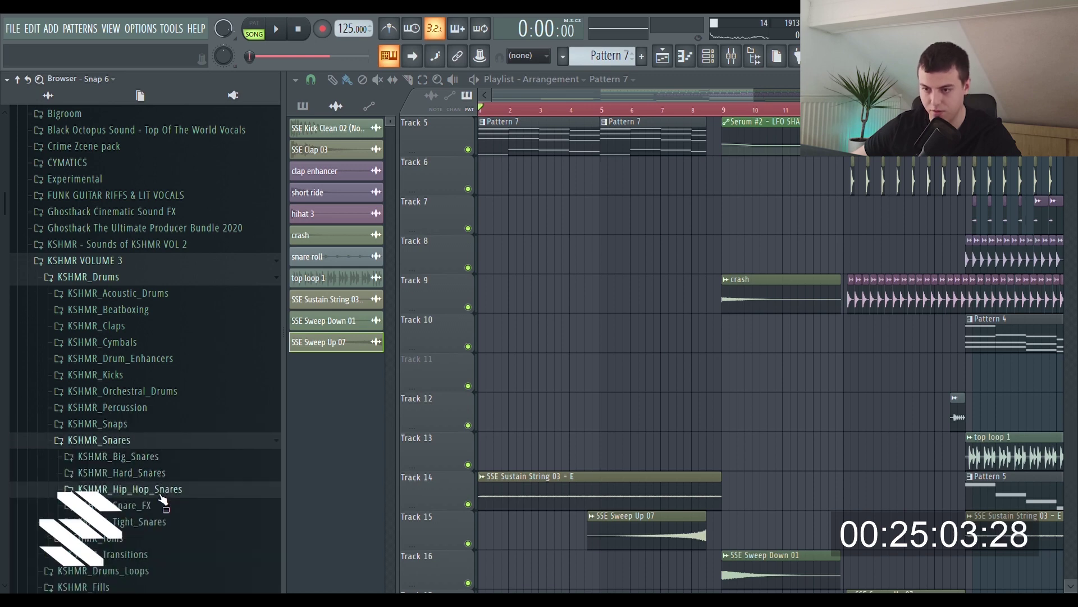
- Audition several hip hop snares and place KSHMR_Hip_Hop_Snare_01_A on Track 9 at bar 1
click(177, 525)
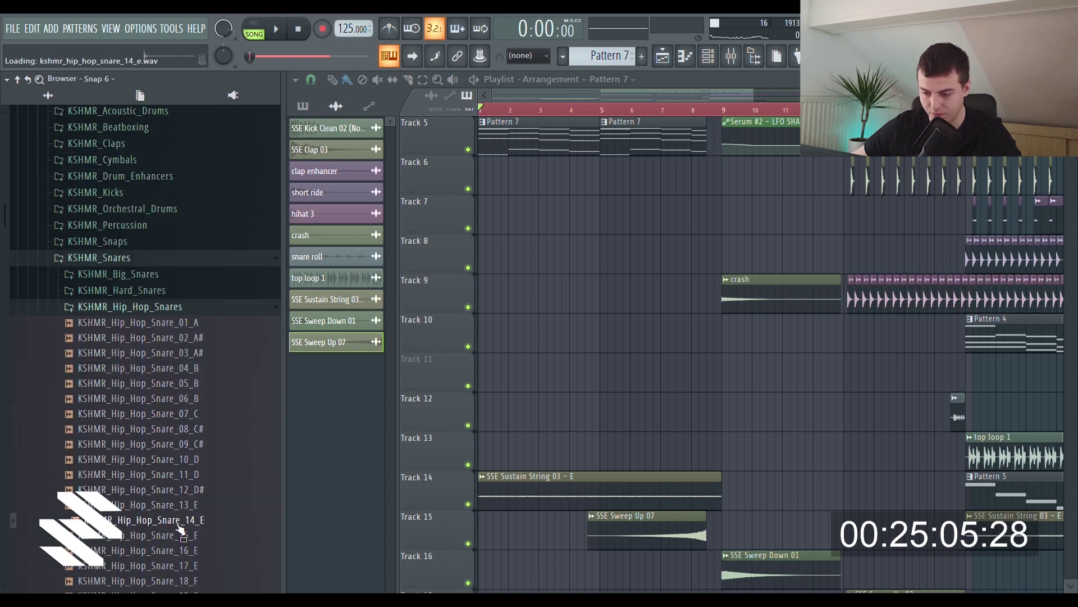
click(179, 353)
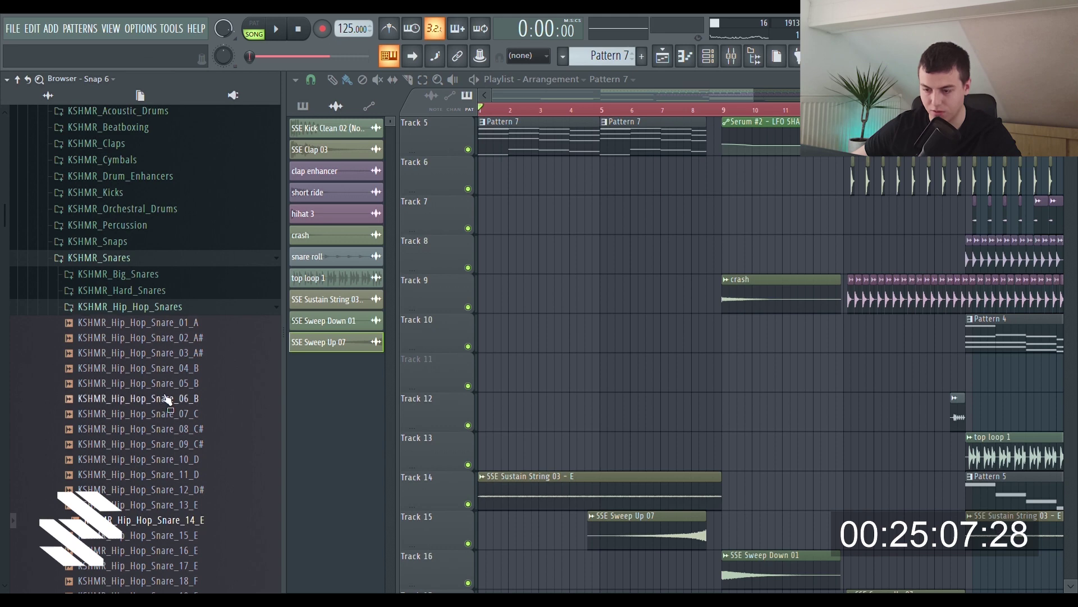
click(172, 387)
click(181, 323)
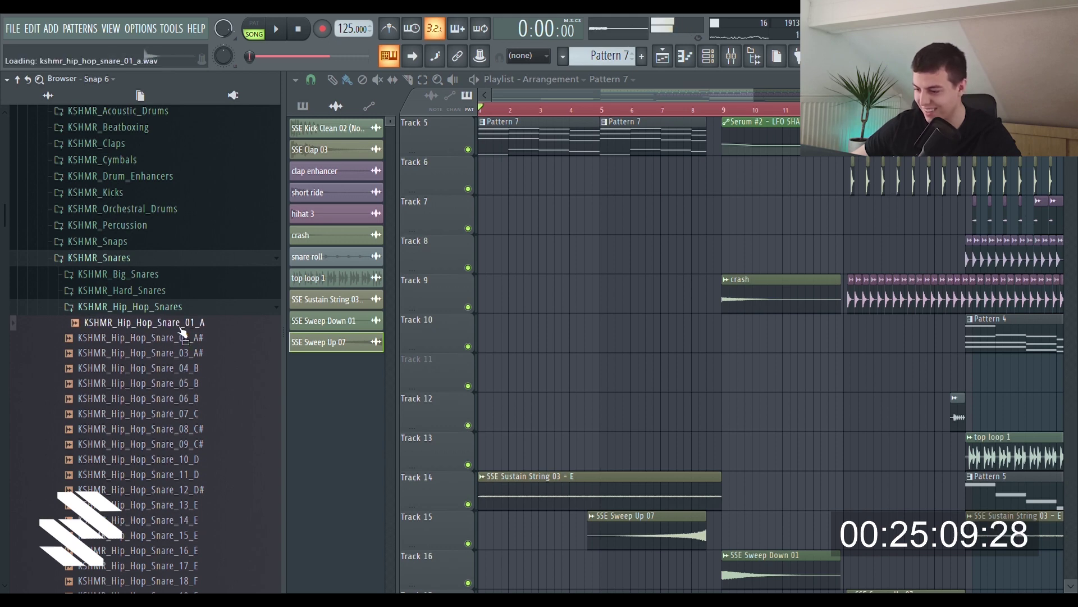
drag(187, 329, 481, 293)
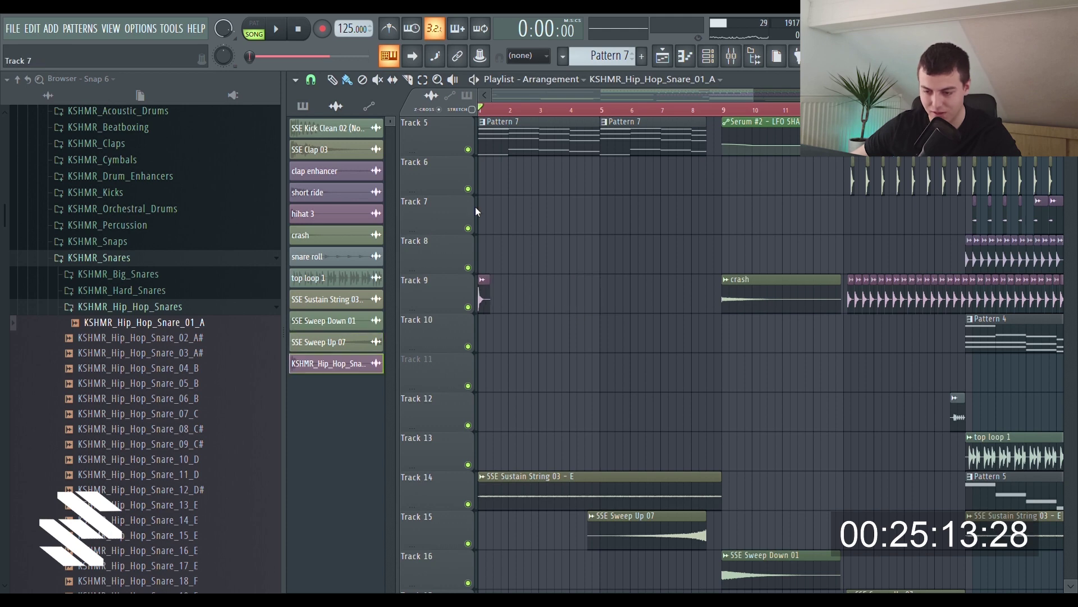
- Repeat the KSHMR snare hit back to back along Track 9 from bar 1 to the middle of bar 8
scroll(494, 247, up, 2)
click(144, 308)
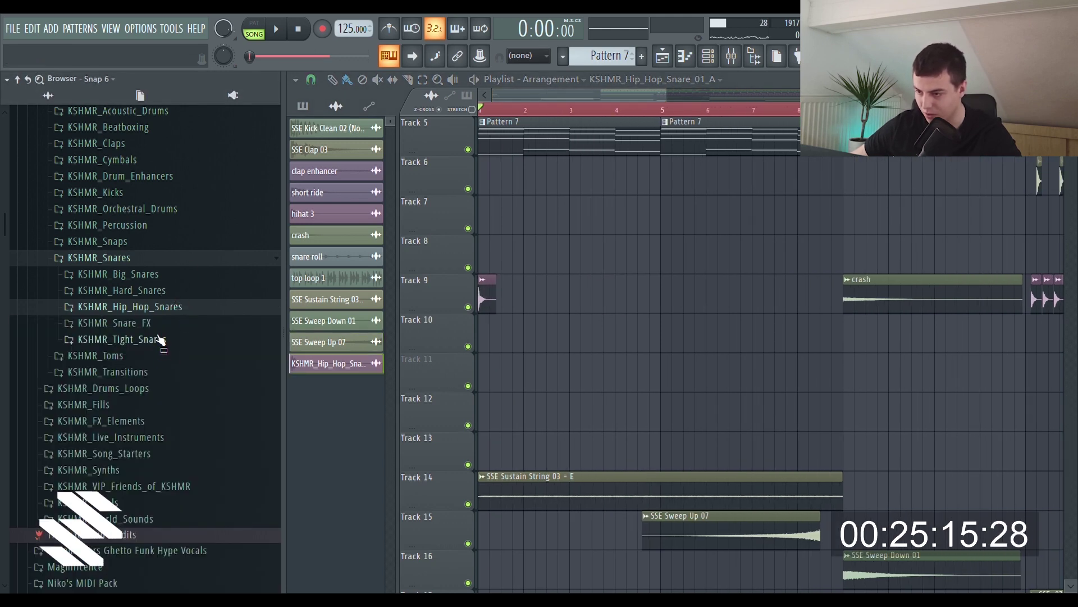
scroll(524, 327, up, 2)
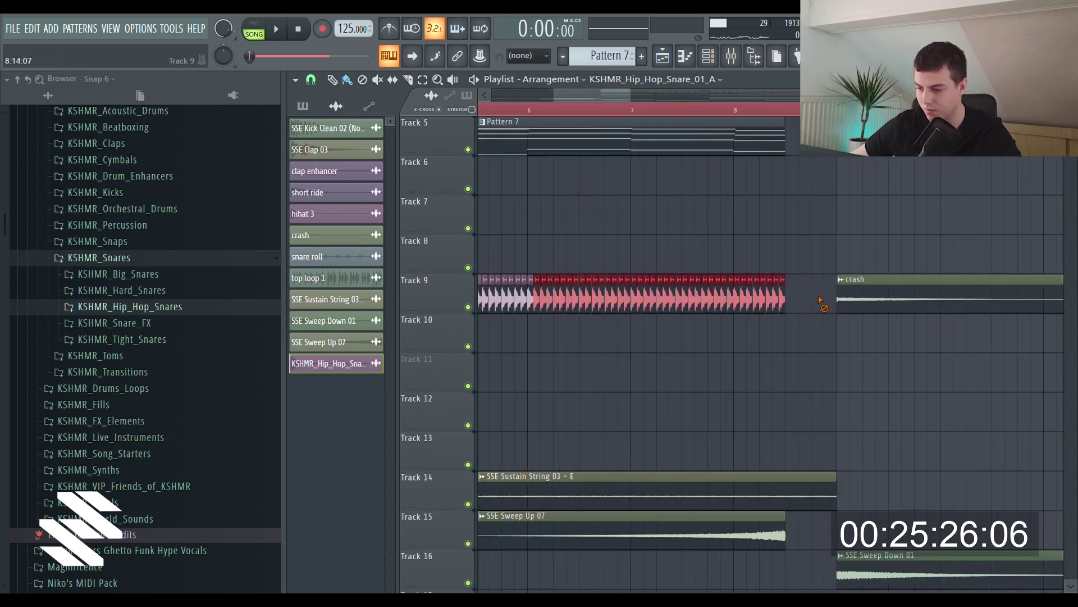
scroll(553, 101, down, 3)
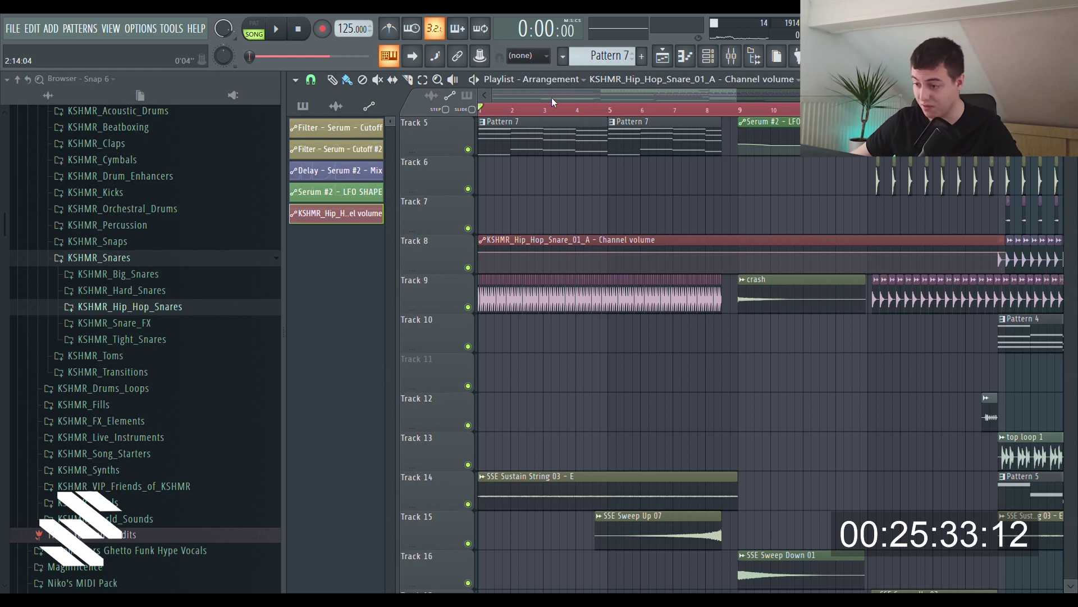
- Shape the snare's channel volume automation on Track 8 into a gradual rise from bar 1 to about the middle of bar 8
scroll(544, 97, down, 3)
mouse_move(493, 96)
mouse_down()
mouse_move(542, 95)
mouse_move(493, 96)
mouse_up()
scroll(505, 97, up, 2)
double_click(580, 310)
key(Escape)
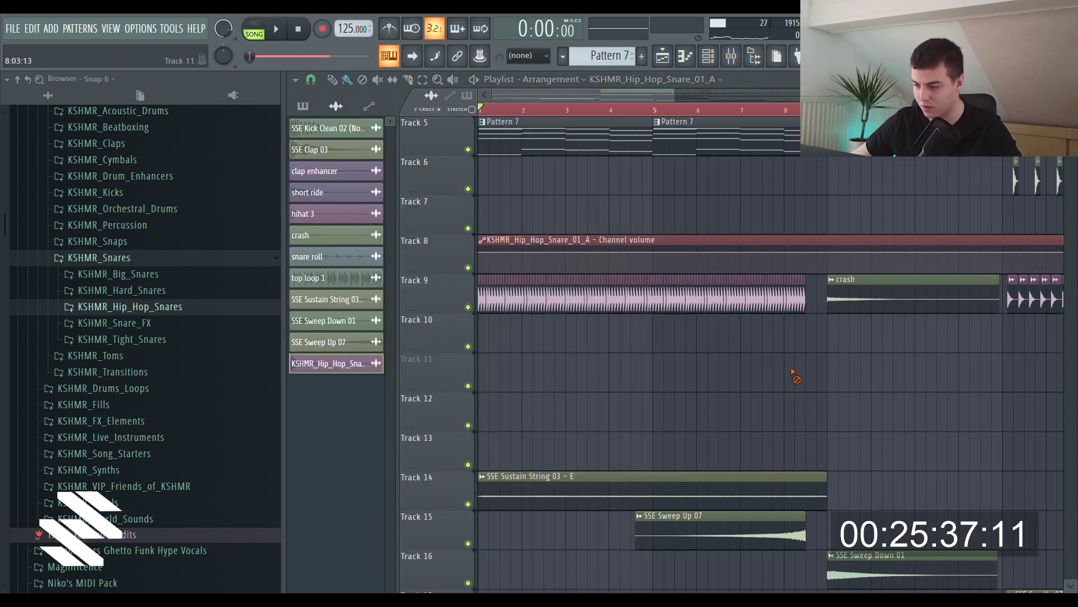
right_click(486, 270)
right_click(800, 256)
right_click(994, 254)
right_click(639, 264)
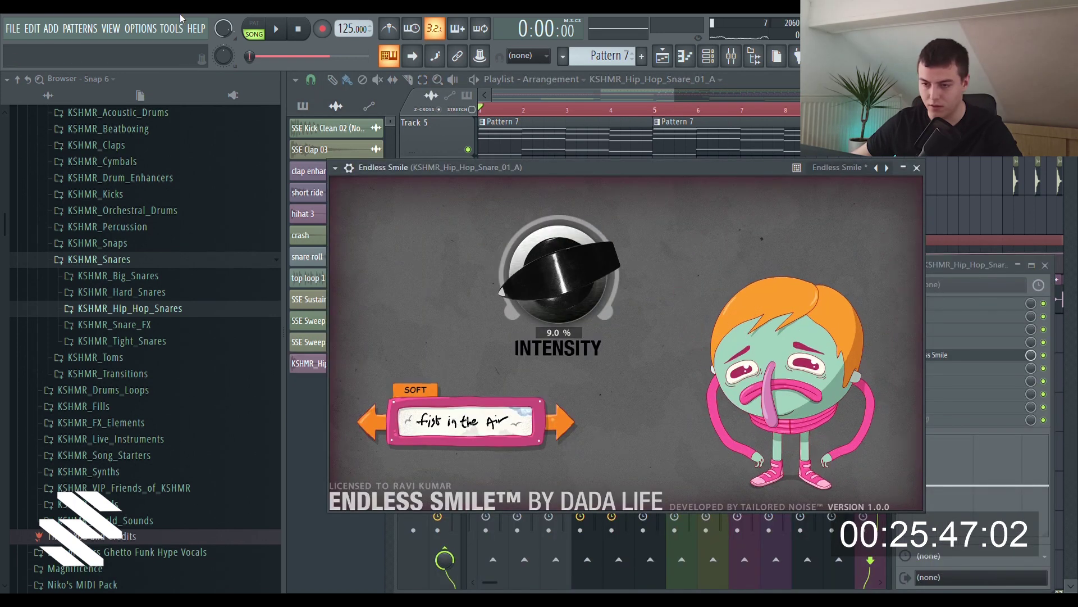
- Automate the snare's Endless Smile intensity on Track 6 over bars 1 to 9, rising until about mid-bar 8, and play the build-up
click(787, 110)
drag(828, 109, 480, 109)
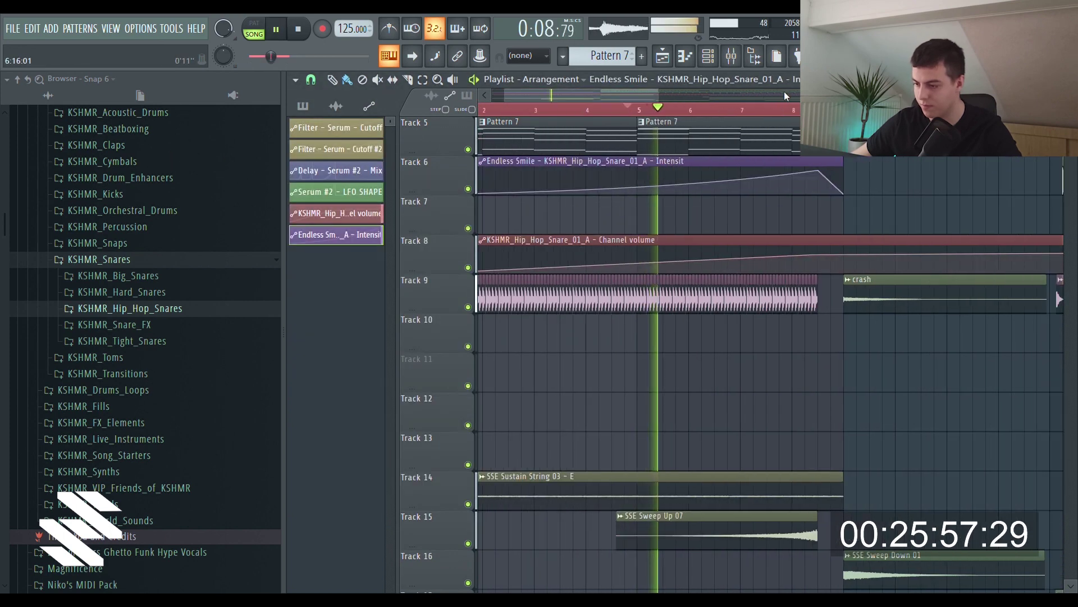
- Play the end of the snare build-up from bar 8 into the section starting at bar 9
click(798, 109)
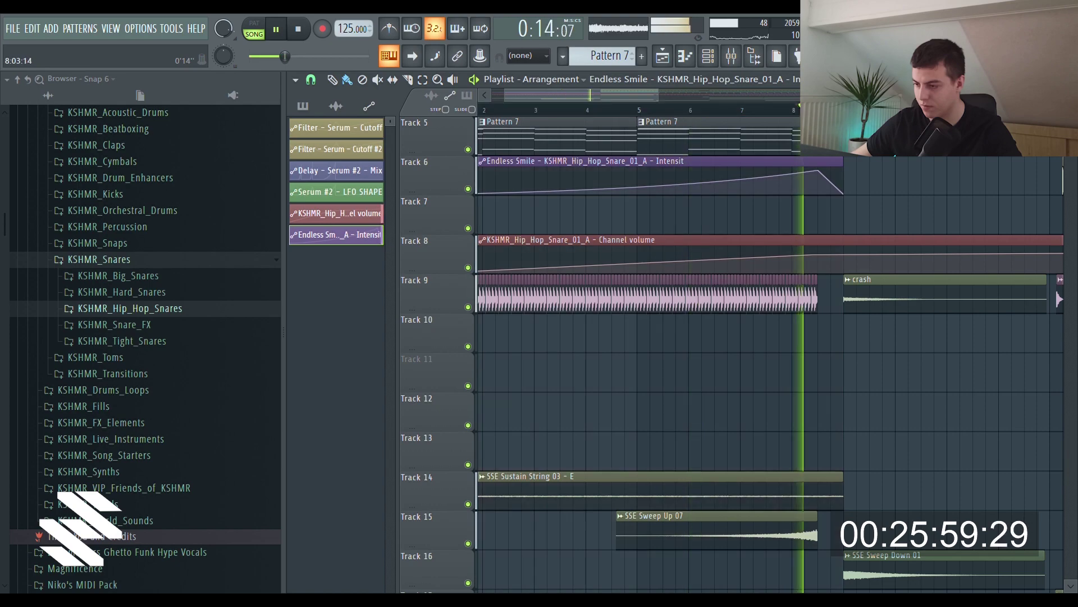
scroll(795, 110, down, 2)
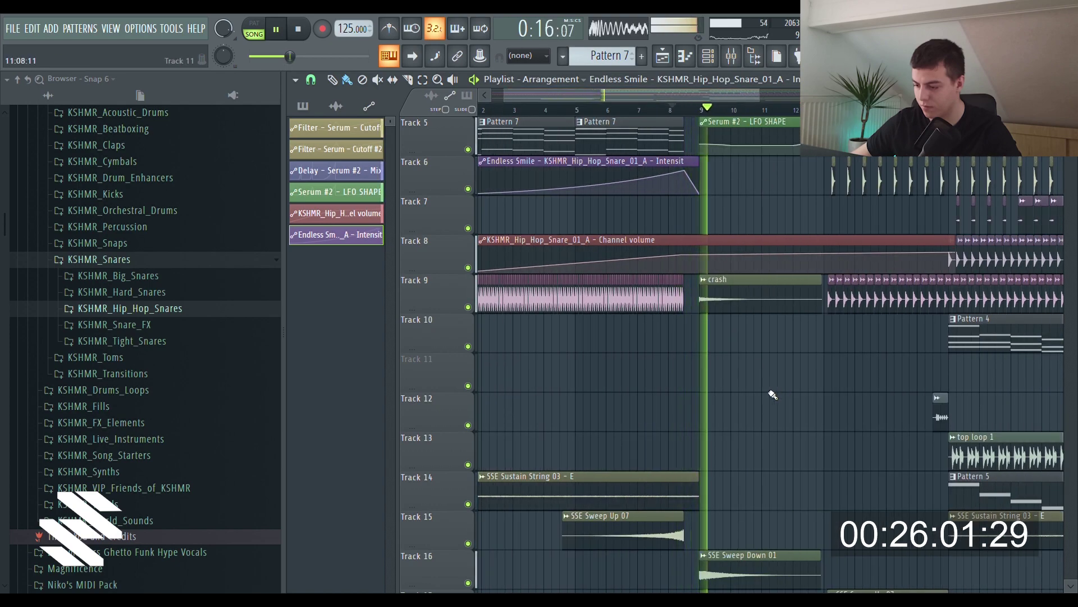
key(space)
scroll(754, 366, down, 9)
scroll(710, 323, up, 4)
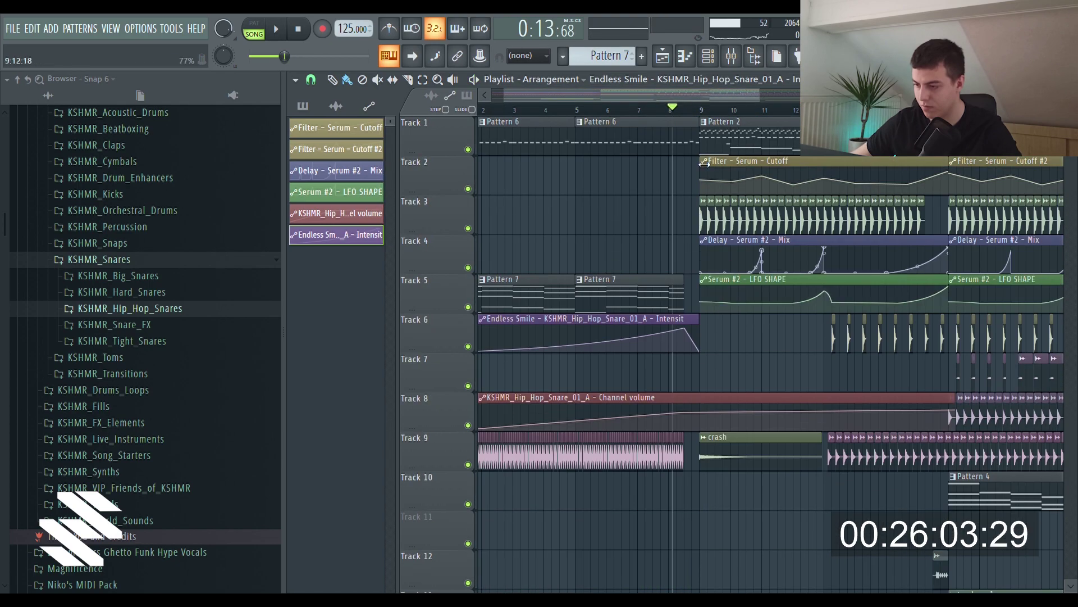
- Move the reversed clap on Track 7 so it ends where the first clap before bar 9 begins, and play the transition
scroll(704, 163, up, 5)
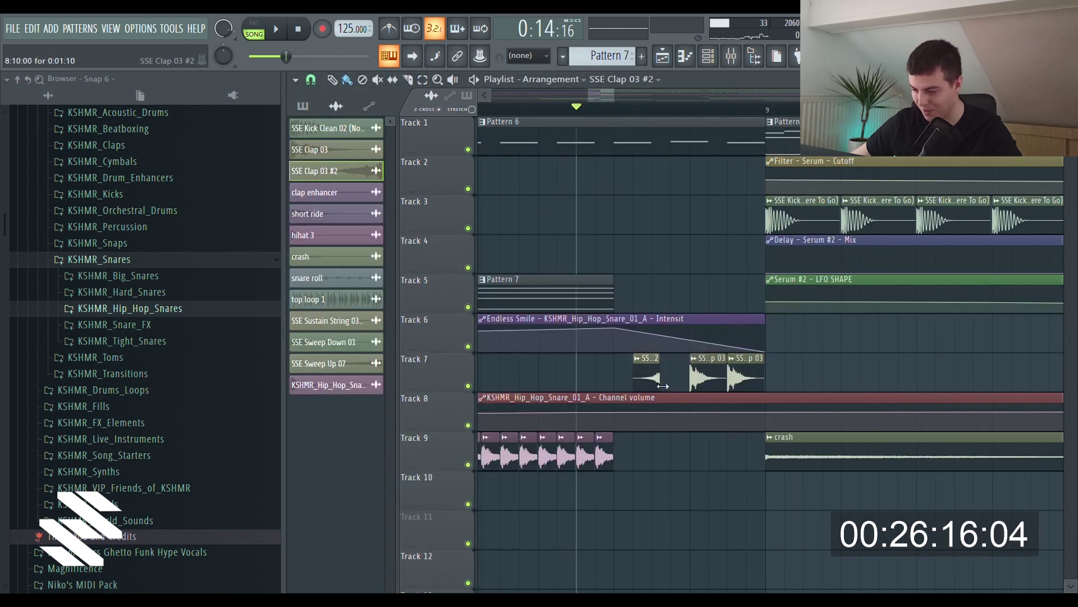
drag(658, 388, 686, 386)
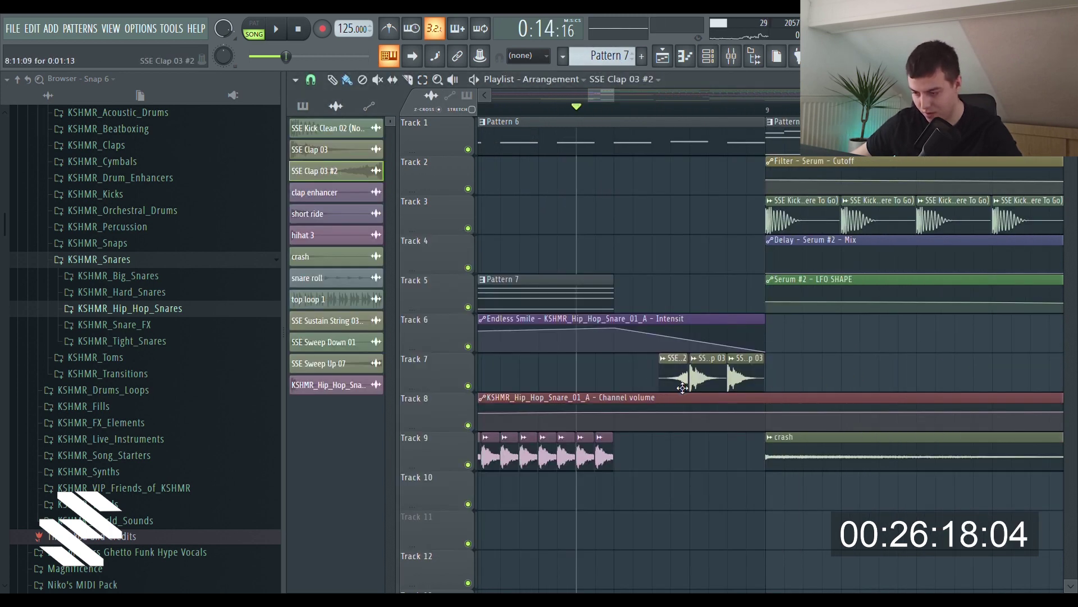
key(space)
scroll(704, 311, down, 2)
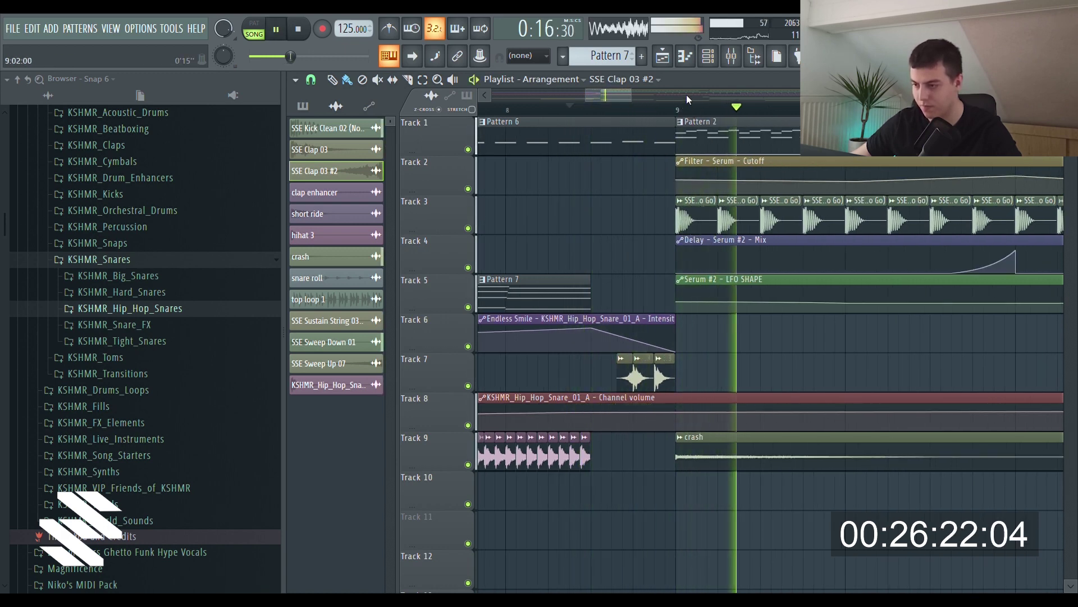
scroll(687, 96, down, 3)
- Place an SSE Kick Clean 02 on Track 3 at the middle of bar 8 and reverse it as a separate sample
click(723, 224)
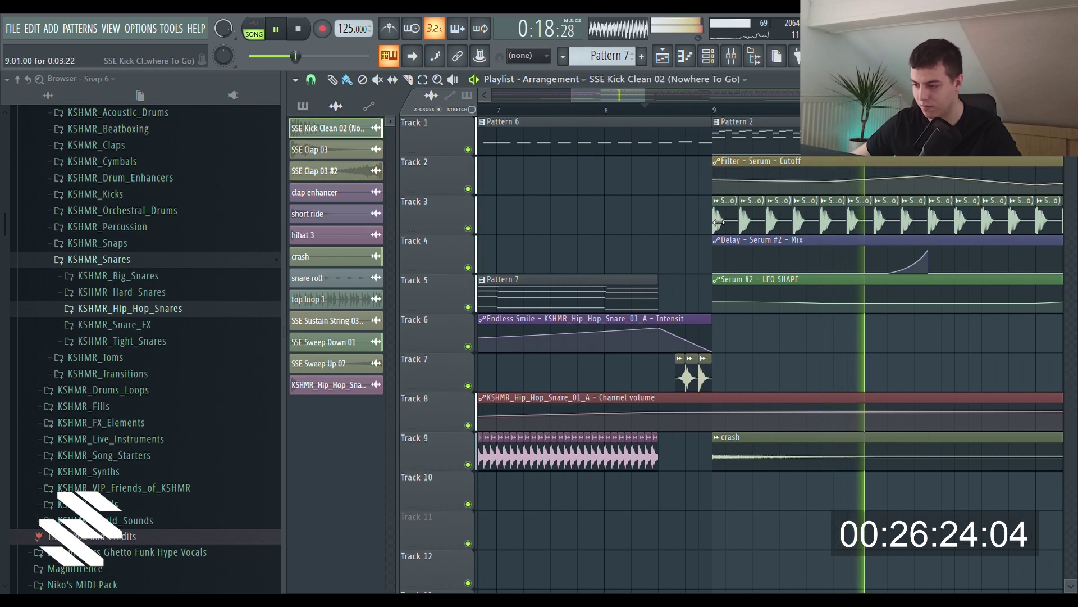
key(space)
click(673, 217)
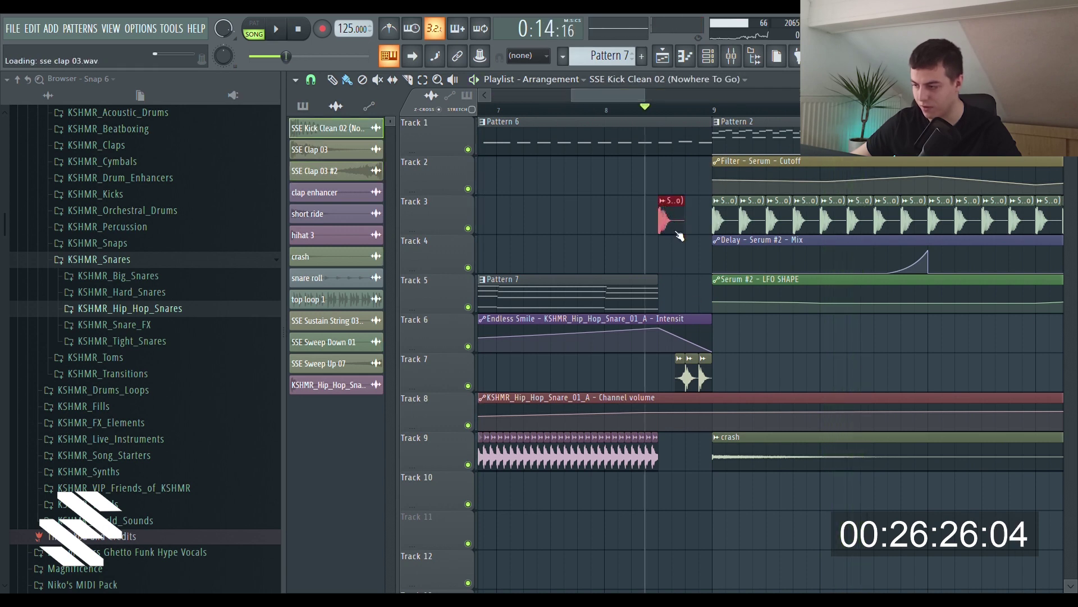
double_click(676, 227)
click(643, 419)
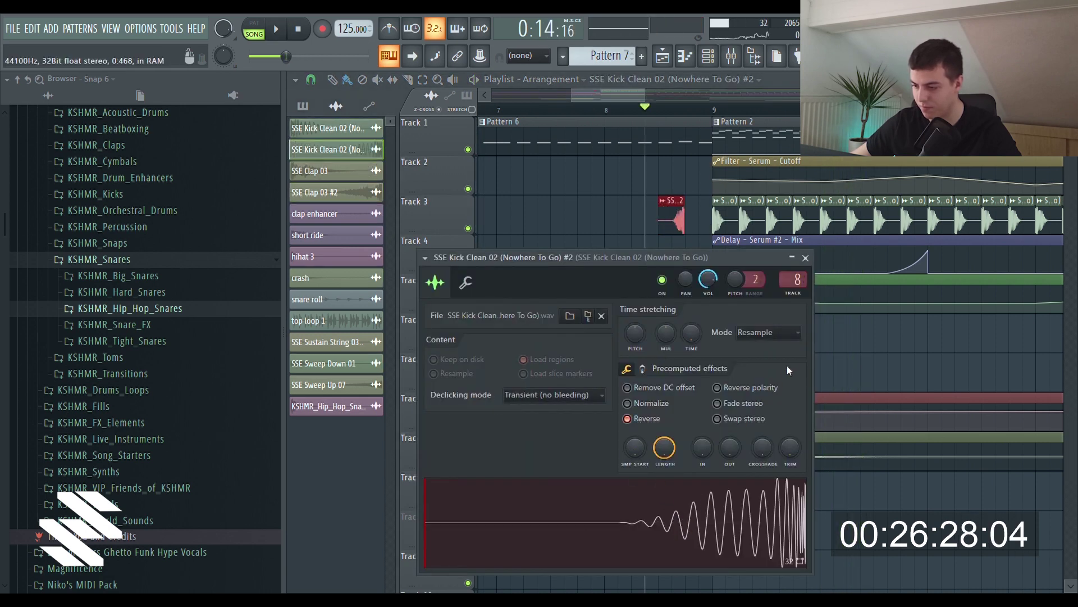
click(805, 258)
- Shift the reversed kick on Track 3 so it ends exactly at bar 9, and play the transition
scroll(662, 97, up, 3)
click(679, 230)
right_click(677, 232)
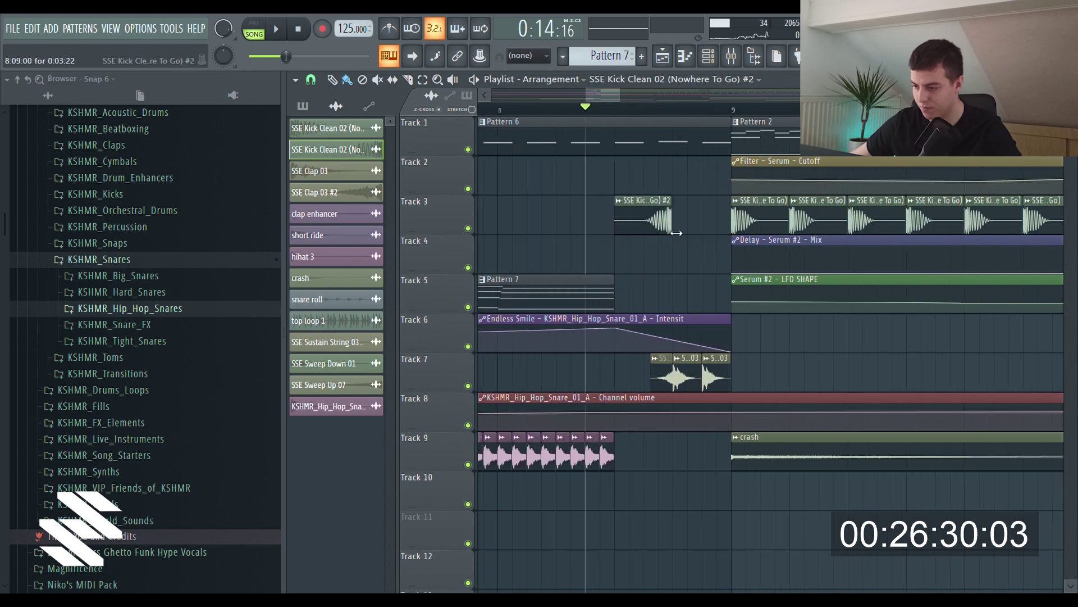
drag(663, 232, 727, 237)
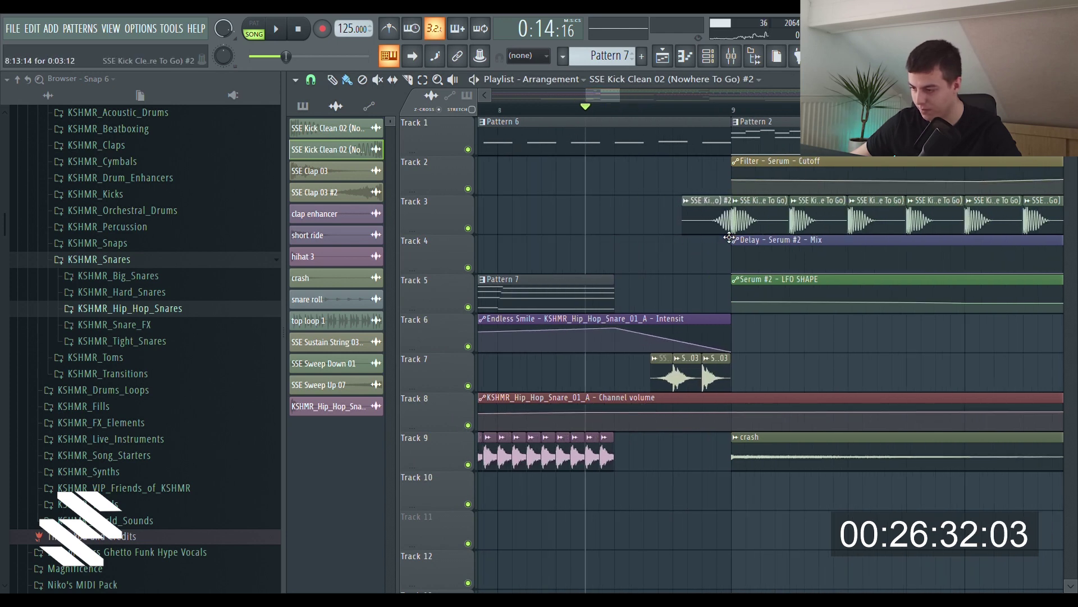
scroll(691, 122, down, 3)
key(space)
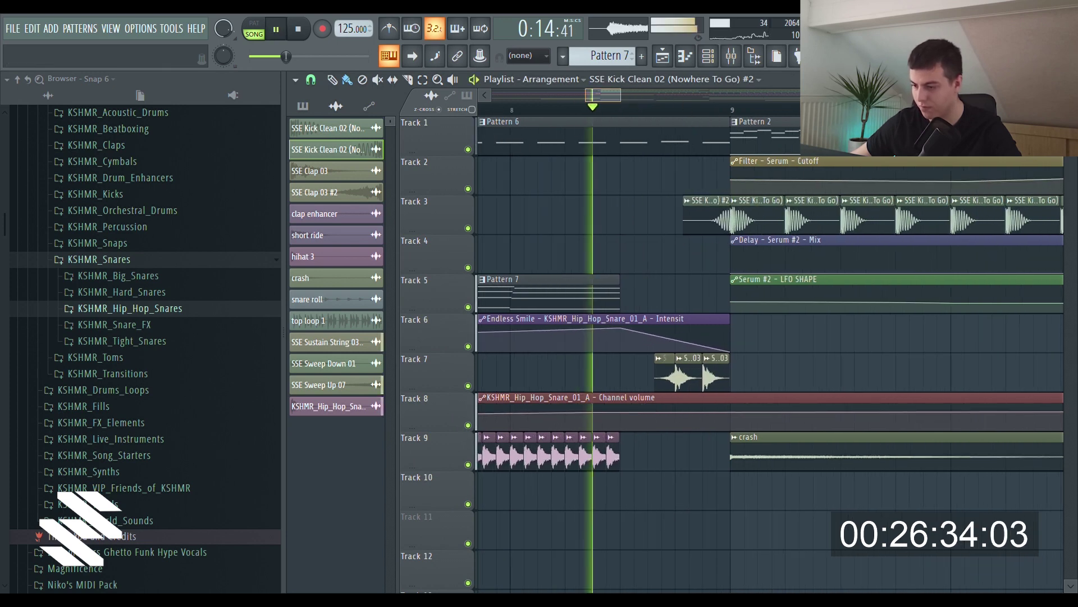
scroll(681, 93, down, 4)
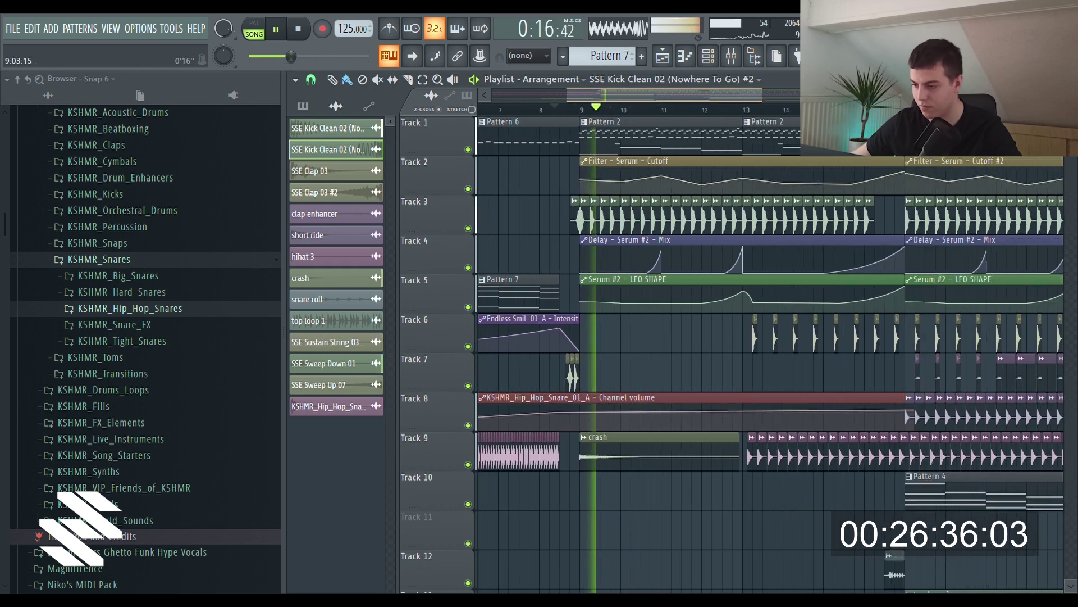
drag(680, 93, 692, 93)
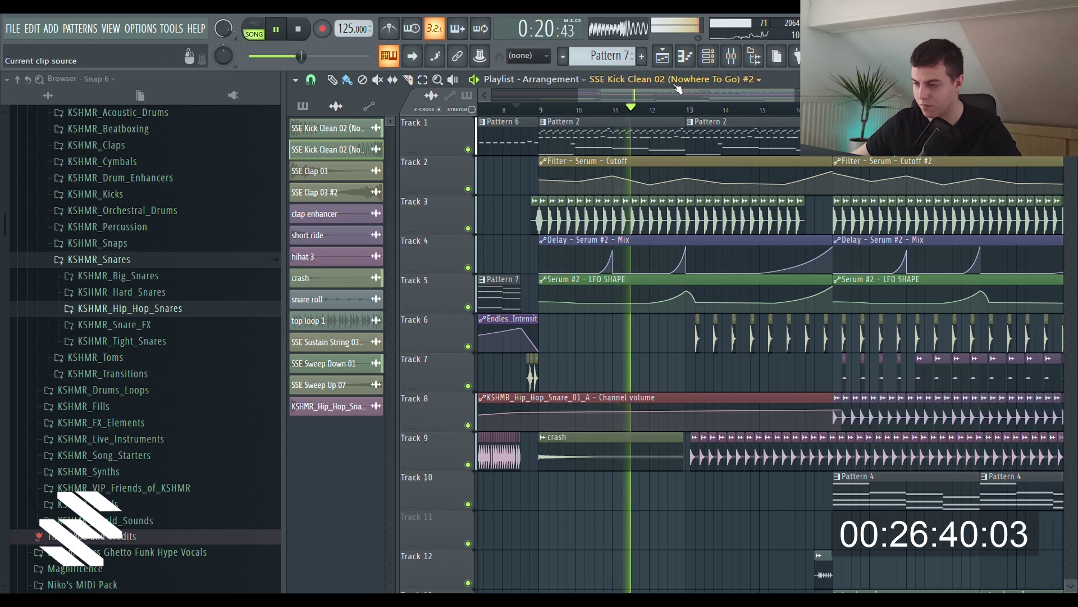
- Raise the kick's mixer level slightly and lower the SSE Clap 03 level slightly during playback
key(F9)
click(640, 333)
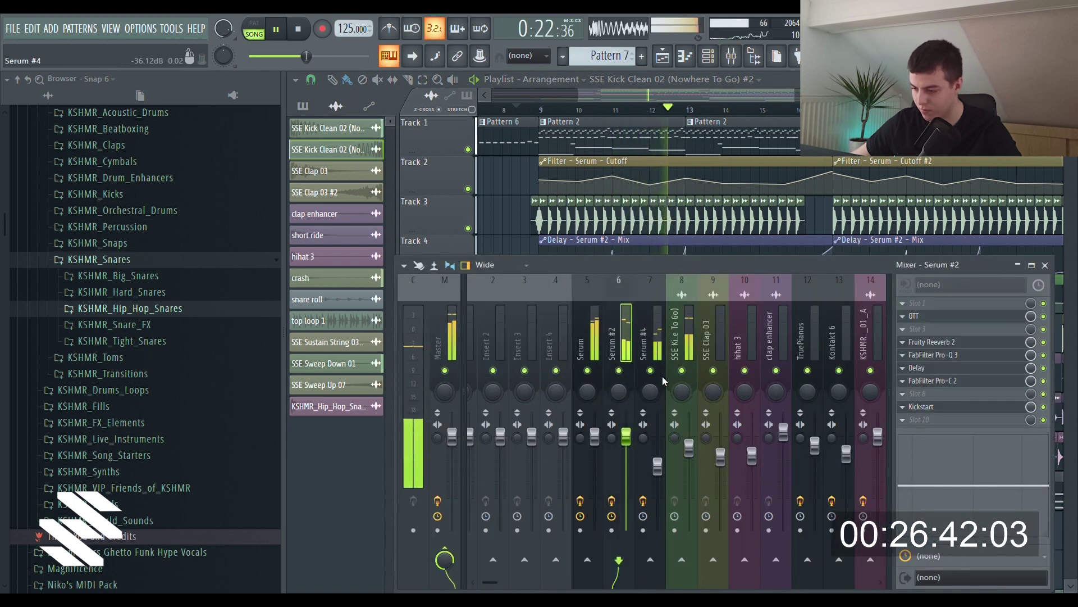
click(683, 349)
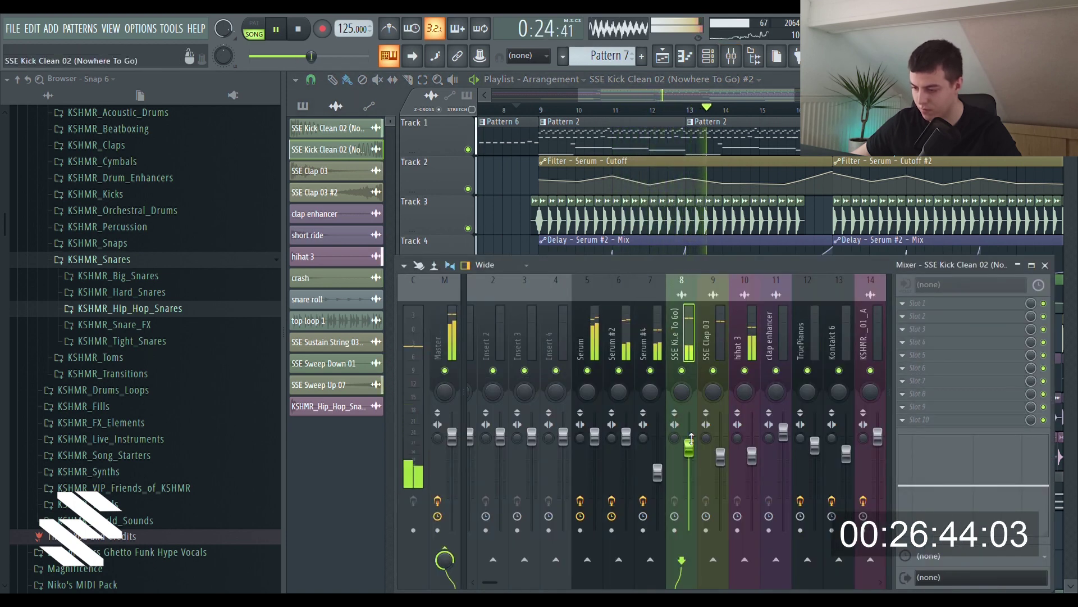
drag(688, 446, 720, 461)
click(712, 345)
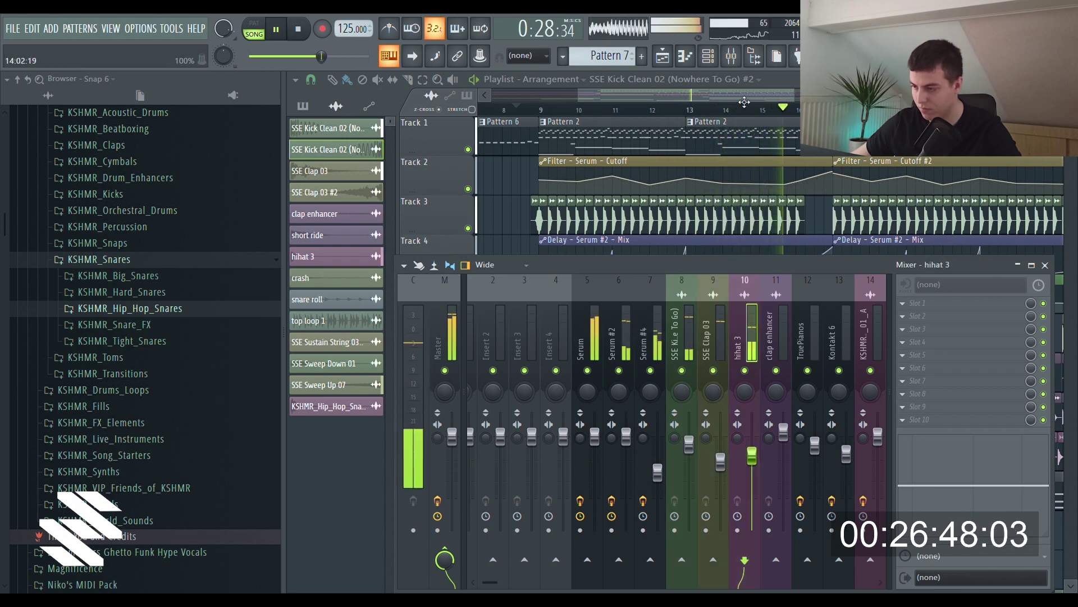
key(space)
key(F9)
- Normalize the snare roll sample placed on Track 12 just before bar 17
scroll(693, 375, down, 4)
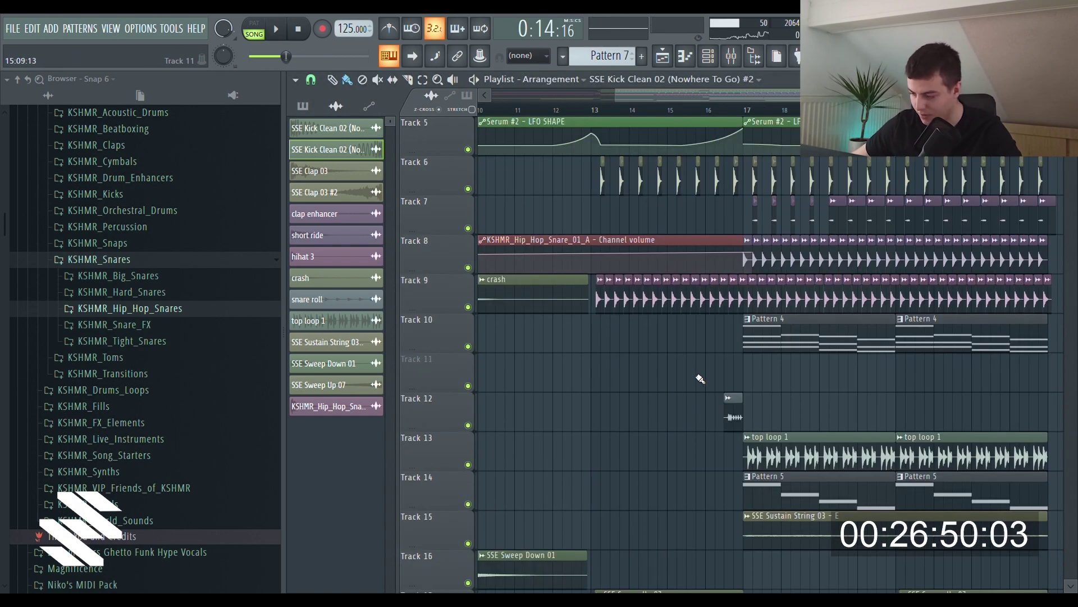
scroll(724, 313, down, 3)
double_click(734, 299)
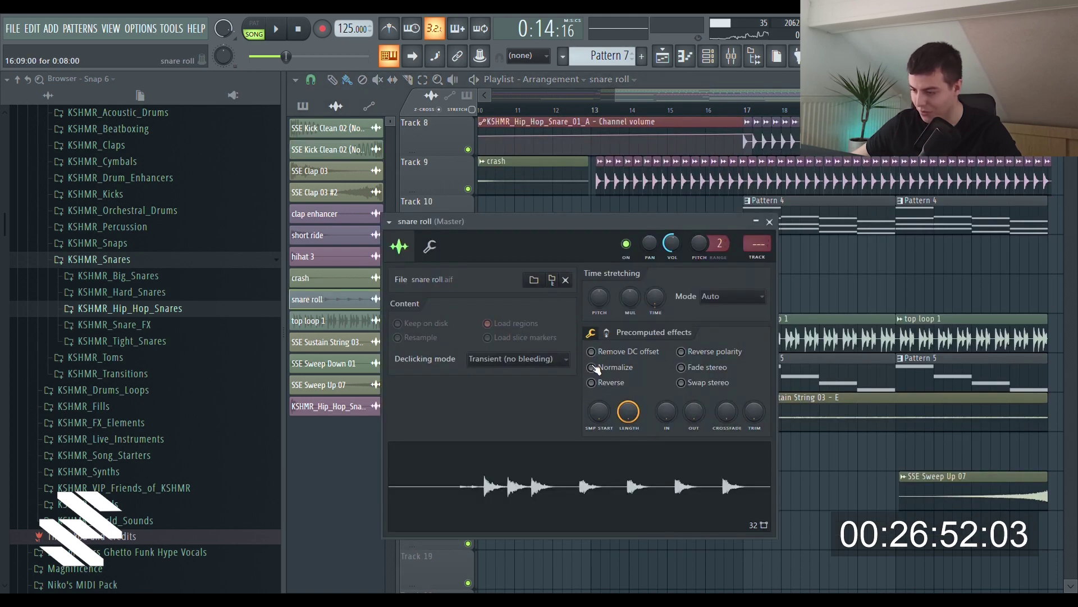
click(592, 367)
right_click(813, 276)
scroll(575, 260, down, 3)
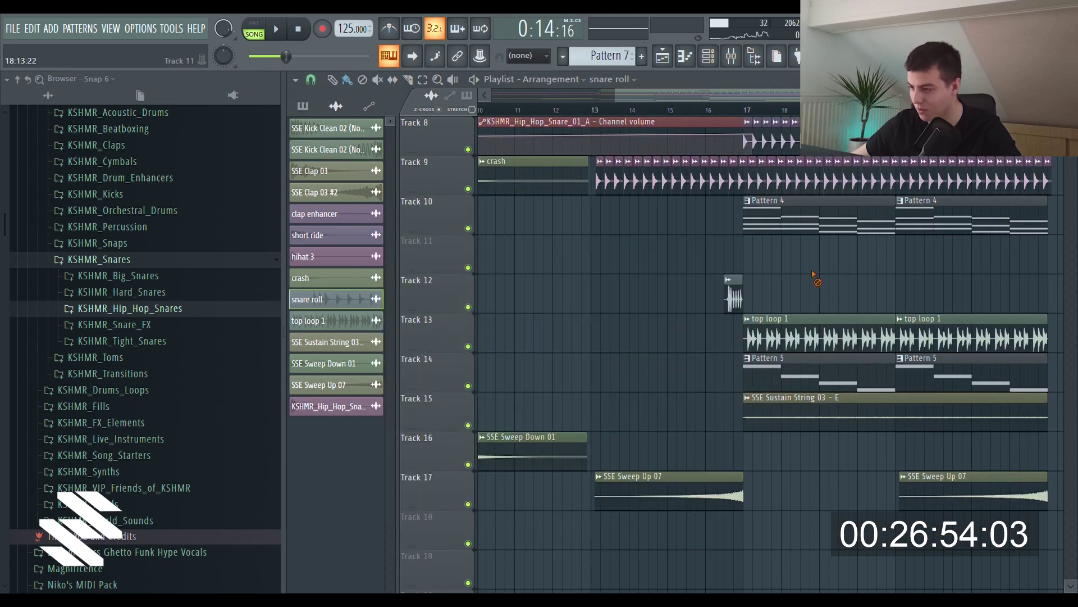
- Place two back-to-back Pattern 5 clips on Track 12, filling bars 1 to 8 of the intro
scroll(575, 260, up, 7)
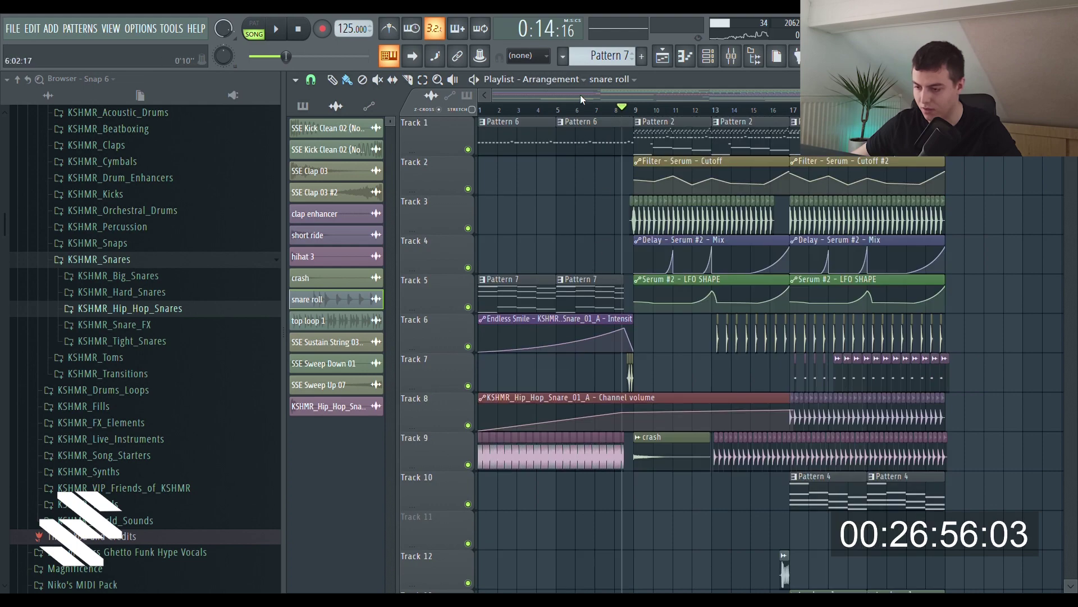
scroll(581, 94, up, 4)
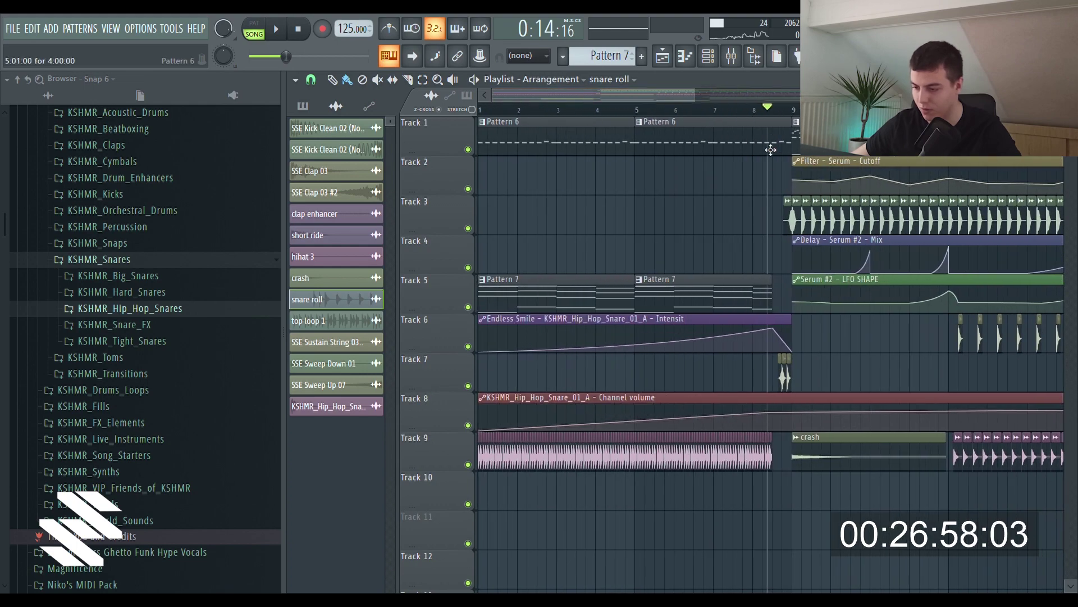
scroll(771, 140, down, 3)
scroll(831, 281, down, 3)
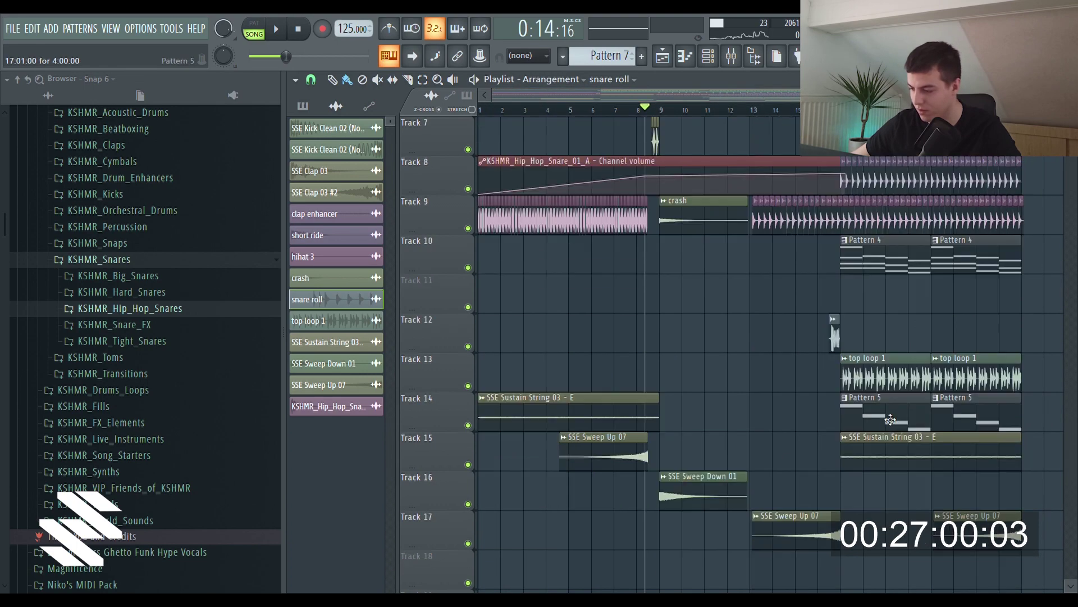
click(891, 420)
click(568, 342)
drag(599, 343, 400, 318)
click(578, 335)
drag(598, 339, 616, 347)
scroll(616, 162, up, 3)
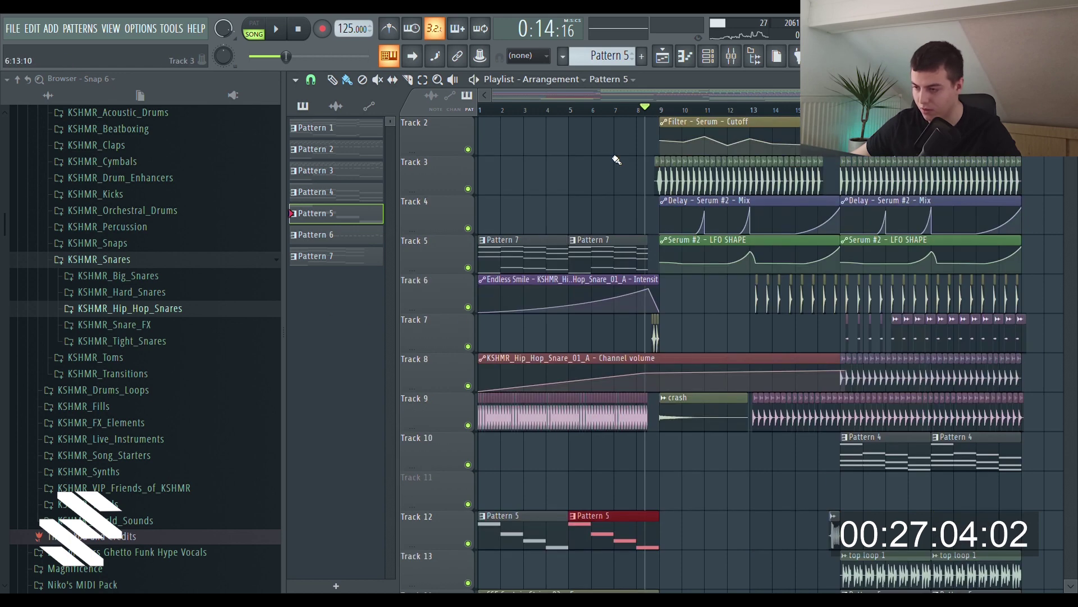
- Create automation for the Serum #2 Kickstart mix level over bars 1 to 8 on Track 10, and lower it to the minimum
ctrl+drag(662, 111, 236, 193)
double_click(500, 127)
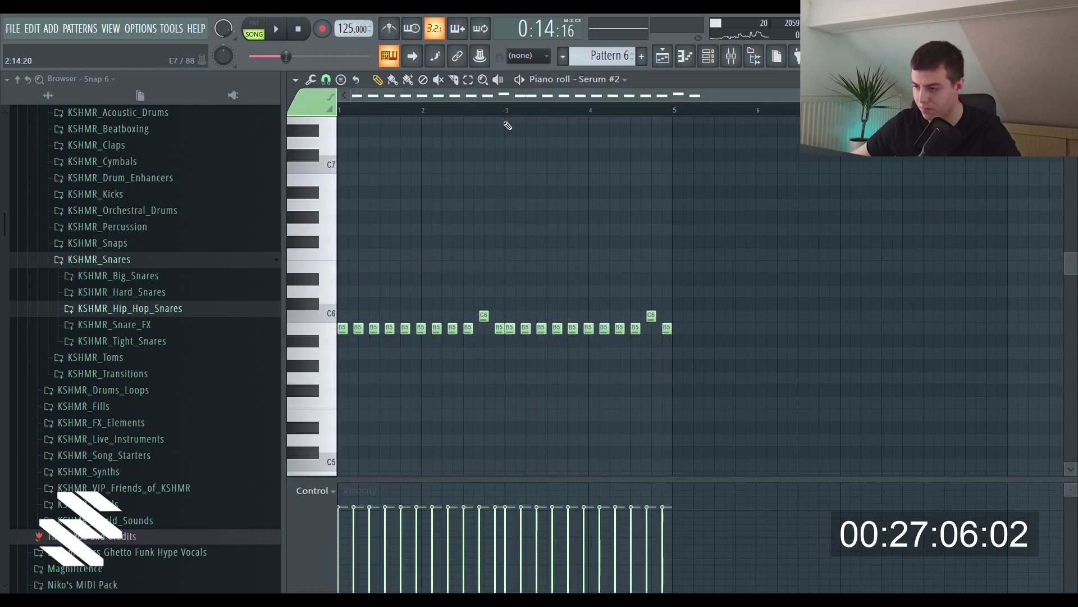
key(F9)
click(624, 341)
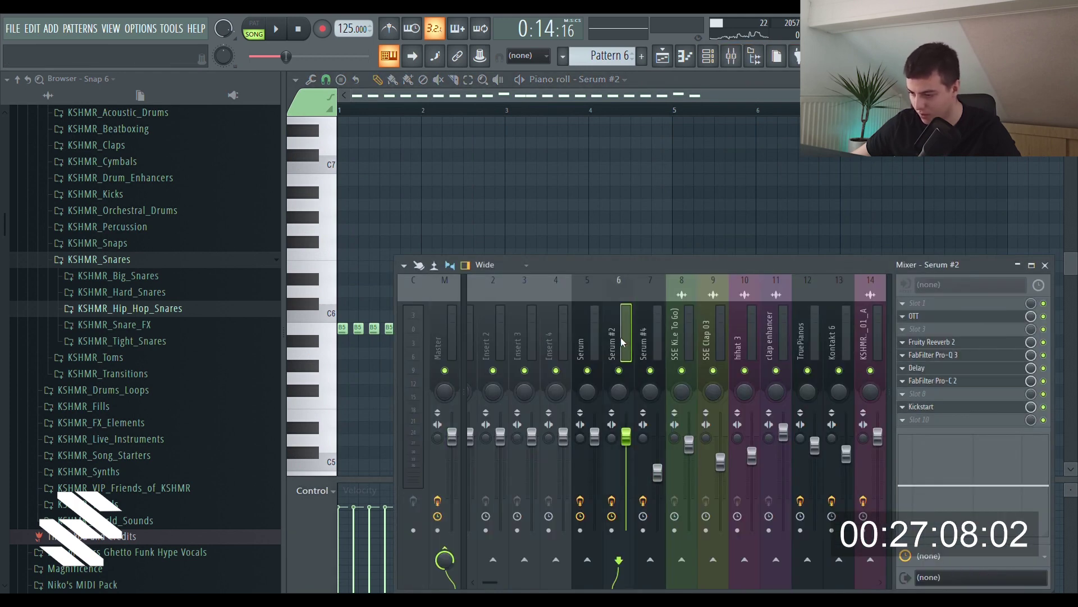
key(space)
key(space)
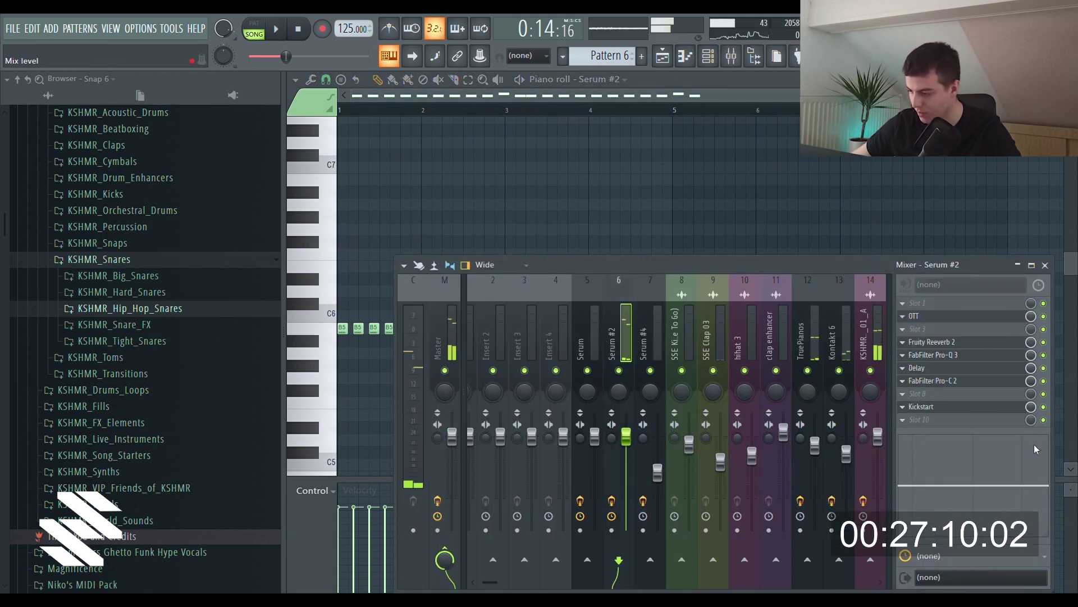
click(663, 56)
scroll(562, 393, down, 3)
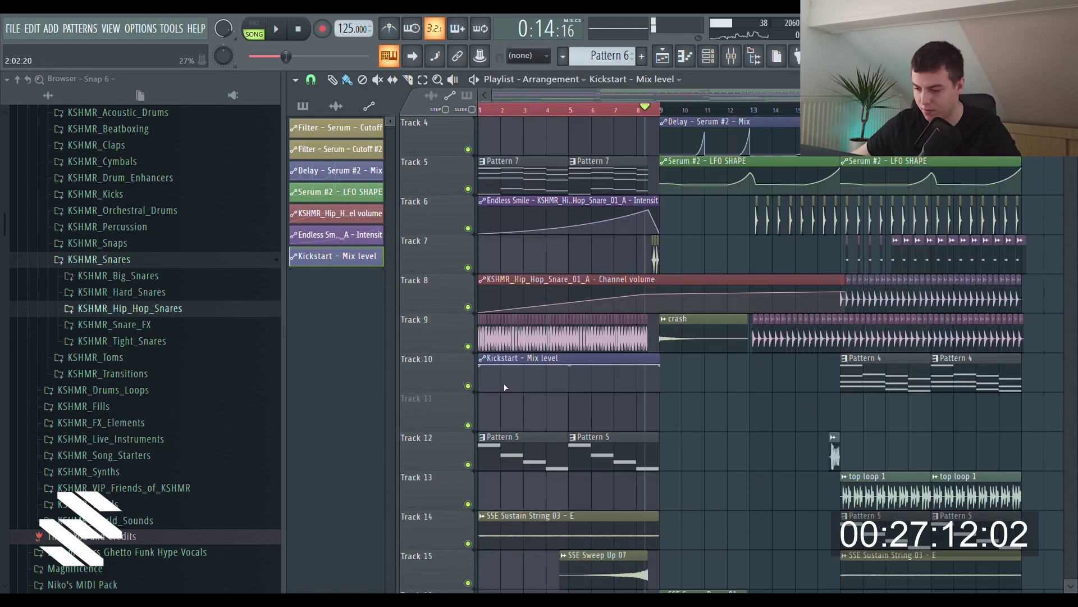
- Check the remaining intro mixer tracks during playback and link the TruePianos and Kontakt 6 Kickstart mix levels to the same automation
click(731, 56)
click(667, 337)
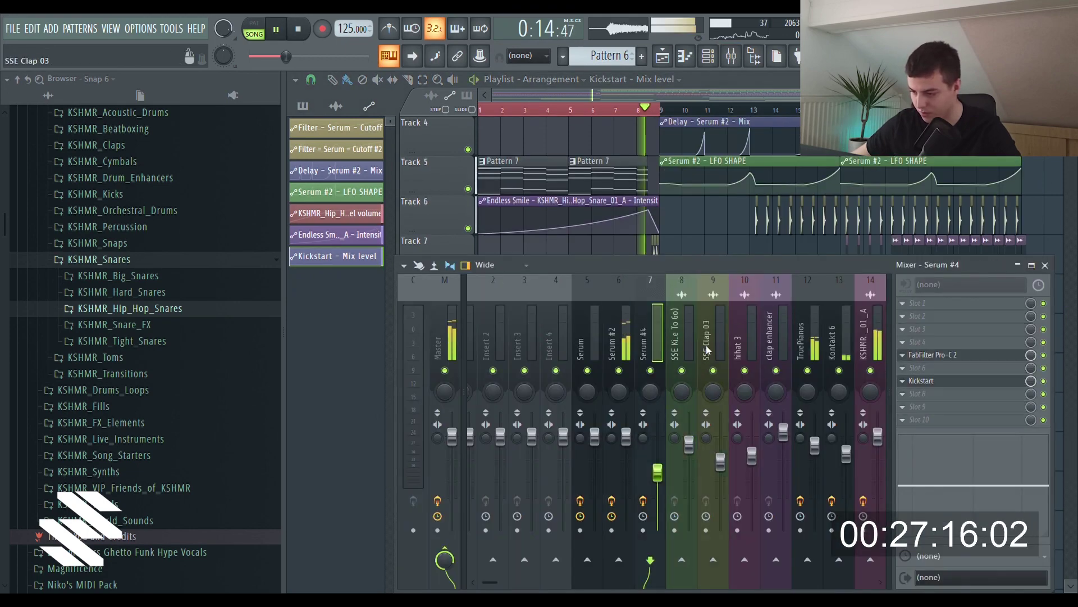
click(814, 337)
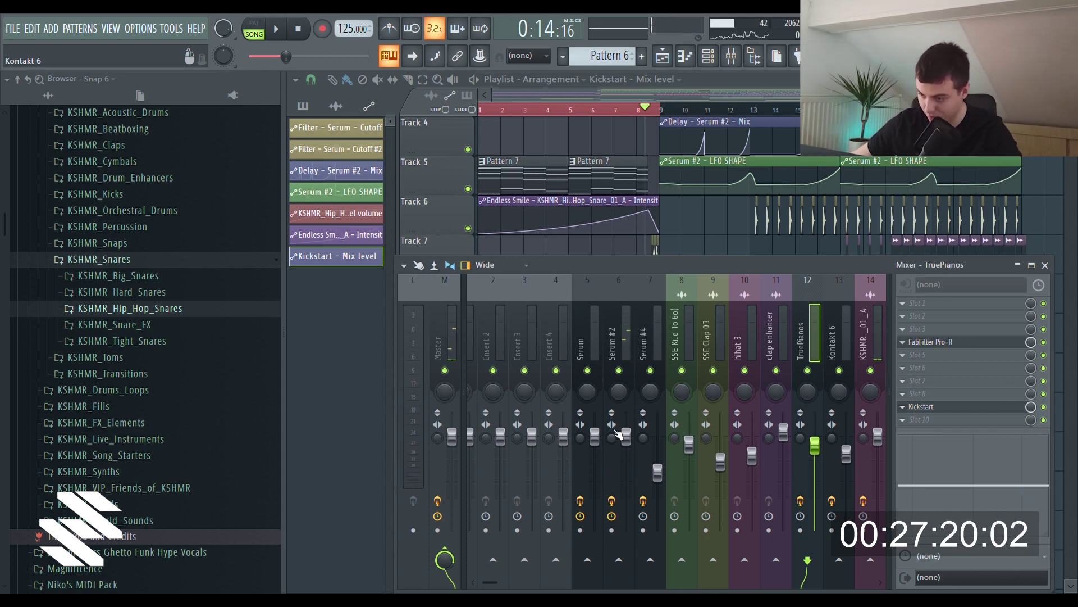
click(839, 337)
click(865, 337)
key(space)
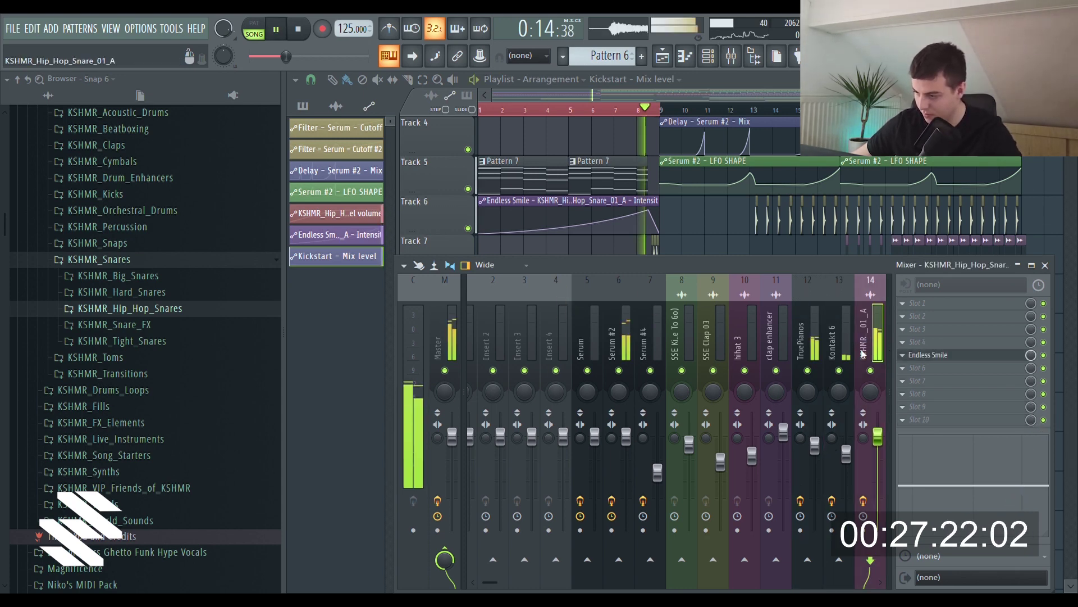
click(839, 337)
key(space)
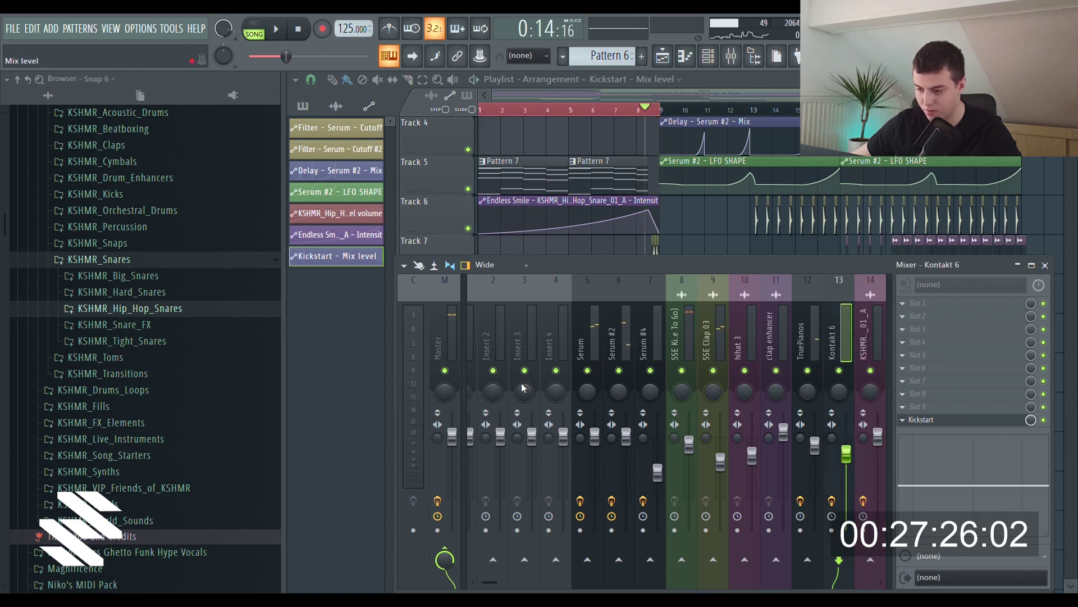
- Clear the time selection, play from late bar 7, and lower the KSHMR snare's mixer level slightly
click(663, 56)
double_click(634, 107)
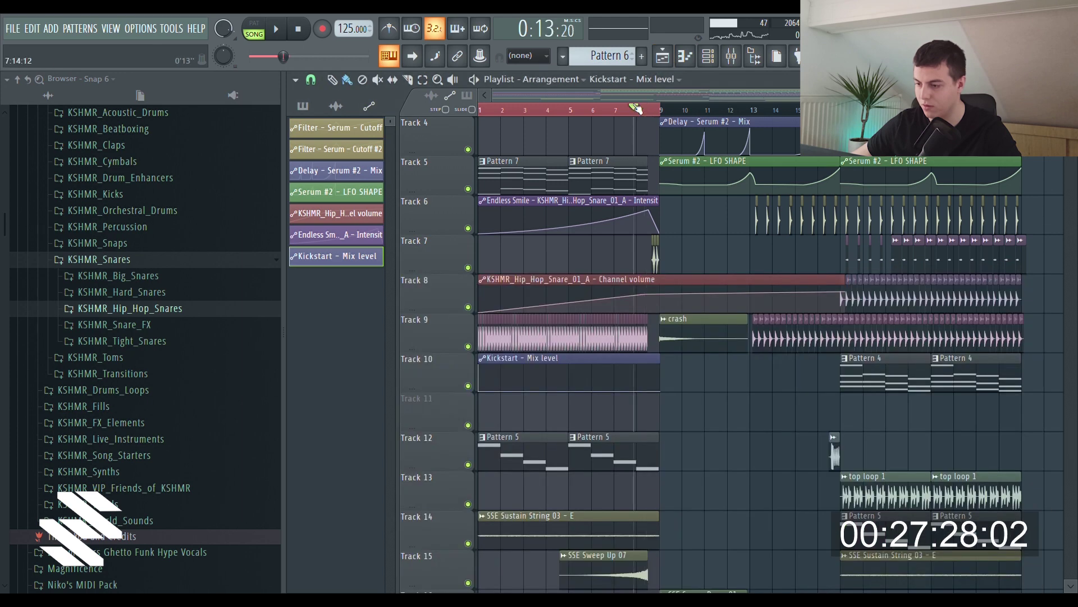
click(731, 55)
key(space)
scroll(824, 355, down, 3)
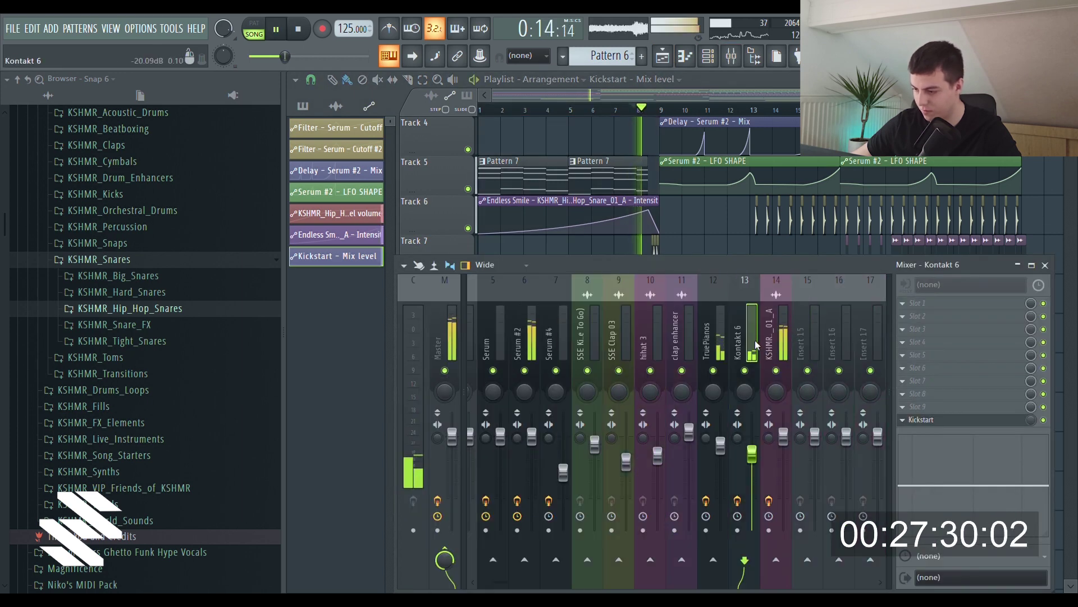
click(776, 341)
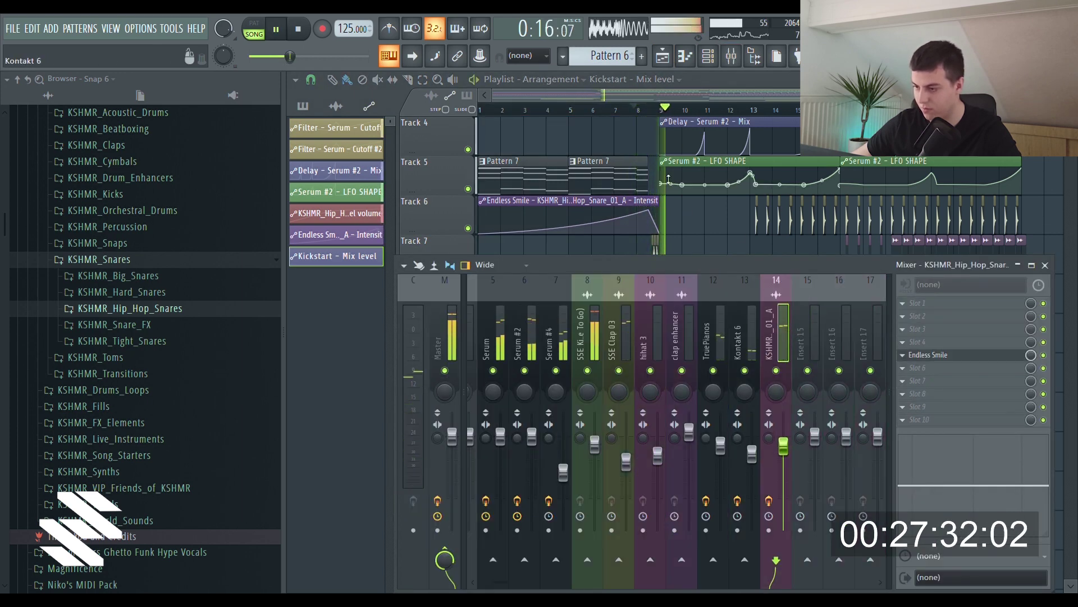
- Audition the section following the intro from around bars 10 and 13, and look over the arrangement up to its end
click(668, 99)
scroll(668, 98, up, 2)
scroll(768, 335, up, 3)
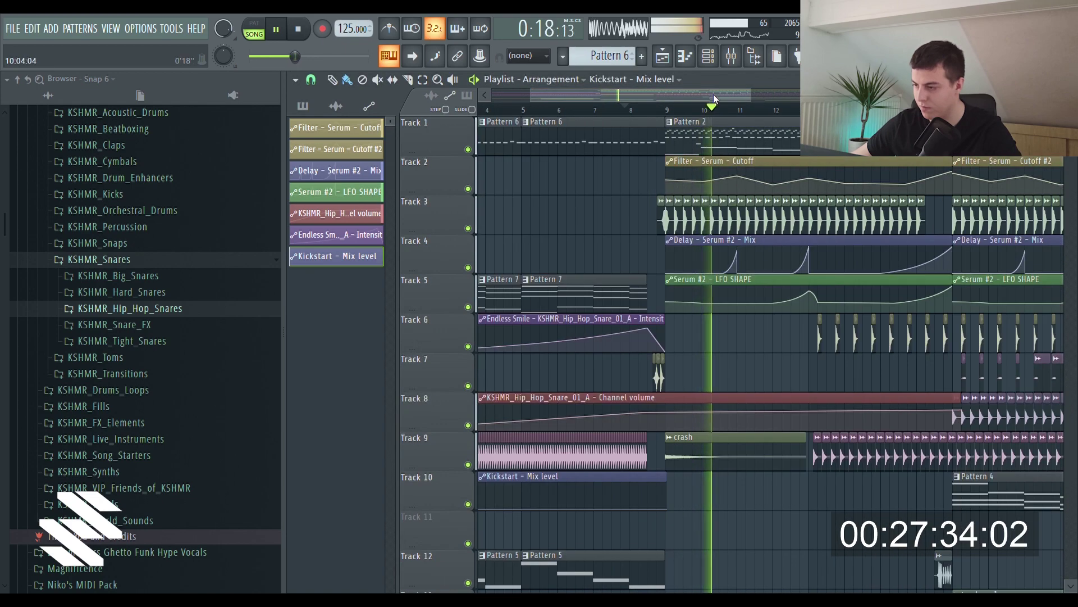
drag(709, 98, 741, 98)
click(716, 111)
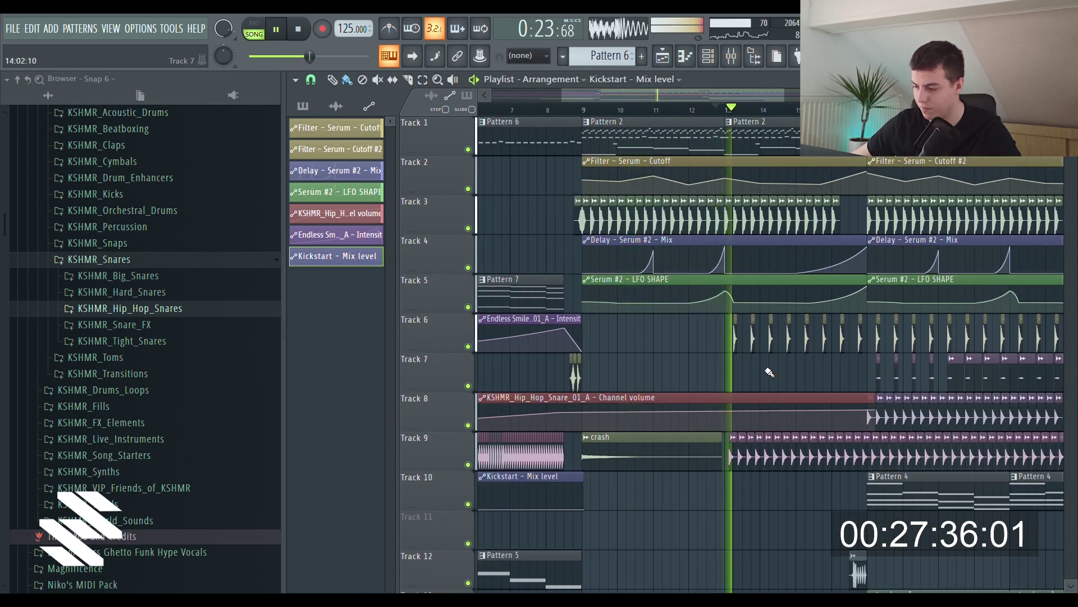
key(space)
drag(725, 97, 755, 96)
scroll(765, 134, down, 5)
scroll(699, 208, up, 5)
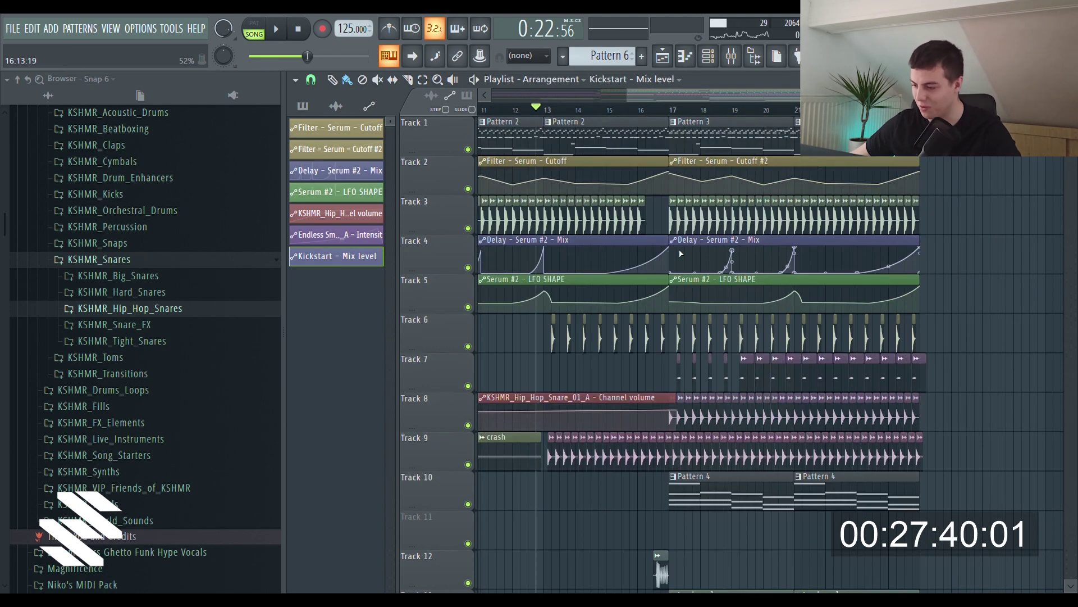
scroll(741, 168, left, 8)
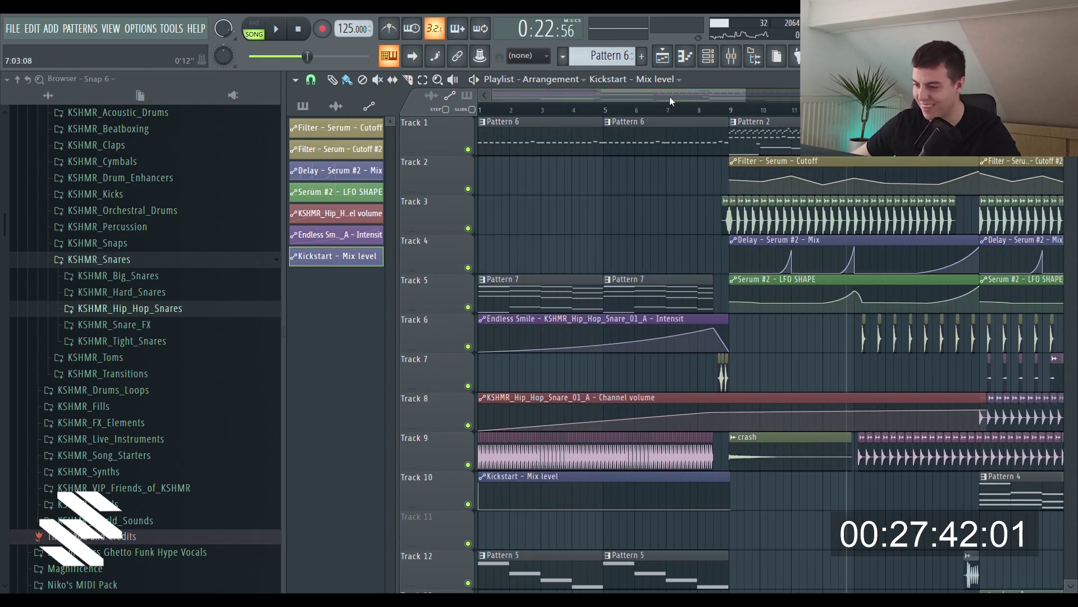
- Create automation for Serum #2's LFO shape on Track 11 over bars 1 to 8, rising to a late bar 8 peak before falling
scroll(670, 101, up, 2)
double_click(648, 146)
click(709, 56)
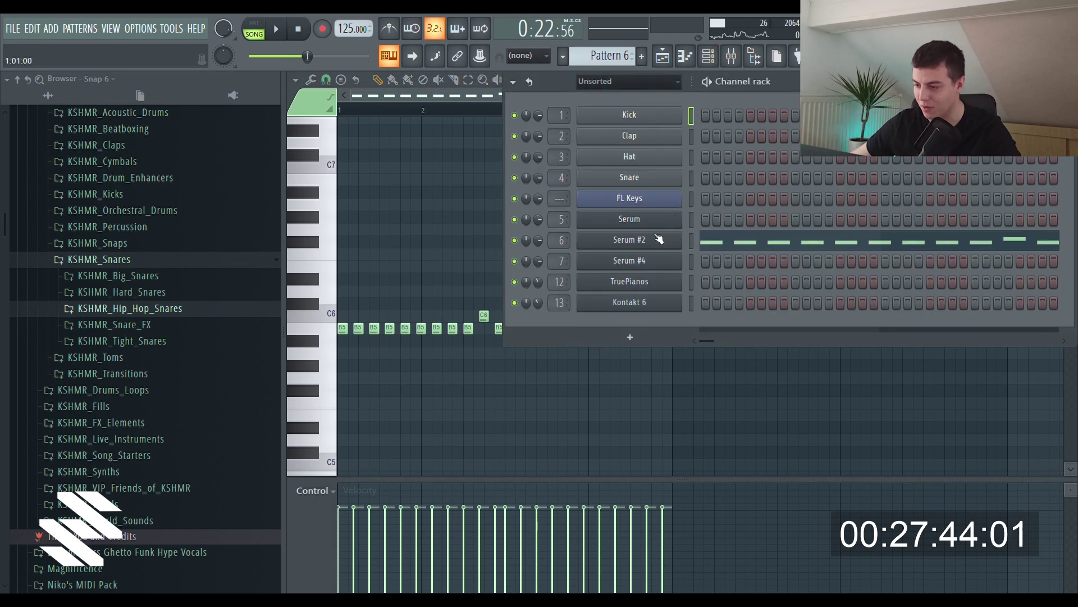
click(655, 238)
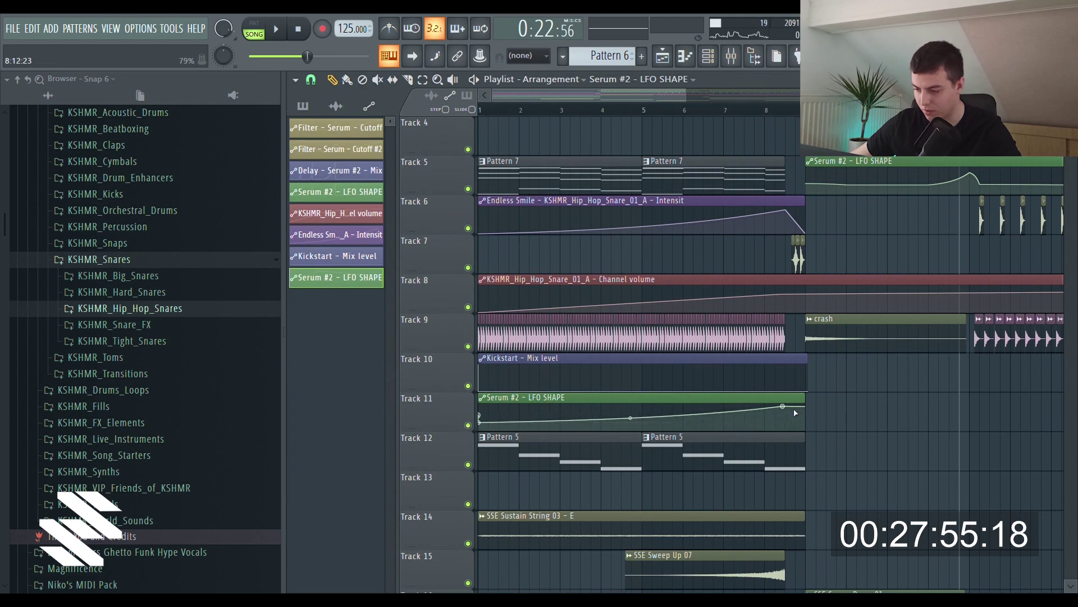
scroll(787, 281, up, 3)
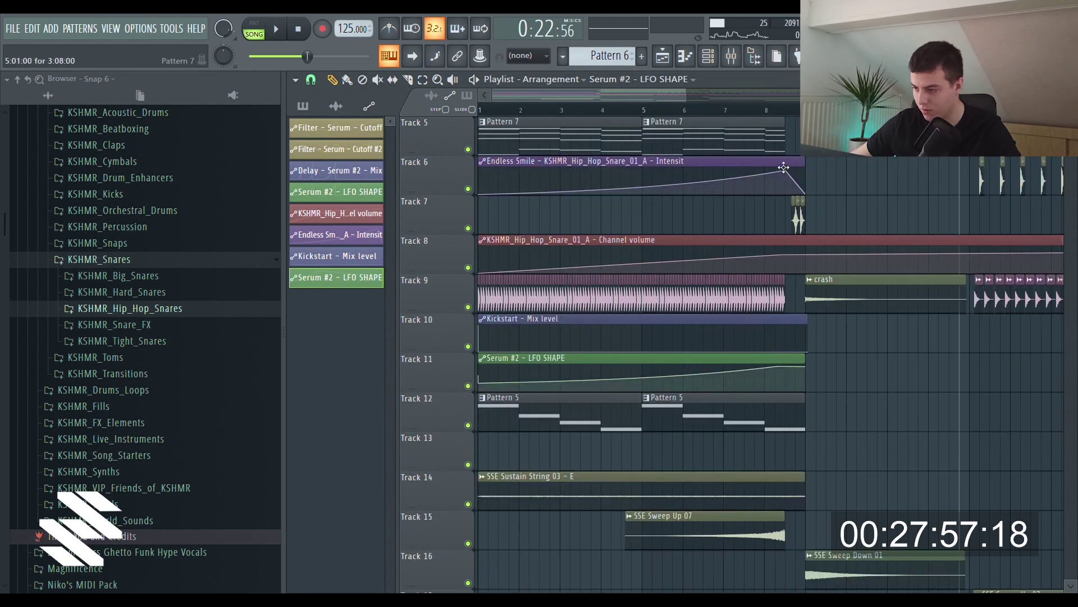
scroll(790, 174, down, 3)
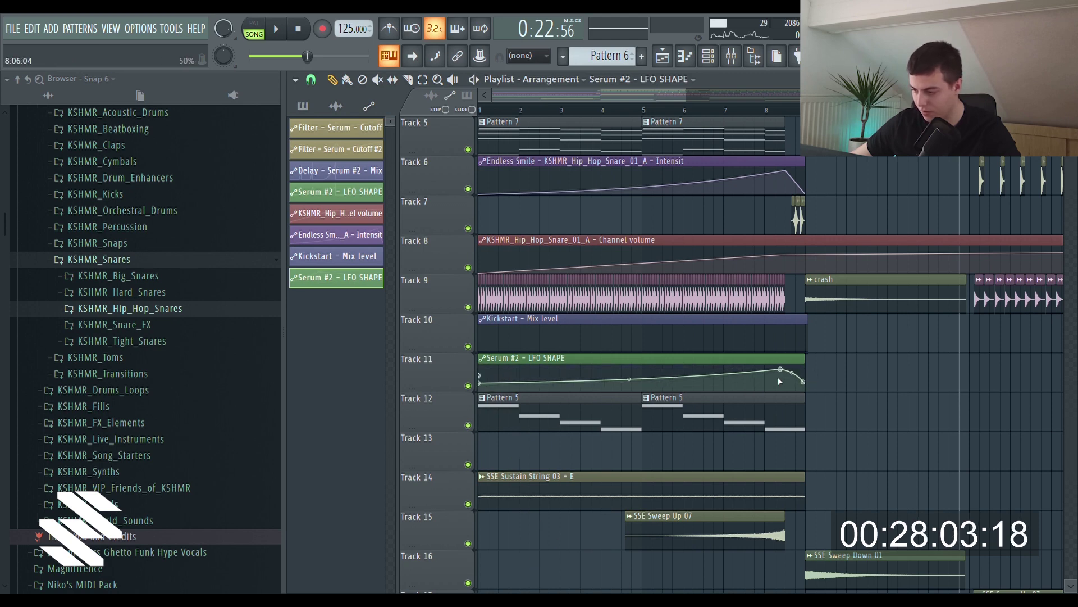
scroll(848, 252, up, 3)
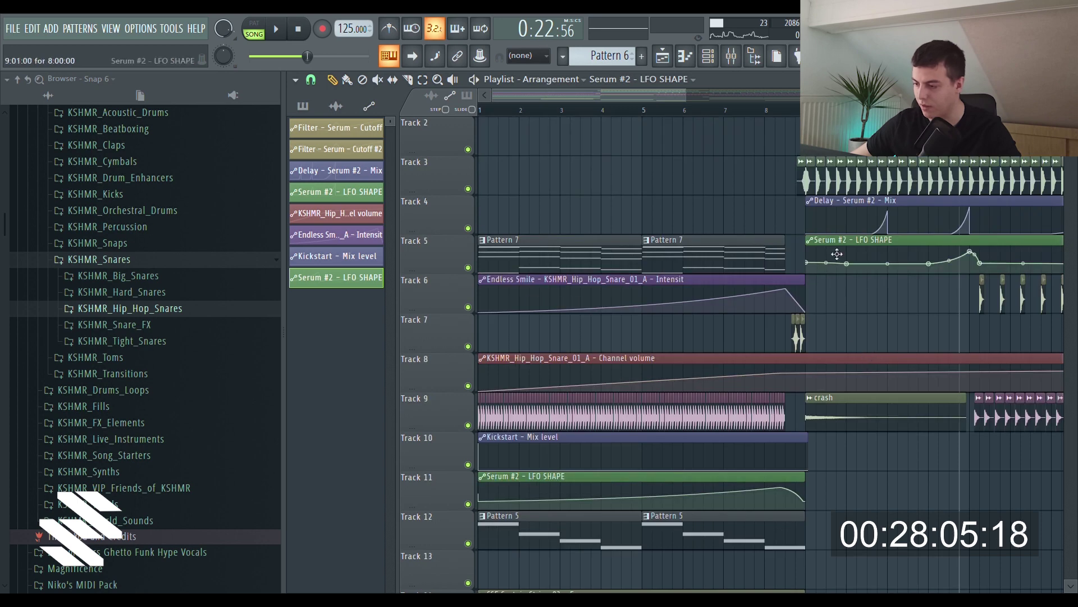
- Create automation for Serum #2's Fruity Reeverb 2 wet level on Track 2 over bars 1 to 8, peaking late in bar 8 before dropping
scroll(667, 105, down, 1)
click(481, 109)
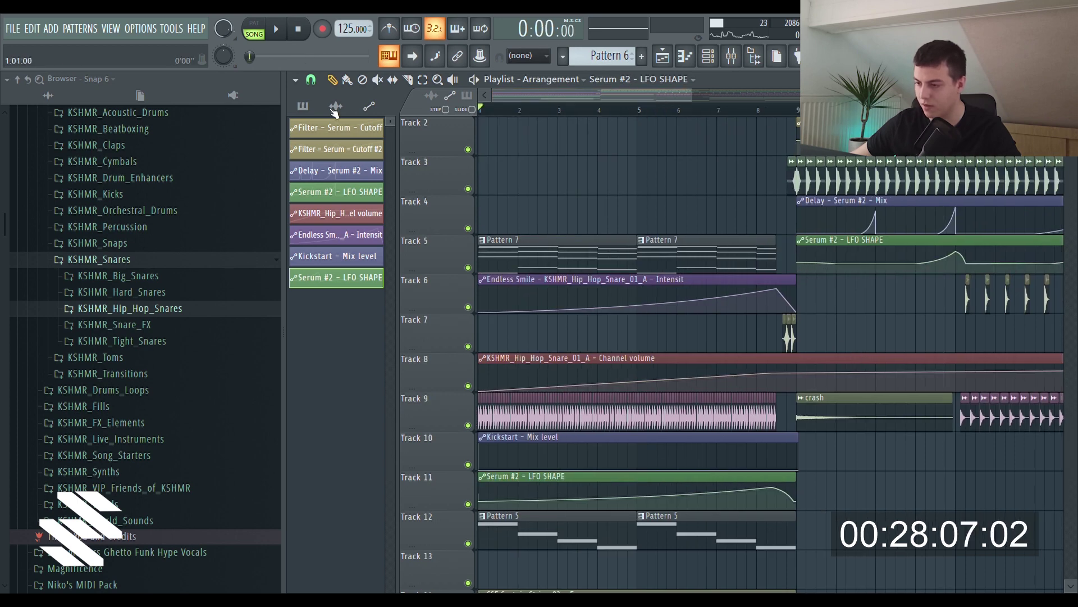
click(742, 57)
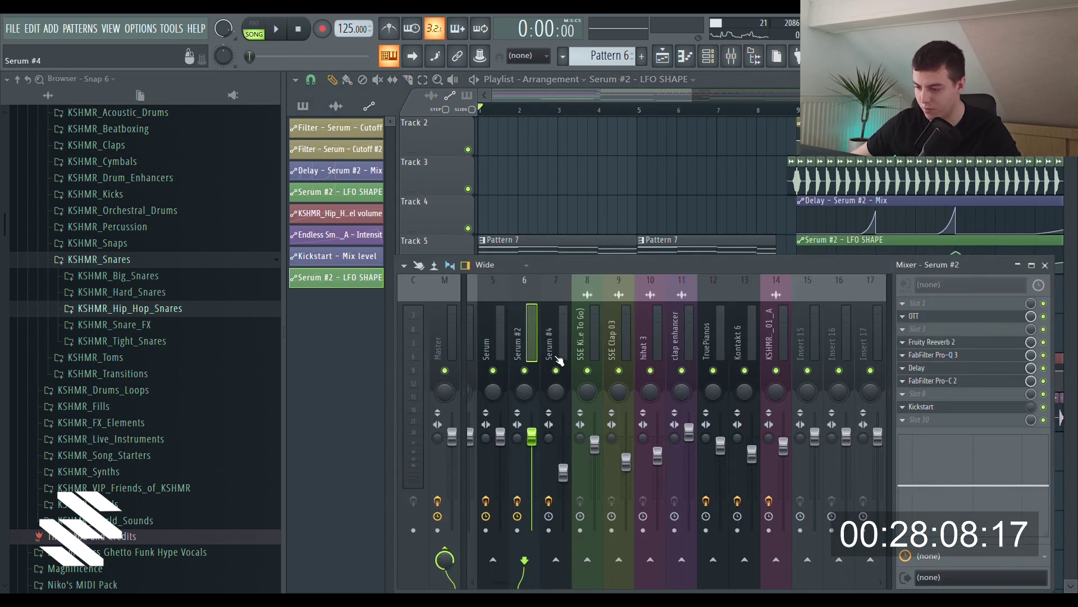
click(945, 345)
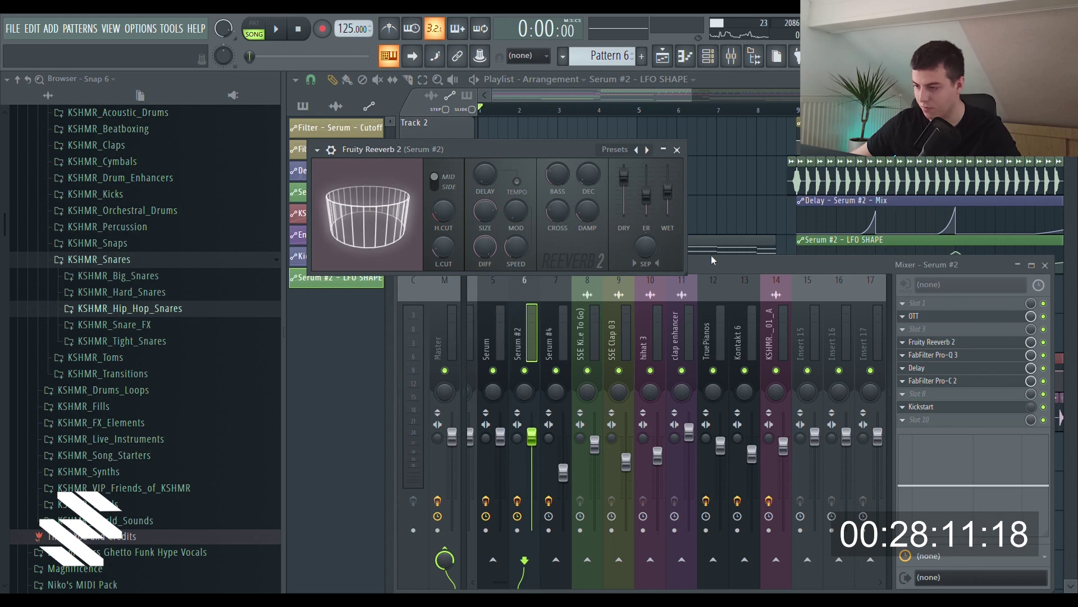
key(F5)
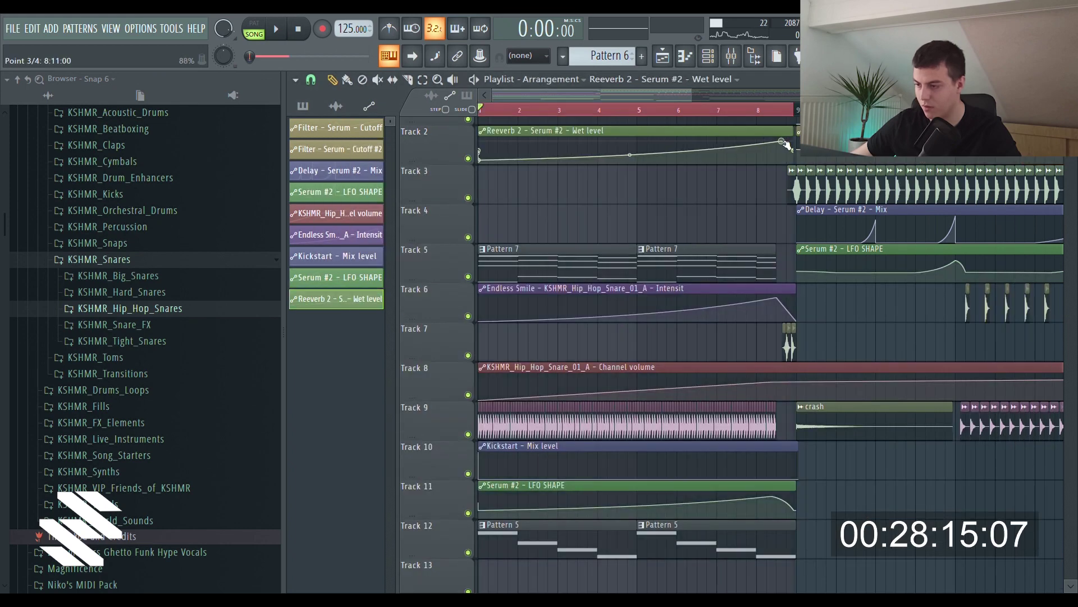
drag(782, 143, 786, 136)
- Create automation for Serum #2's Delay mix on Track 4 over bars 1 to 8, rising gradually to a late bar 8 peak before falling
click(733, 57)
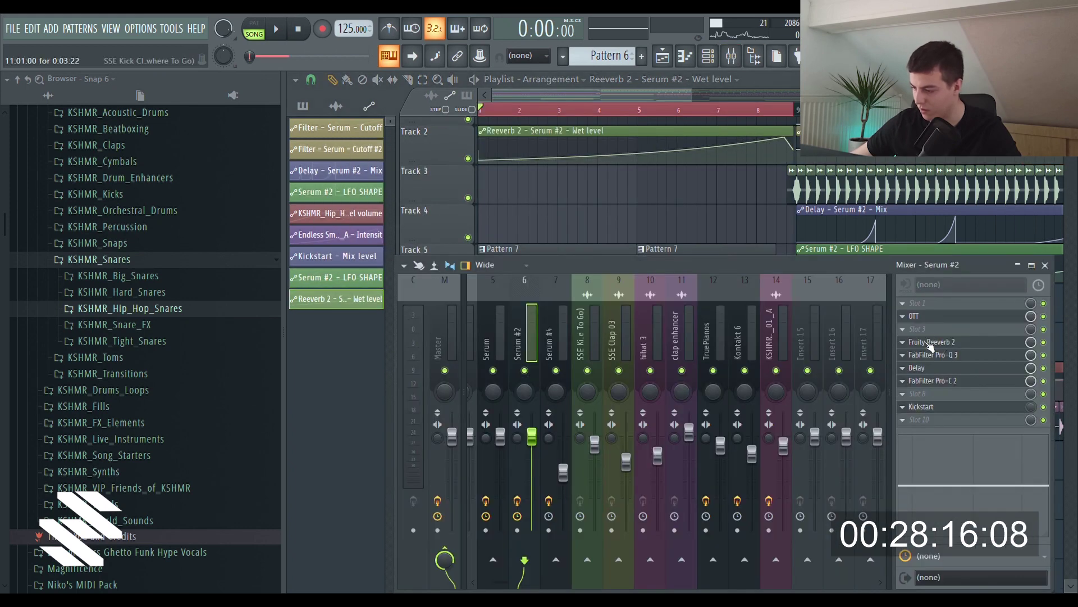
click(927, 368)
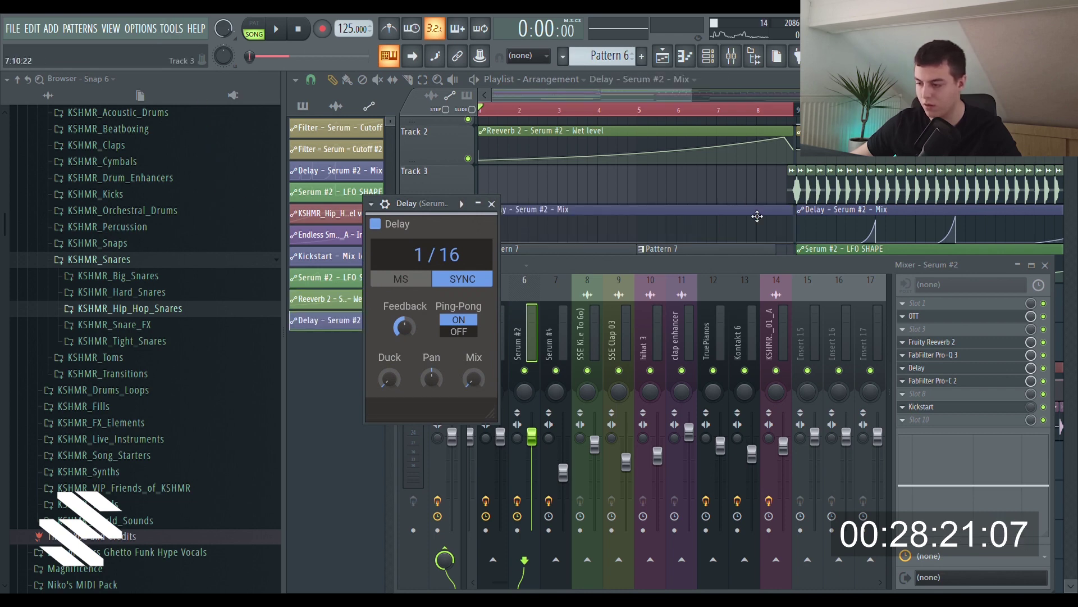
right_click(760, 220)
drag(760, 220, 782, 231)
- Add a Filter to the Serum #2 mixer track and automate its cutoff on Track 13, rising steadily over bars 1 to 8
click(731, 56)
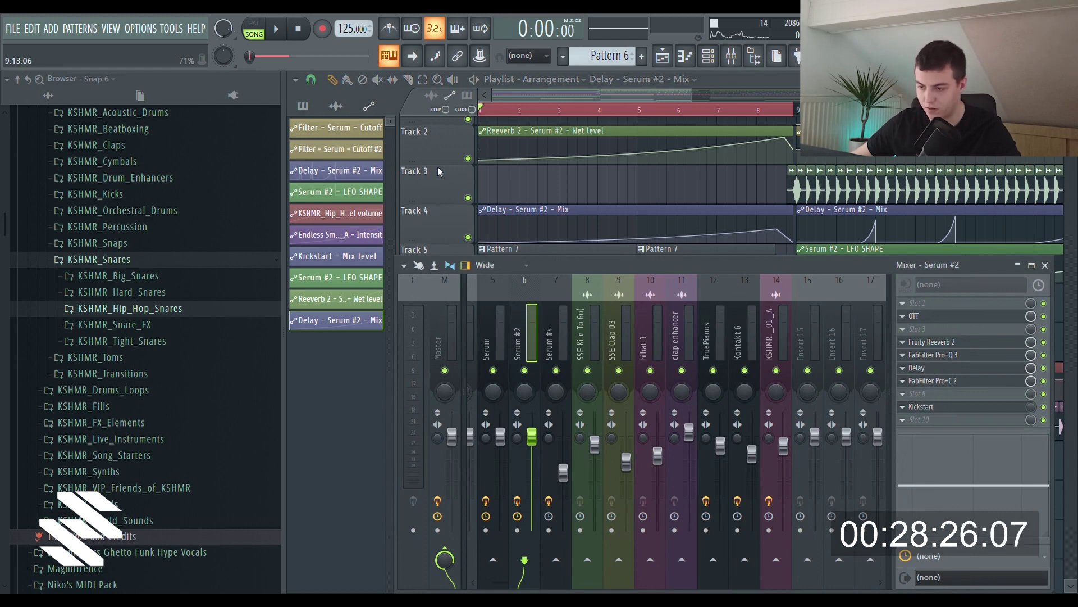
drag(426, 372, 425, 369)
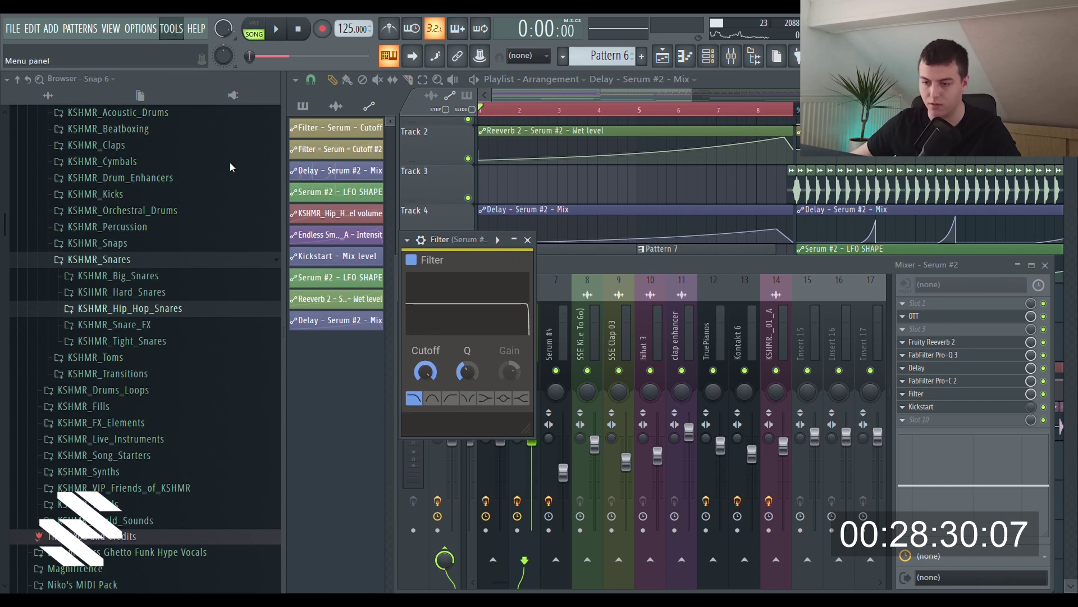
click(387, 262)
scroll(547, 457, down, 2)
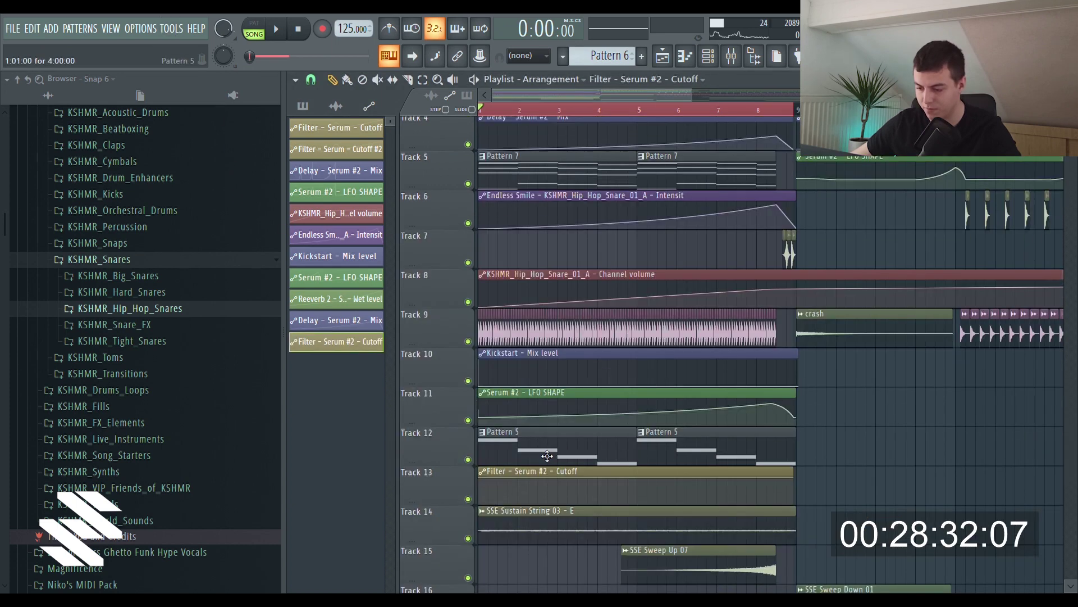
right_click(492, 488)
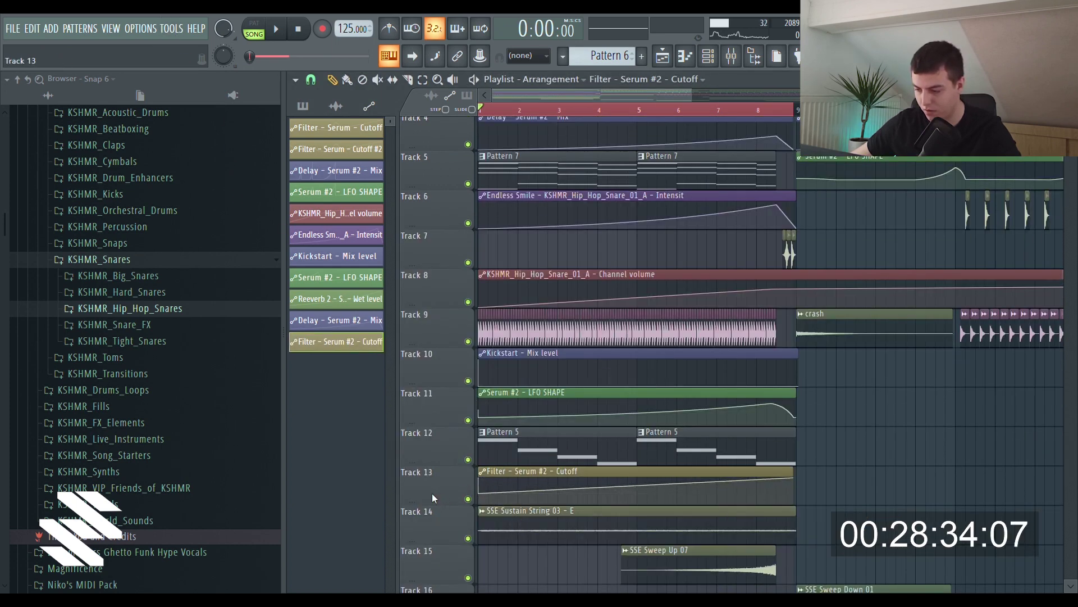
- Place a crash clip on Track 16 at bar 1 of the intro
drag(817, 337, 501, 342)
scroll(505, 331, up, 8)
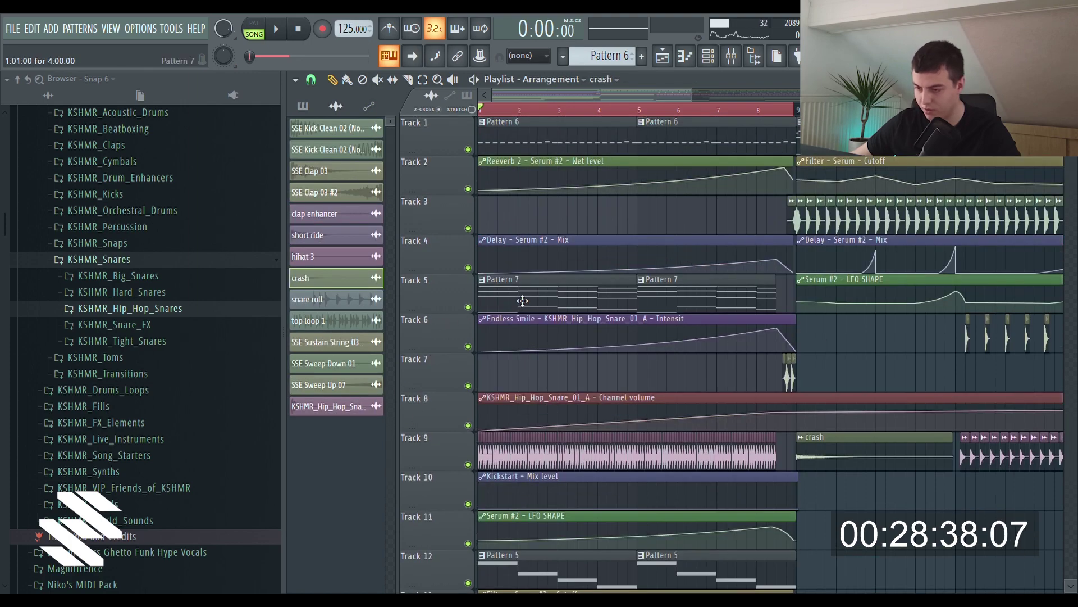
scroll(599, 154, down, 3)
scroll(710, 378, down, 10)
- Set the SSE Sweep Up 07 channel volume to 37% and open the SSE Sweep Down 01 channel settings
double_click(809, 378)
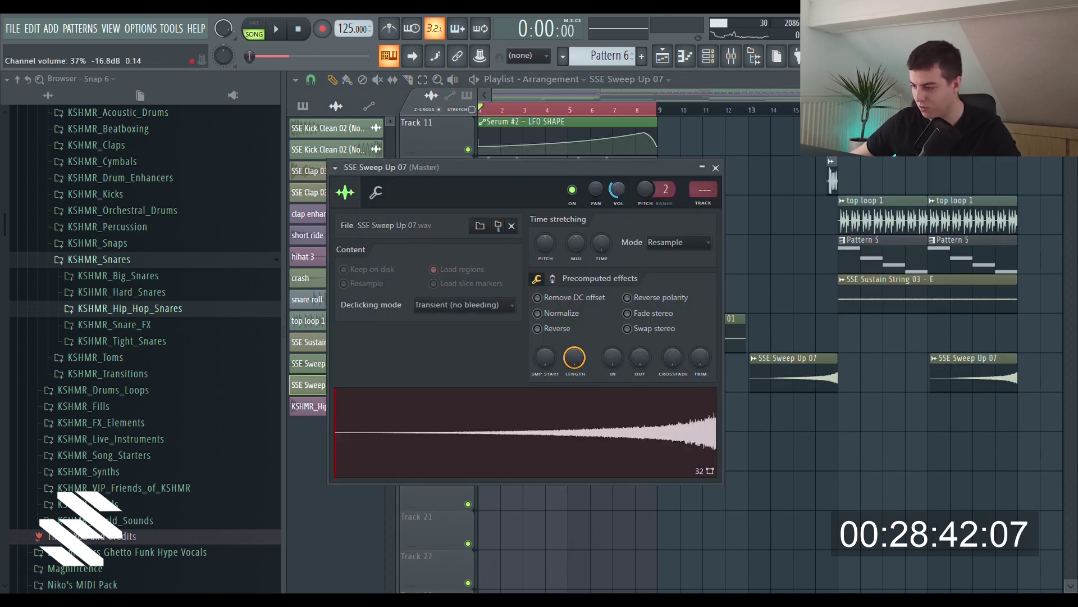
click(715, 167)
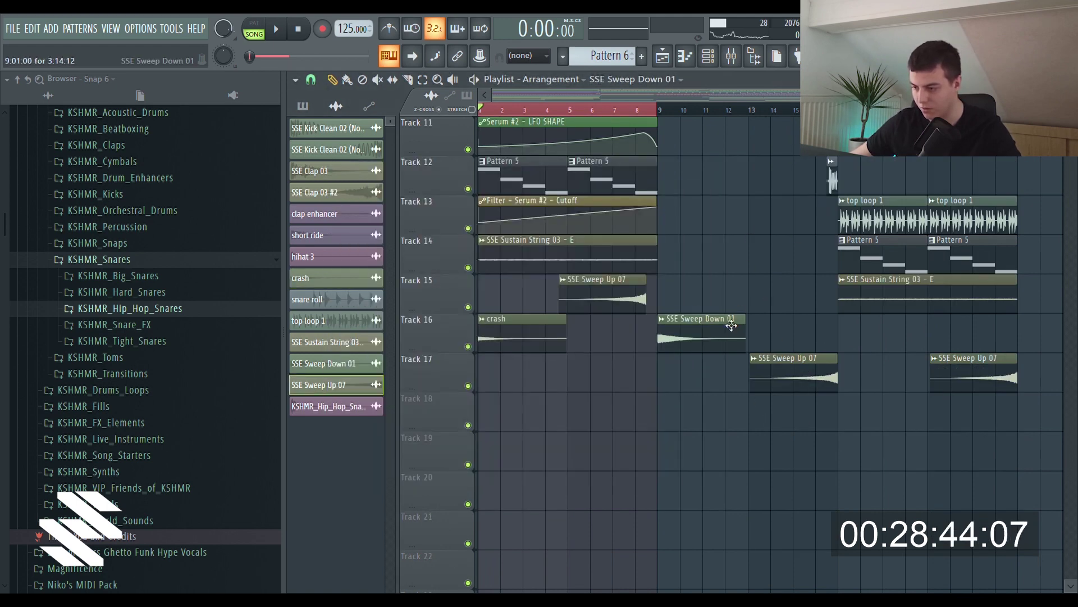
double_click(727, 321)
key(Escape)
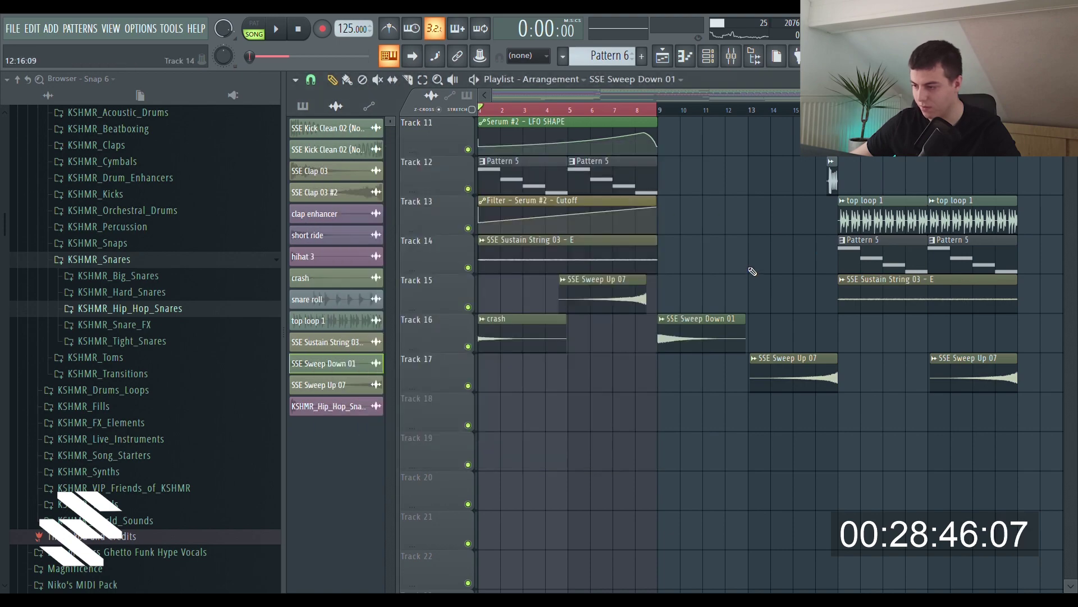
- Clear the time selection, play the transition from late bar 8, return the playhead to the start and review the intro tracks
scroll(577, 123, up, 9)
ctrl+click(593, 110)
scroll(653, 111, up, 3)
click(642, 109)
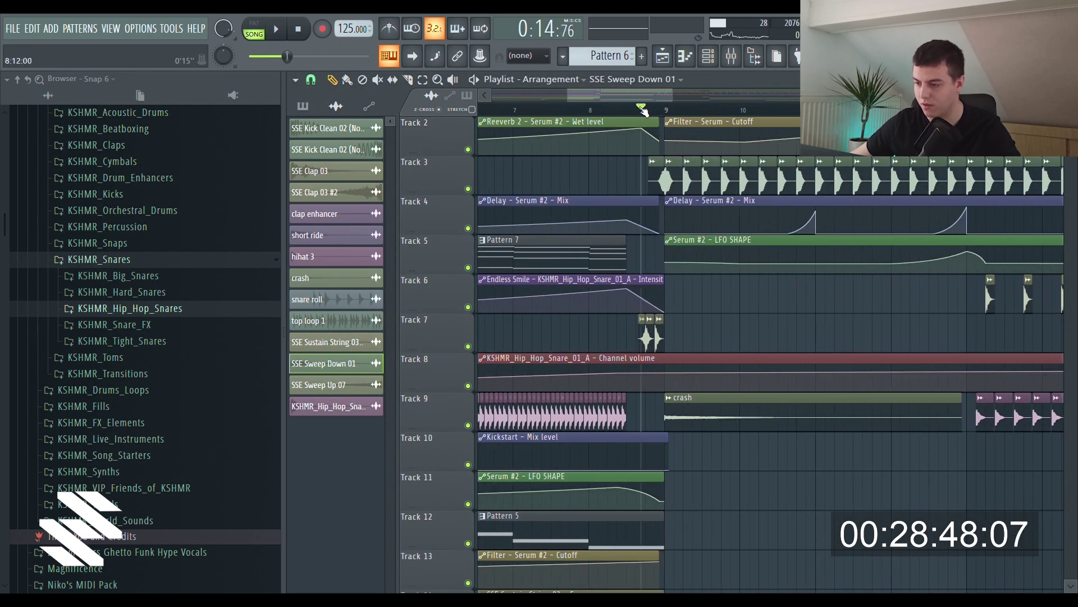
key(space)
key(space)
scroll(680, 92, down, 3)
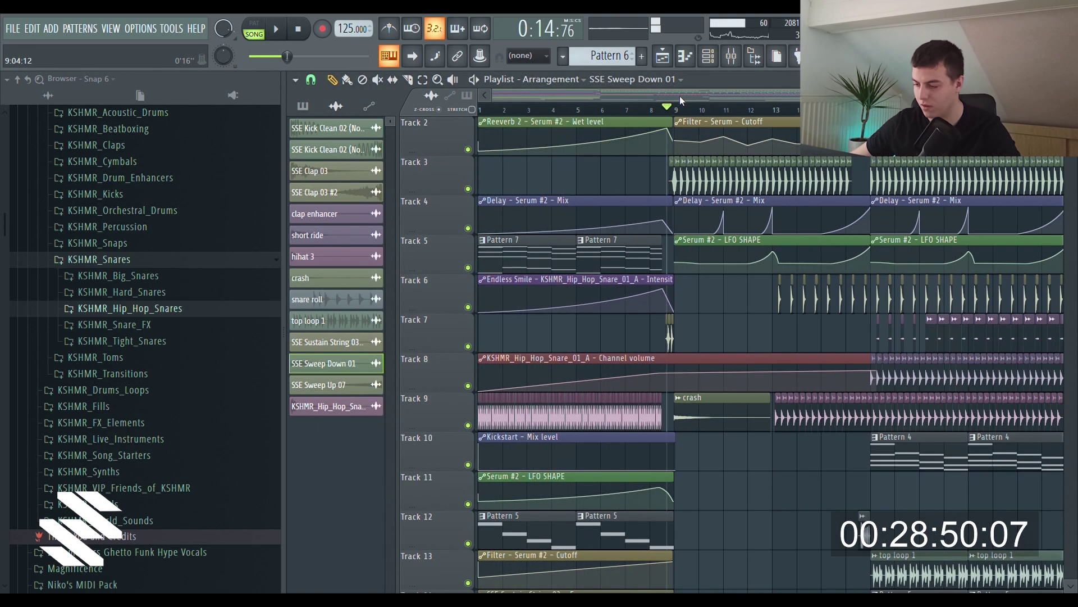
scroll(578, 103, up, 1)
click(480, 110)
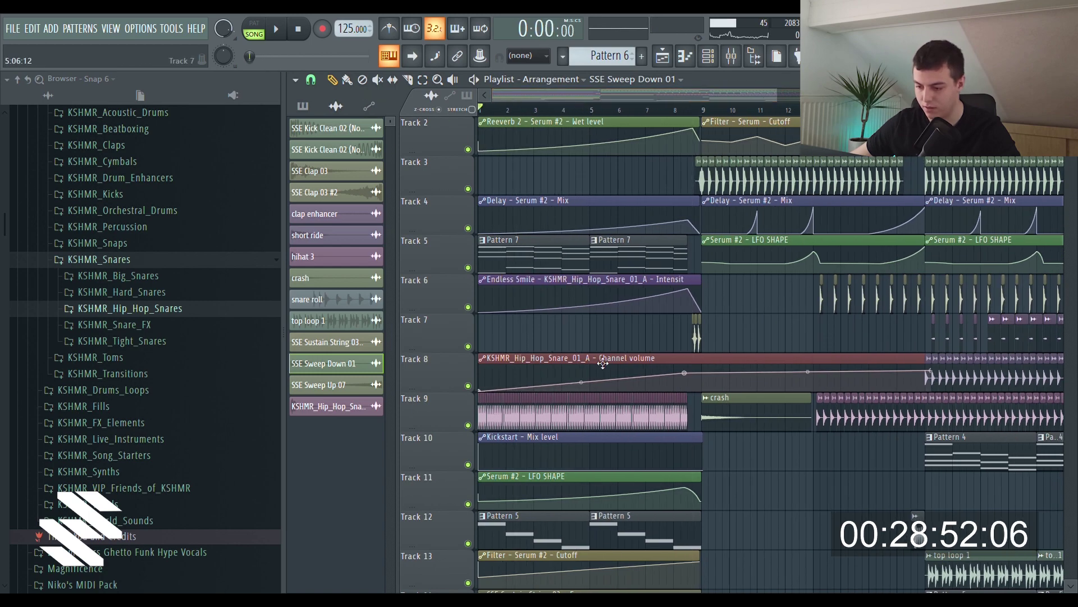
scroll(603, 338, down, 6)
scroll(595, 336, up, 5)
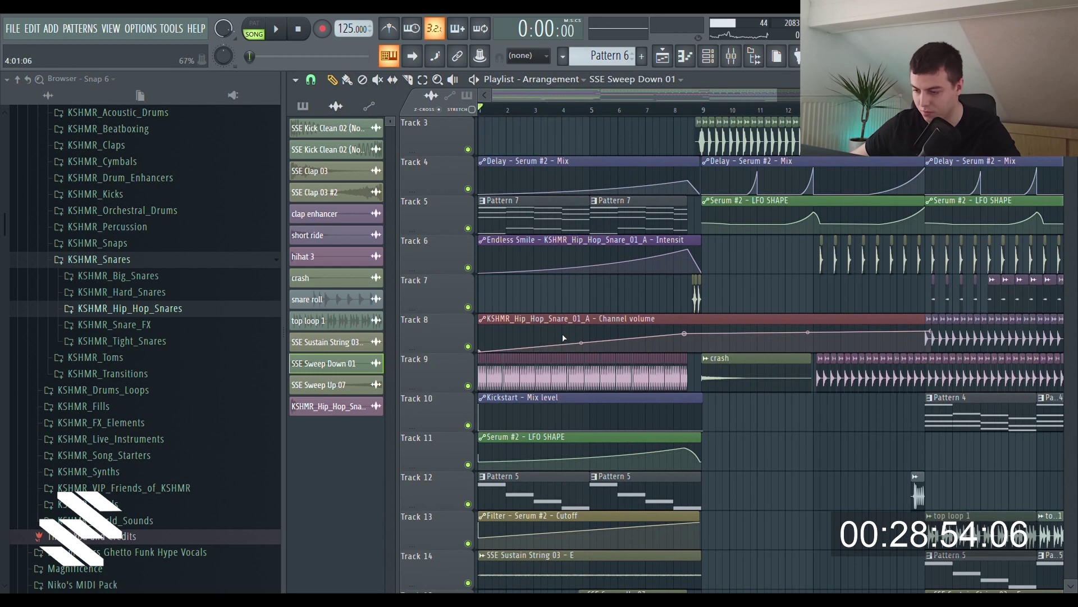
- Add the SSE Atmosphere 25 - E sample at bar 1 on Track 17 and create automation for its channel panning
click(93, 258)
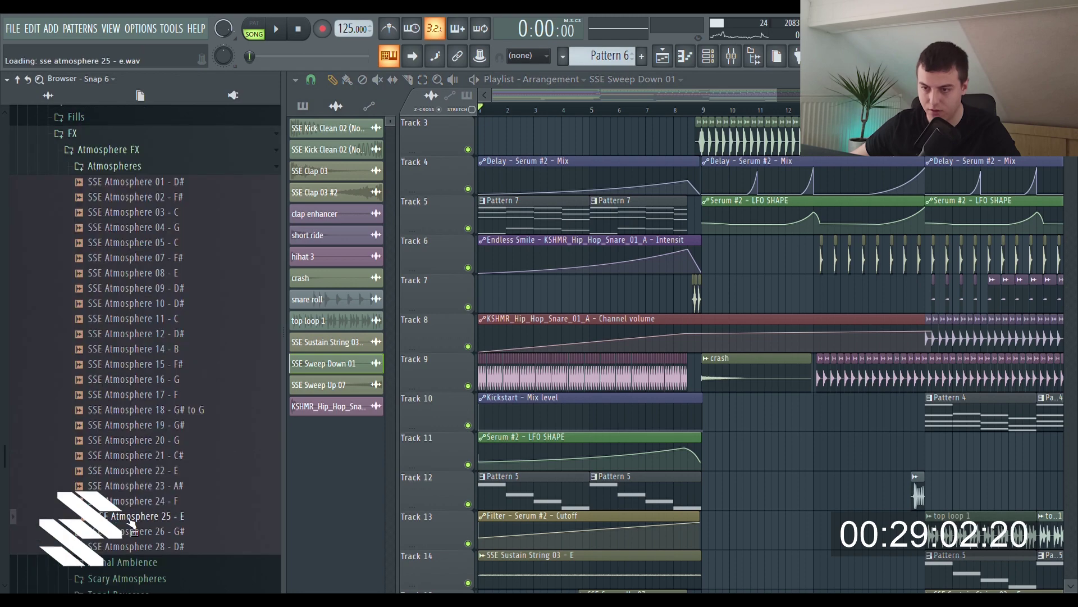
scroll(612, 415, down, 3)
scroll(612, 415, down, 2)
drag(162, 528, 508, 502)
double_click(514, 485)
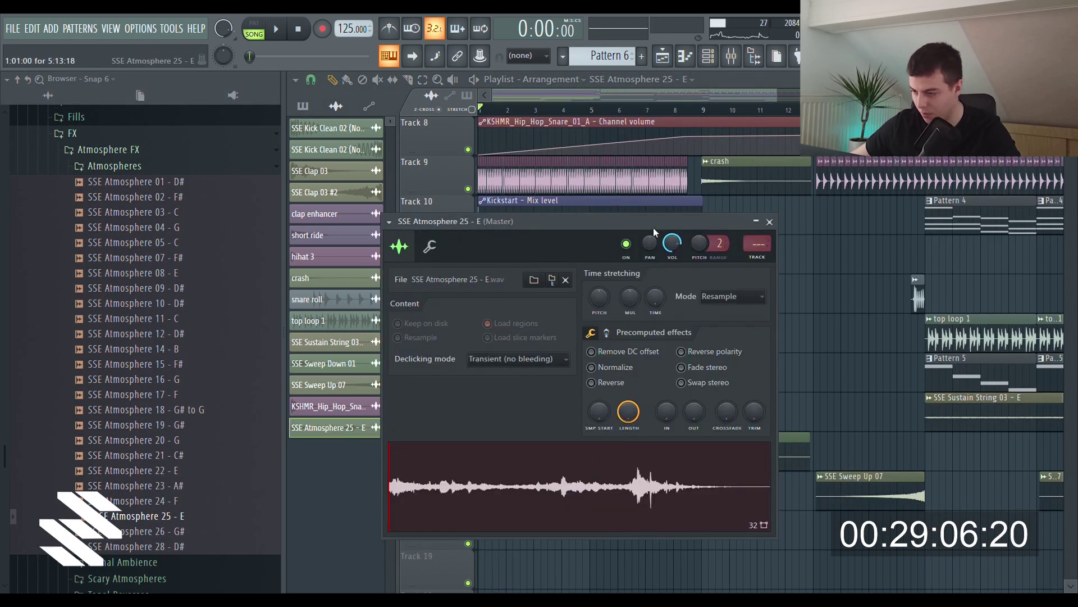
key(Escape)
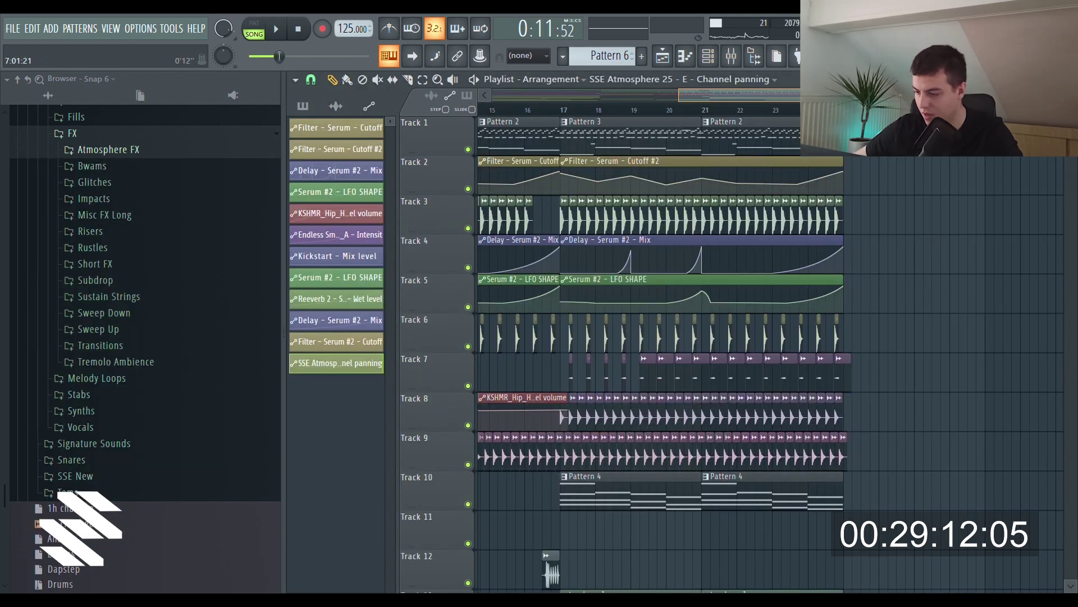
- Mute the last two hihat 3 clips on Track 9 and the last clap clip on Track 6 before bar 17
scroll(770, 354, up, 4)
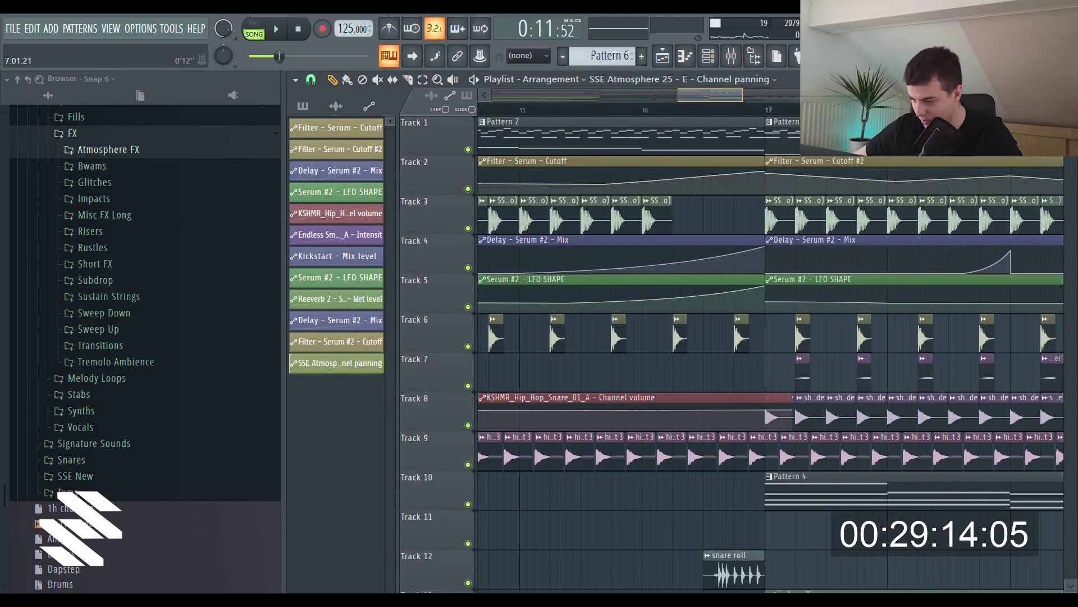
scroll(736, 431, up, 3)
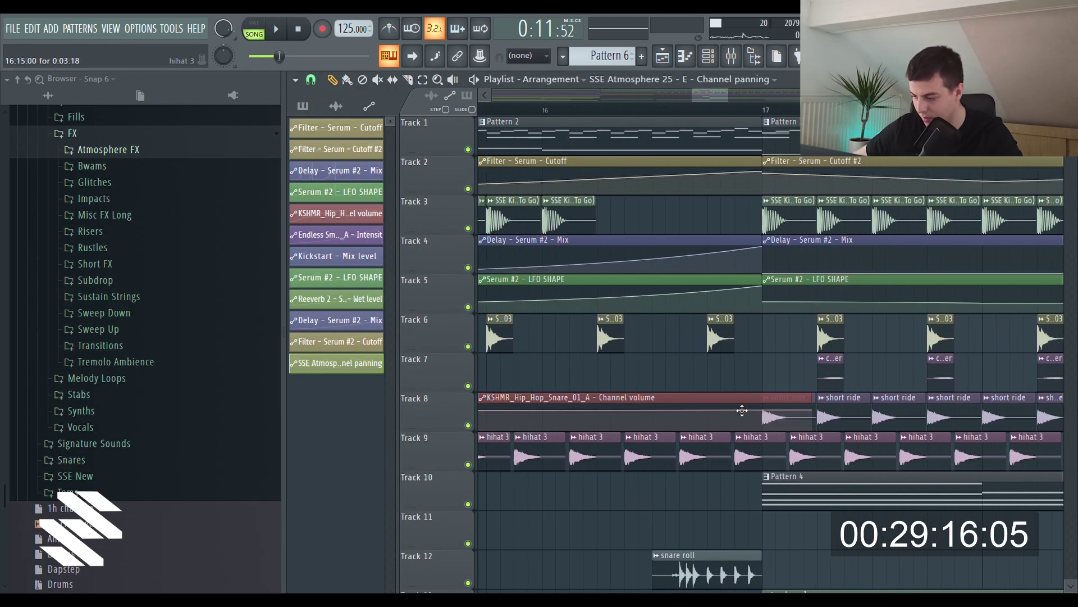
scroll(735, 431, down, 4)
scroll(692, 284, up, 3)
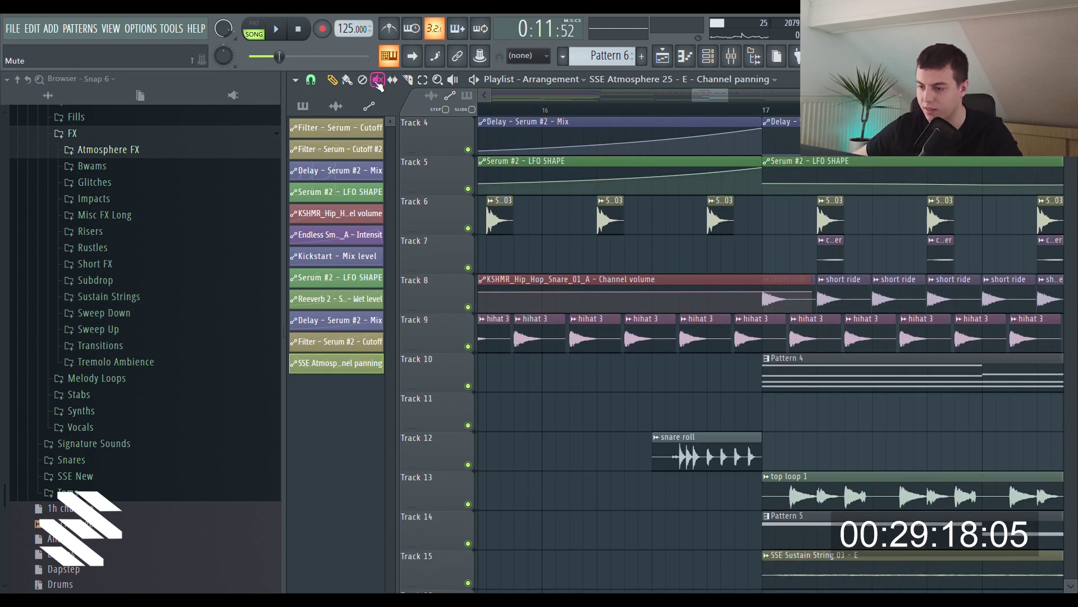
click(705, 337)
scroll(719, 343, up, 3)
click(723, 346)
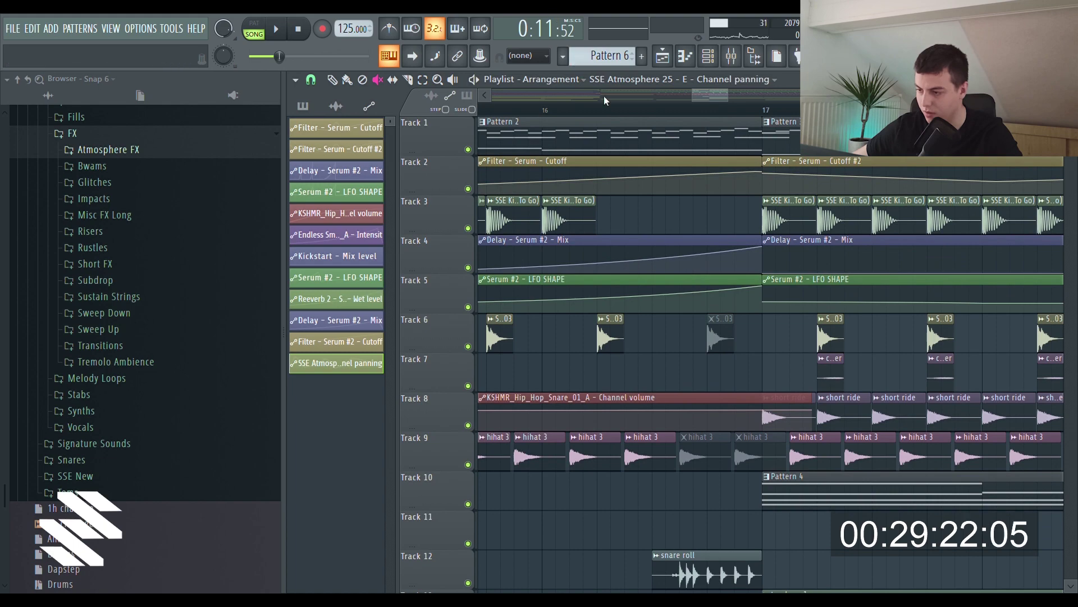
scroll(600, 94, right, 3)
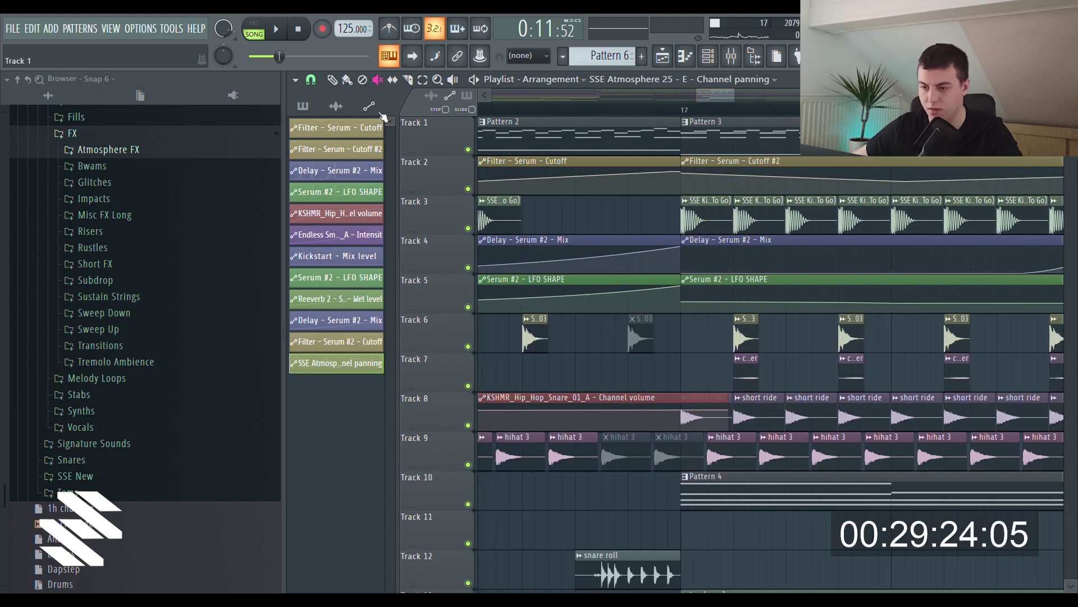
- Place an SSE Sweep Down 01 clip at bar 17 on Track 17, directly after the SSE Sweep Up 07 clip, and check its channel settings
drag(732, 95, 904, 95)
scroll(700, 381, down, 10)
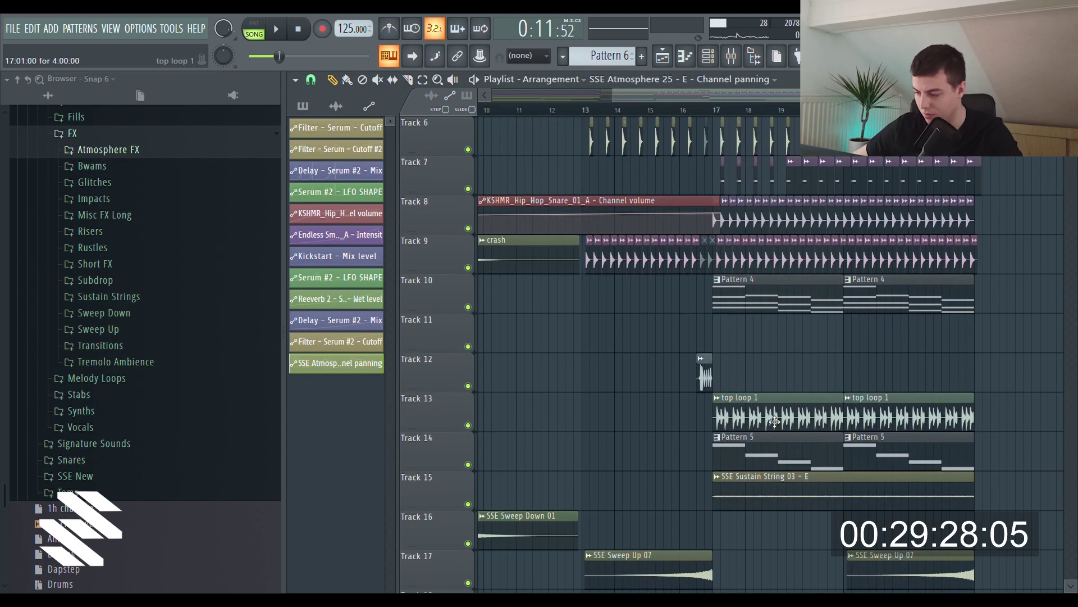
drag(798, 97, 693, 96)
click(693, 327)
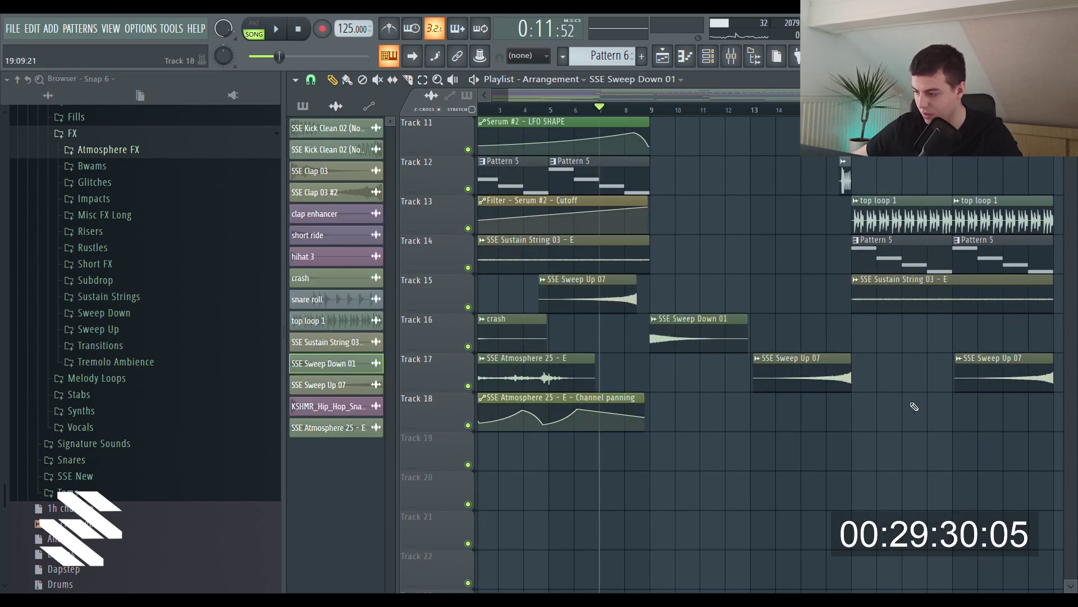
click(861, 382)
double_click(886, 390)
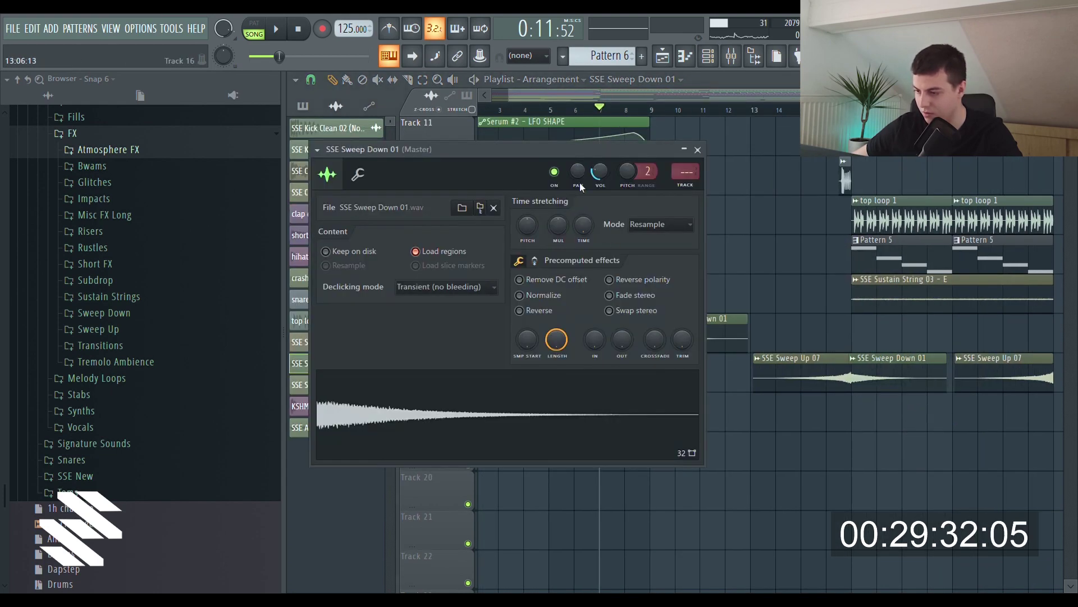
click(638, 137)
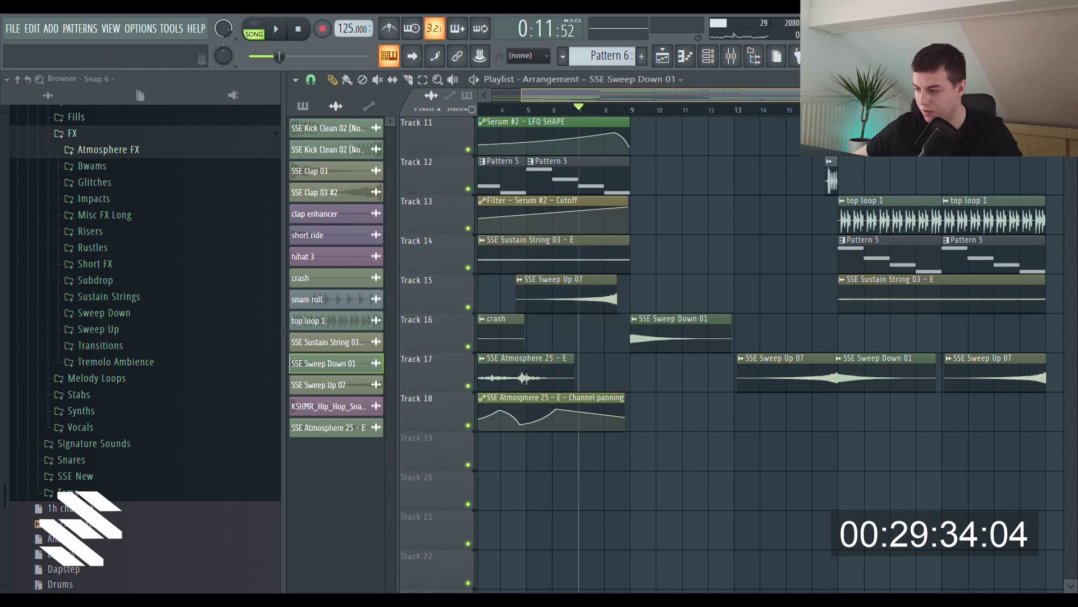
- Add the SSE Tremolo Ambience 05 - E sample at bar 1 on Track 19 and lower its channel volume
scroll(806, 383, up, 3)
drag(662, 96, 573, 96)
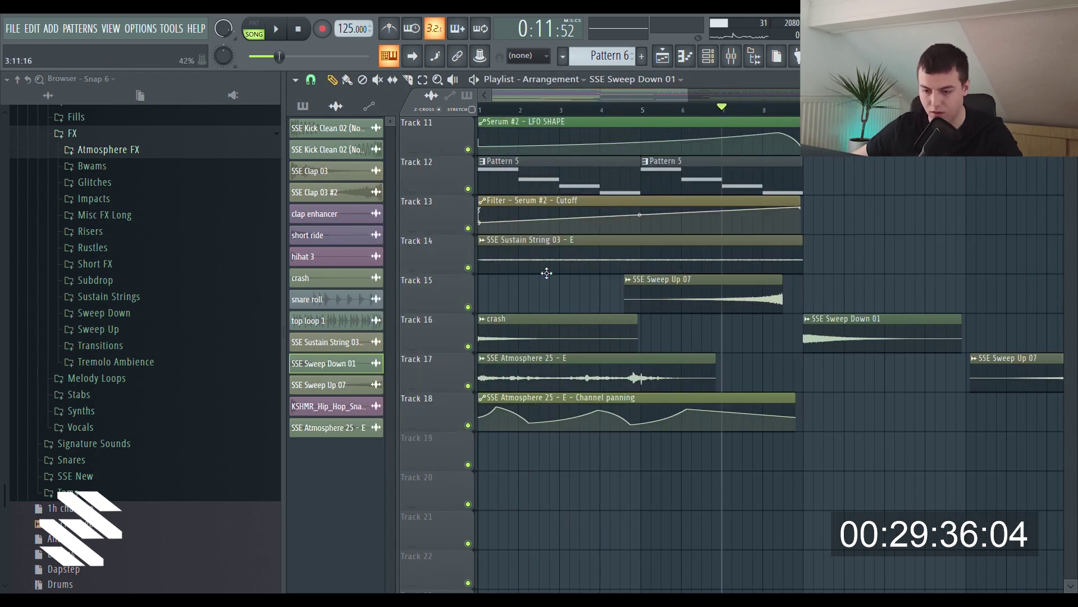
click(178, 360)
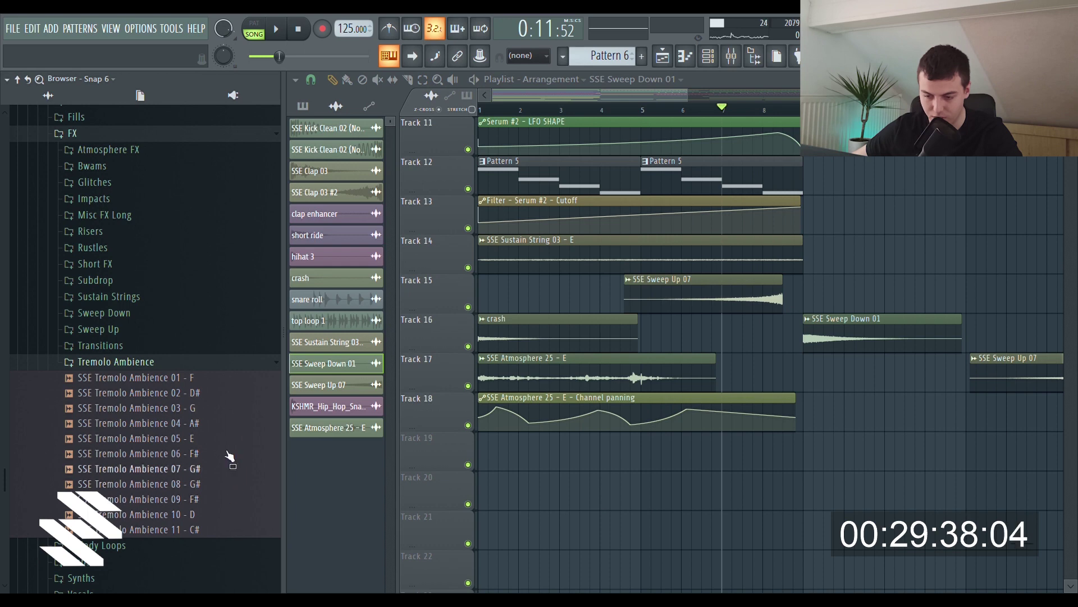
drag(169, 439, 505, 443)
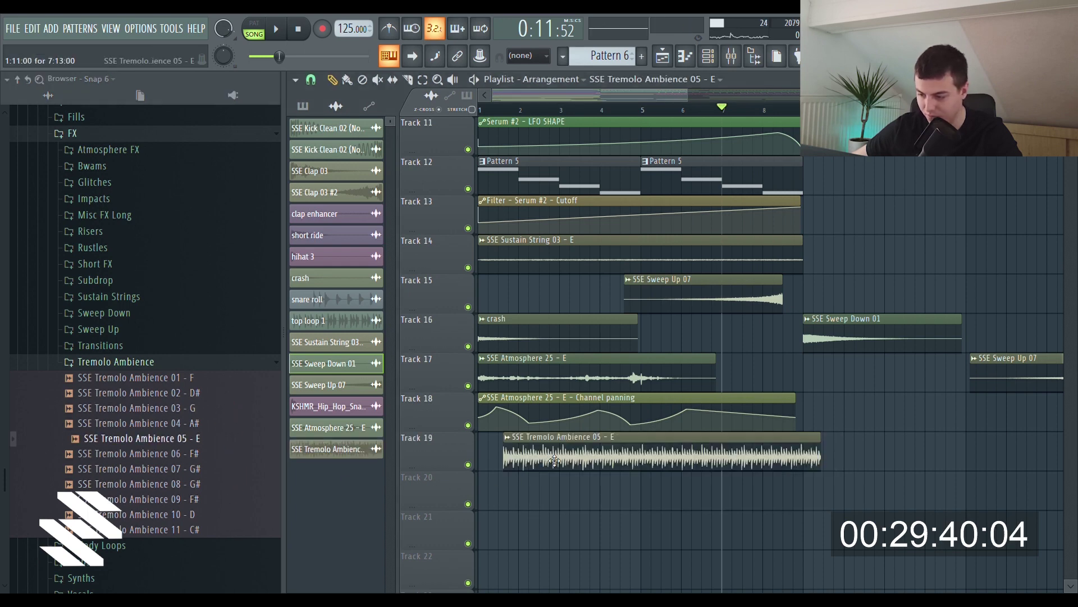
click(540, 437)
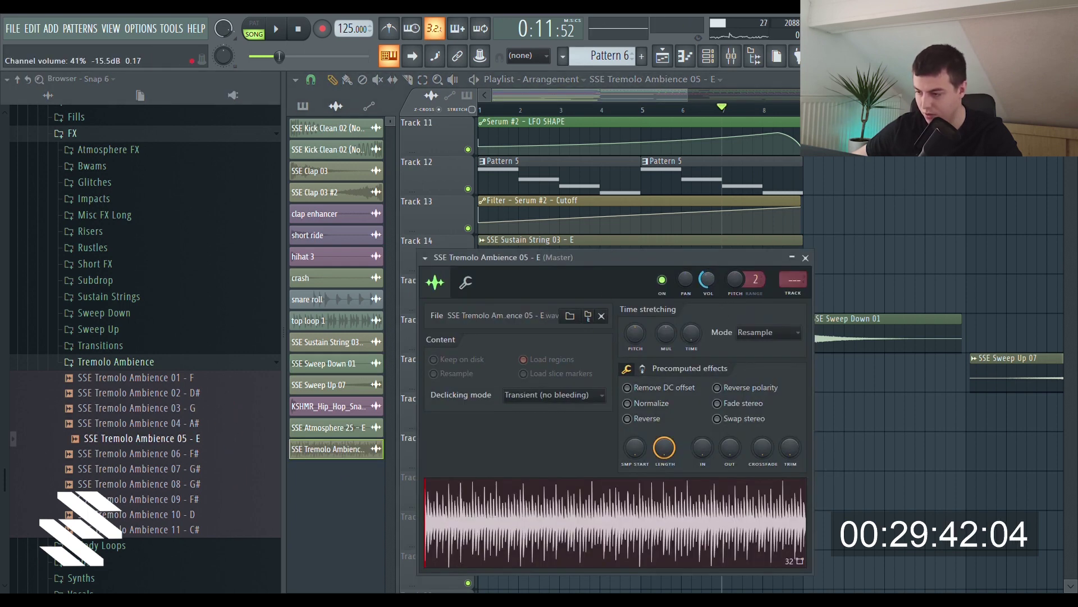
key(Escape)
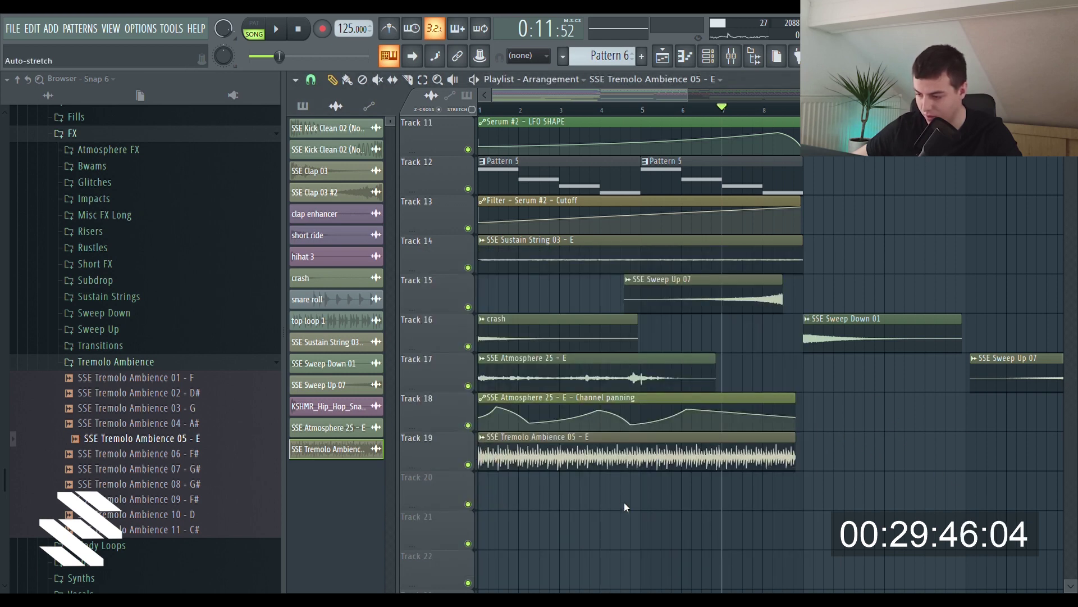
- Stretch the SSE Tremolo Ambience 05 - E clip to end at bar 9 and set its channel volume to 8%
double_click(778, 462)
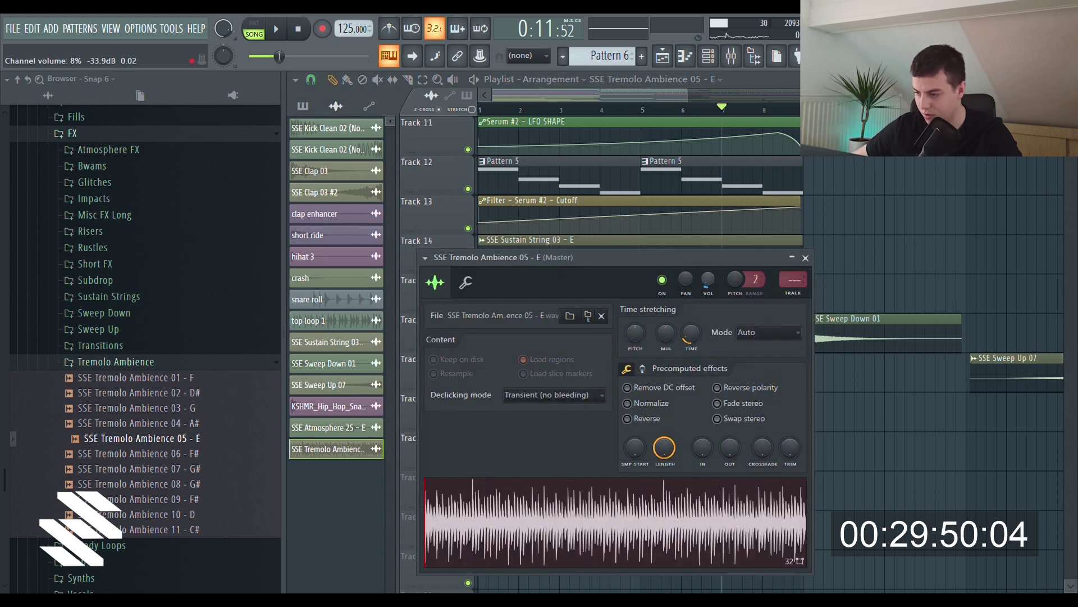
click(806, 258)
scroll(561, 253, up, 1)
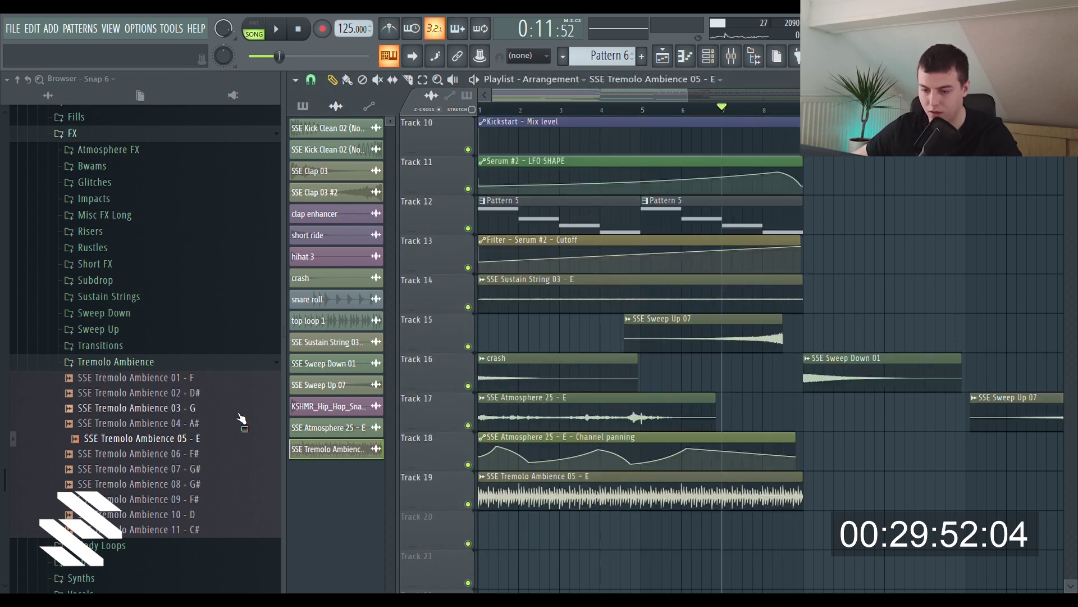
- Collapse the Tremolo Ambience and FX folders in the browser
click(195, 363)
click(73, 133)
scroll(98, 253, up, 5)
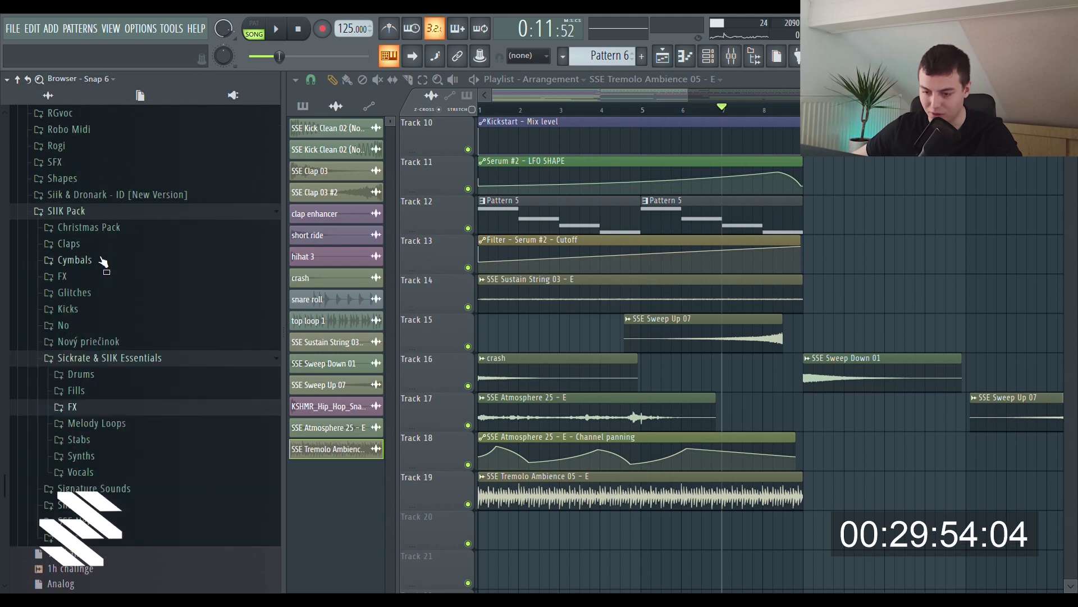
- Play the arrangement from the start through bar 24, reviewing the intro and both following eight-bar sections, and stop playback
scroll(702, 320, up, 9)
click(297, 28)
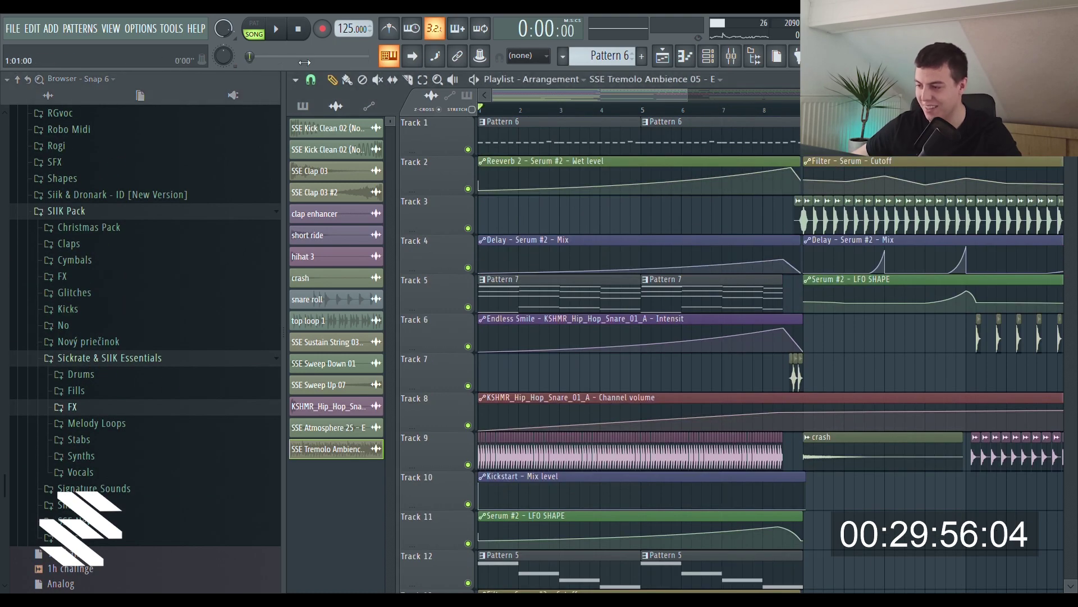
drag(678, 98, 686, 158)
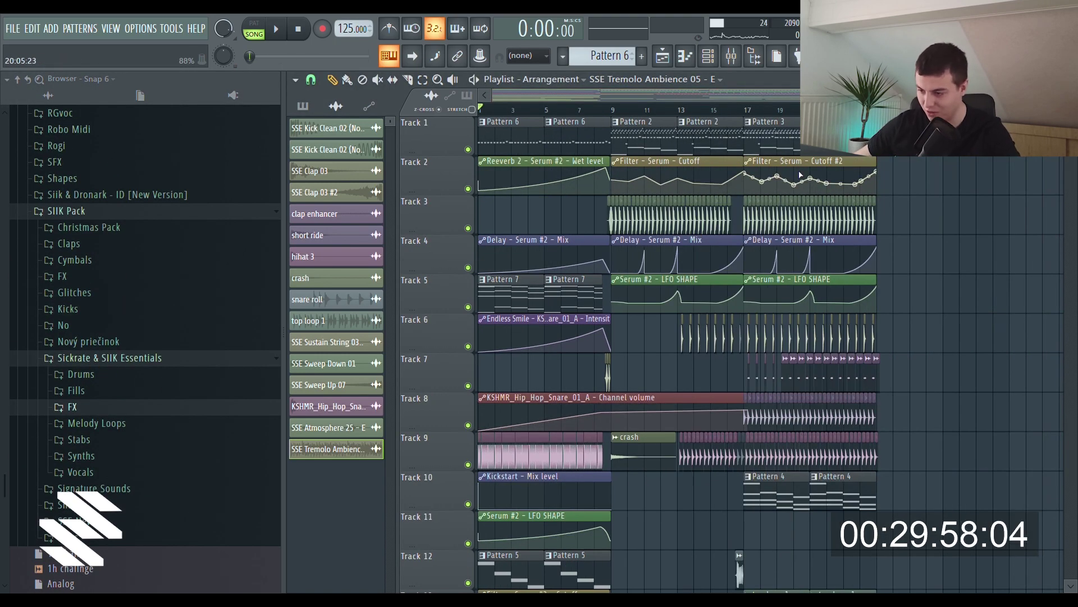
mouse_move(647, 293)
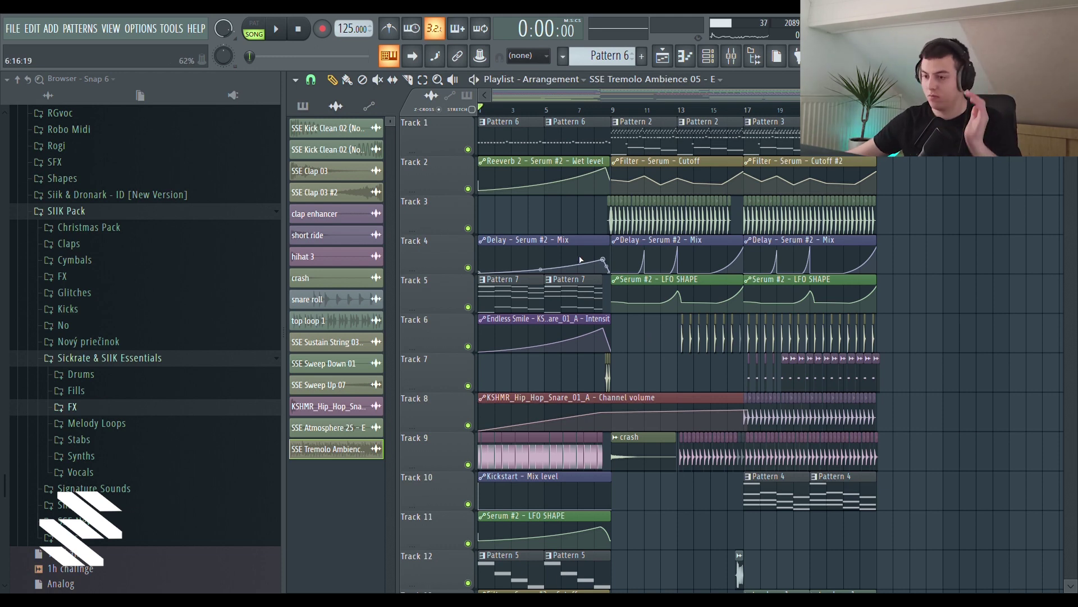
click(496, 133)
key(space)
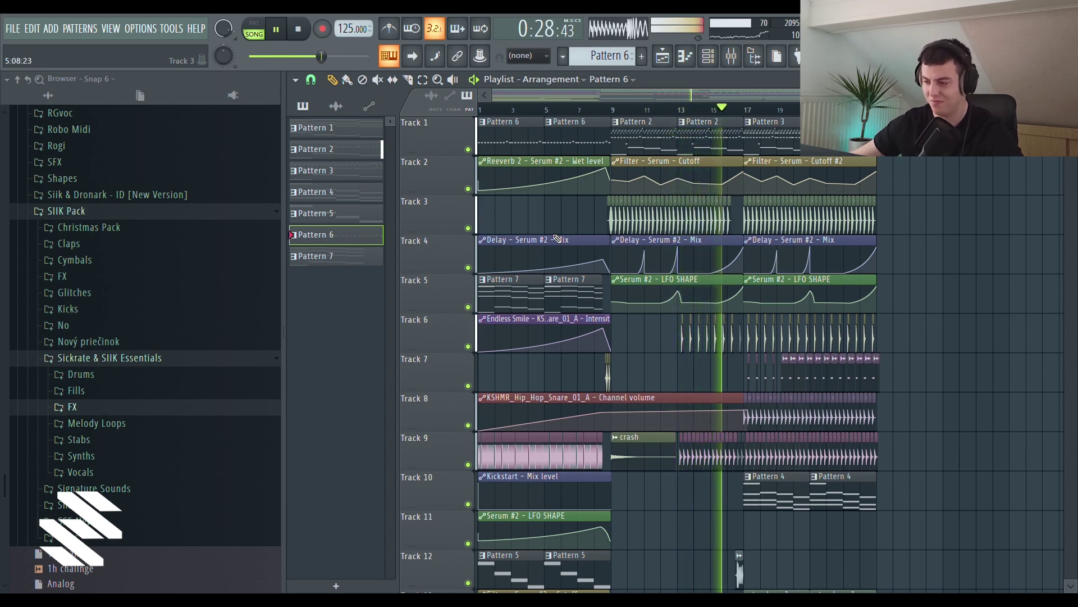
drag(635, 95, 744, 95)
scroll(907, 308, down, 2)
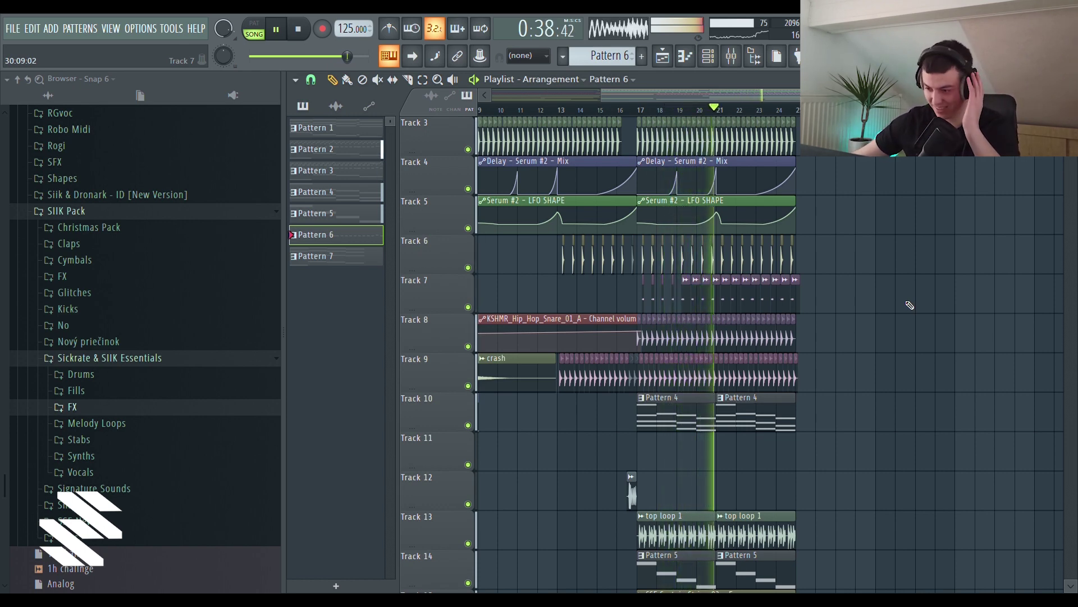
scroll(881, 309, up, 2)
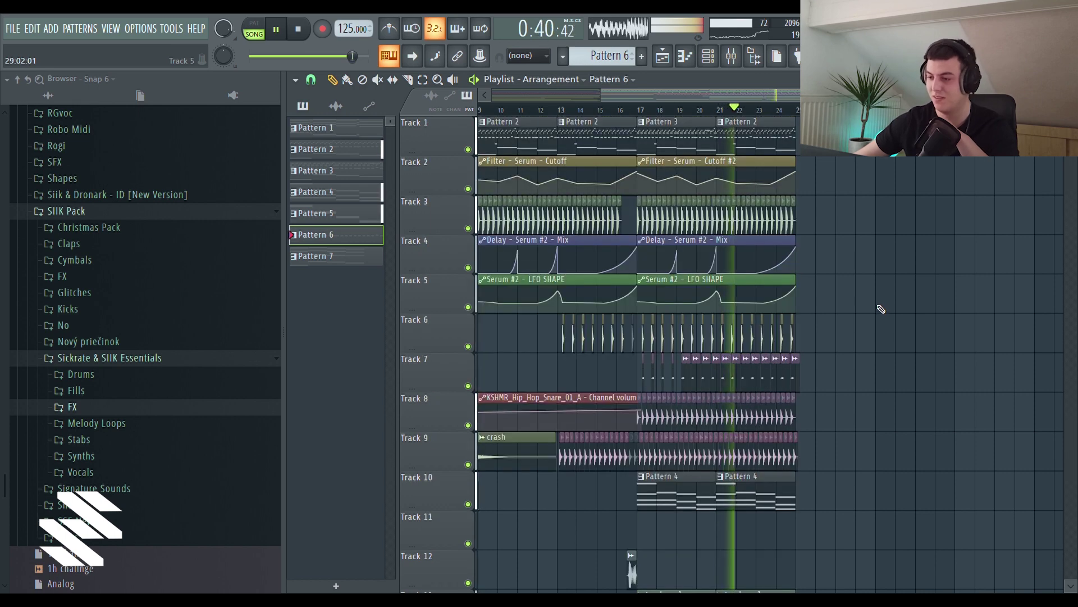
scroll(881, 309, down, 6)
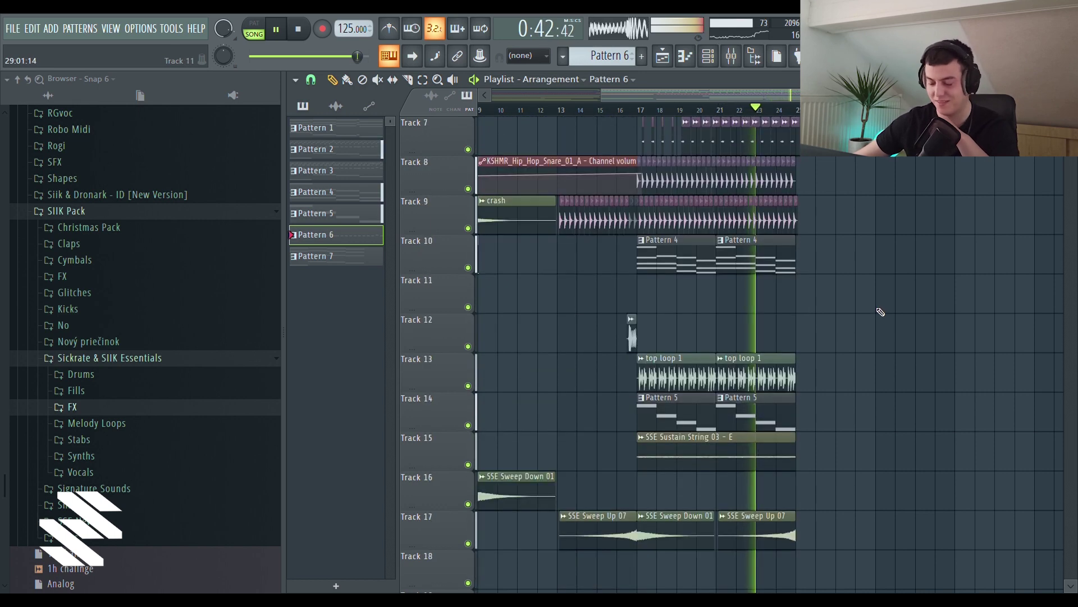
scroll(845, 284, up, 2)
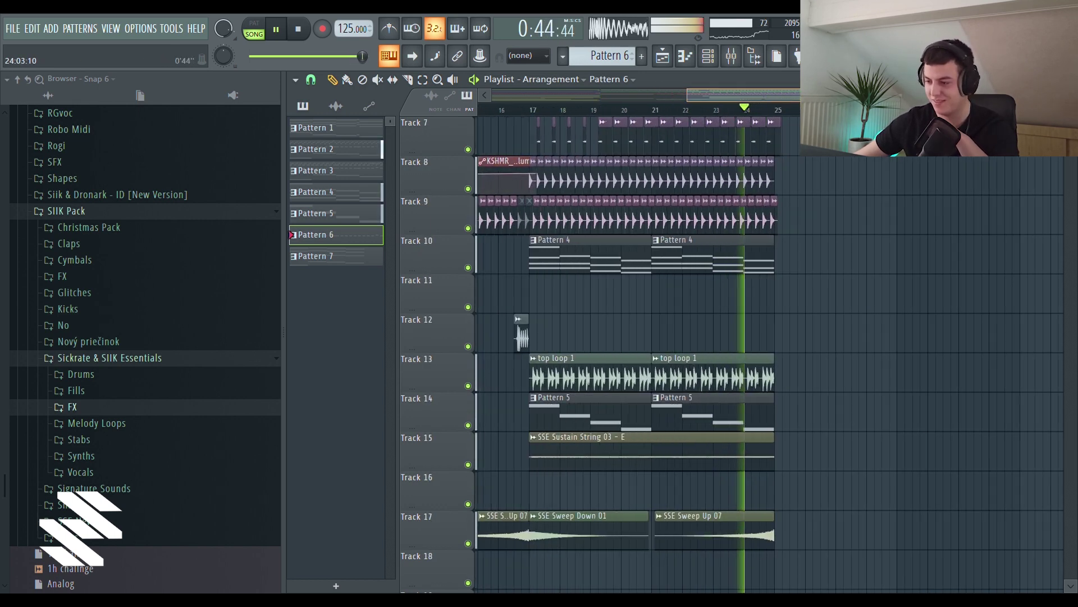
scroll(769, 94, up, 1)
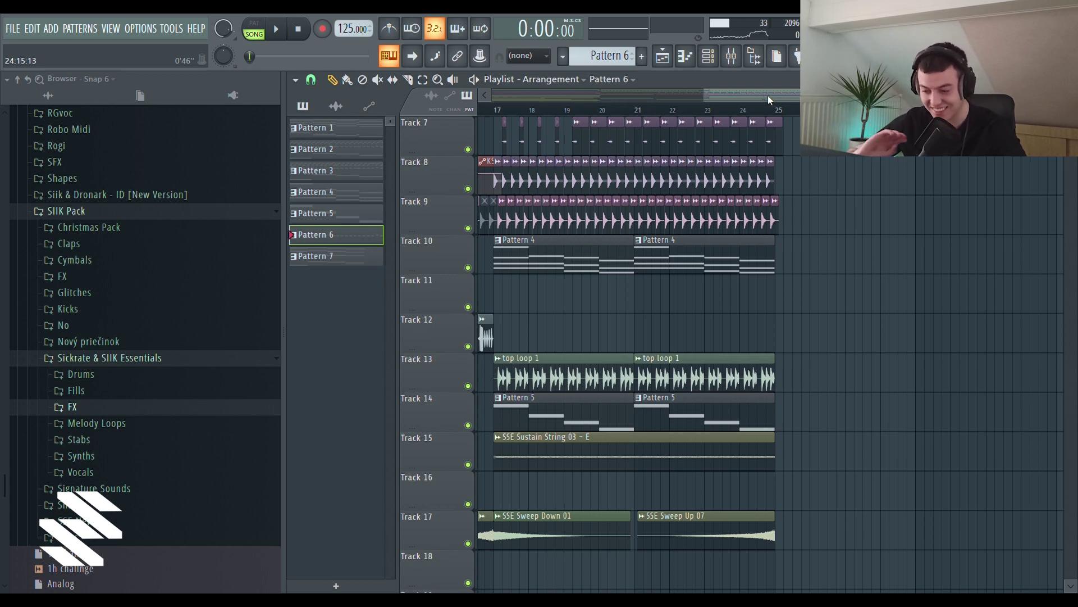
- Set the short ride channel volume to 63% and place the playhead at bar 17
scroll(586, 279, up, 3)
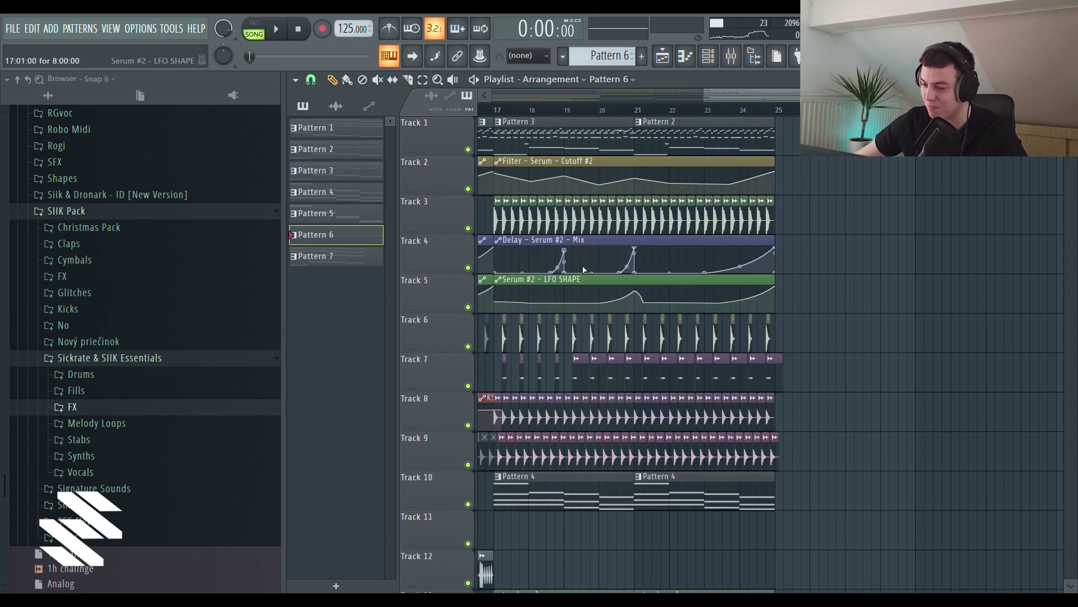
drag(748, 95, 738, 94)
scroll(593, 275, down, 2)
scroll(608, 117, up, 2)
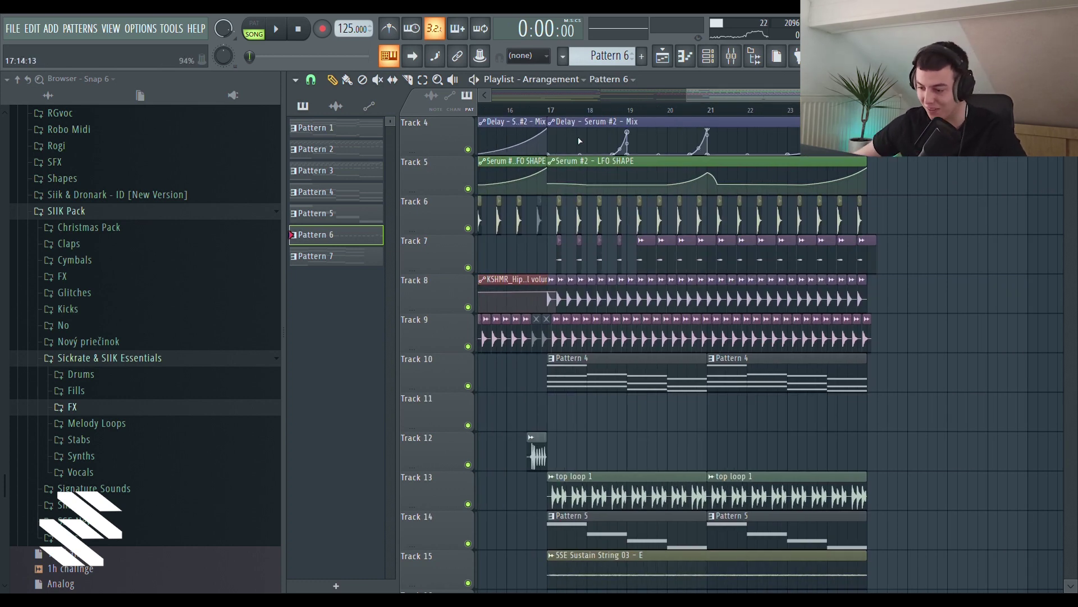
scroll(662, 414, down, 2)
scroll(650, 114, up, 3)
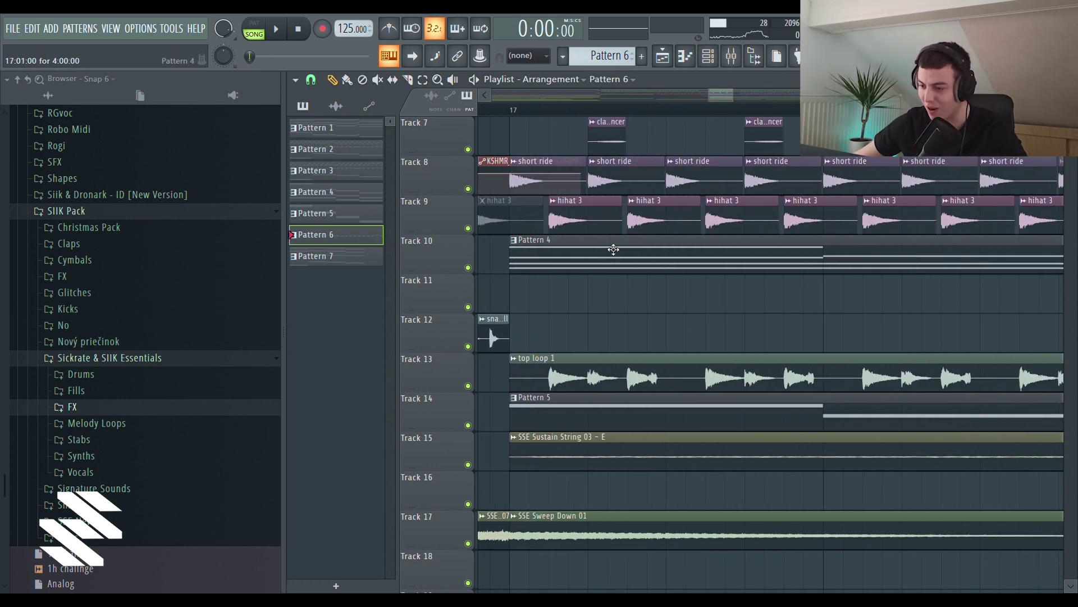
double_click(554, 167)
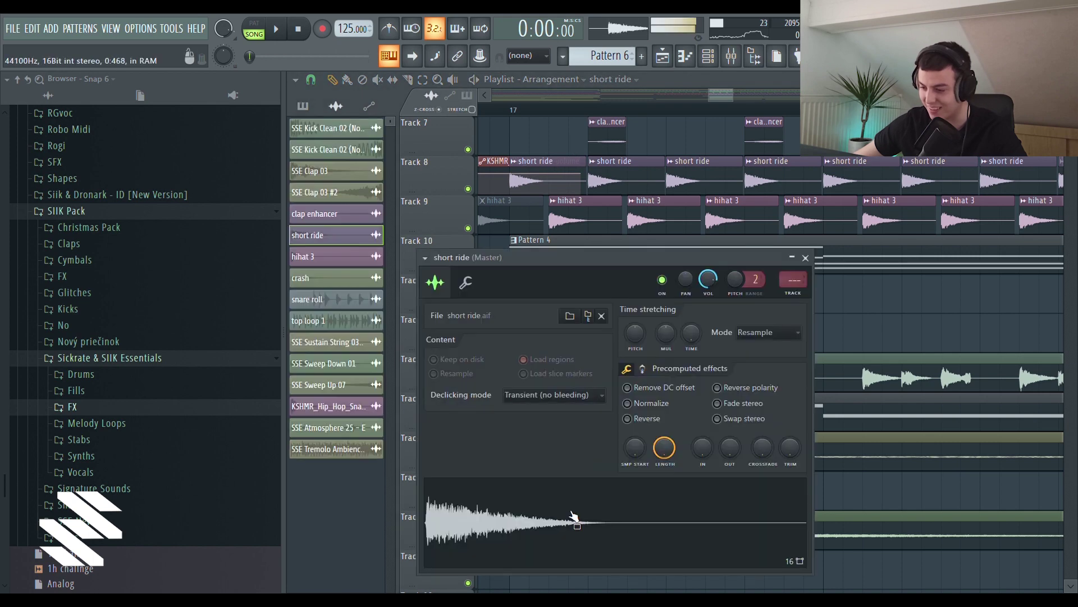
click(516, 113)
scroll(649, 114, down, 2)
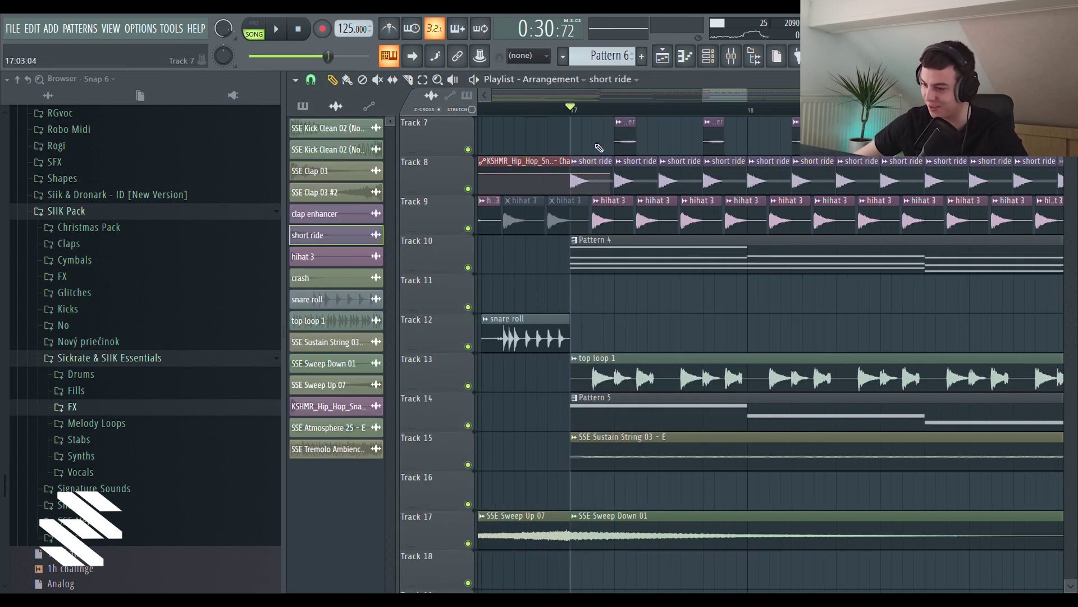
double_click(633, 185)
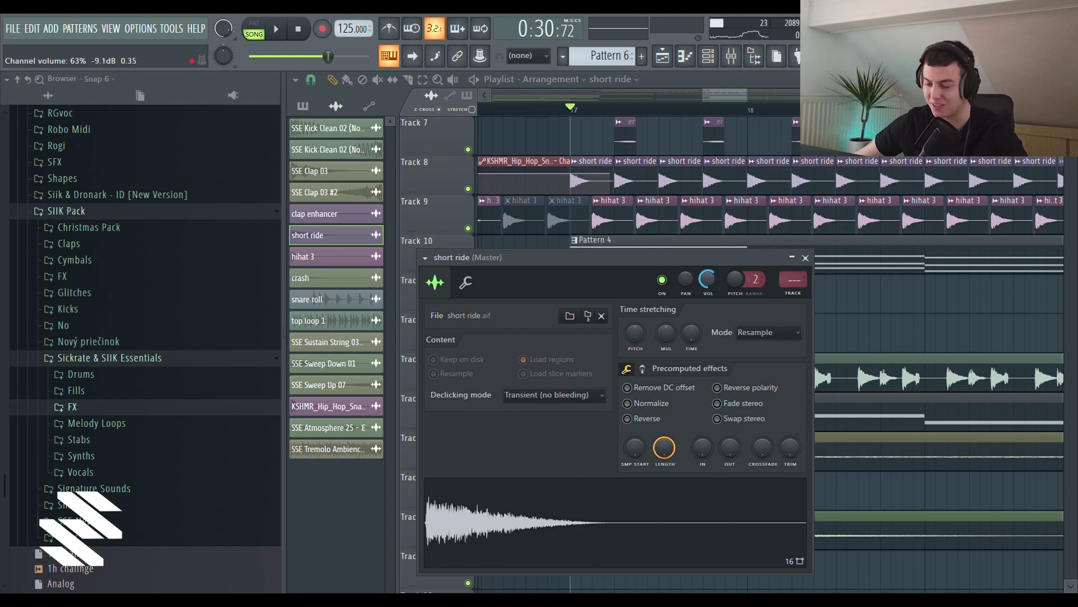
click(805, 257)
- Play the section from bar 17 to check the short ride level, stop playback and review the surrounding tracks
key(space)
scroll(576, 112, down, 2)
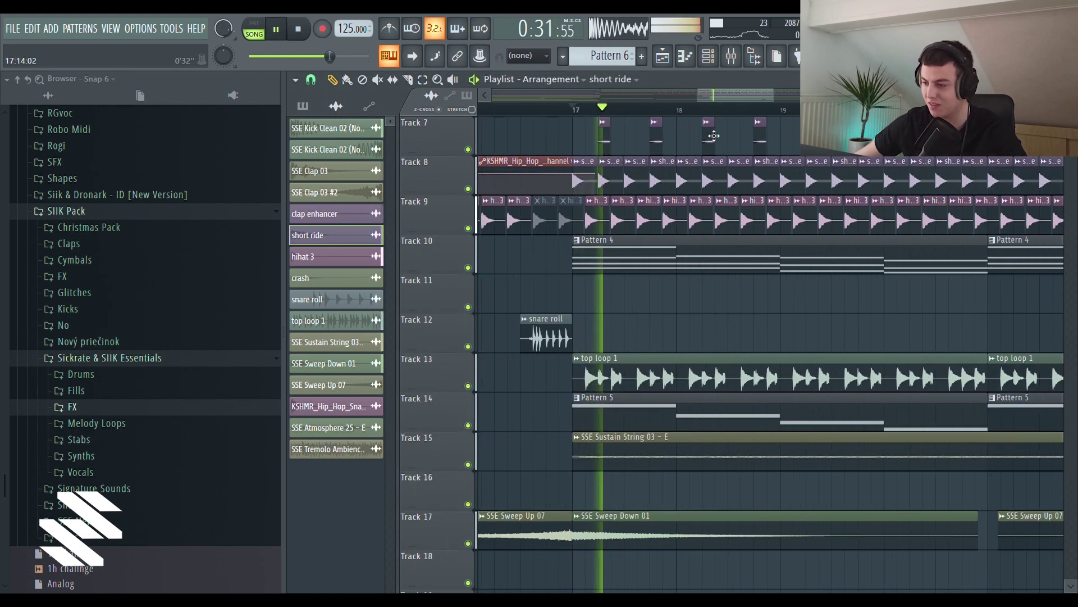
double_click(708, 176)
scroll(635, 113, down, 2)
scroll(825, 294, up, 4)
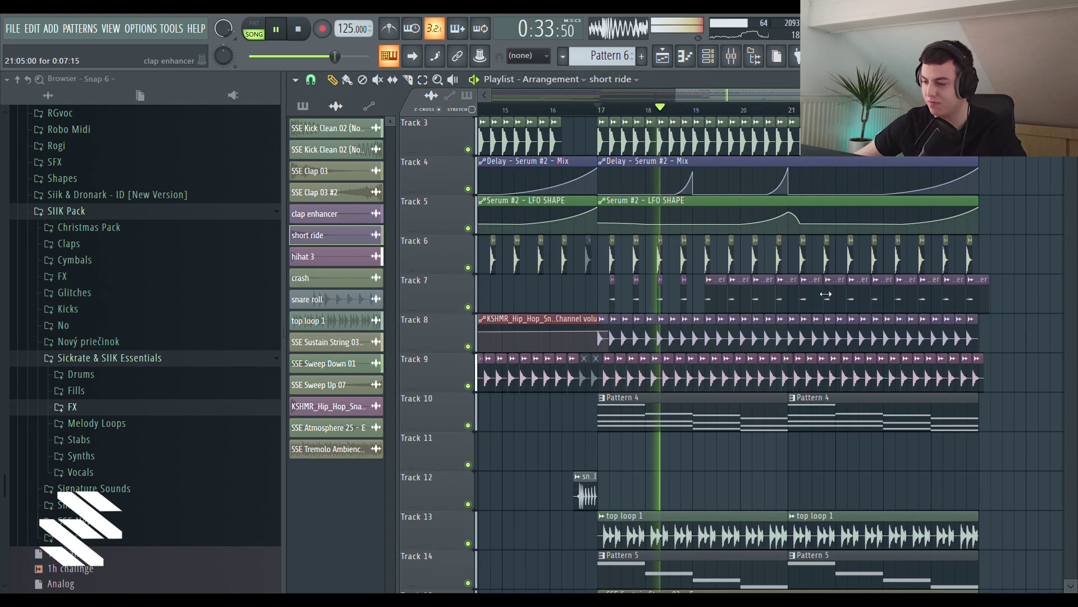
scroll(786, 106, down, 3)
drag(797, 99, 763, 100)
key(space)
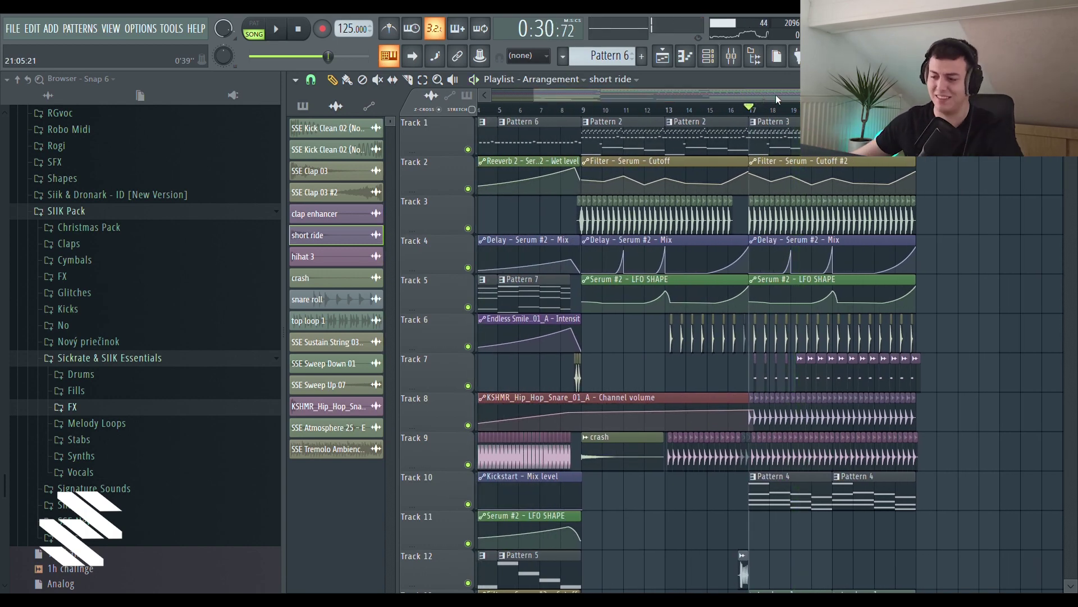
drag(751, 96, 804, 97)
scroll(918, 458, down, 5)
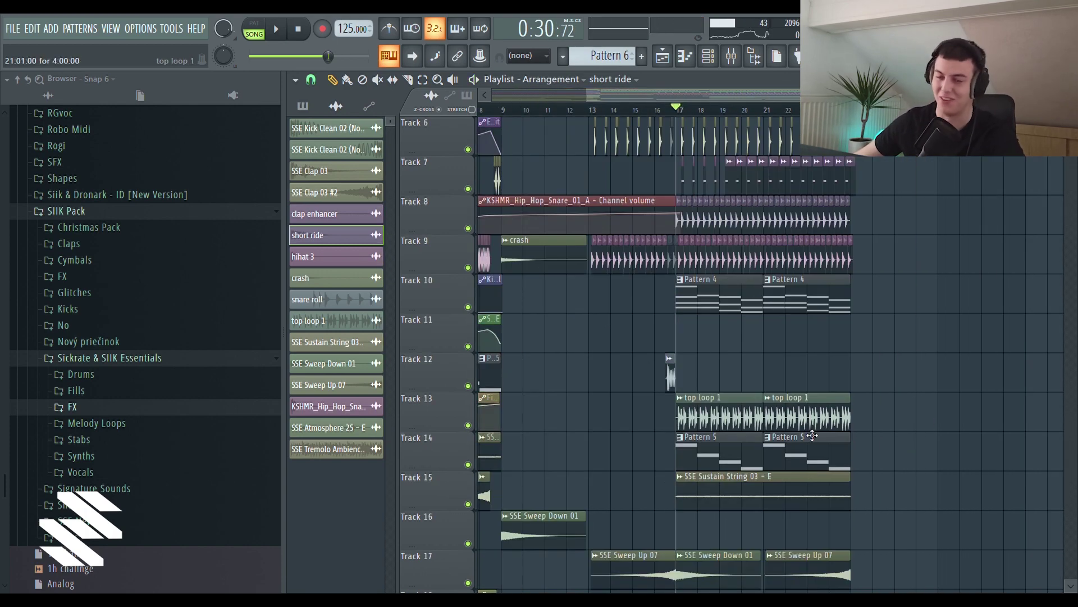
scroll(684, 315, up, 5)
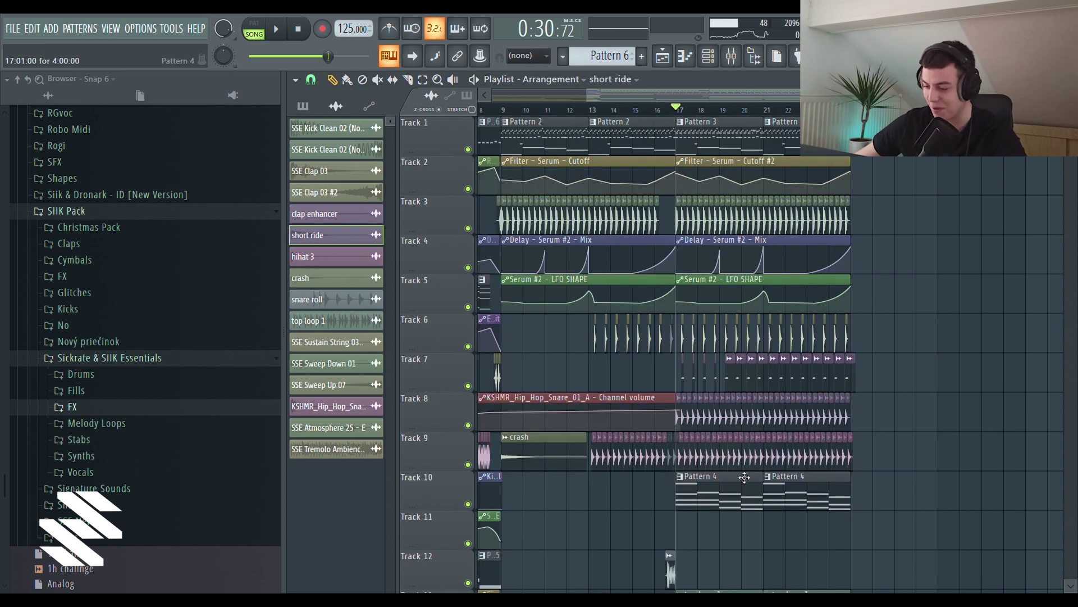
- Open Pattern 4's TruePianos notes in the piano roll and play the four-bar chord progression
double_click(729, 499)
drag(508, 110, 442, 110)
click(441, 109)
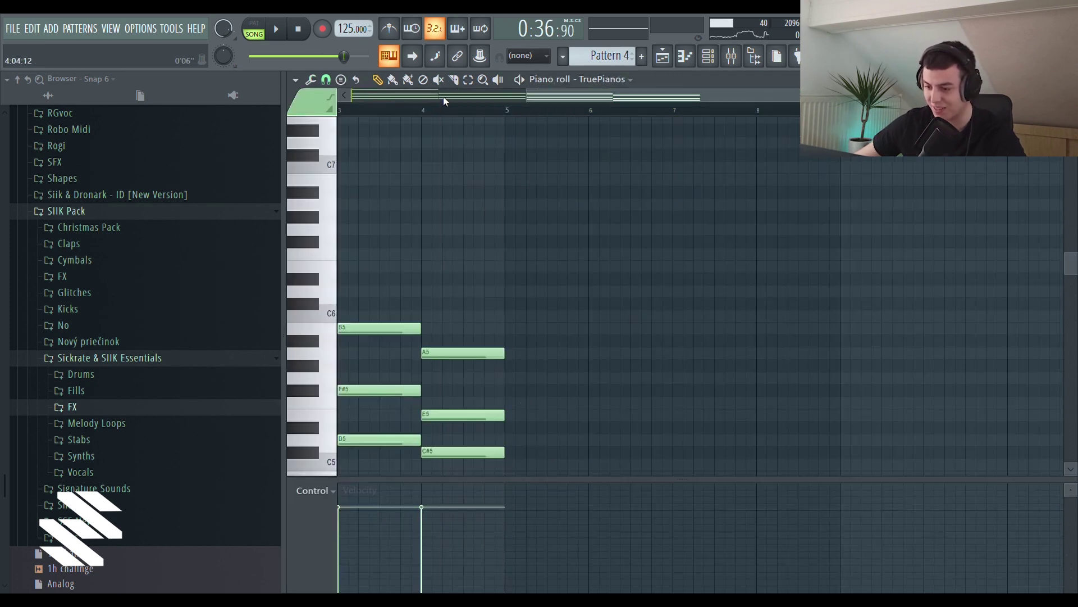
click(443, 98)
click(520, 80)
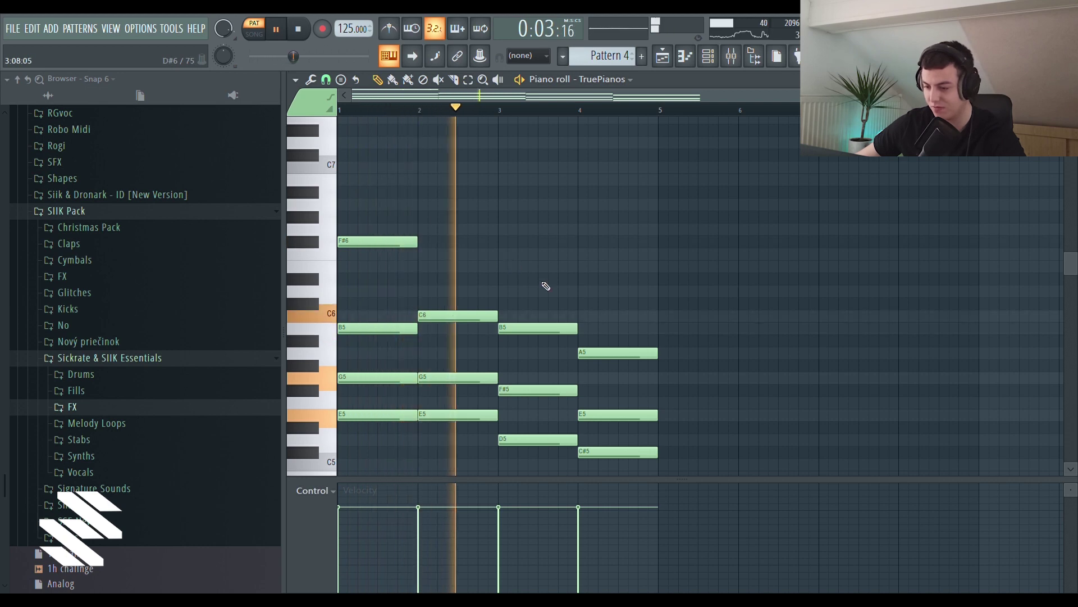
scroll(542, 287, down, 2)
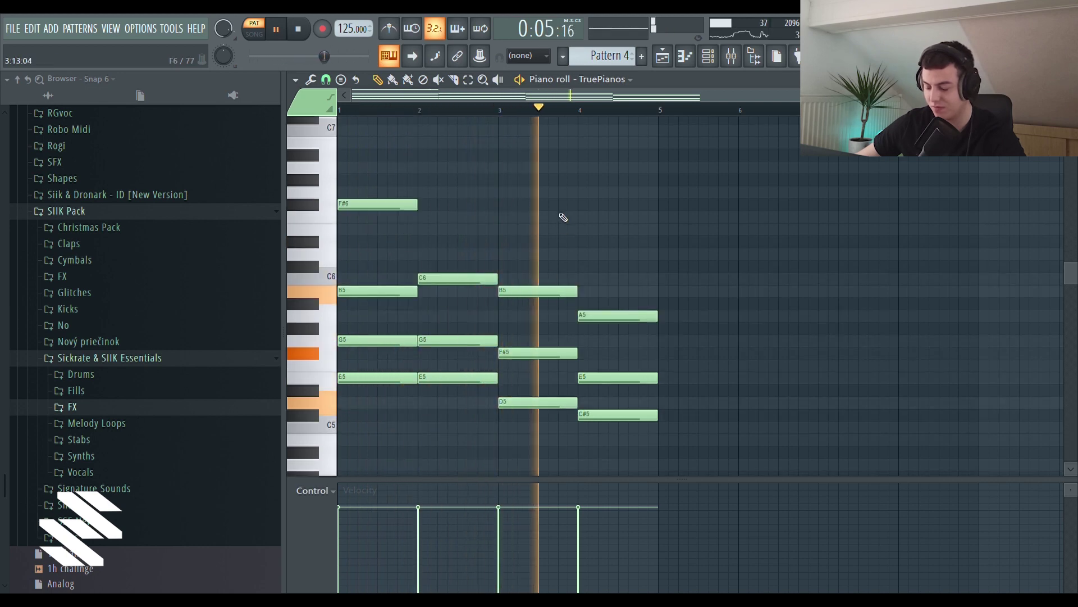
key(space)
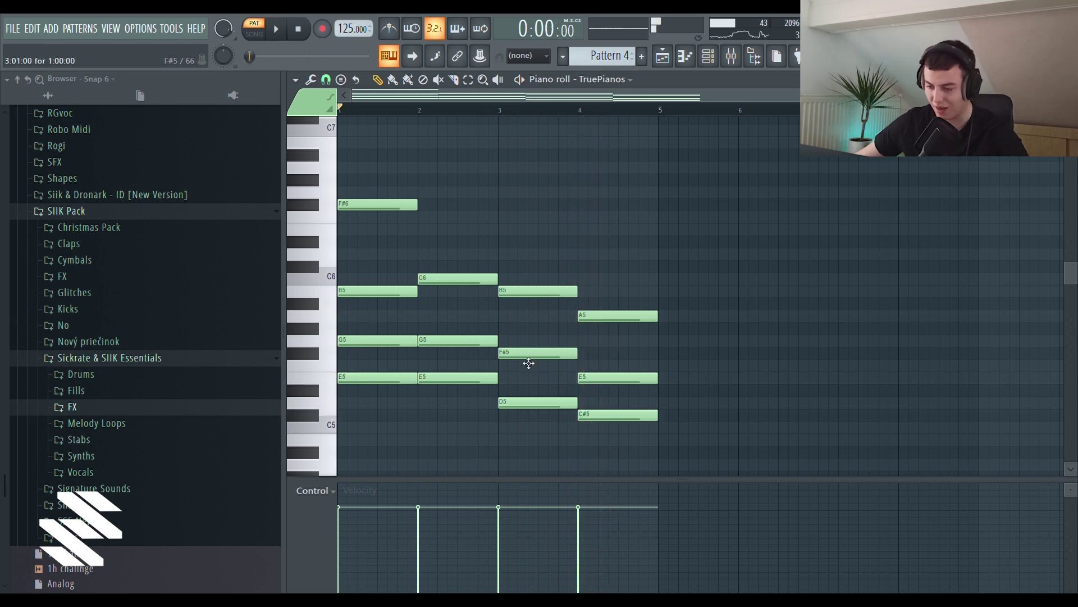
- Replay the Pattern 4 chords from the start, stop playback and return to the playlist at bar 1
key(space)
key(space)
key(space)
key(space)
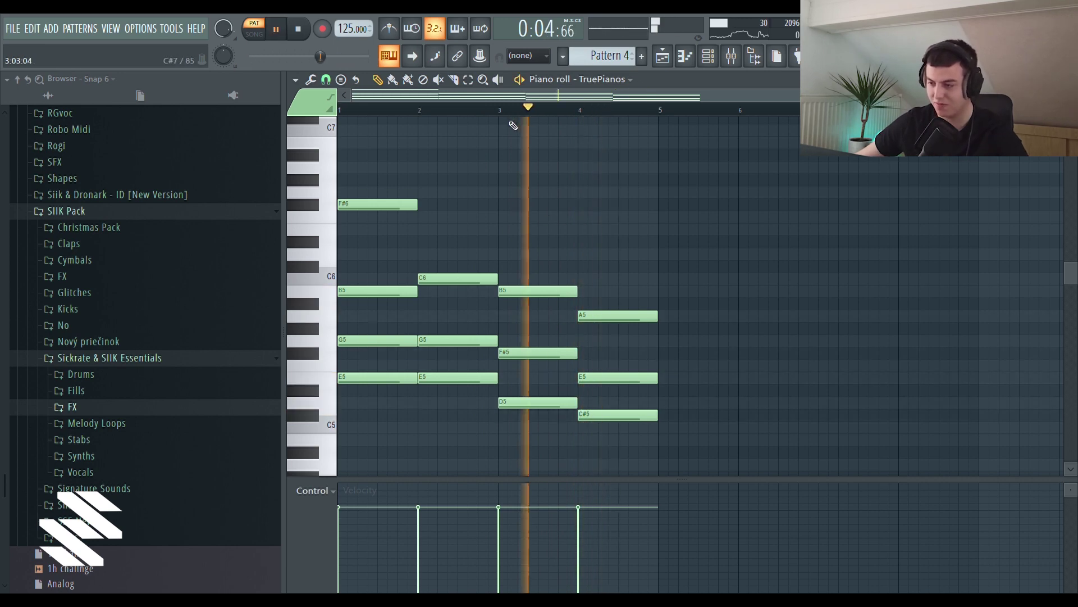
click(663, 55)
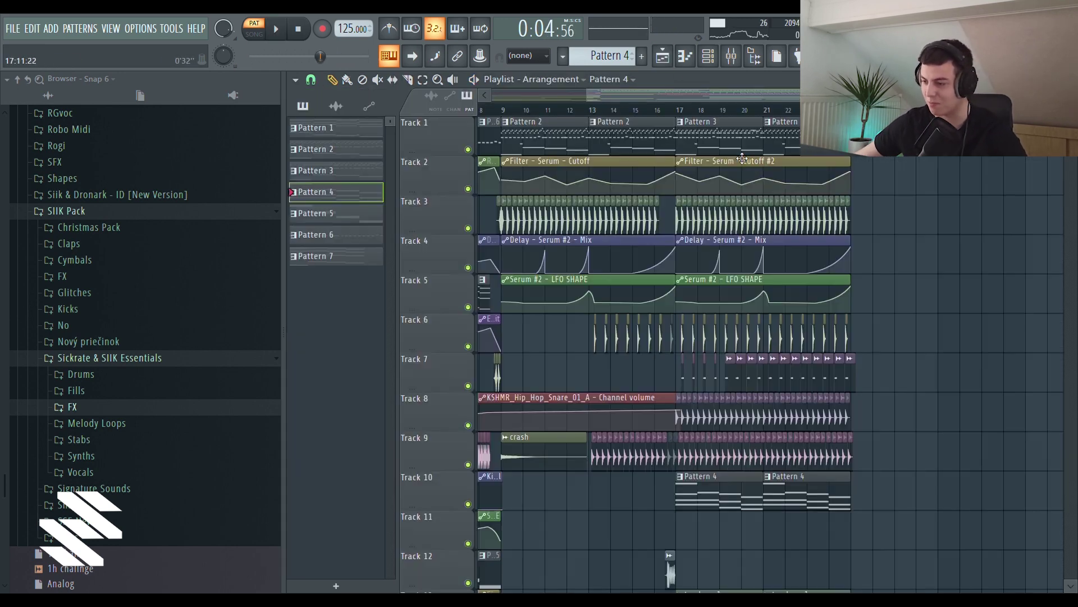
drag(708, 94, 709, 77)
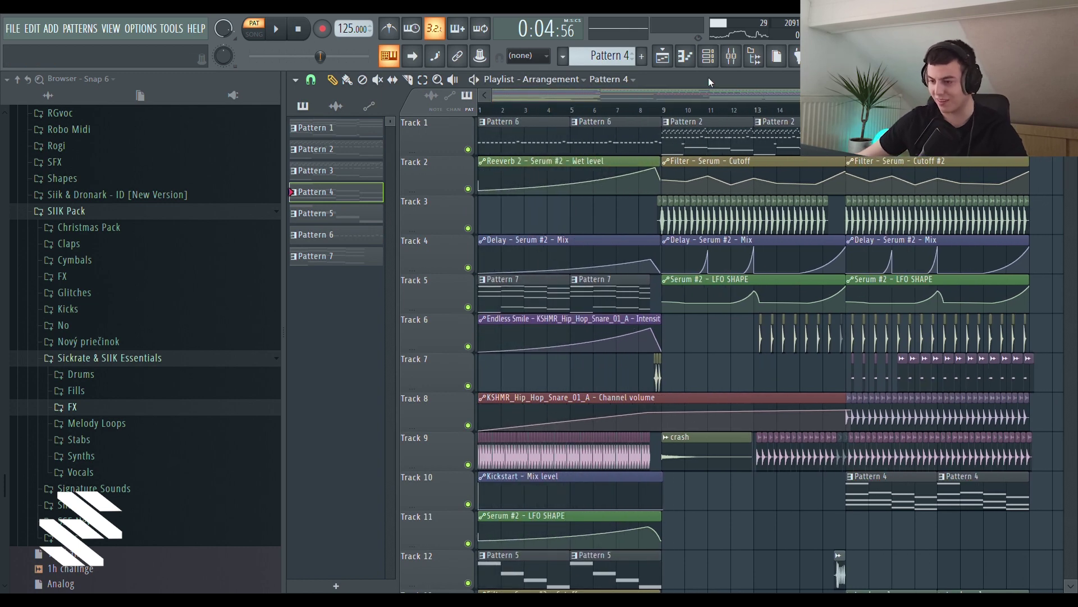